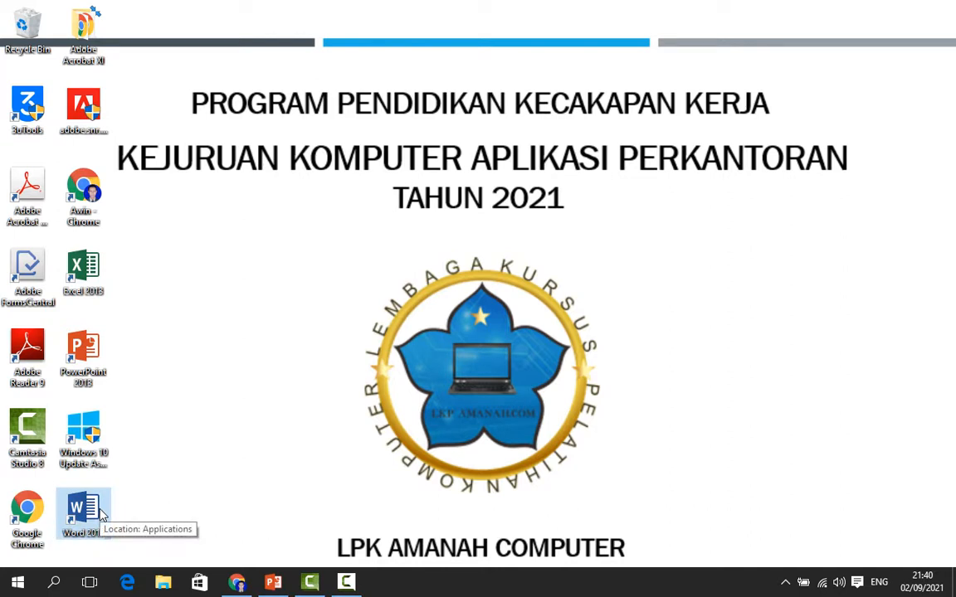
Launch Word 2013 and create a new blank document
{"action": "left_click", "coordinate": [18, 584]}
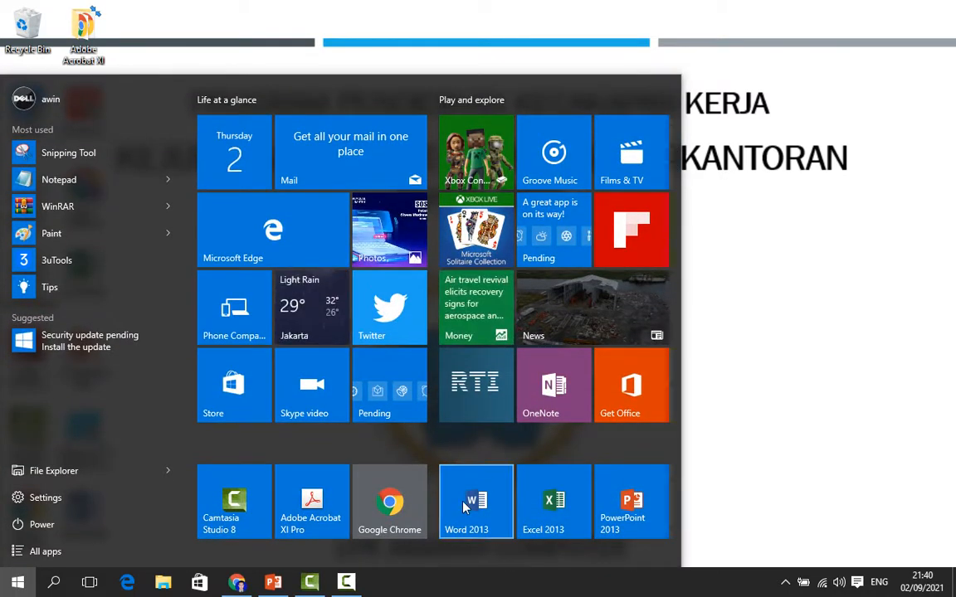
{"action": "left_click", "coordinate": [751, 311]}
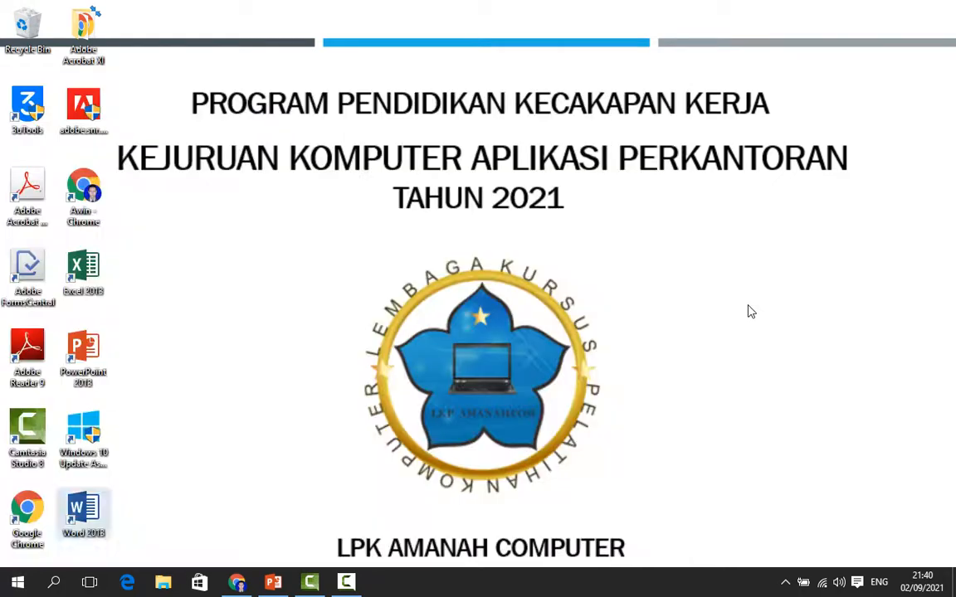
{"action": "double_click", "coordinate": [87, 510]}
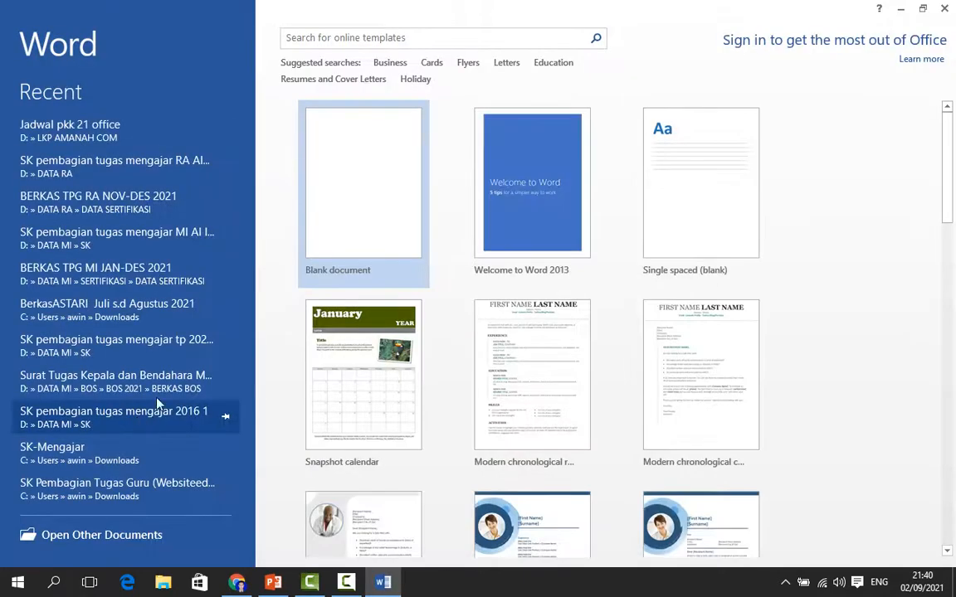
{"action": "left_click", "coordinate": [378, 166]}
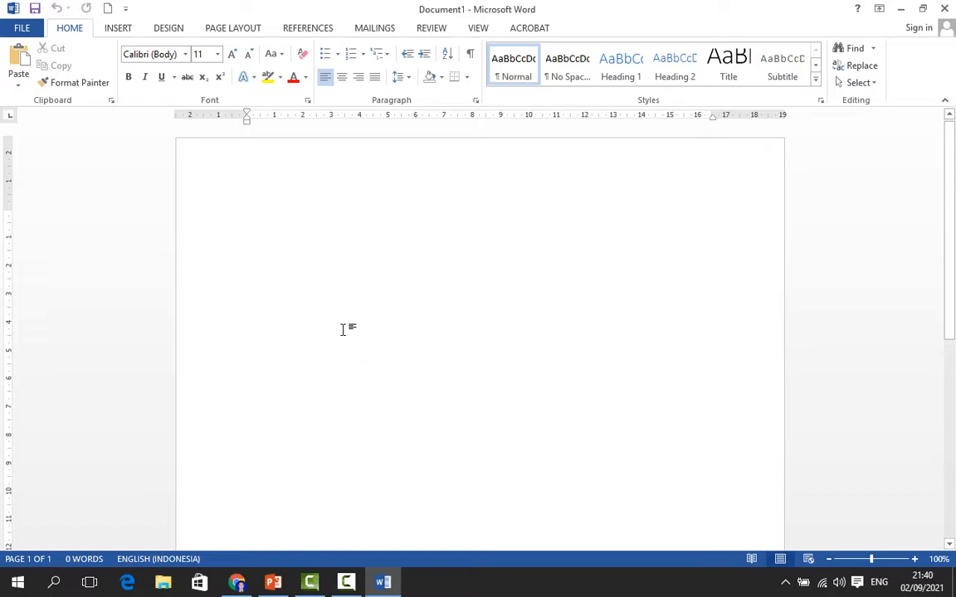
Switch to the PowerPoint slide on setting paper and margins, then return to the Word document
{"action": "left_click", "coordinate": [272, 583]}
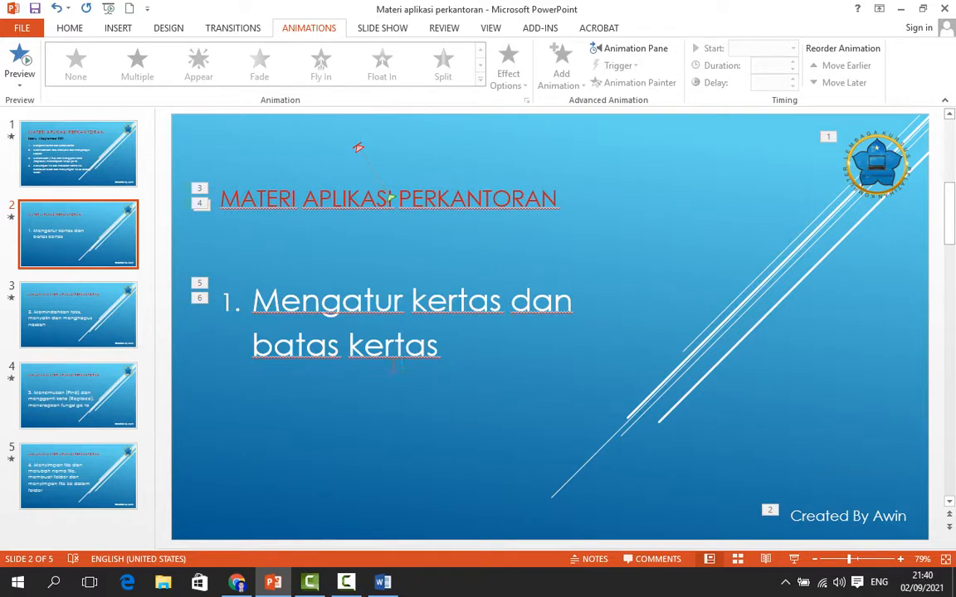
{"action": "left_click", "coordinate": [385, 585]}
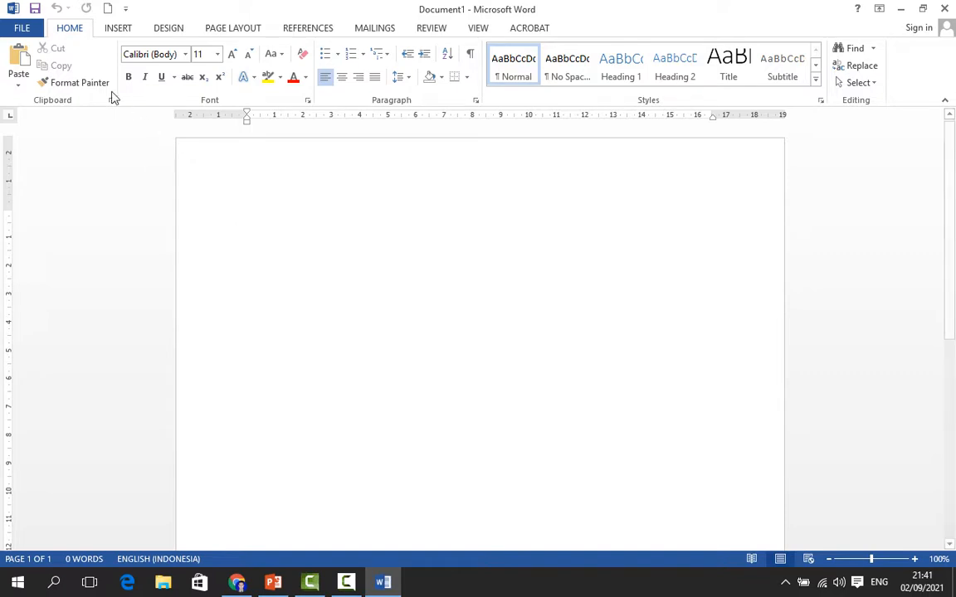
Set the paper size to A4, then change it to Legal 8.5"x14" 22x36cm
{"action": "left_click", "coordinate": [249, 31]}
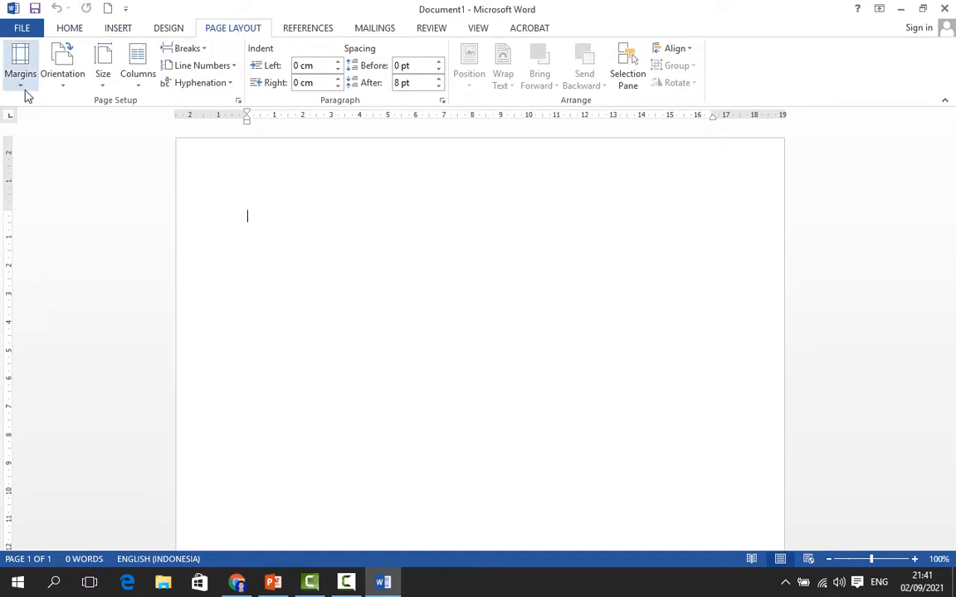
{"action": "left_click", "coordinate": [103, 83]}
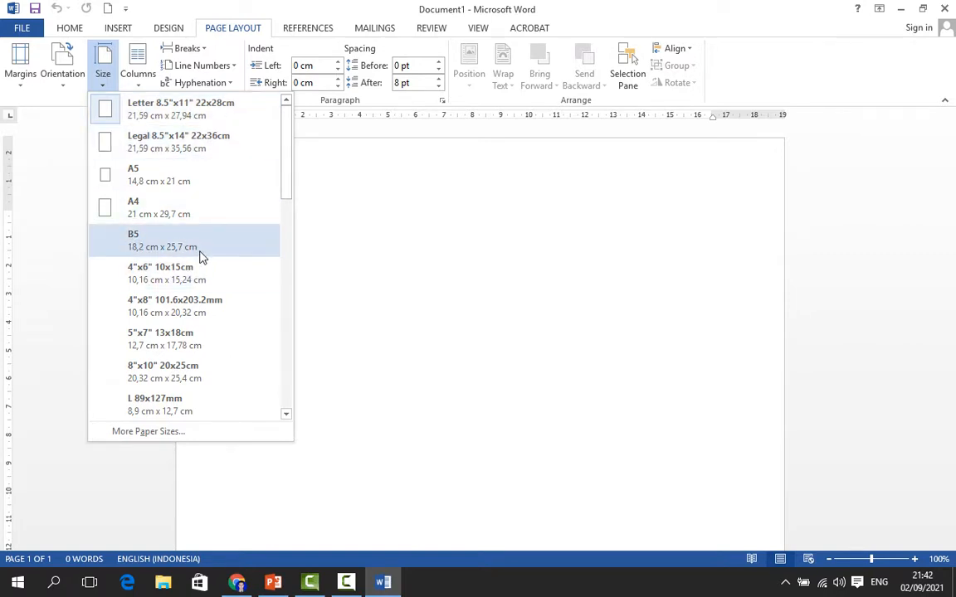
{"action": "left_click", "coordinate": [154, 212]}
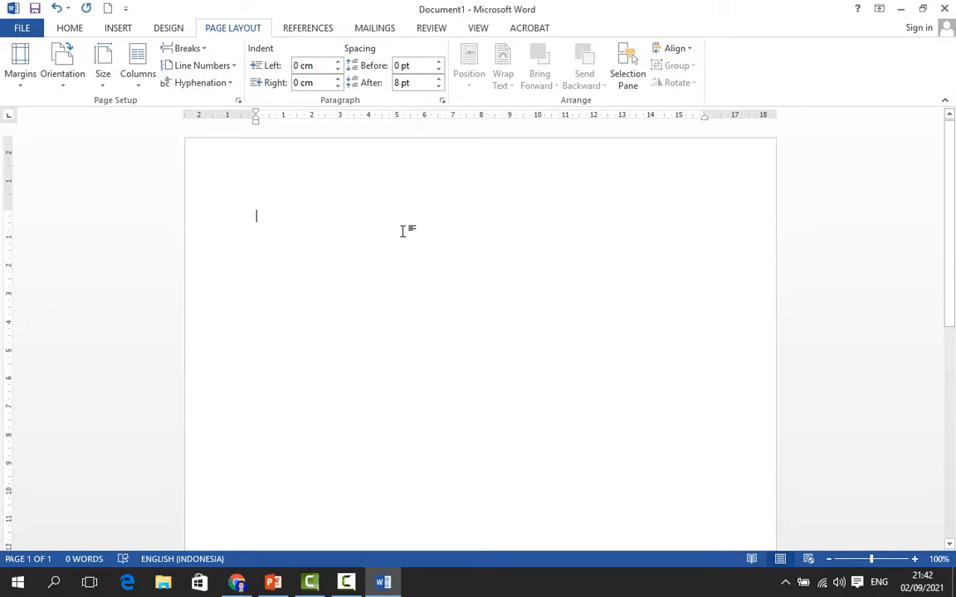
{"action": "left_click", "coordinate": [104, 90]}
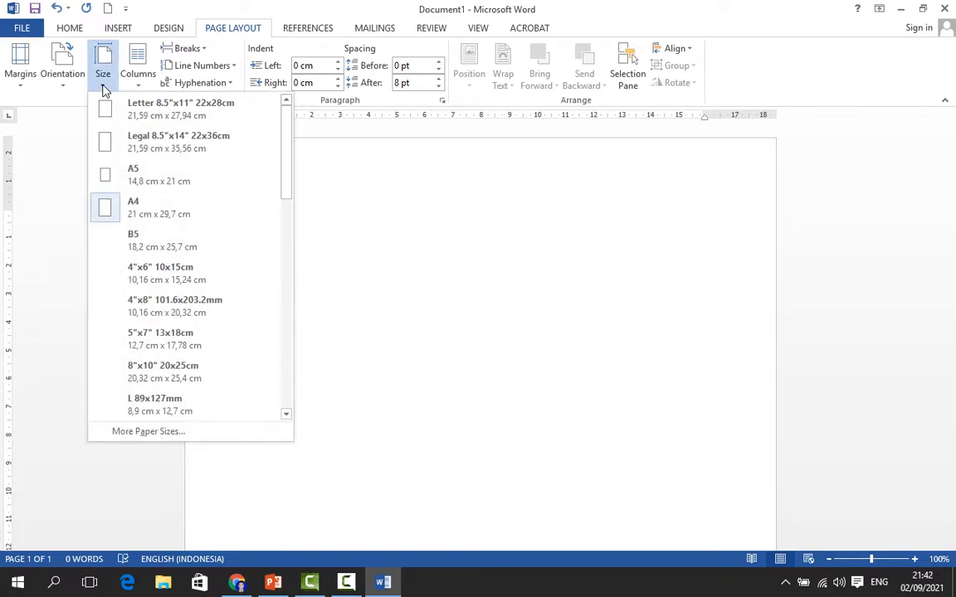
{"action": "left_click", "coordinate": [198, 148]}
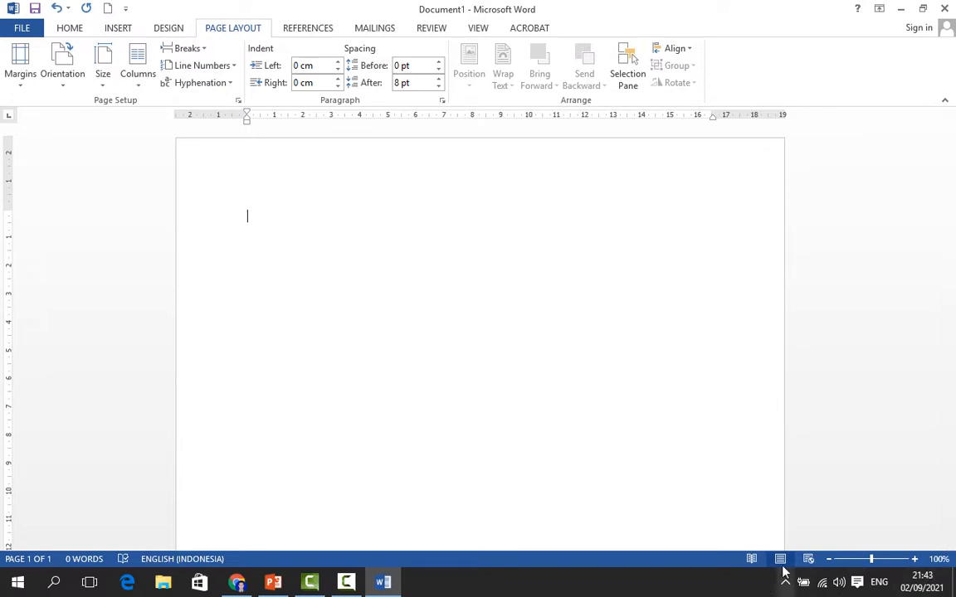
Switch the page orientation to Landscape and then back to Portrait
{"action": "left_click", "coordinate": [829, 560]}
{"action": "left_click", "coordinate": [831, 562]}
{"action": "left_click", "coordinate": [831, 561]}
{"action": "left_click", "coordinate": [831, 562]}
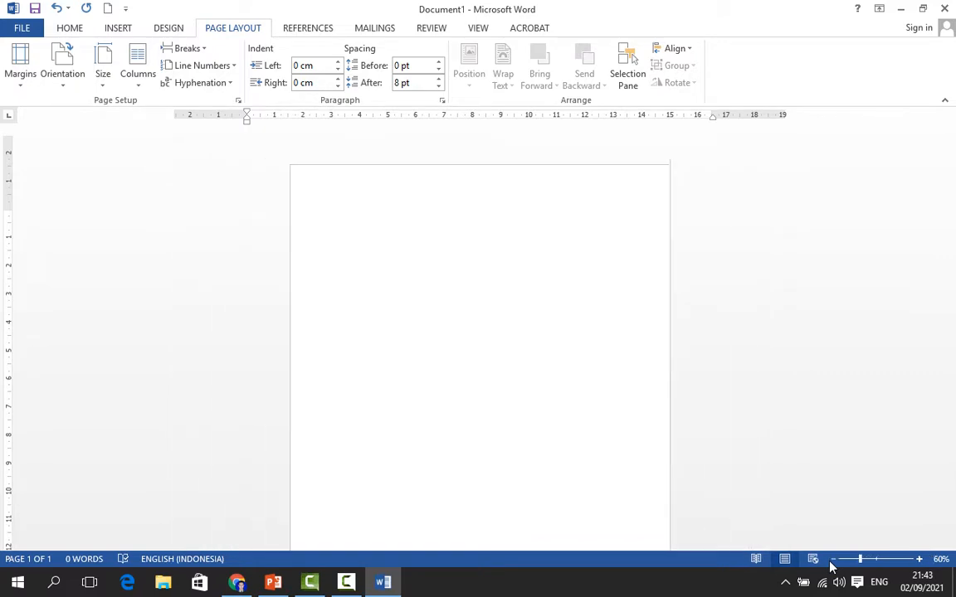
{"action": "left_click", "coordinate": [831, 561]}
{"action": "left_click", "coordinate": [831, 562]}
{"action": "left_click", "coordinate": [831, 562]}
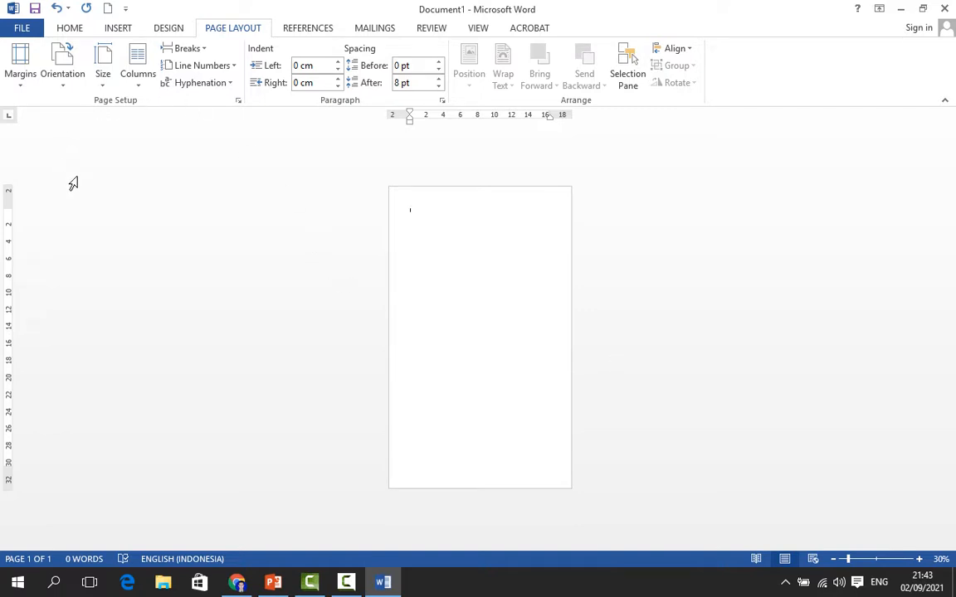
{"action": "left_click", "coordinate": [71, 89]}
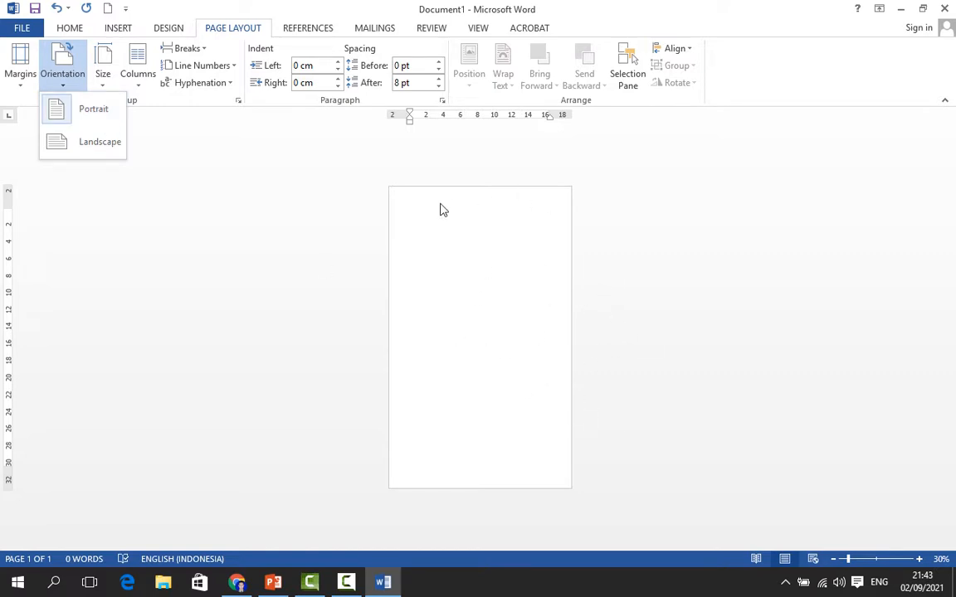
{"action": "left_click", "coordinate": [59, 147]}
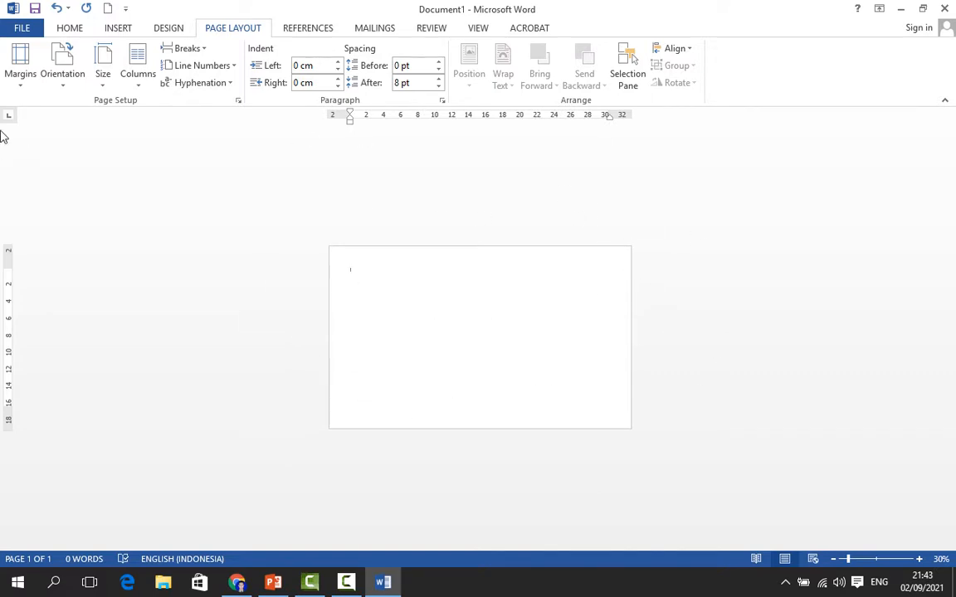
{"action": "left_click", "coordinate": [65, 87]}
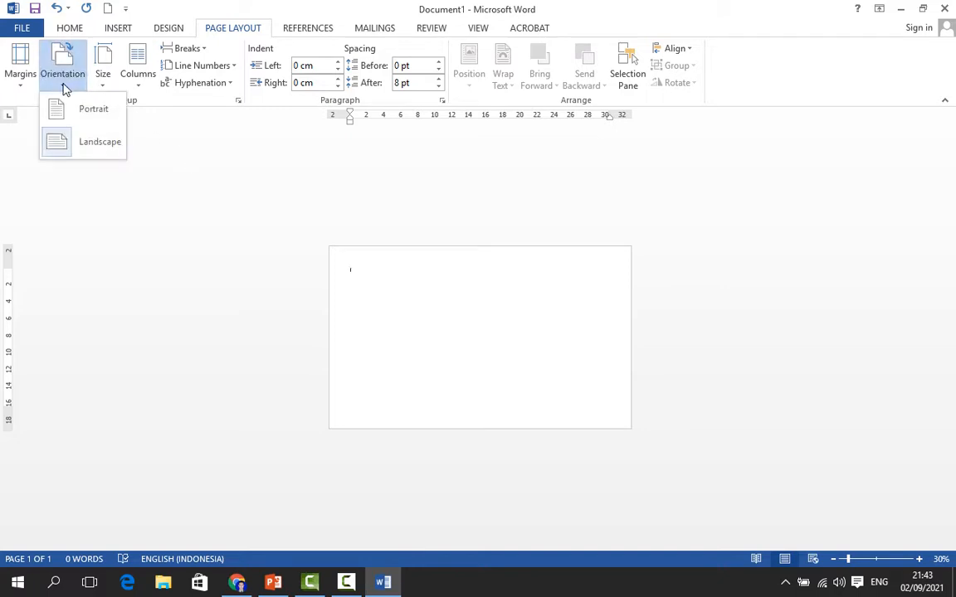
{"action": "left_click", "coordinate": [96, 118]}
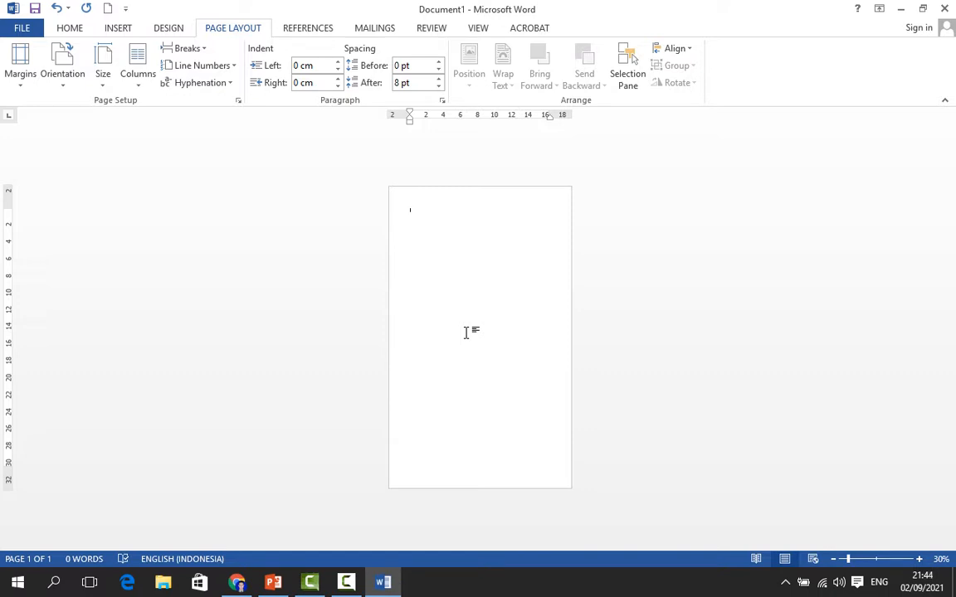
Add blank paragraphs so the document continues onto a second page
{"action": "key", "text": "Return"}
{"action": "key", "text": "Return"}
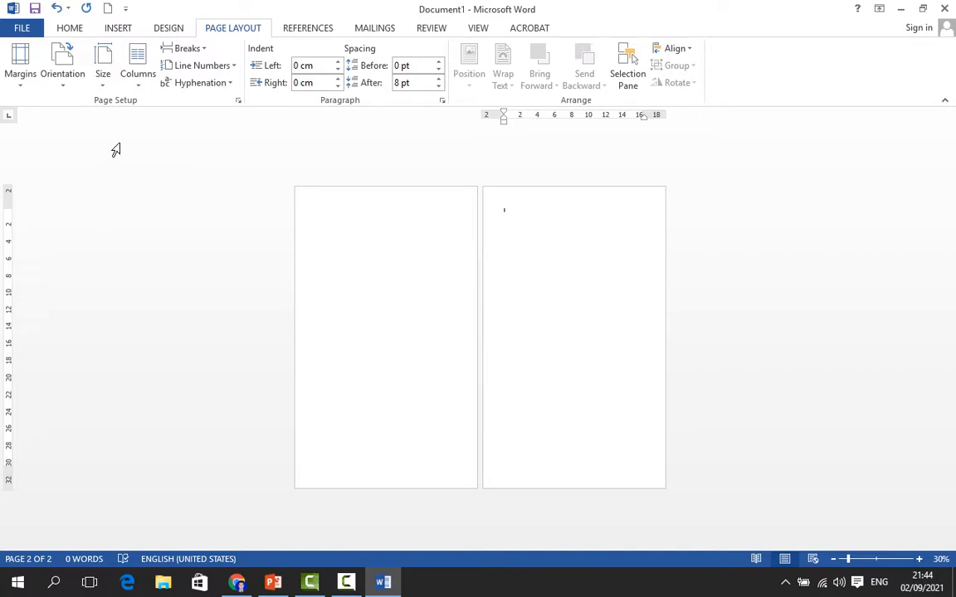
Try Landscape orientation on both pages, then restore Portrait
{"action": "left_click", "coordinate": [52, 88]}
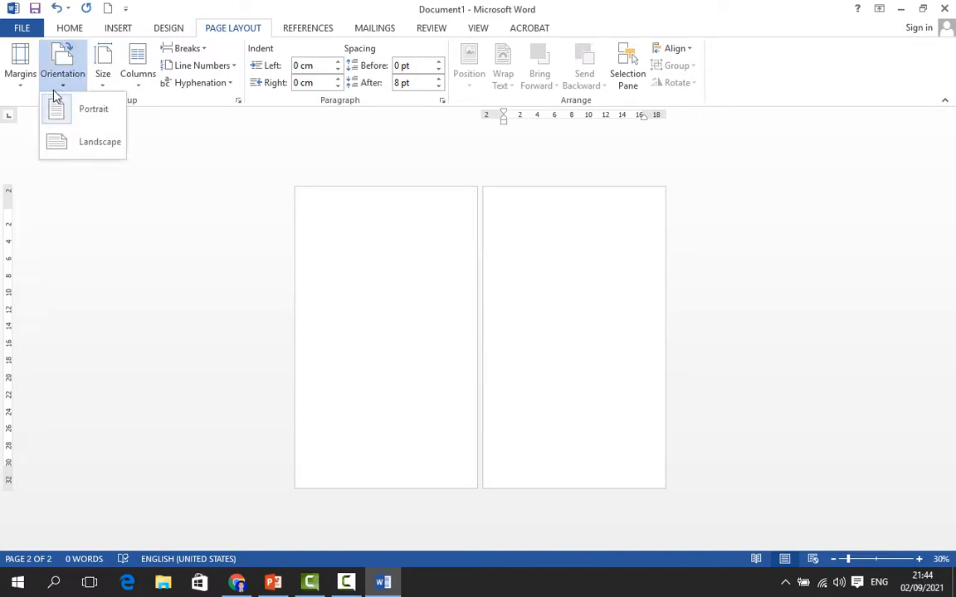
{"action": "left_click", "coordinate": [92, 145]}
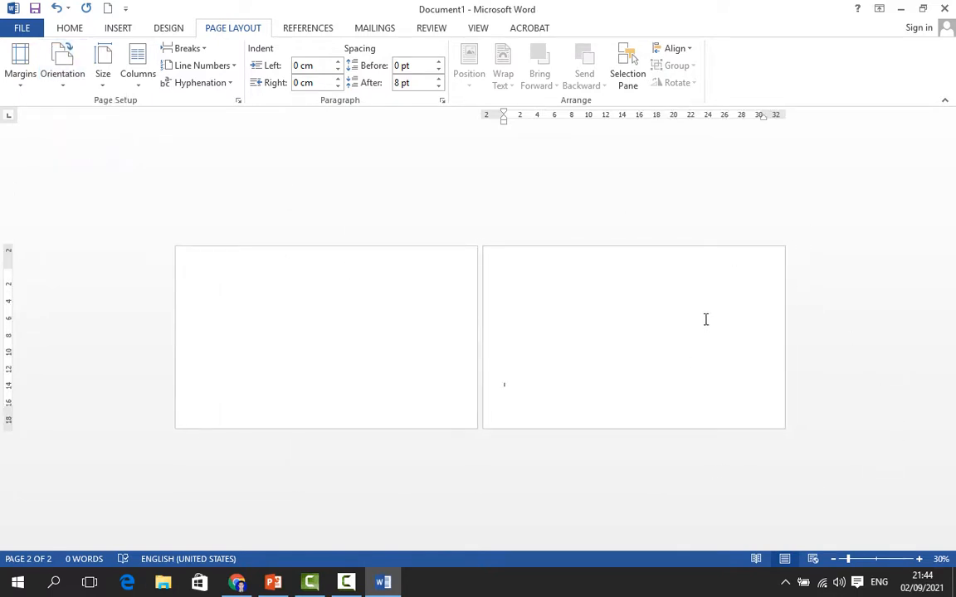
{"action": "left_click", "coordinate": [73, 85]}
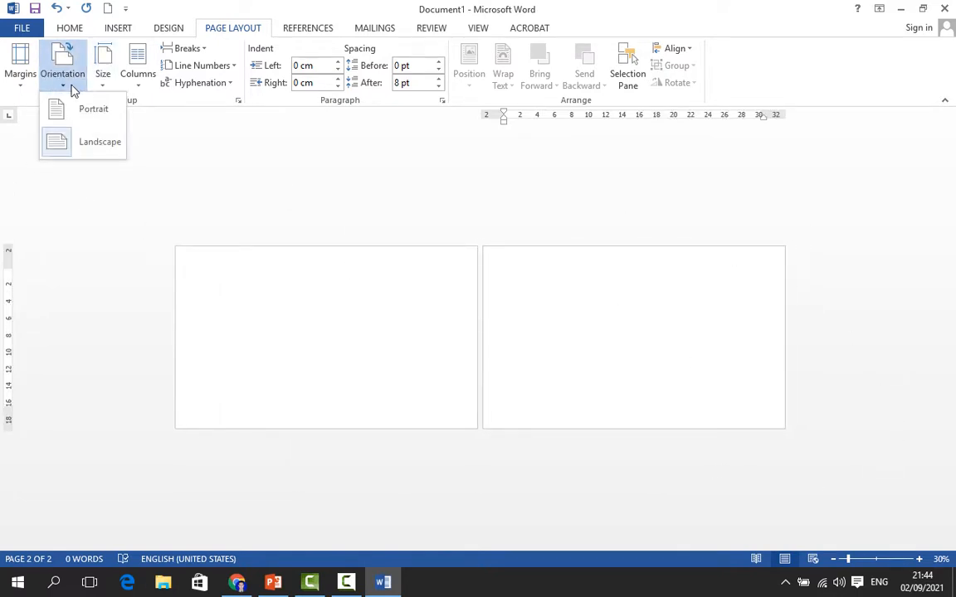
{"action": "left_click", "coordinate": [74, 117]}
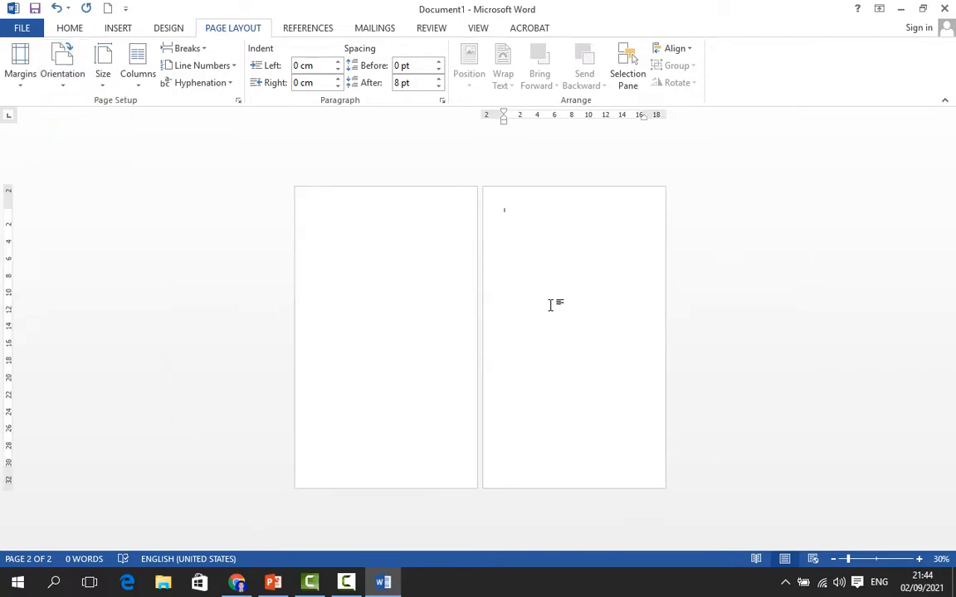
In Page Setup, set Landscape orientation applied from this point forward so only the second page turns landscape
{"action": "left_click", "coordinate": [239, 101]}
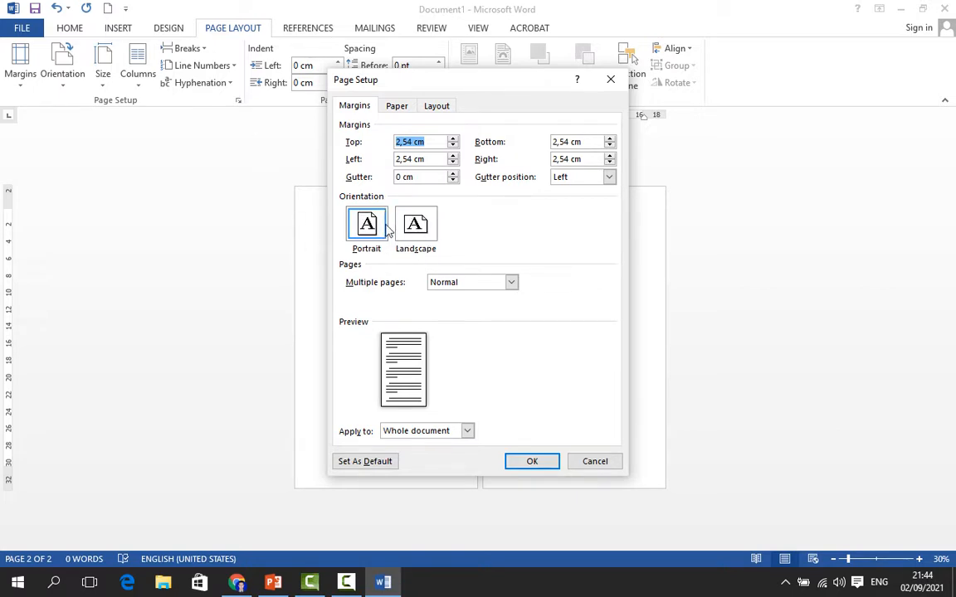
{"action": "left_click", "coordinate": [415, 232]}
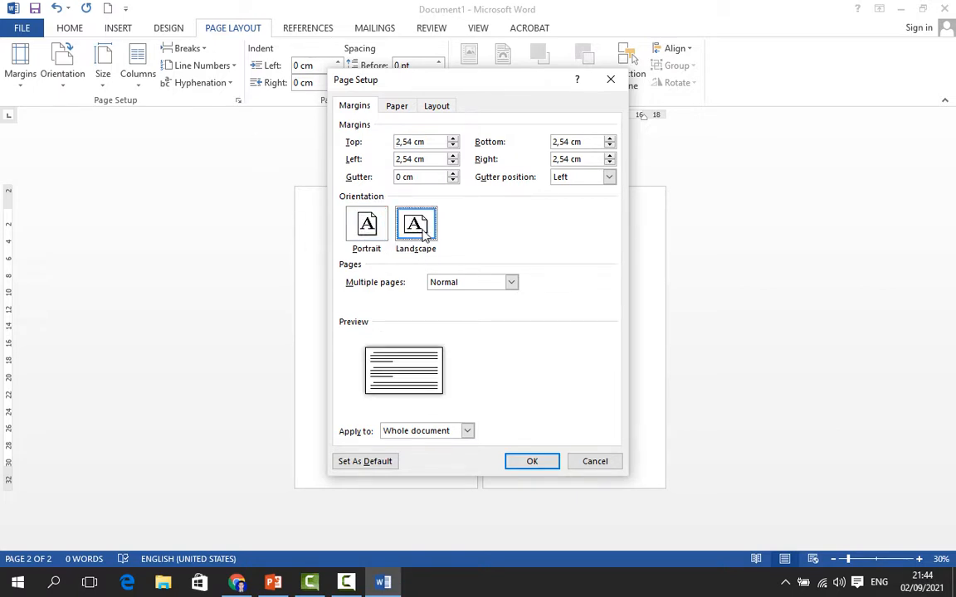
{"action": "left_click", "coordinate": [370, 232]}
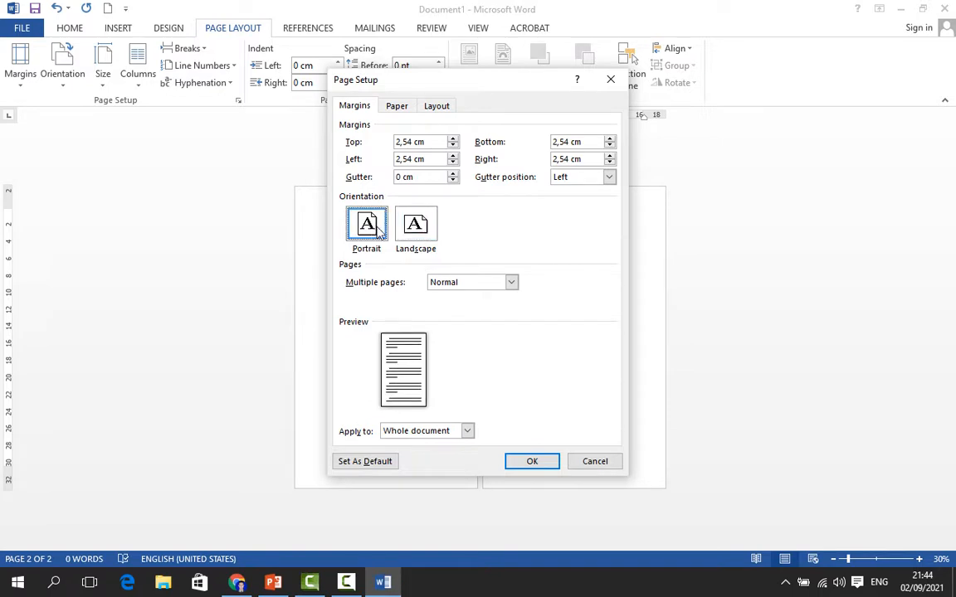
{"action": "left_click", "coordinate": [419, 226]}
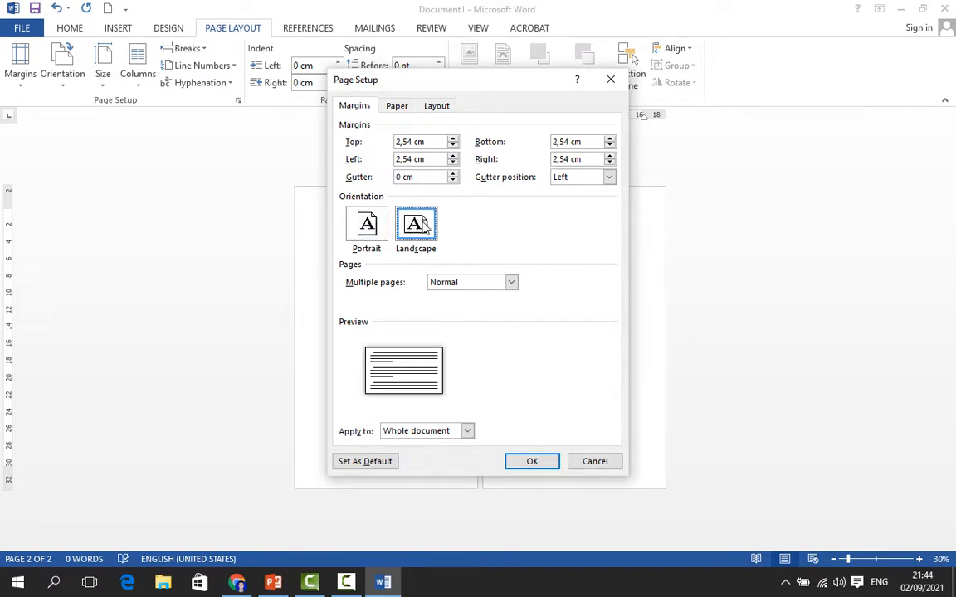
{"action": "left_click", "coordinate": [468, 431]}
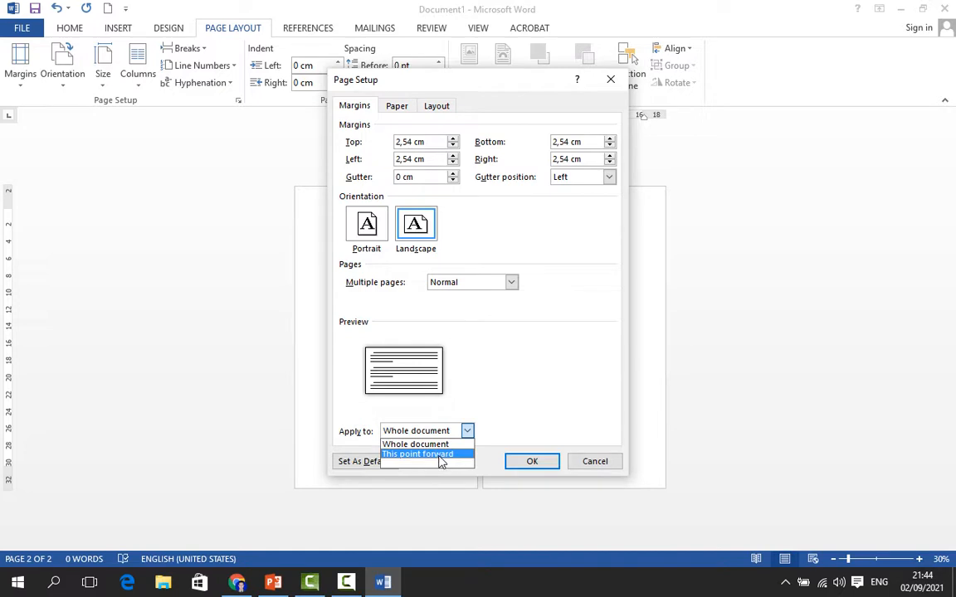
{"action": "left_click", "coordinate": [441, 461]}
{"action": "left_click", "coordinate": [544, 460]}
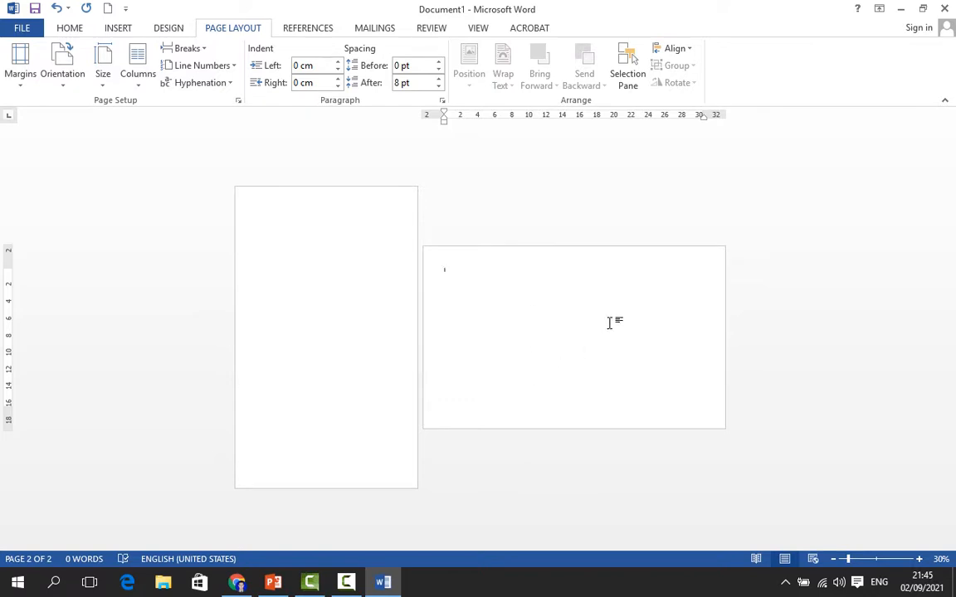
Insert a page break on the landscape page to add a third page
{"action": "left_click", "coordinate": [349, 251]}
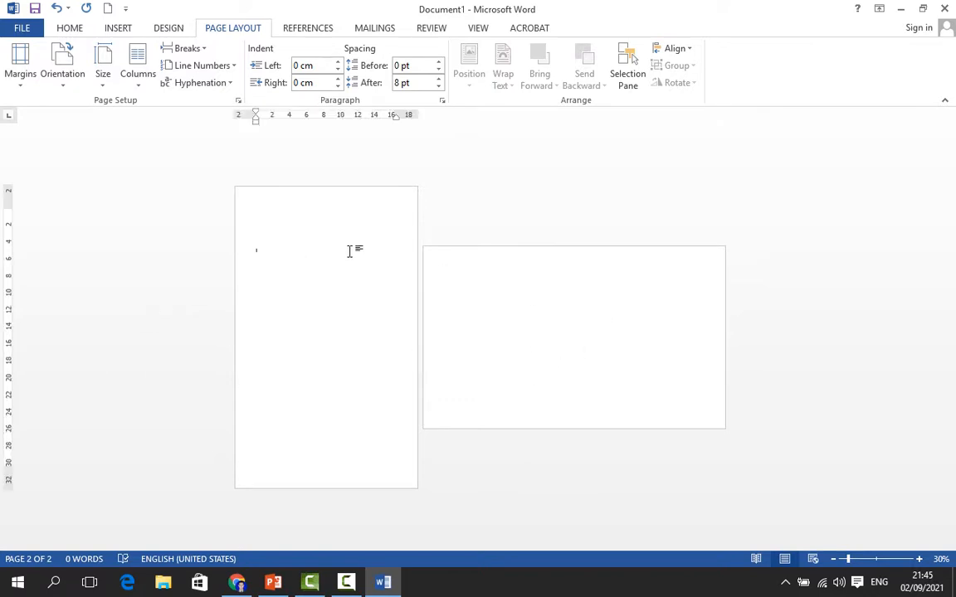
{"action": "left_click", "coordinate": [583, 300]}
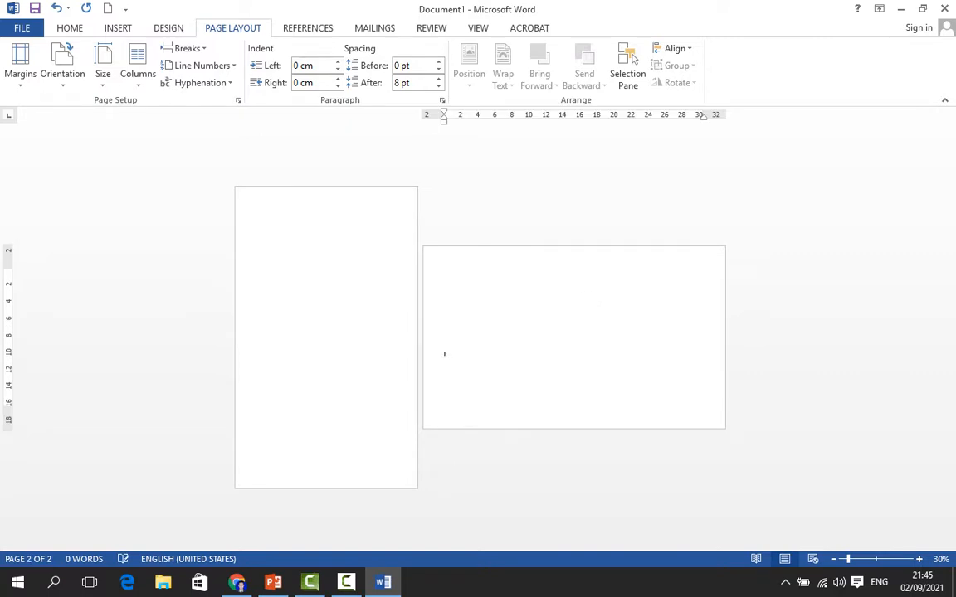
{"action": "key", "text": "ctrl+Return"}
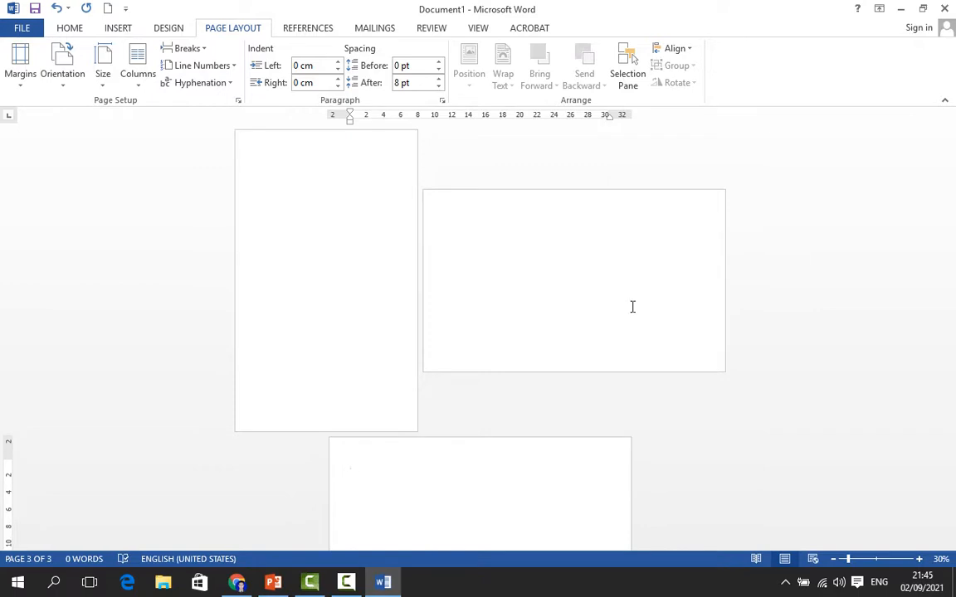
Zoom out and back in to examine the orientation of all three pages
{"action": "left_click", "coordinate": [834, 560]}
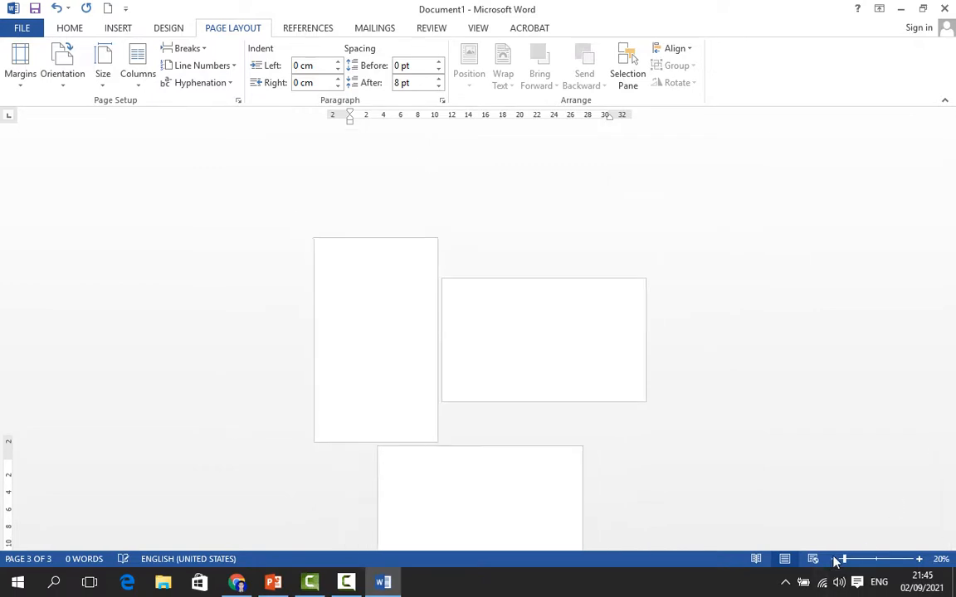
{"action": "left_click", "coordinate": [834, 560]}
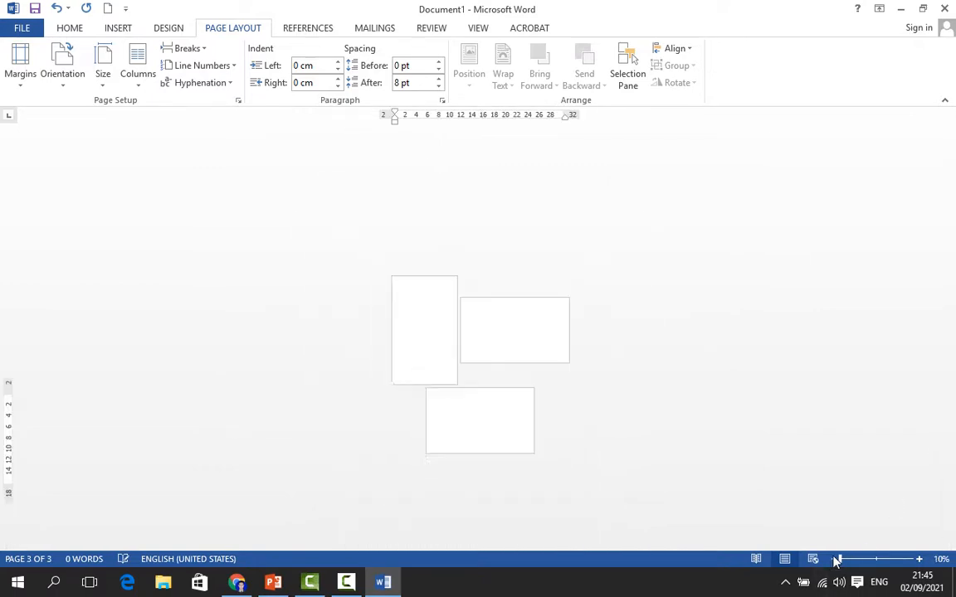
{"action": "left_click", "coordinate": [919, 559]}
{"action": "left_click", "coordinate": [919, 560]}
{"action": "left_click", "coordinate": [920, 559]}
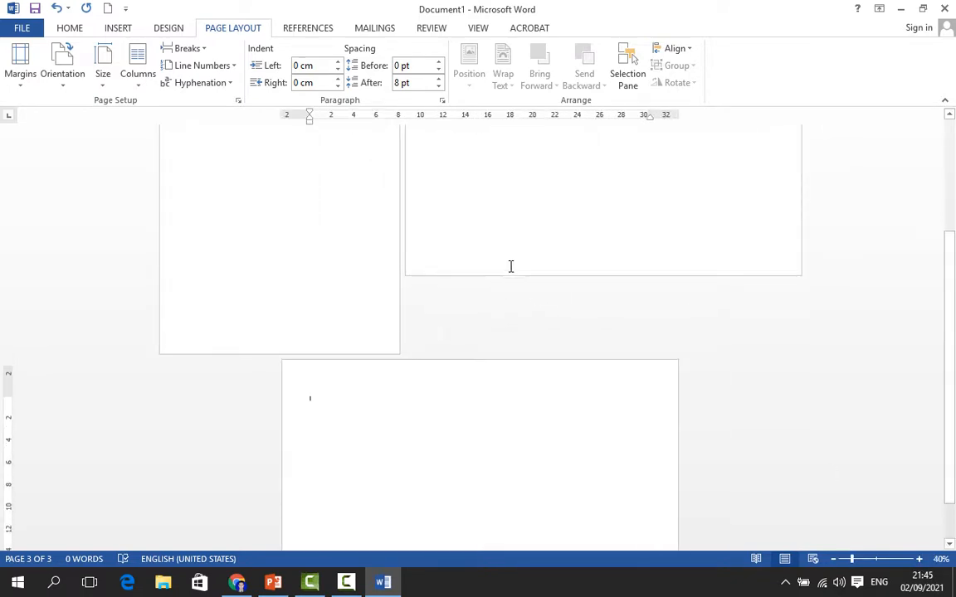
{"action": "scroll", "coordinate": [512, 266], "scroll_direction": "up", "scroll_amount": 3}
{"action": "left_click", "coordinate": [318, 315]}
{"action": "left_click", "coordinate": [660, 278]}
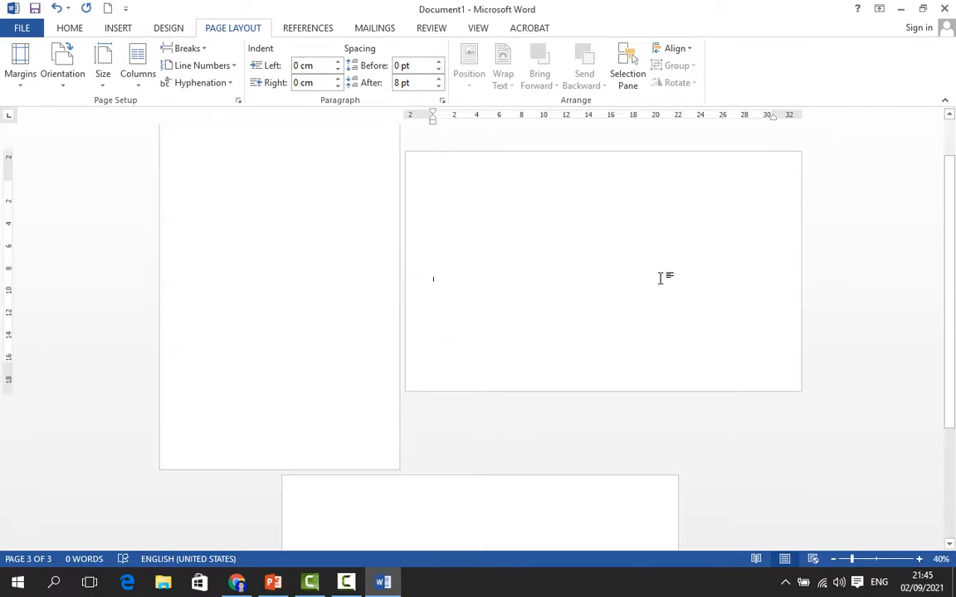
Set the second page's orientation back to Portrait
{"action": "scroll", "coordinate": [217, 344], "scroll_direction": "up", "scroll_amount": 2}
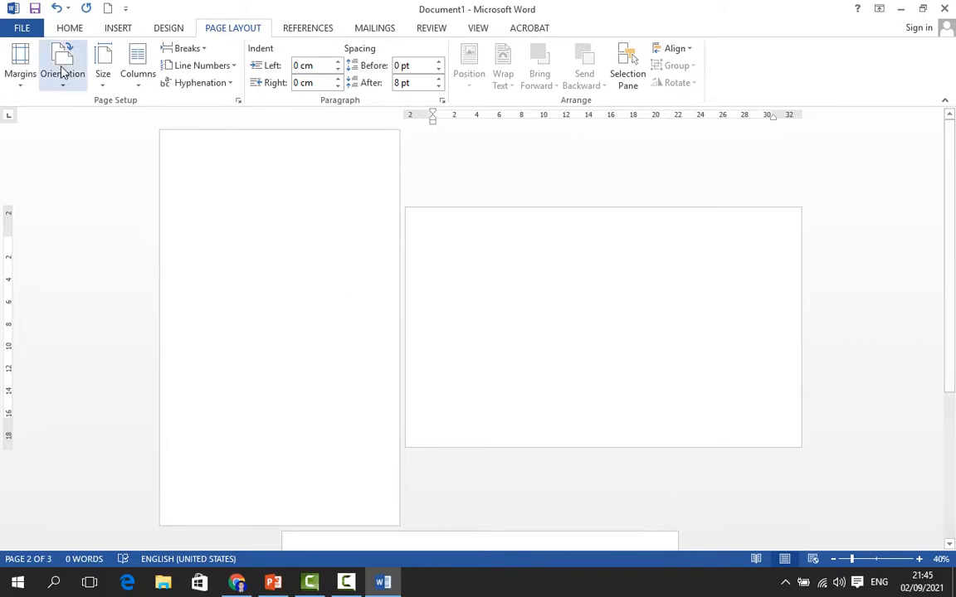
{"action": "left_click", "coordinate": [73, 90]}
{"action": "left_click", "coordinate": [89, 109]}
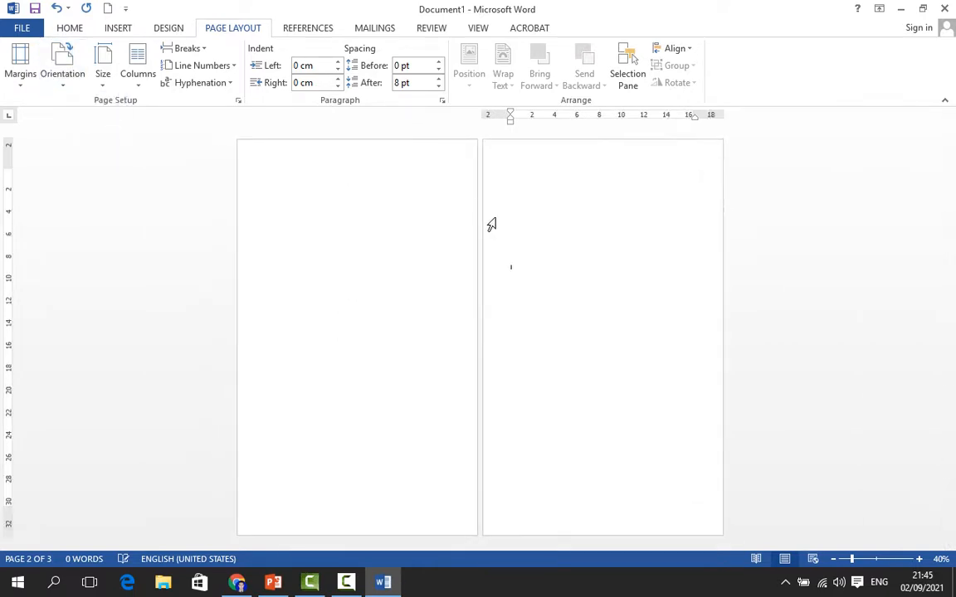
{"action": "left_click", "coordinate": [348, 315]}
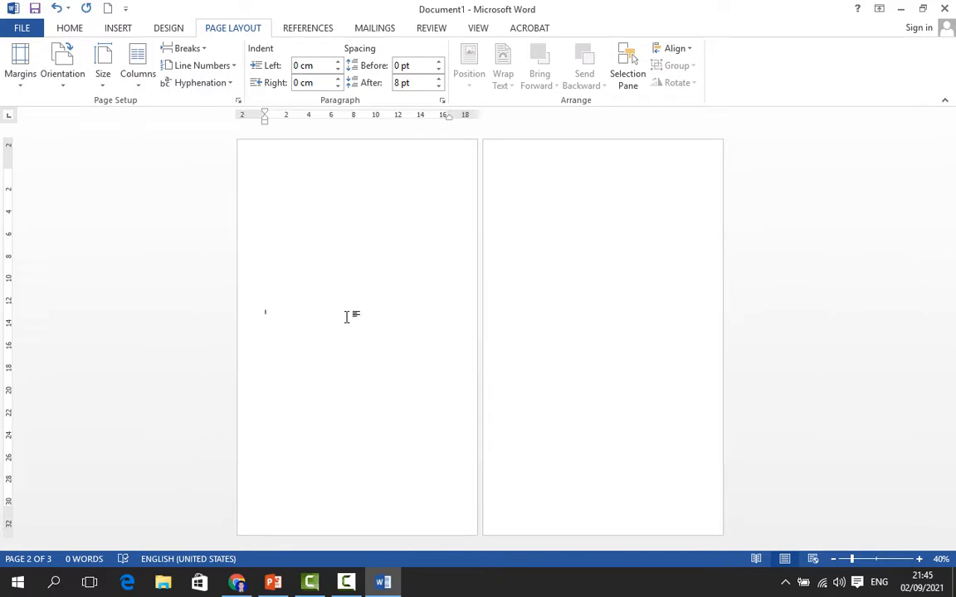
{"action": "left_click", "coordinate": [688, 196]}
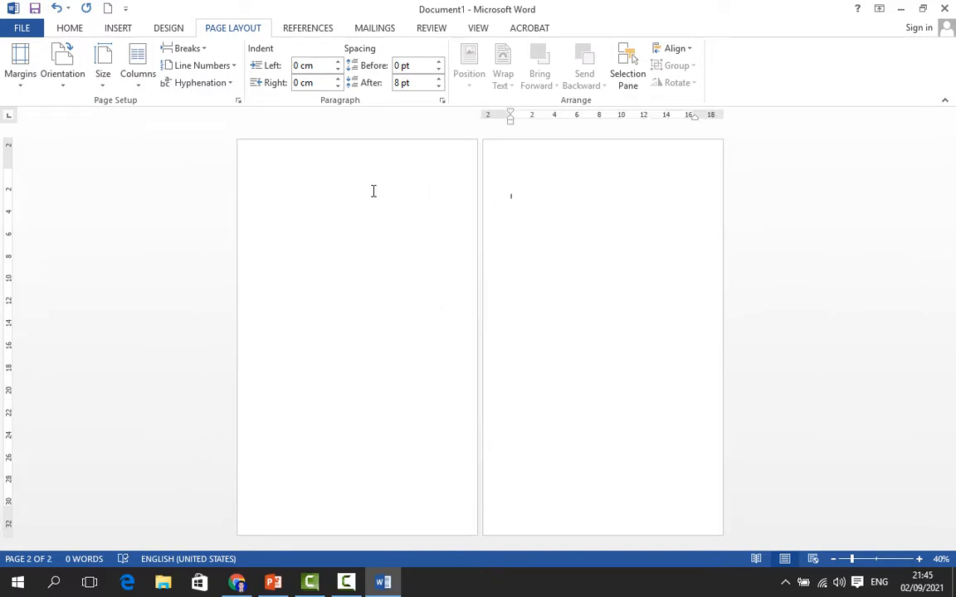
{"action": "left_click", "coordinate": [336, 172]}
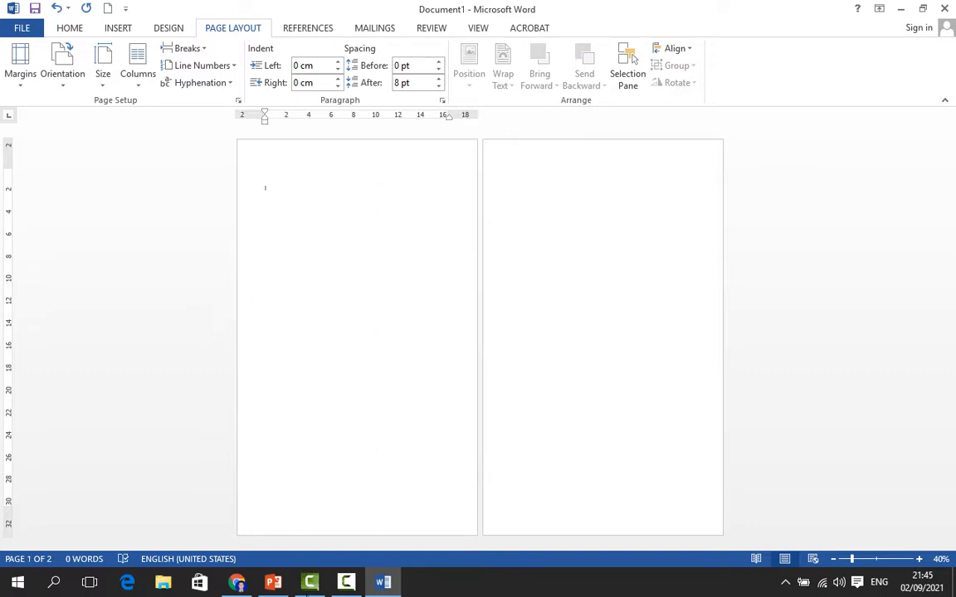
Switch to PowerPoint and review the lesson slides about paper and margin settings
{"action": "left_click", "coordinate": [273, 582]}
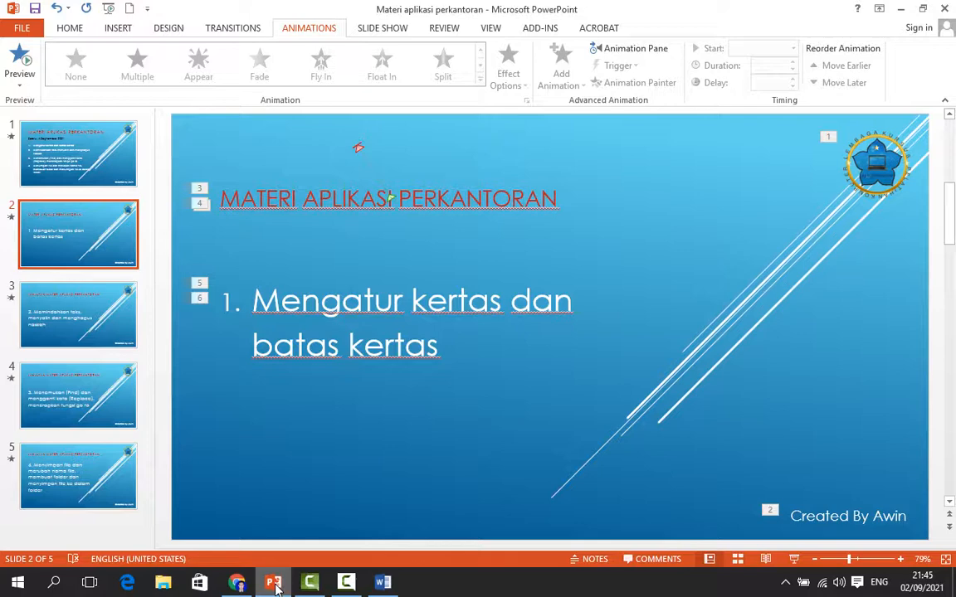
{"action": "left_click", "coordinate": [110, 321]}
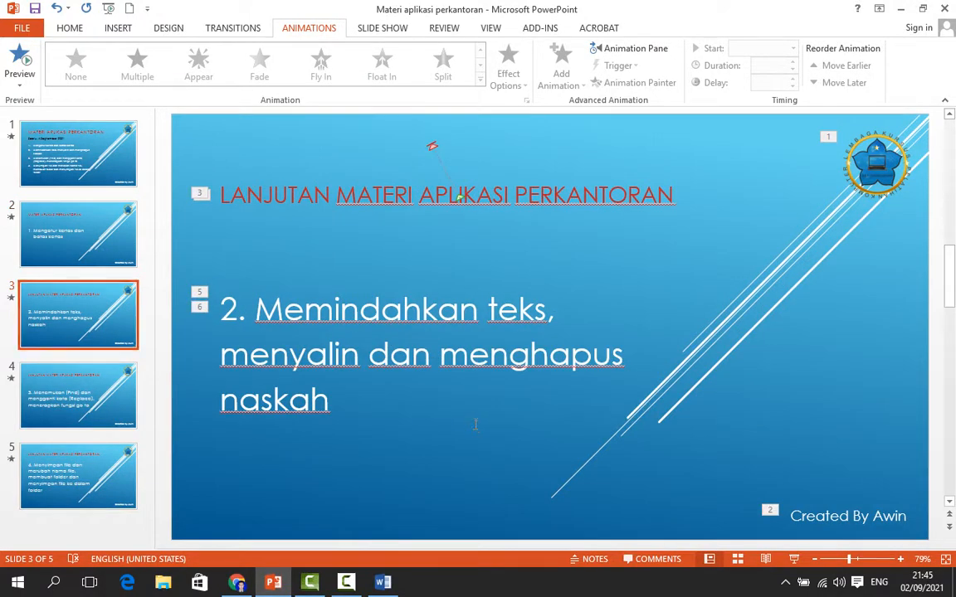
{"action": "left_click", "coordinate": [100, 220]}
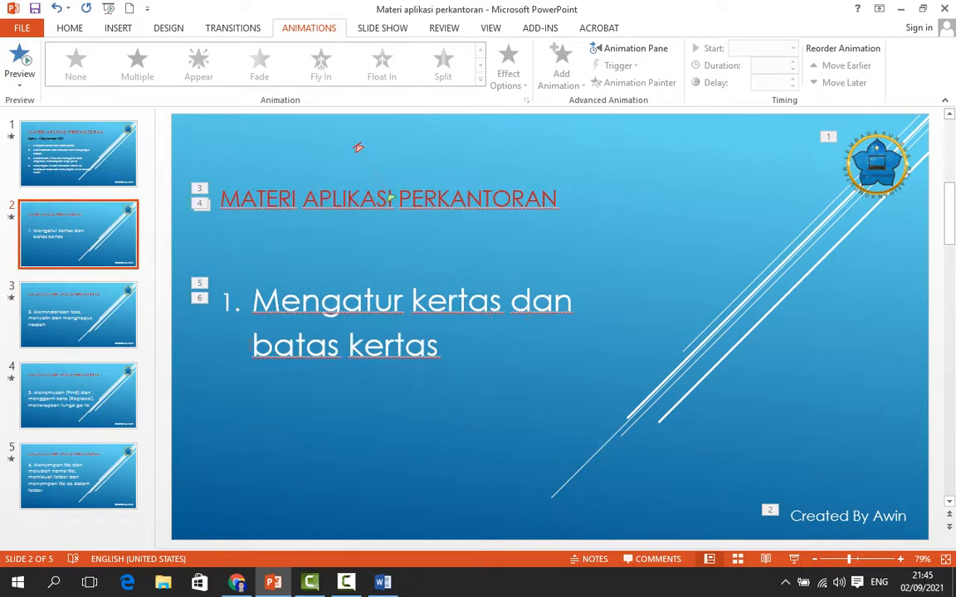
{"action": "left_click_drag", "start_coordinate": [252, 344], "coordinate": [441, 352]}
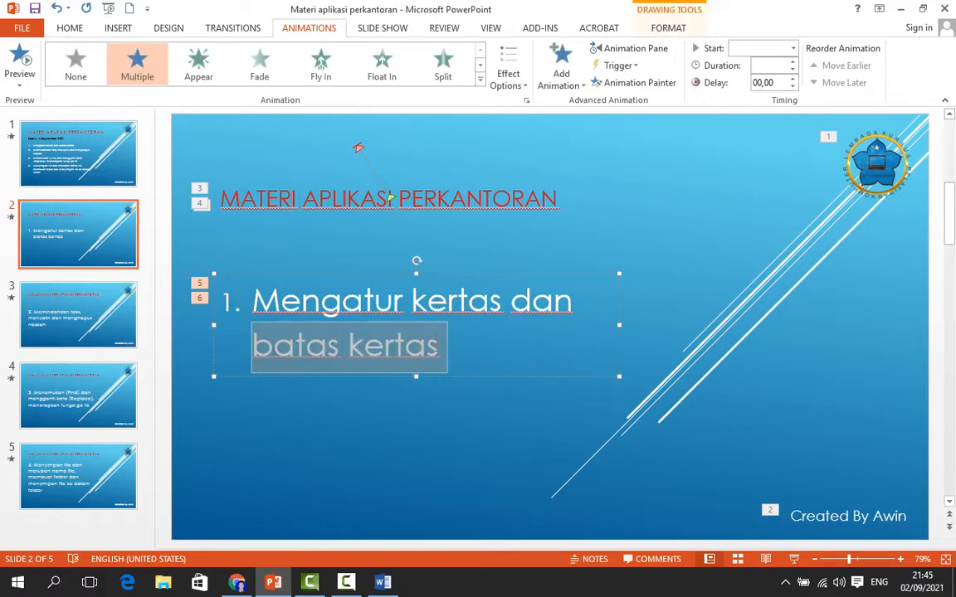
Return to Word and turn on showing text boundaries in the advanced Word Options
{"action": "left_click", "coordinate": [381, 583]}
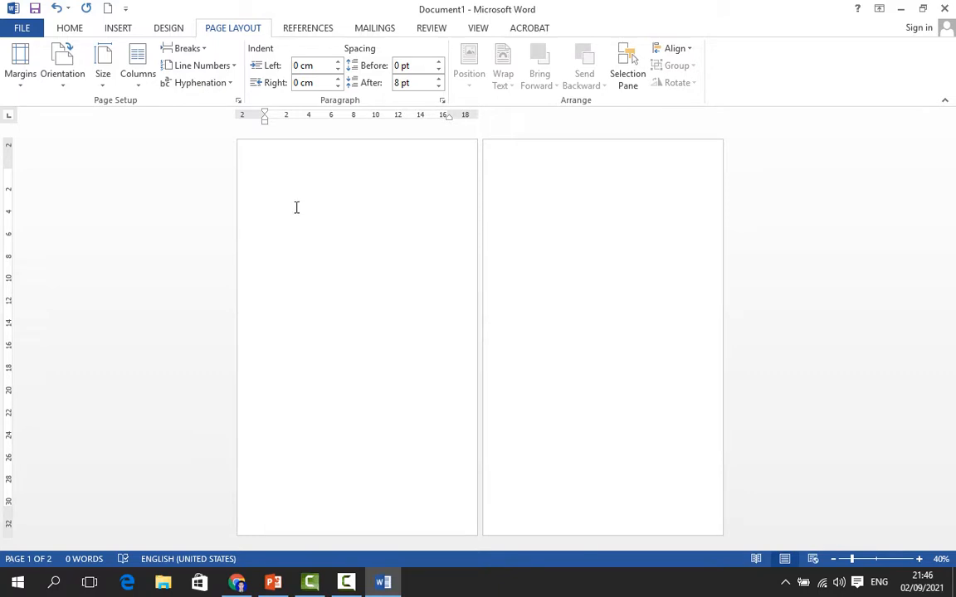
{"action": "scroll", "coordinate": [299, 208], "scroll_direction": "up", "scroll_amount": 2, "text": "ctrl"}
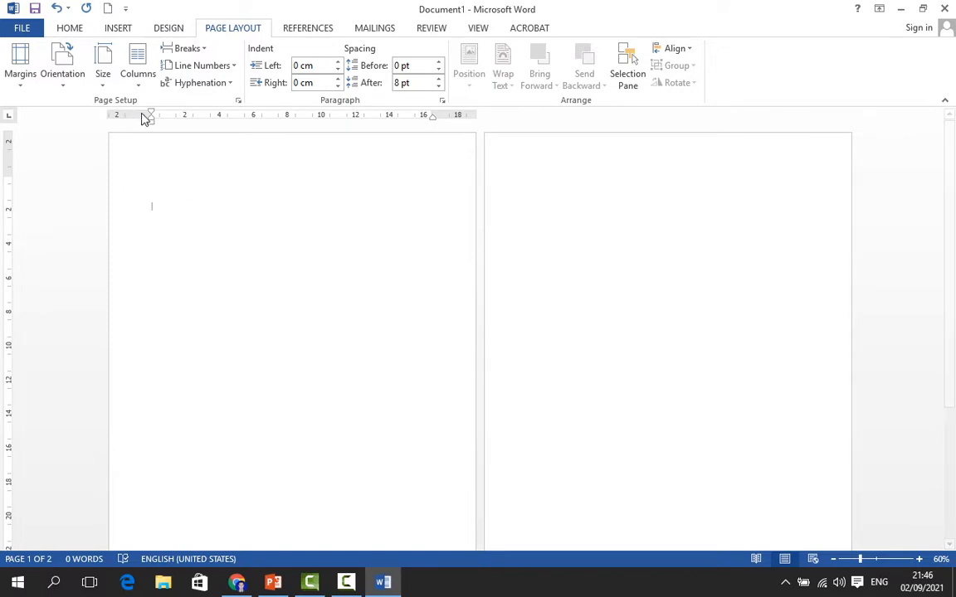
{"action": "left_click", "coordinate": [23, 30]}
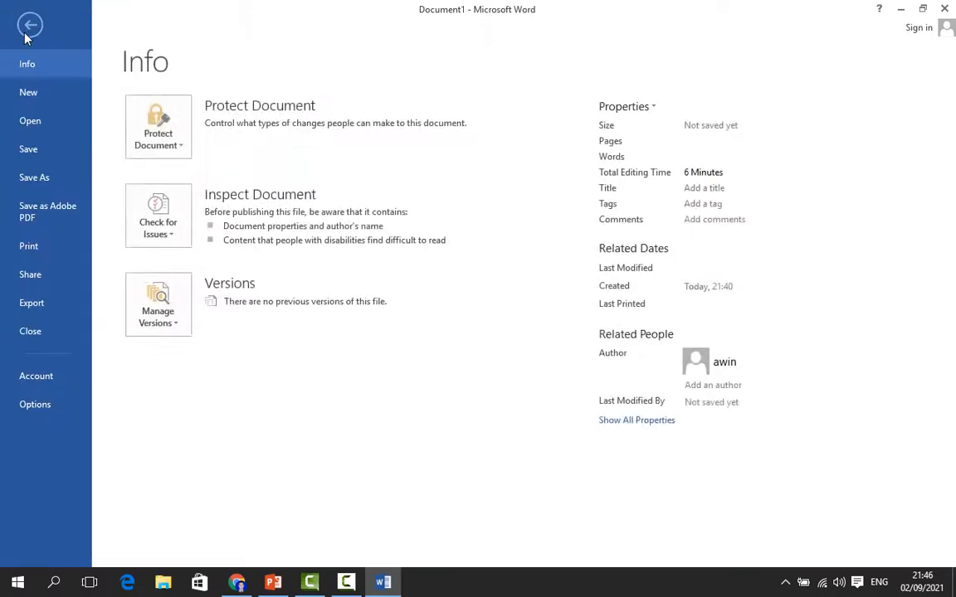
{"action": "left_click", "coordinate": [42, 406]}
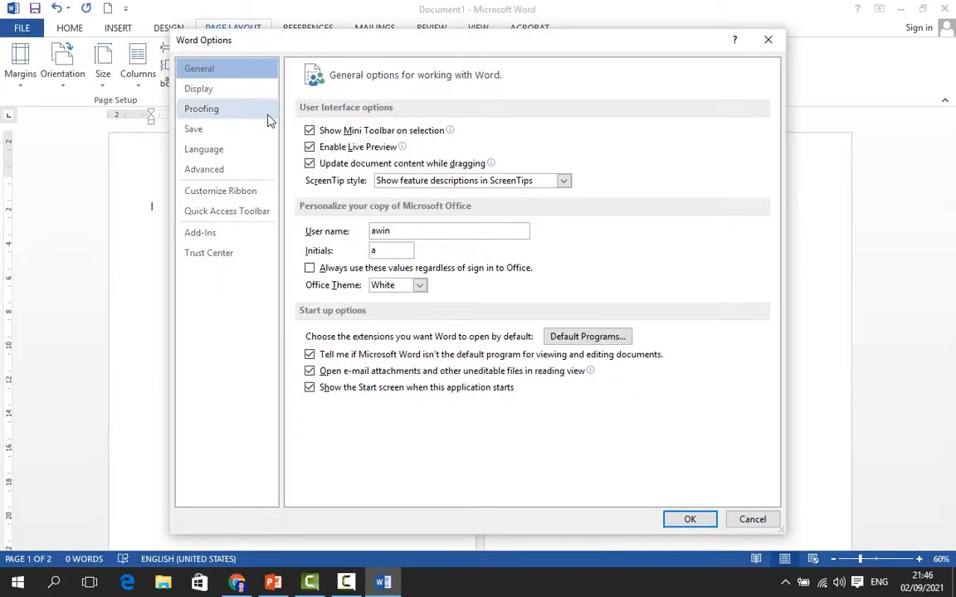
{"action": "left_click", "coordinate": [208, 181]}
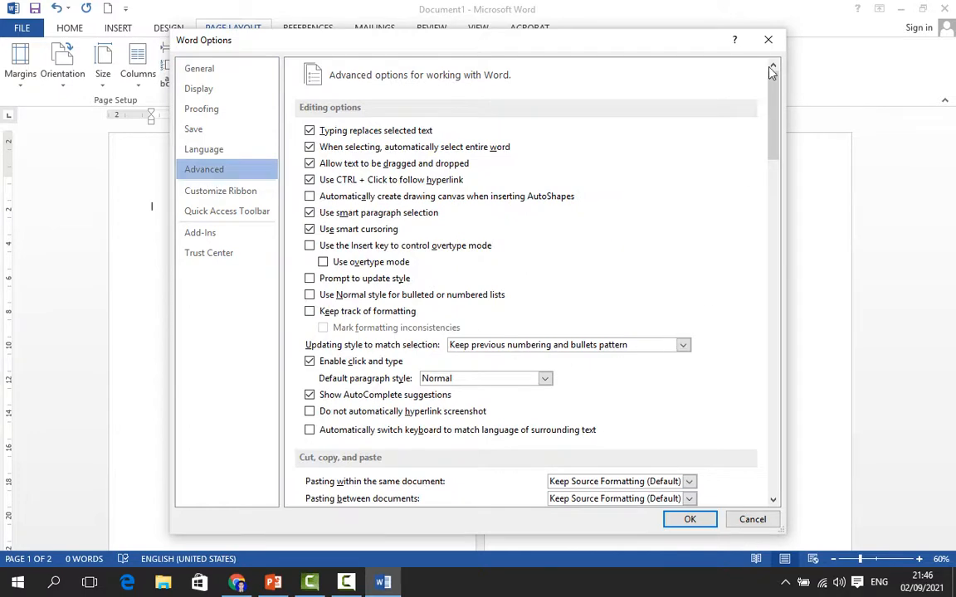
{"action": "left_click_drag", "start_coordinate": [778, 125], "coordinate": [778, 260]}
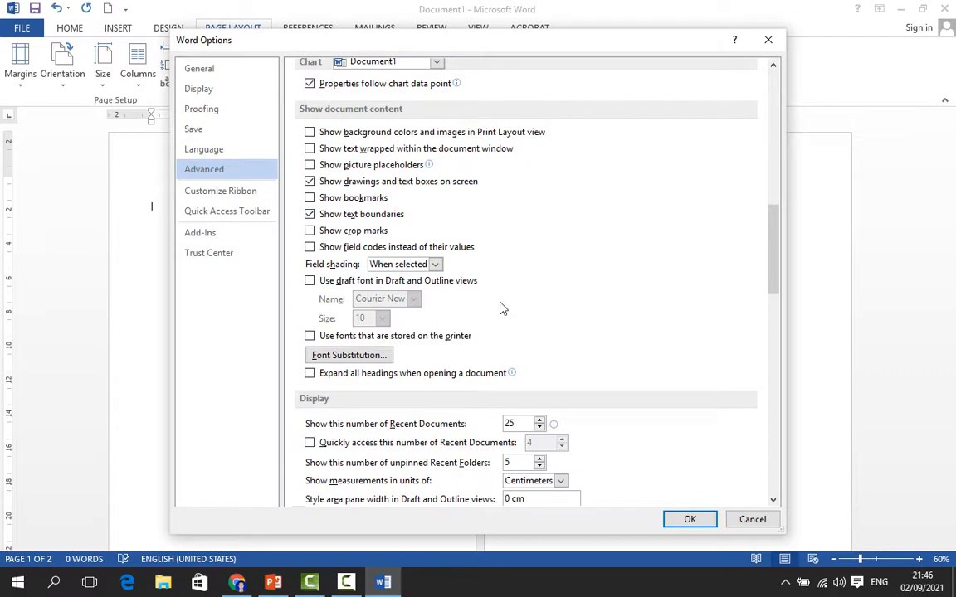
{"action": "left_click", "coordinate": [695, 520]}
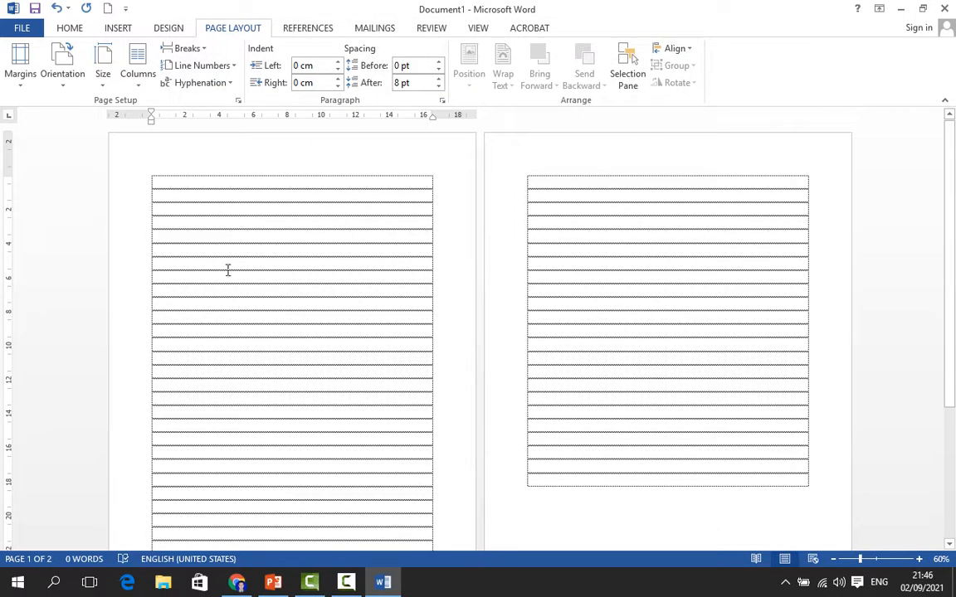
Select the page content and scroll through the pages to examine the text boundaries
{"action": "left_click_drag", "start_coordinate": [160, 177], "coordinate": [429, 412]}
{"action": "scroll", "coordinate": [362, 395], "scroll_direction": "down", "scroll_amount": 2}
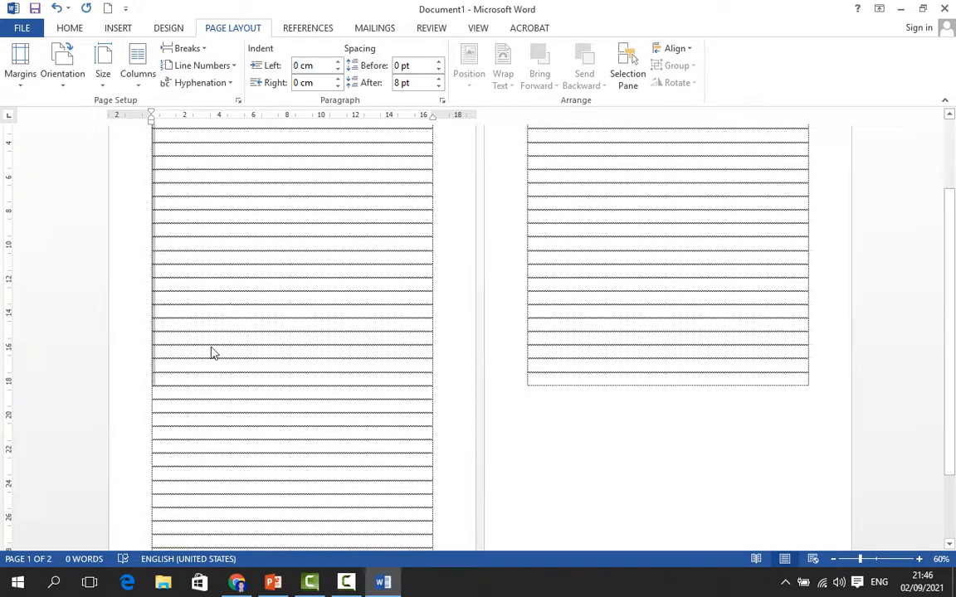
{"action": "scroll", "coordinate": [407, 405], "scroll_direction": "down", "scroll_amount": 2}
{"action": "scroll", "coordinate": [243, 384], "scroll_direction": "up", "scroll_amount": 2}
{"action": "scroll", "coordinate": [199, 307], "scroll_direction": "up", "scroll_amount": 2}
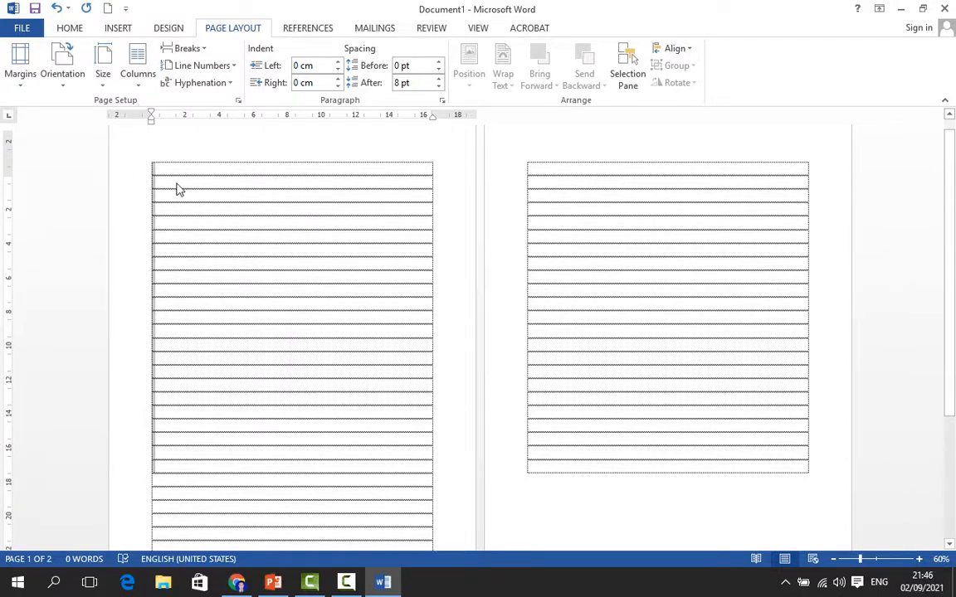
{"action": "scroll", "coordinate": [199, 191], "scroll_direction": "up", "scroll_amount": 1}
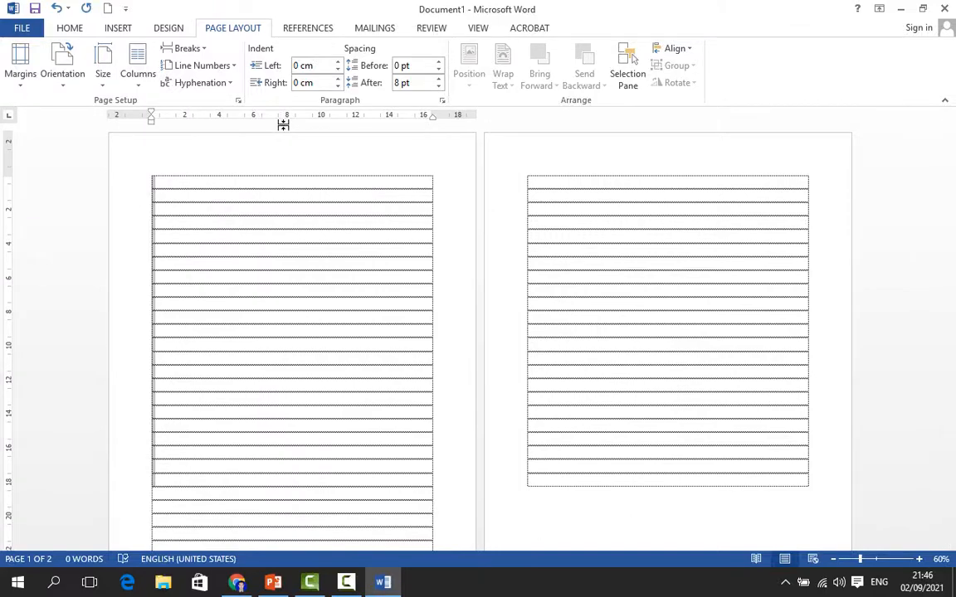
{"action": "scroll", "coordinate": [318, 480], "scroll_direction": "down", "scroll_amount": 3}
{"action": "scroll", "coordinate": [178, 291], "scroll_direction": "up", "scroll_amount": 3}
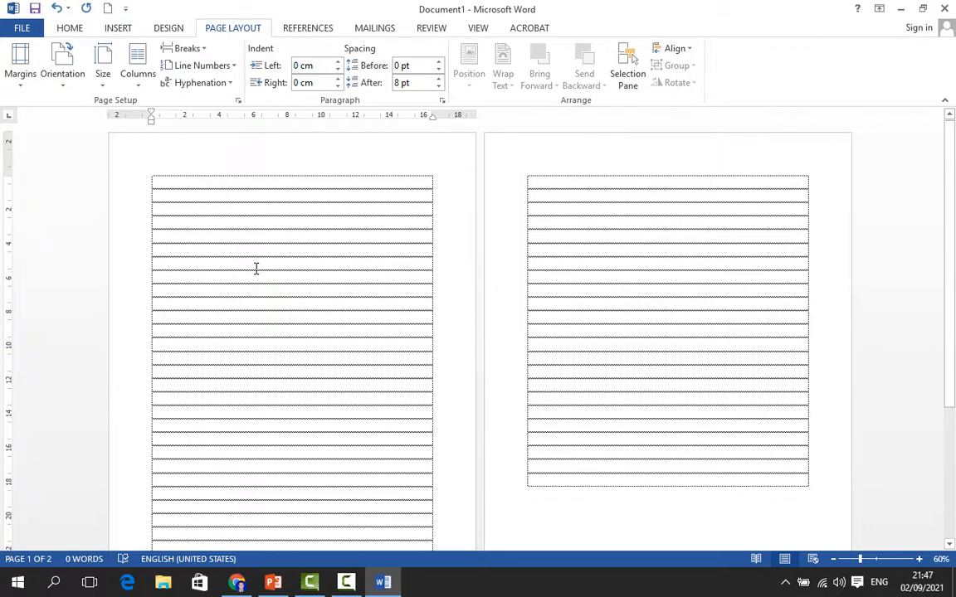
Open Custom Margins and set top 4 cm, bottom 3 cm, left 4 cm and right 3 cm
{"action": "left_click", "coordinate": [22, 83]}
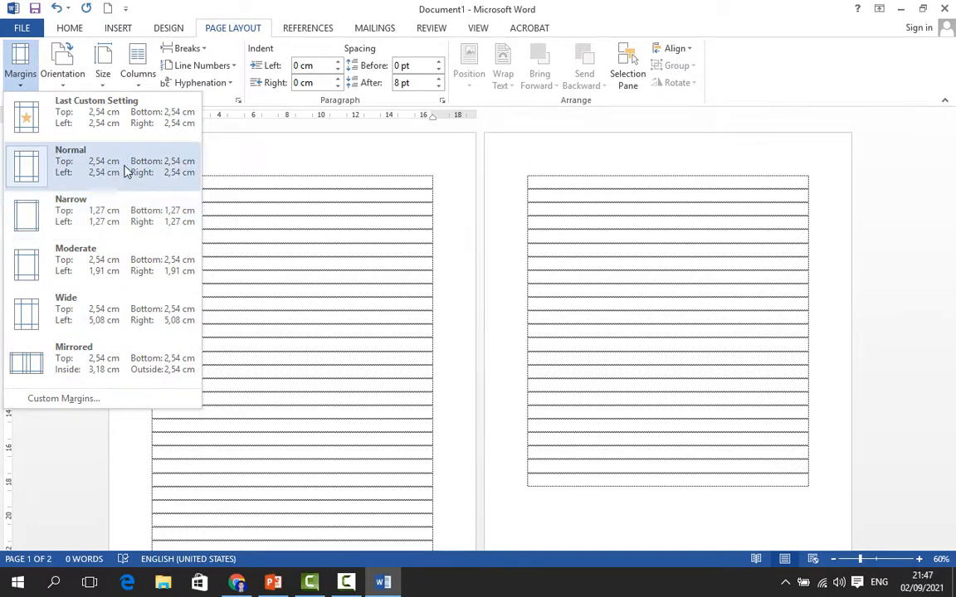
{"action": "left_click", "coordinate": [90, 403]}
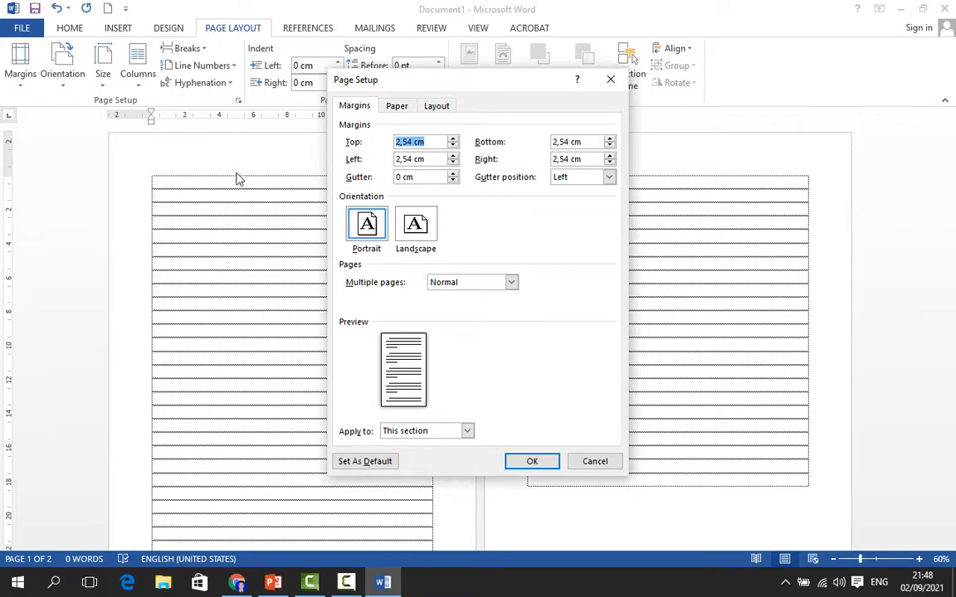
{"action": "left_click", "coordinate": [453, 139]}
{"action": "left_click", "coordinate": [453, 140]}
{"action": "left_click", "coordinate": [453, 140]}
{"action": "left_click", "coordinate": [453, 139]}
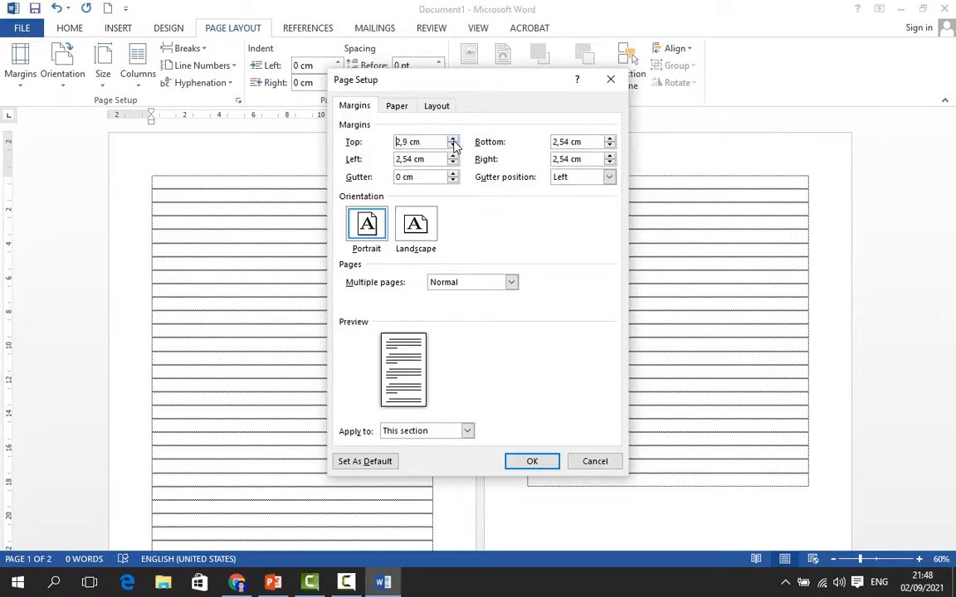
{"action": "left_click", "coordinate": [453, 140]}
{"action": "left_click", "coordinate": [453, 146]}
{"action": "left_click", "coordinate": [453, 146]}
{"action": "left_click", "coordinate": [453, 146]}
{"action": "left_click", "coordinate": [453, 147]}
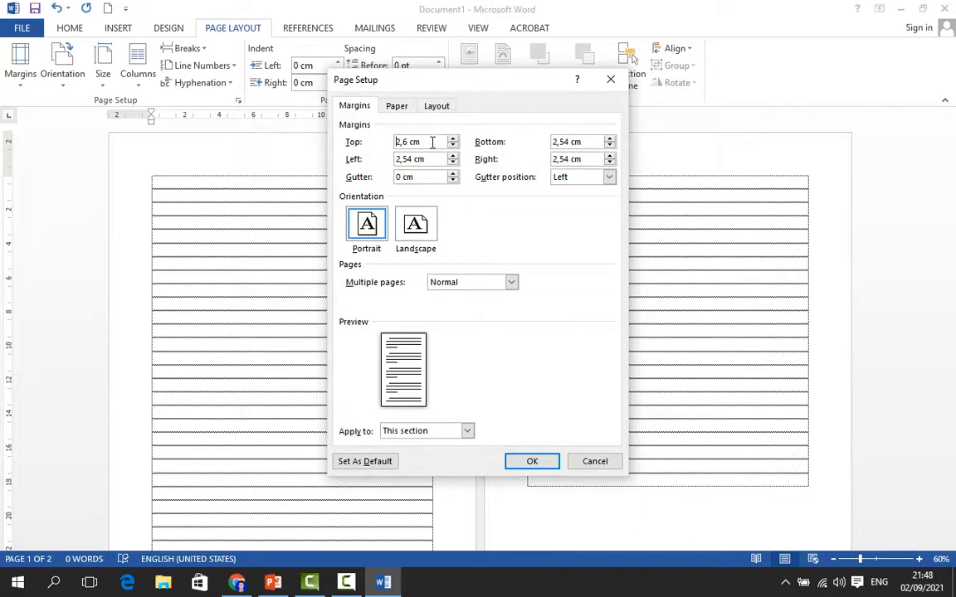
{"action": "left_click_drag", "start_coordinate": [432, 144], "coordinate": [367, 140]}
{"action": "type", "text": "4"}
{"action": "left_click_drag", "start_coordinate": [577, 142], "coordinate": [550, 135]}
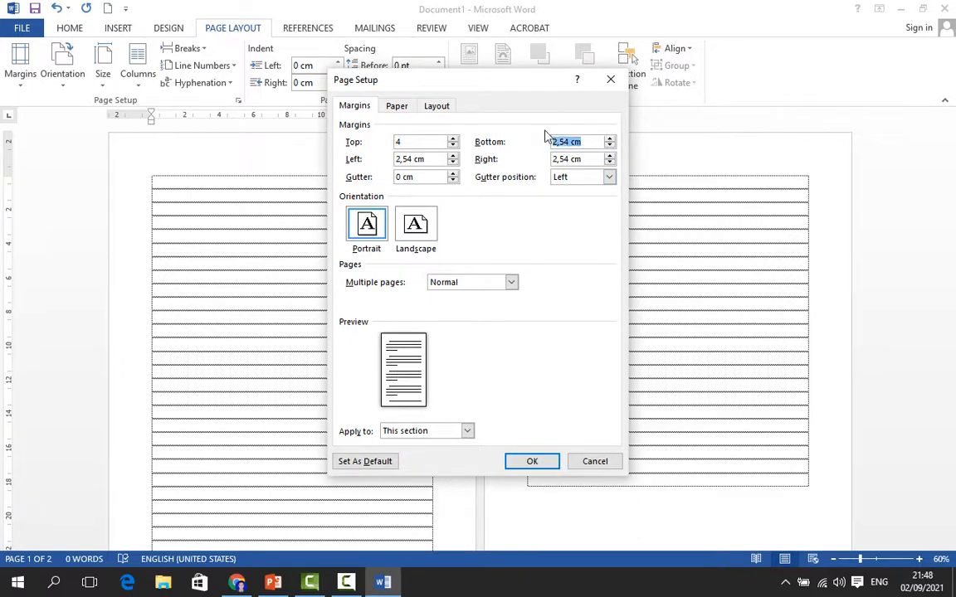
{"action": "type", "text": "3"}
{"action": "key", "text": "Tab"}
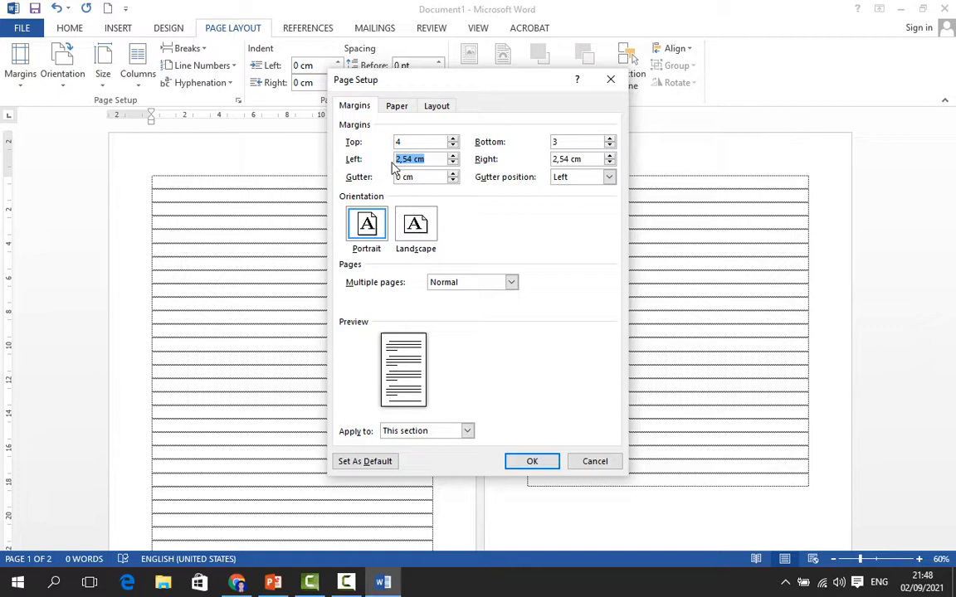
{"action": "type", "text": "4"}
{"action": "left_click_drag", "start_coordinate": [591, 159], "coordinate": [500, 163]}
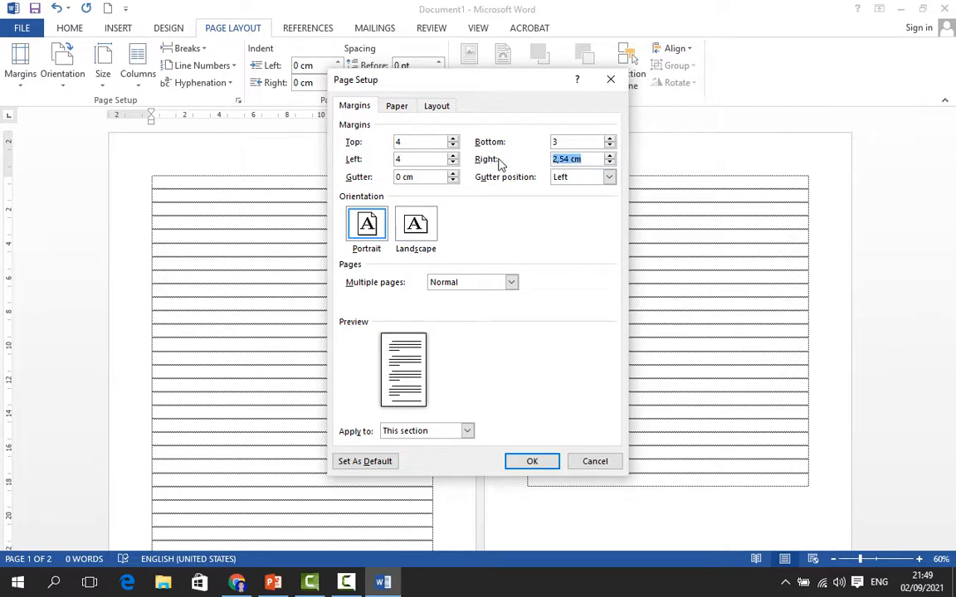
{"action": "type", "text": "3"}
Nudge each margin up and back down with its spinner arrows
{"action": "left_click", "coordinate": [452, 139]}
{"action": "left_click", "coordinate": [452, 146]}
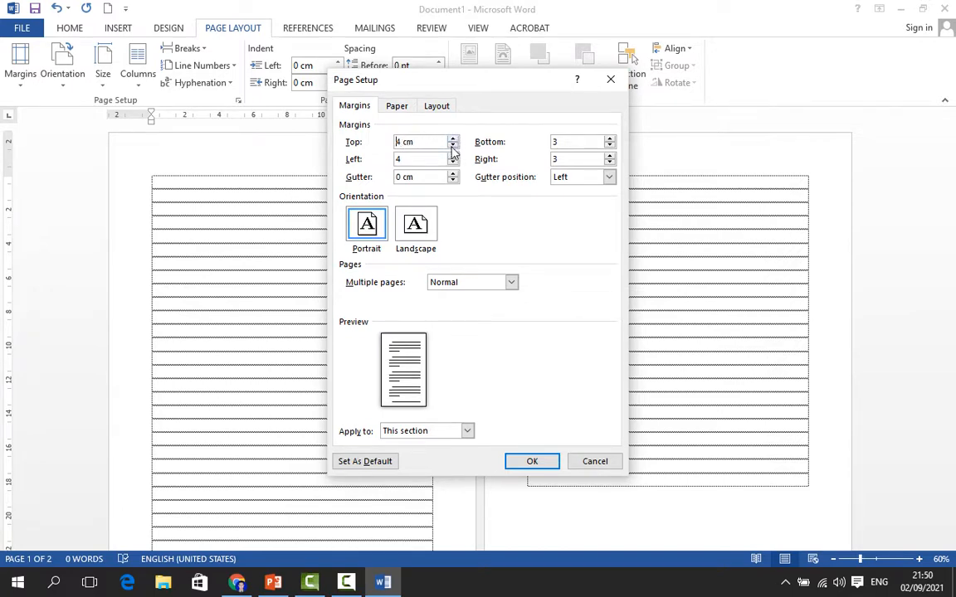
{"action": "left_click", "coordinate": [422, 161]}
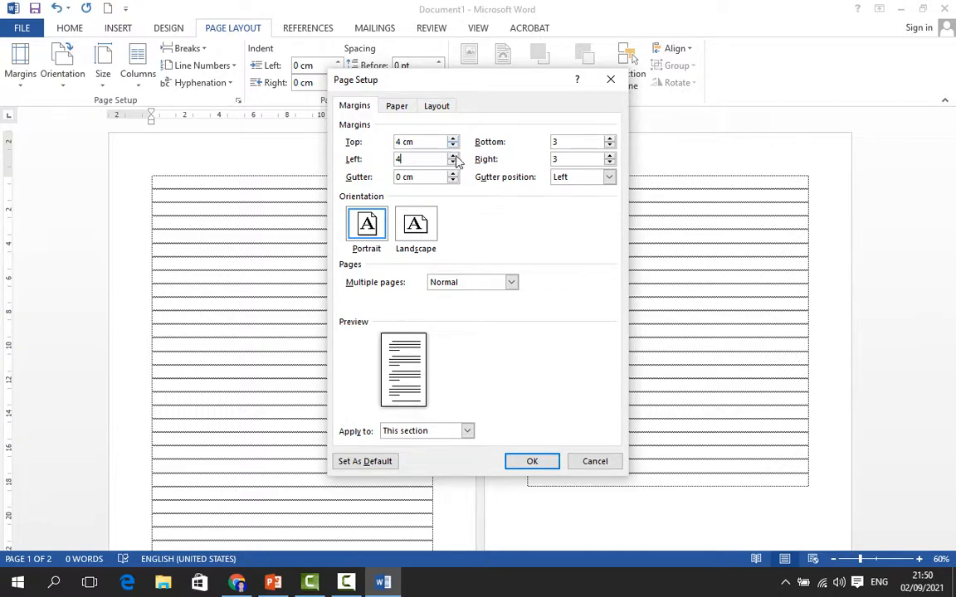
{"action": "left_click", "coordinate": [452, 155]}
{"action": "left_click", "coordinate": [453, 163]}
{"action": "left_click", "coordinate": [610, 138]}
{"action": "left_click", "coordinate": [610, 147]}
{"action": "left_click", "coordinate": [610, 155]}
{"action": "left_click", "coordinate": [610, 163]}
Apply the margins to the whole document and confirm the Page Setup dialog
{"action": "left_click", "coordinate": [468, 432]}
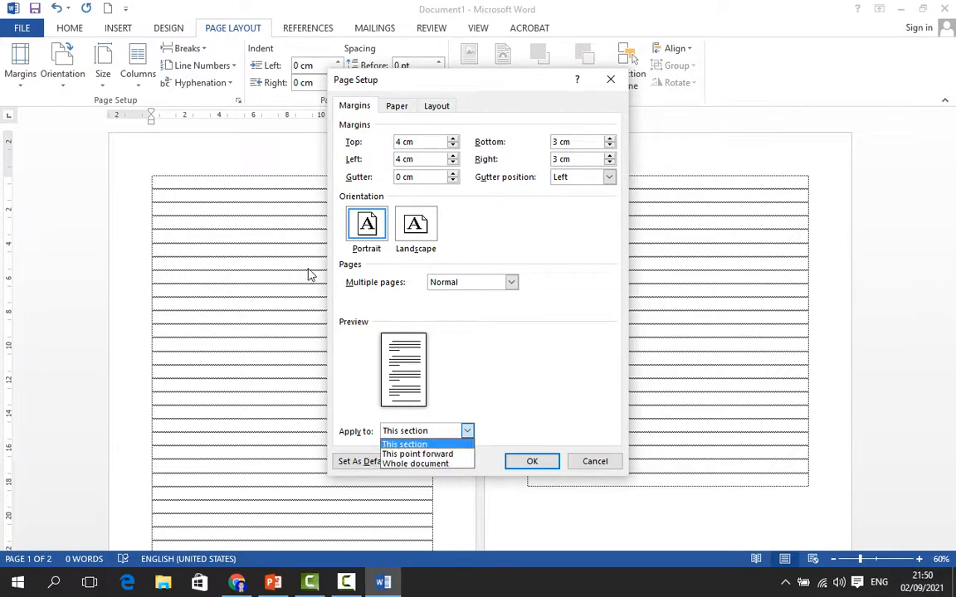
{"action": "left_click", "coordinate": [448, 464]}
{"action": "left_click", "coordinate": [544, 461]}
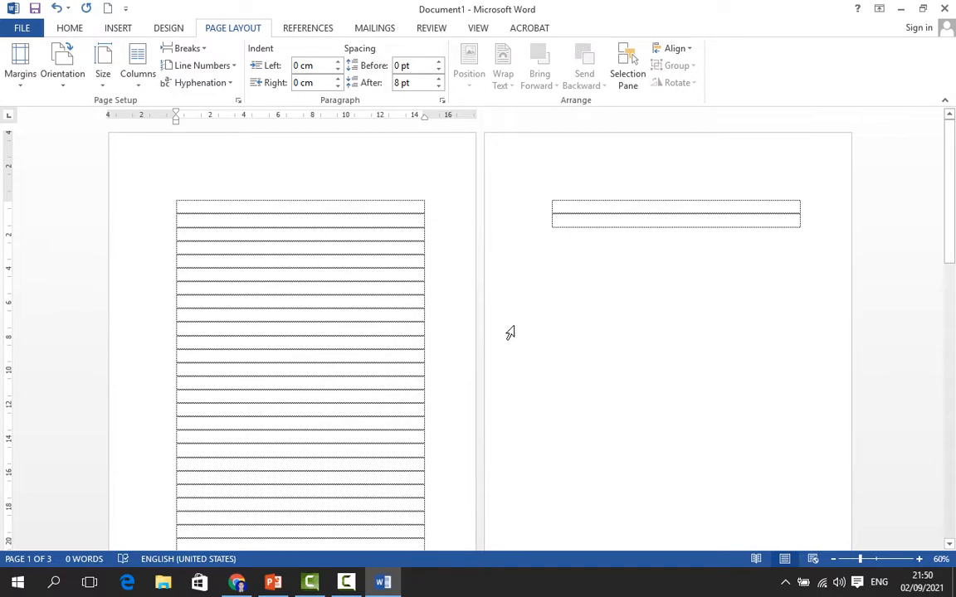
{"action": "scroll", "coordinate": [461, 326], "scroll_direction": "down", "scroll_amount": 5}
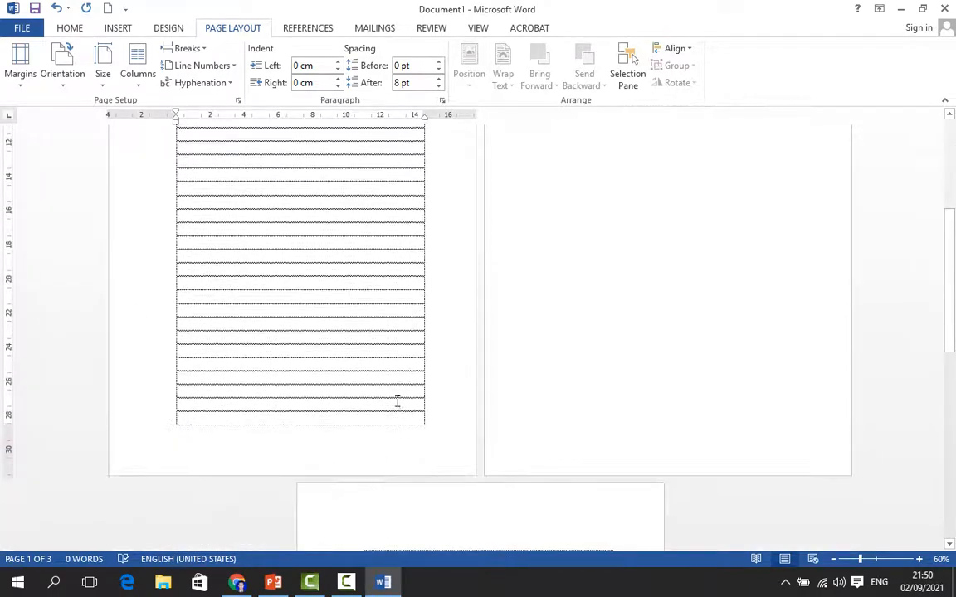
{"action": "scroll", "coordinate": [396, 402], "scroll_direction": "up", "scroll_amount": 5}
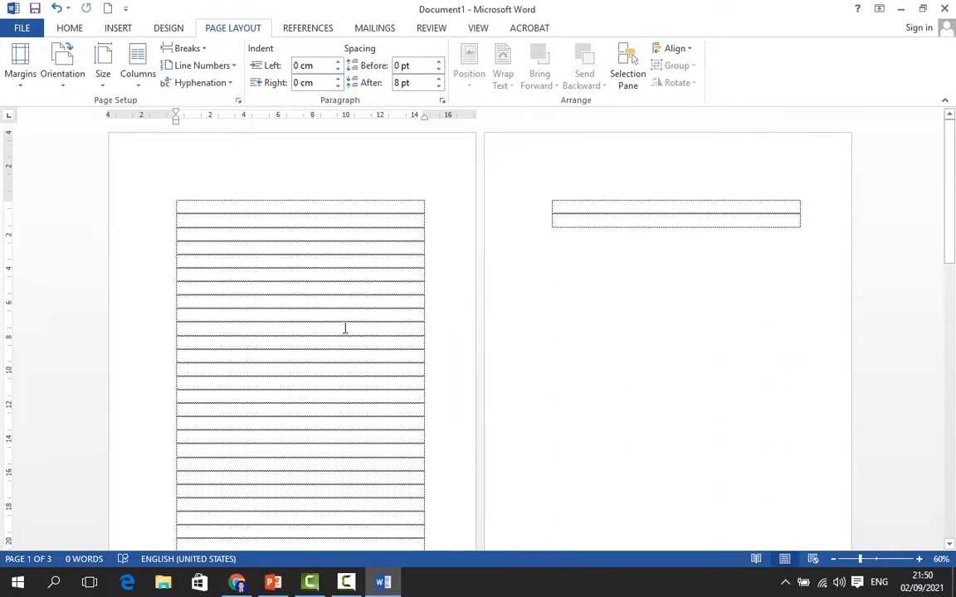
Switch to PowerPoint and open the next lesson slide on moving, copying and deleting text
{"action": "left_click", "coordinate": [273, 583]}
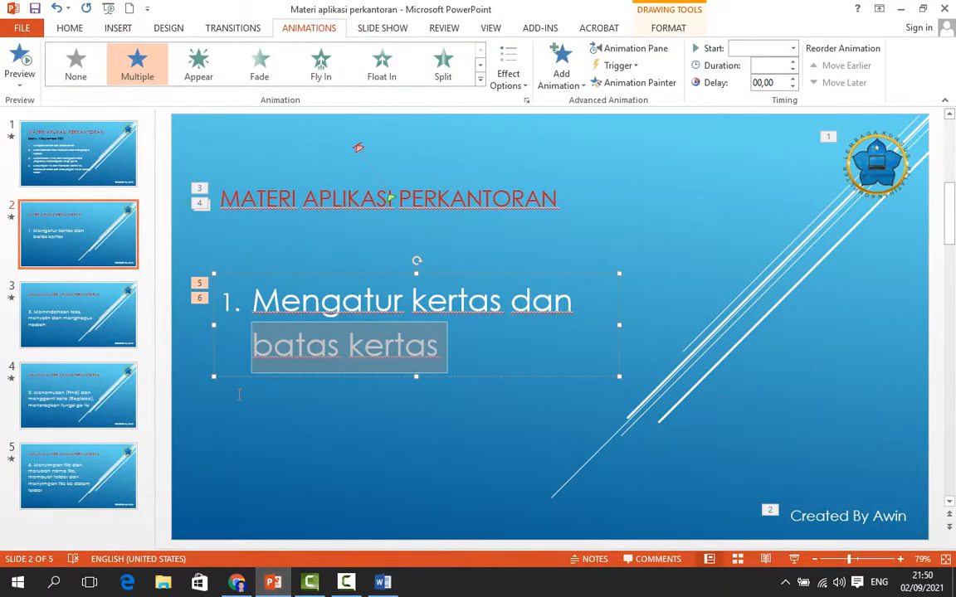
{"action": "left_click", "coordinate": [95, 332]}
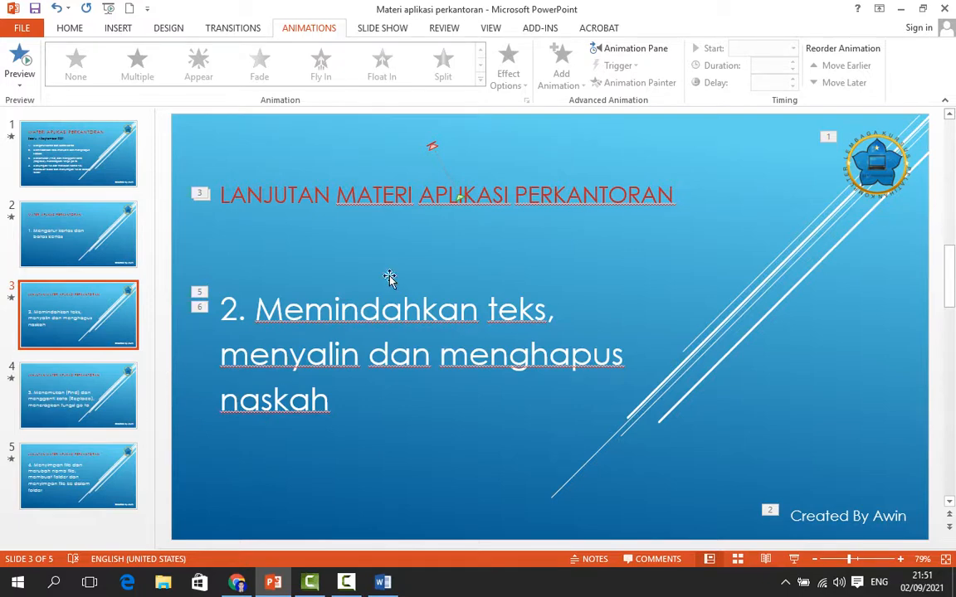
{"action": "left_click", "coordinate": [384, 583]}
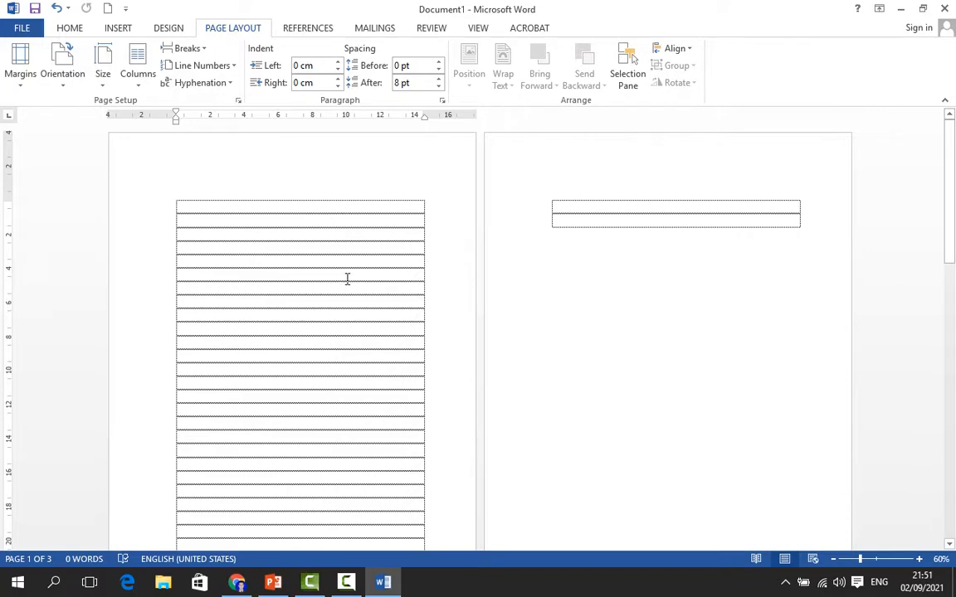
{"action": "left_click", "coordinate": [273, 584]}
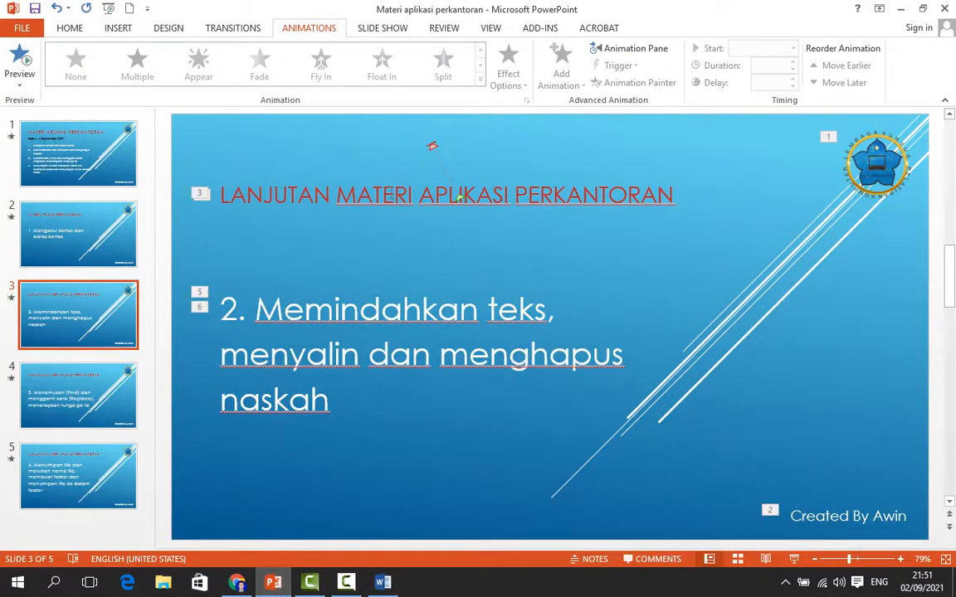
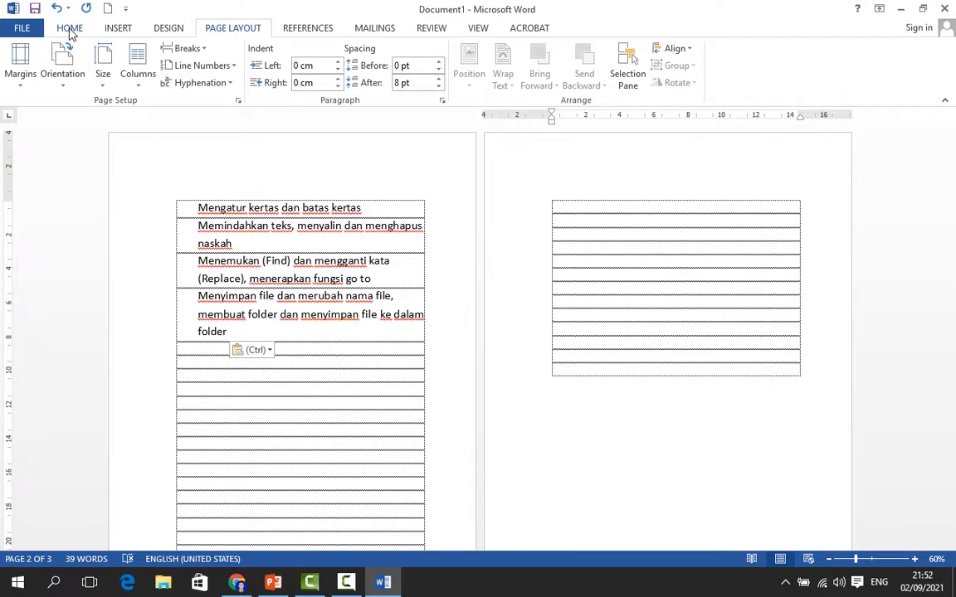
Paste the copied lesson list into the document, then undo every paste to clear the pages
{"action": "left_click", "coordinate": [70, 29]}
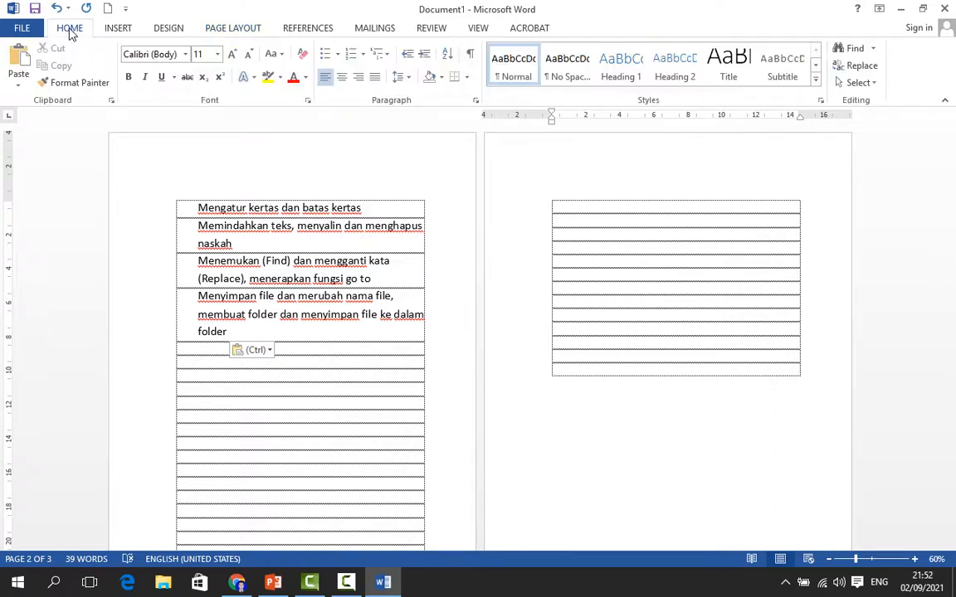
{"action": "left_click", "coordinate": [17, 56]}
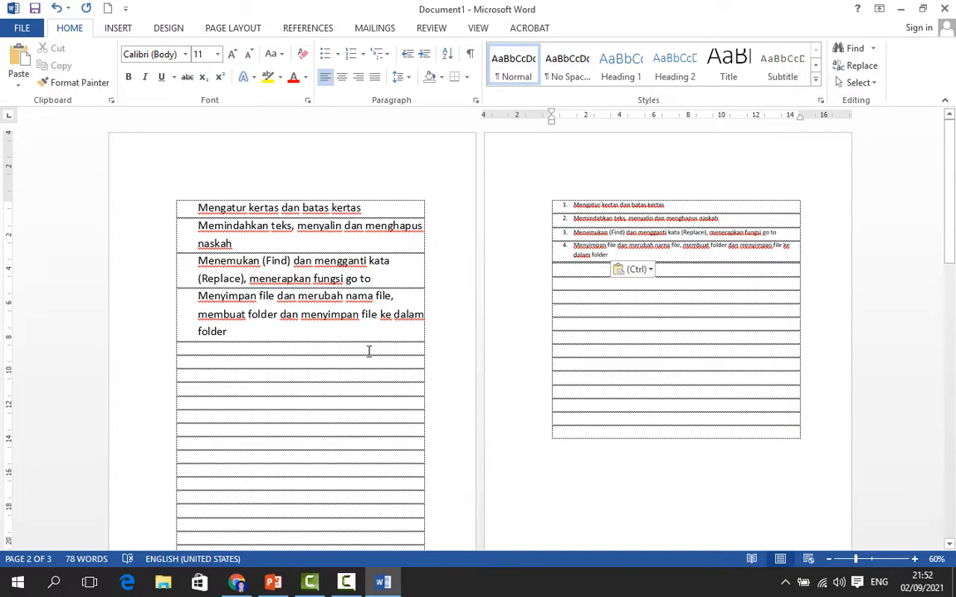
{"action": "left_click", "coordinate": [55, 10]}
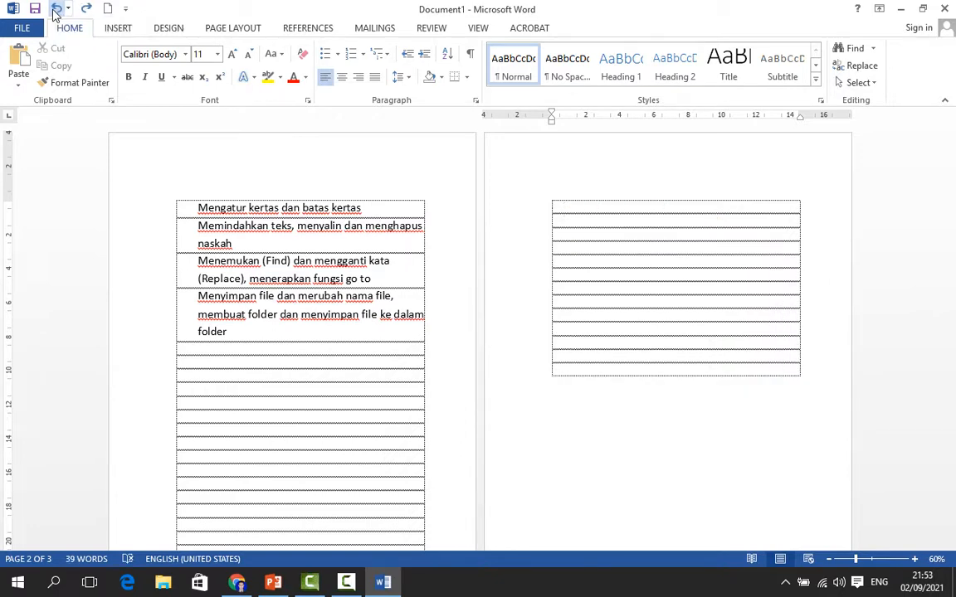
{"action": "left_click", "coordinate": [55, 10]}
{"action": "left_click", "coordinate": [54, 10]}
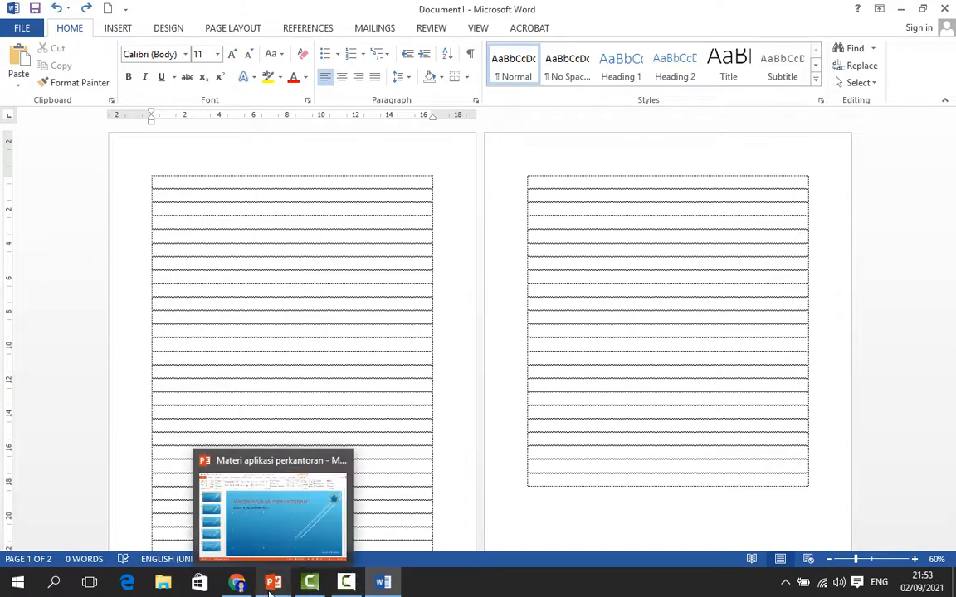
Switch to PowerPoint and undo the last change to restore the lesson list on the title slide
{"action": "left_click", "coordinate": [270, 585]}
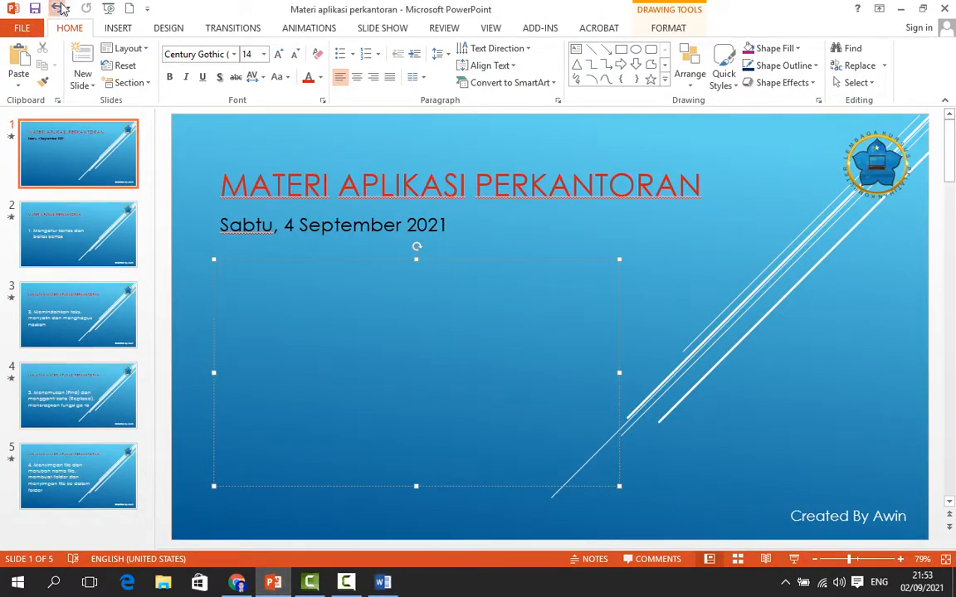
{"action": "left_click", "coordinate": [61, 6]}
Select the four-item lesson list on the title slide and copy it
{"action": "left_click", "coordinate": [356, 306]}
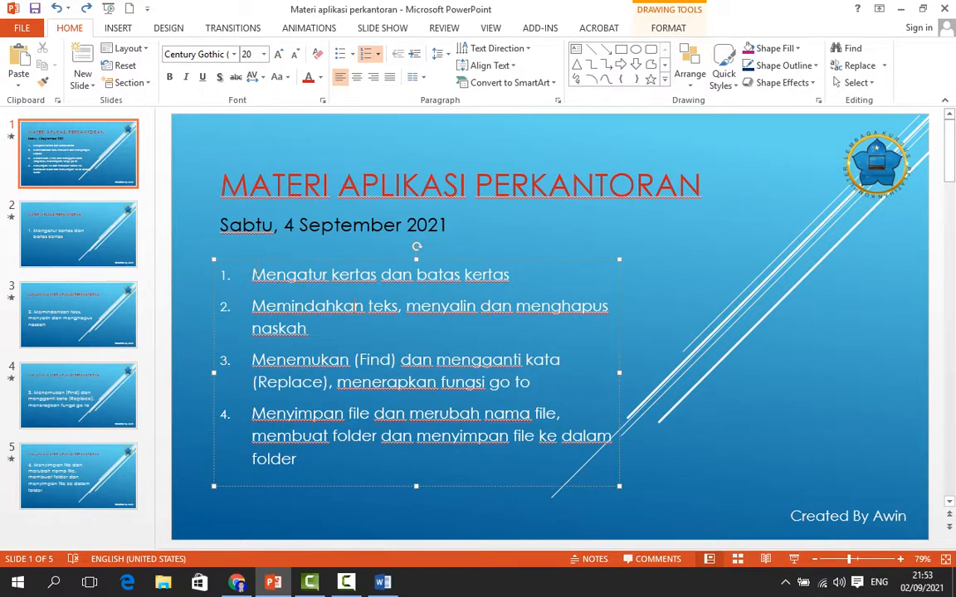
{"action": "left_click_drag", "start_coordinate": [253, 274], "coordinate": [299, 461]}
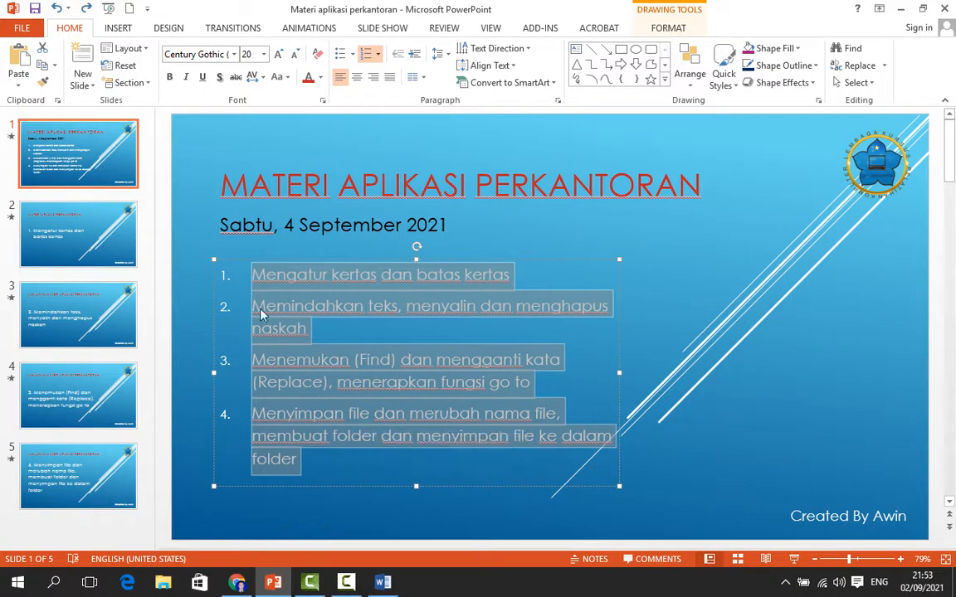
{"action": "left_click", "coordinate": [42, 65]}
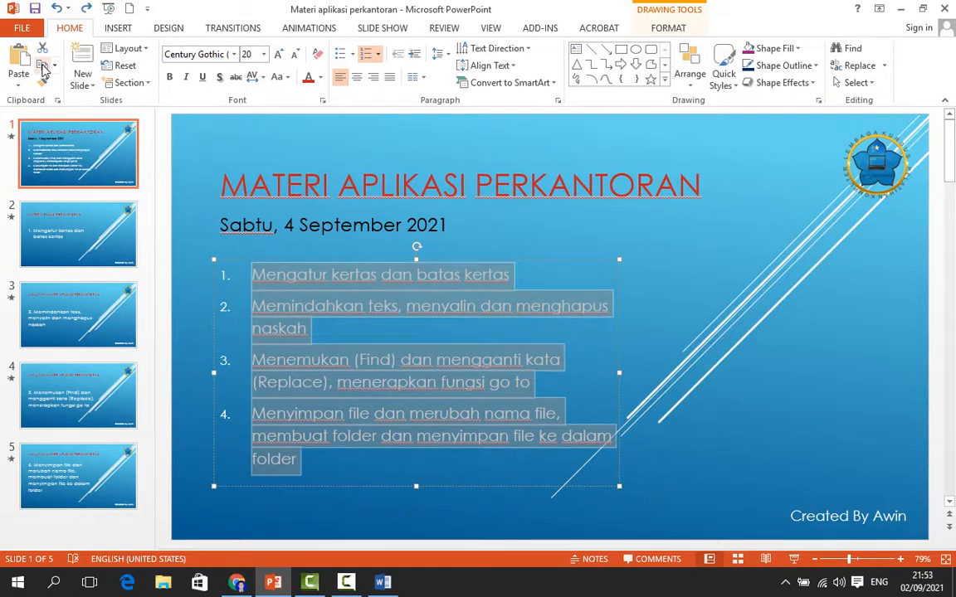
Switch to Word and paste the copied list at the top of the first page
{"action": "left_click", "coordinate": [380, 586]}
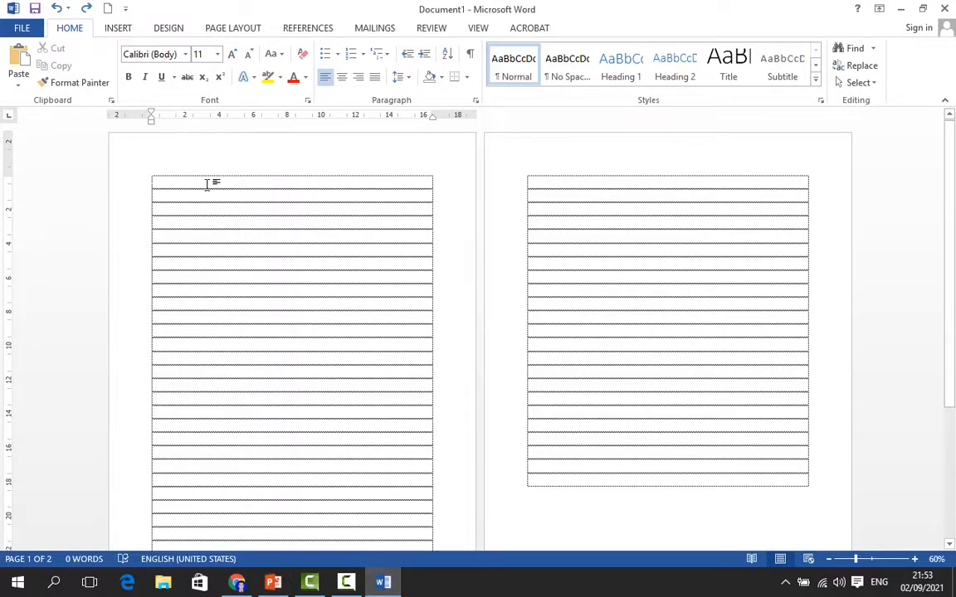
{"action": "left_click", "coordinate": [21, 56]}
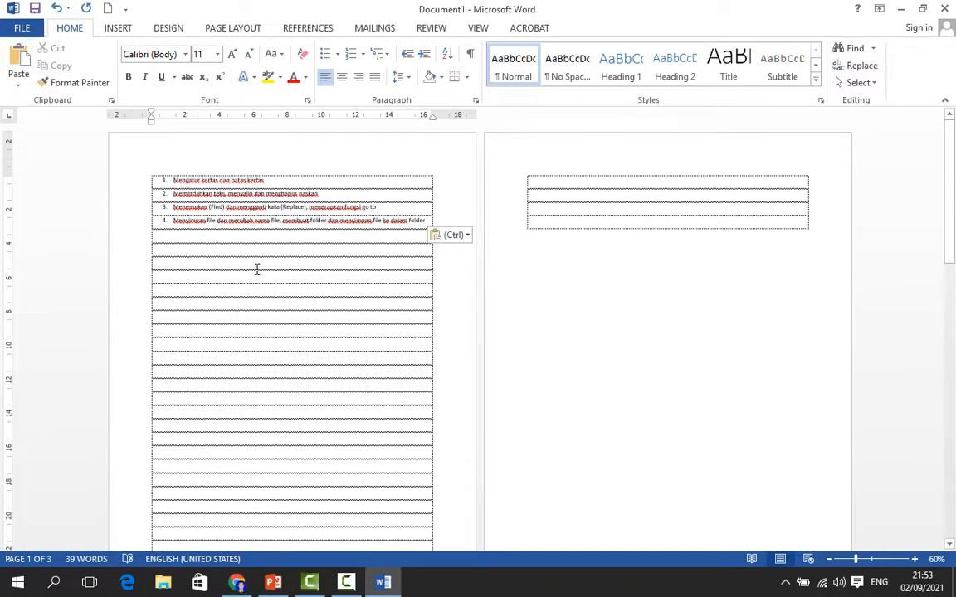
Zoom in to 120% and cut the pasted four-item list from the table
{"action": "left_click", "coordinate": [915, 559]}
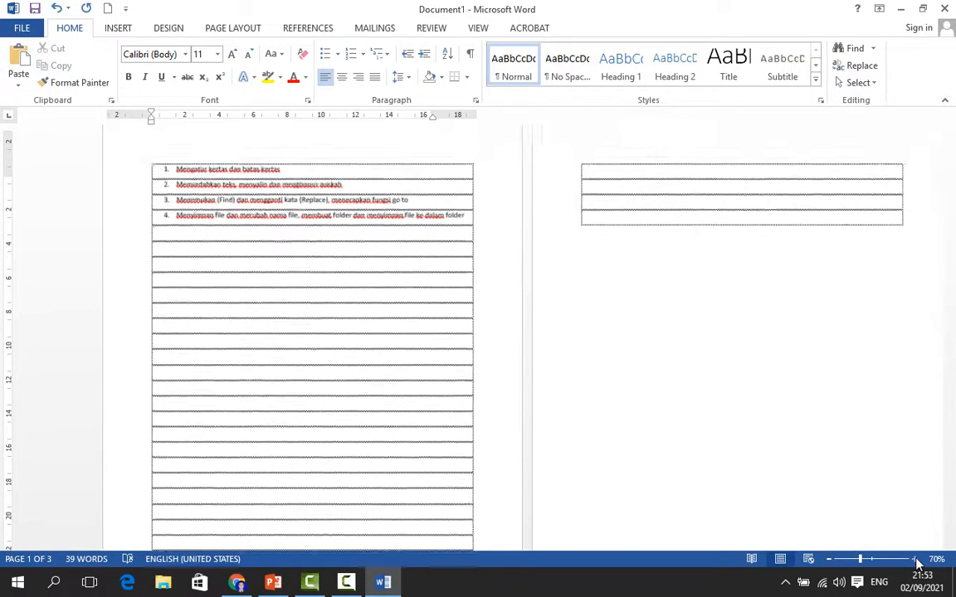
{"action": "left_click", "coordinate": [914, 560]}
{"action": "left_click", "coordinate": [914, 560]}
{"action": "left_click", "coordinate": [916, 561]}
{"action": "left_click", "coordinate": [916, 562]}
{"action": "left_click", "coordinate": [916, 562]}
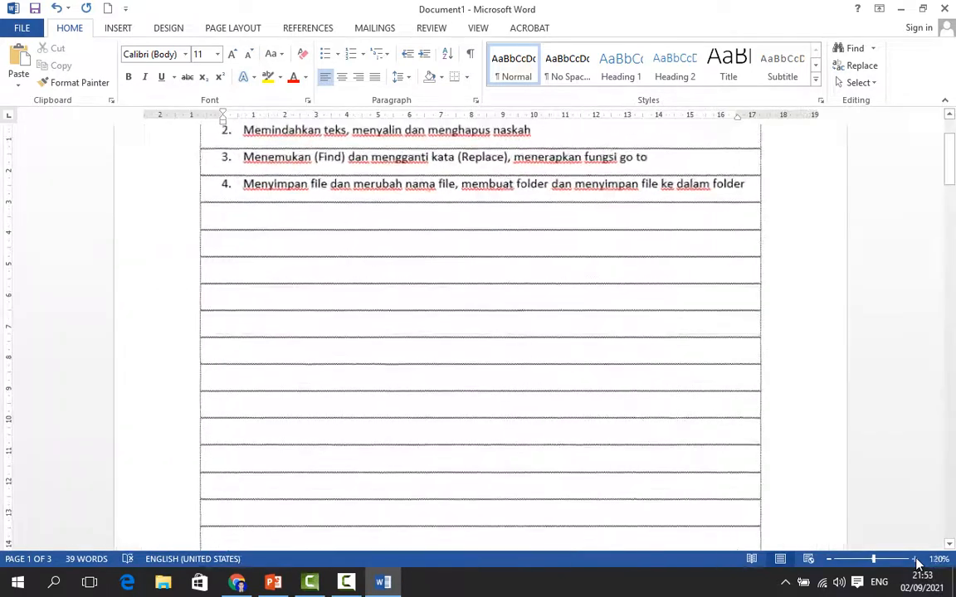
{"action": "scroll", "coordinate": [516, 214], "scroll_direction": "up", "scroll_amount": 3}
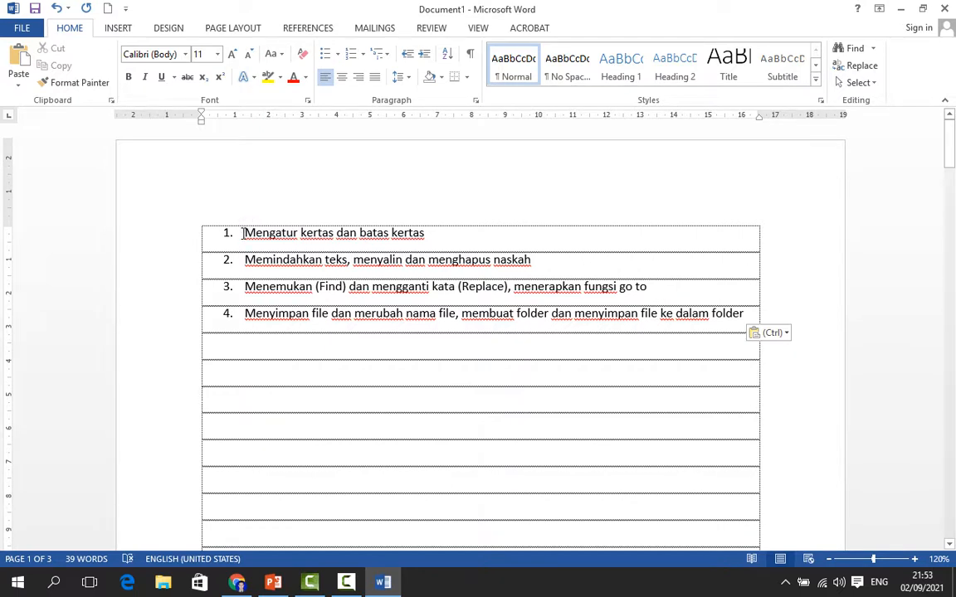
{"action": "left_click_drag", "start_coordinate": [243, 233], "coordinate": [792, 324]}
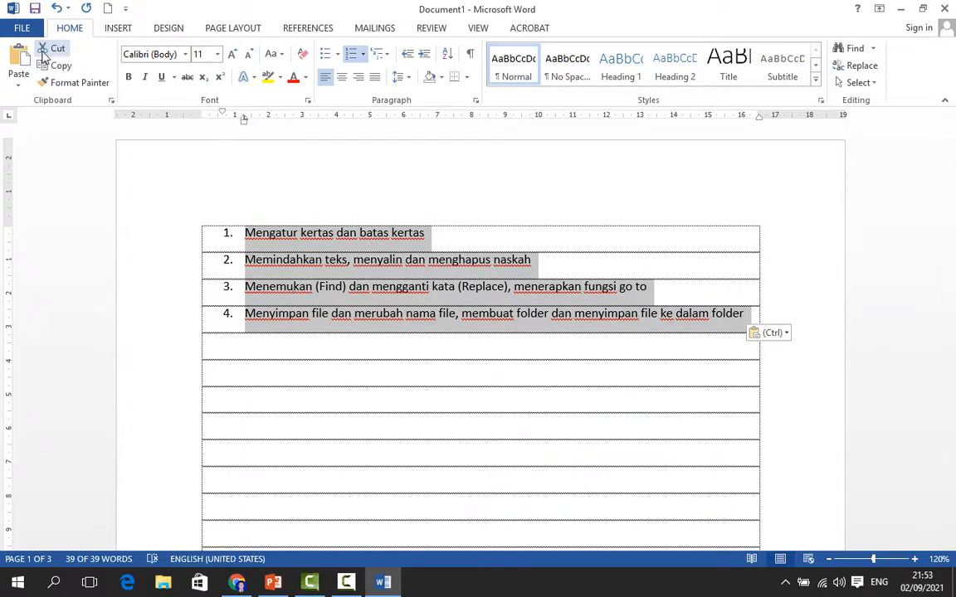
{"action": "left_click", "coordinate": [46, 54]}
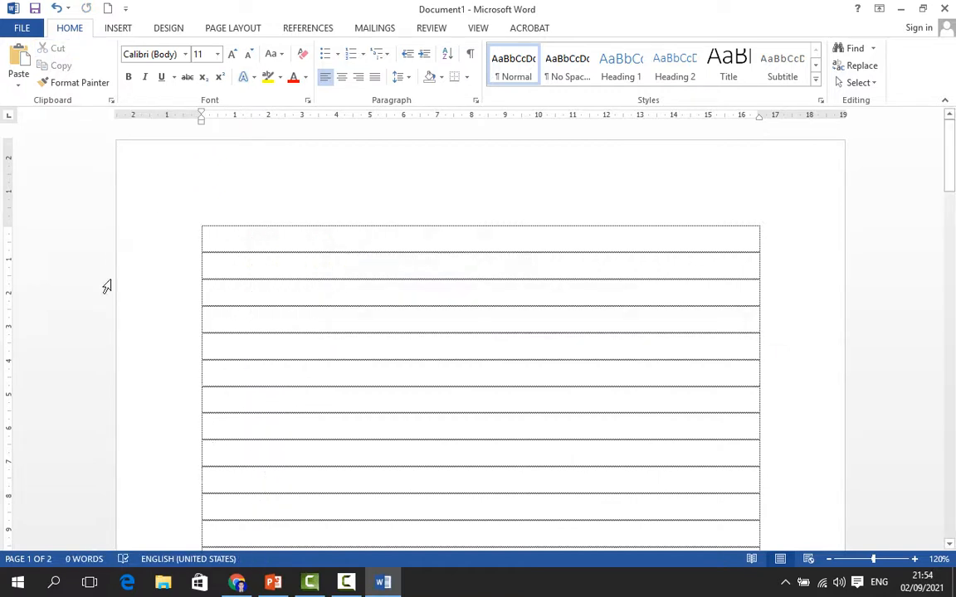
Paste the cut list lower in the table, then undo the paste and the cut
{"action": "left_click", "coordinate": [23, 58]}
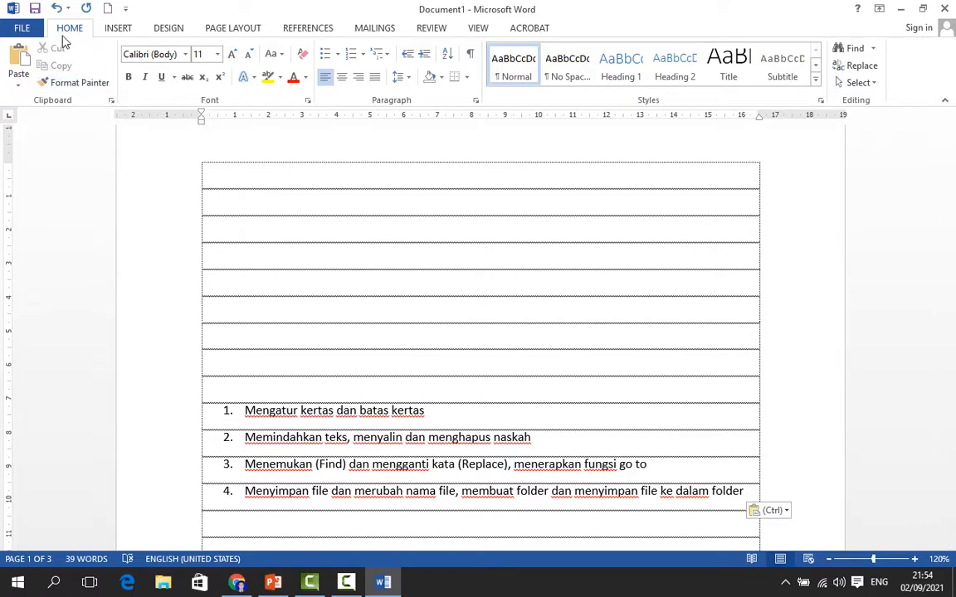
{"action": "left_click", "coordinate": [57, 8]}
{"action": "left_click", "coordinate": [57, 7]}
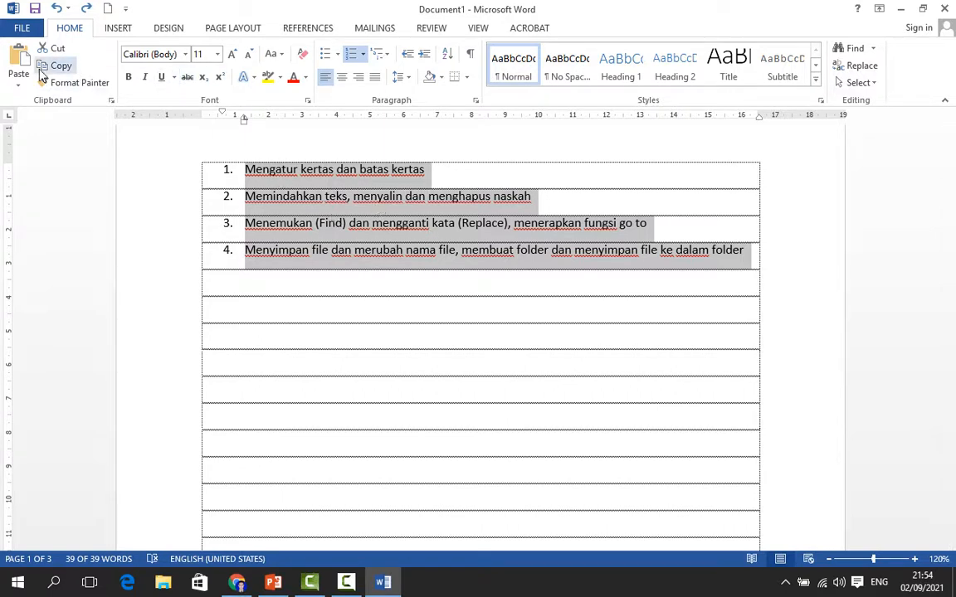
Paste a second copy of the list into an empty table row below the original
{"action": "left_click", "coordinate": [256, 366]}
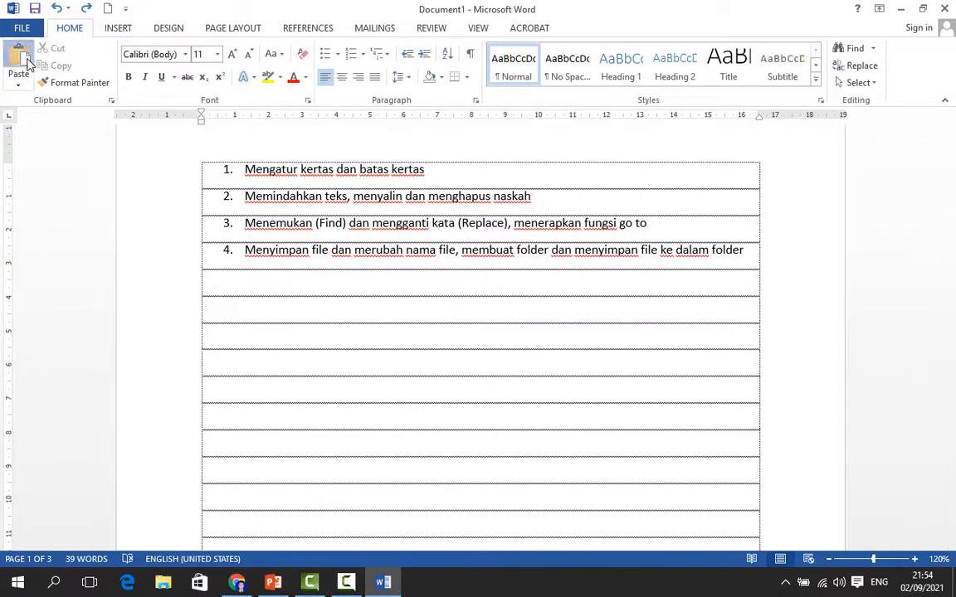
{"action": "left_click", "coordinate": [25, 62]}
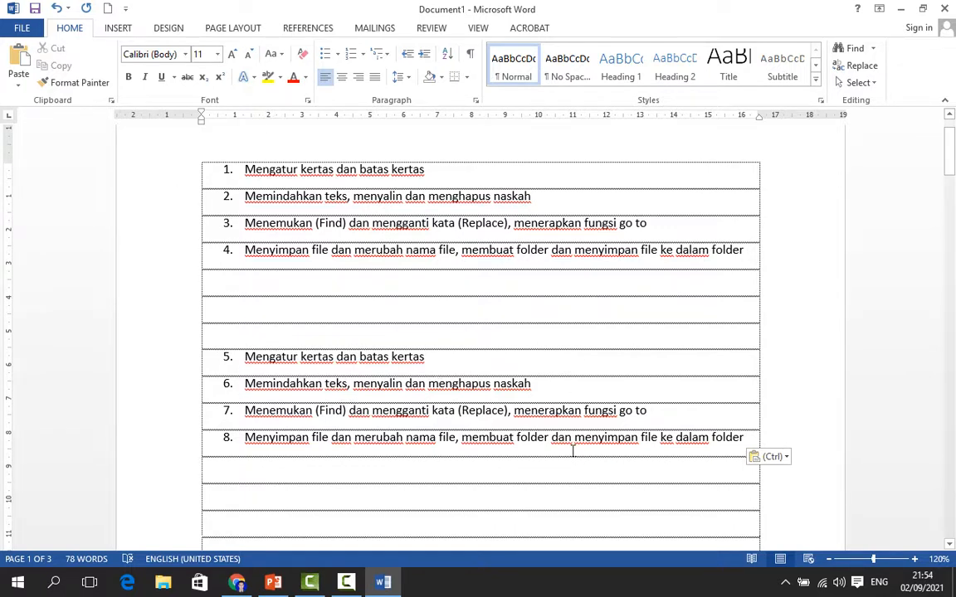
{"action": "scroll", "coordinate": [529, 369], "scroll_direction": "down", "scroll_amount": 1}
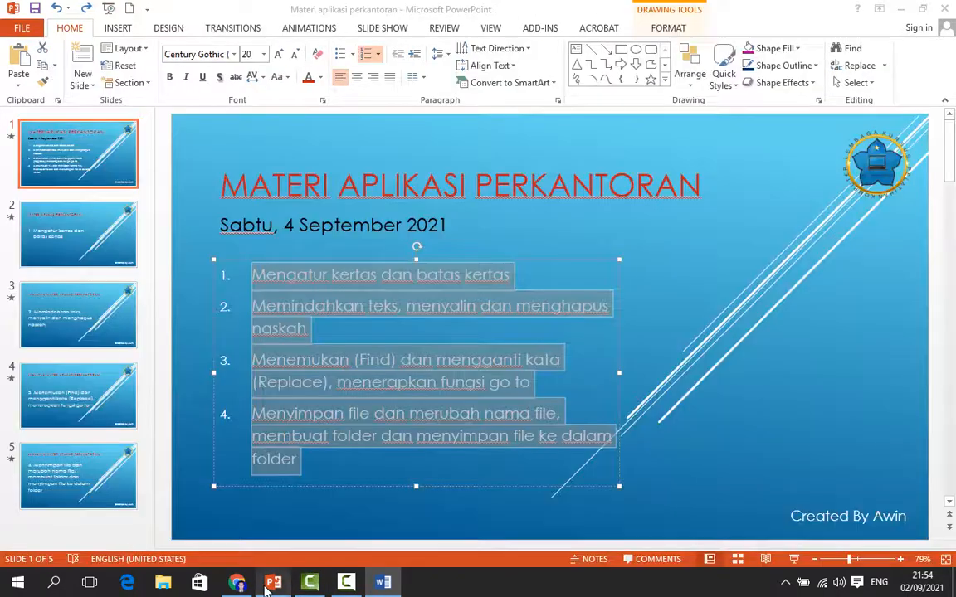
{"action": "left_click", "coordinate": [273, 582]}
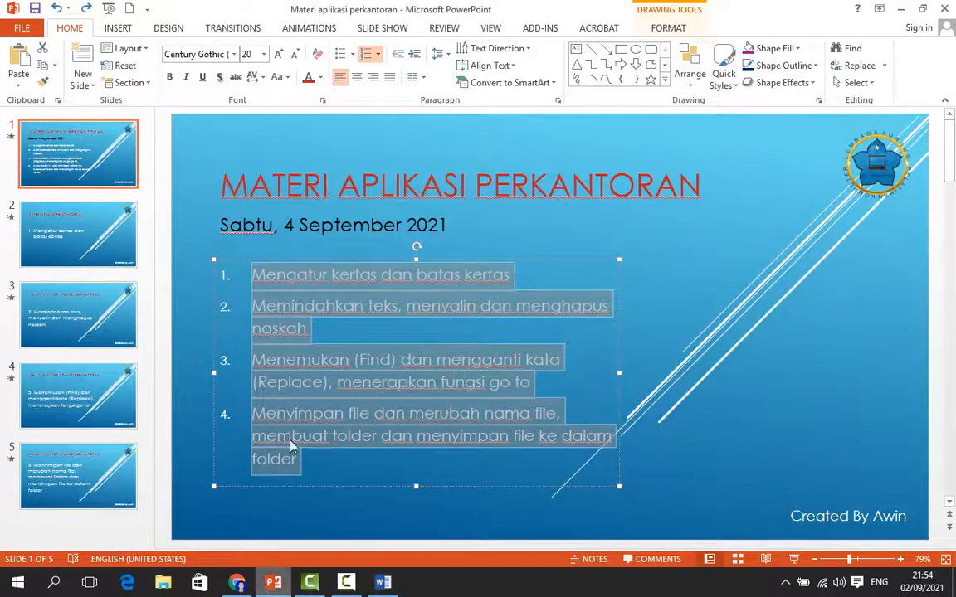
{"action": "left_click", "coordinate": [393, 292]}
{"action": "left_click", "coordinate": [394, 585]}
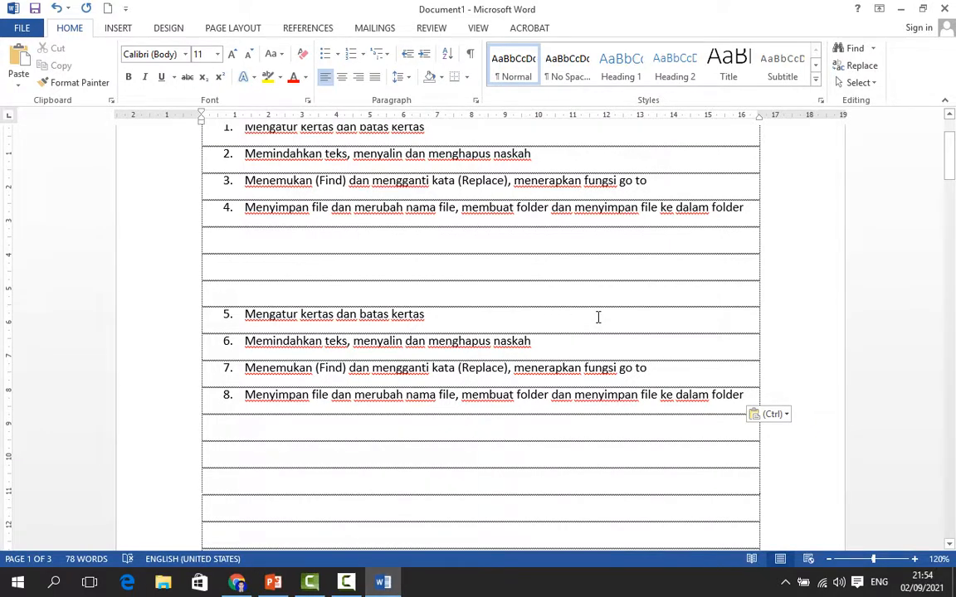
Switch to Chrome and search Google for PPKM in a new tab
{"action": "left_click", "coordinate": [238, 584]}
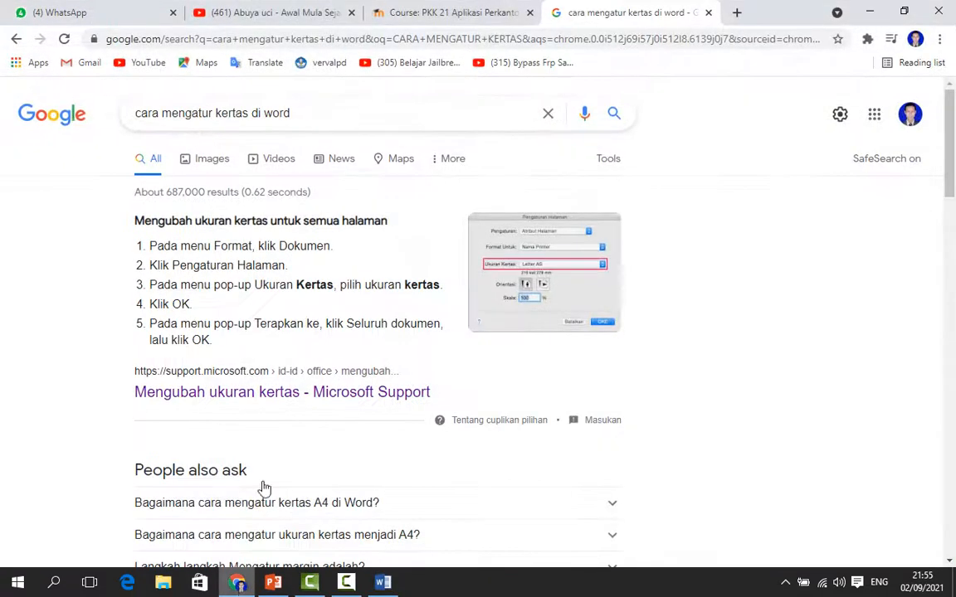
{"action": "left_click", "coordinate": [736, 13]}
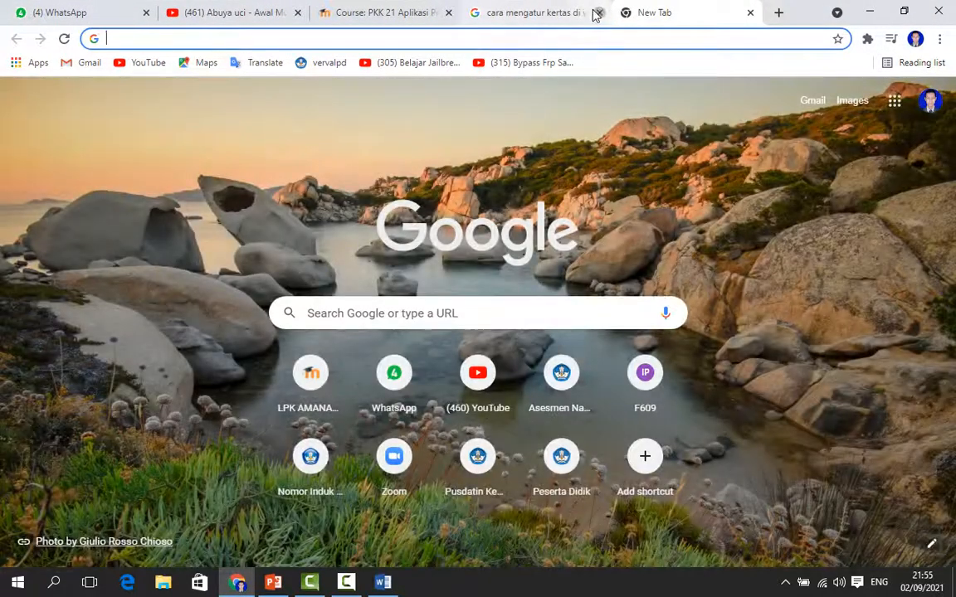
{"action": "left_click", "coordinate": [374, 321]}
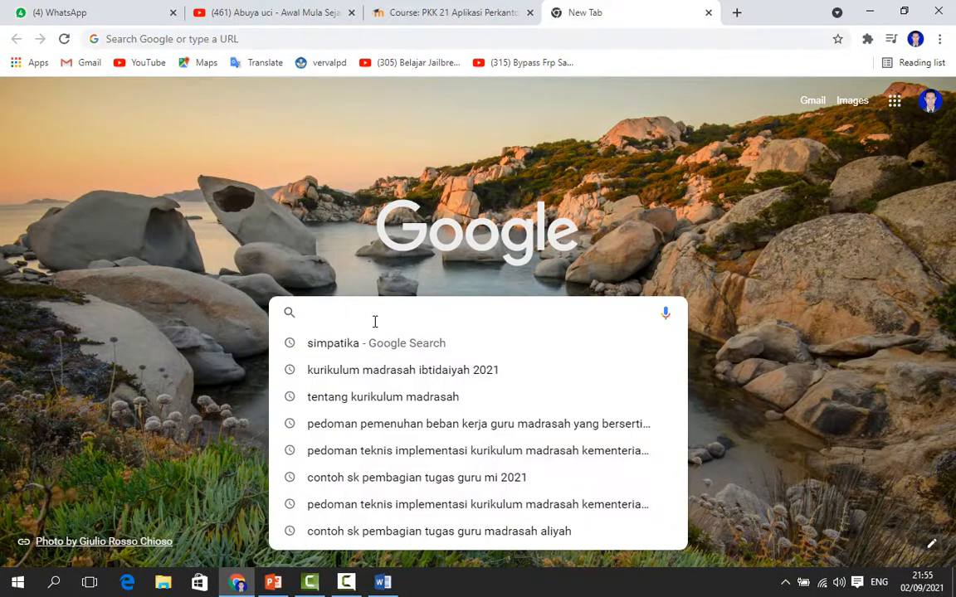
{"action": "type", "text": "PPKM"}
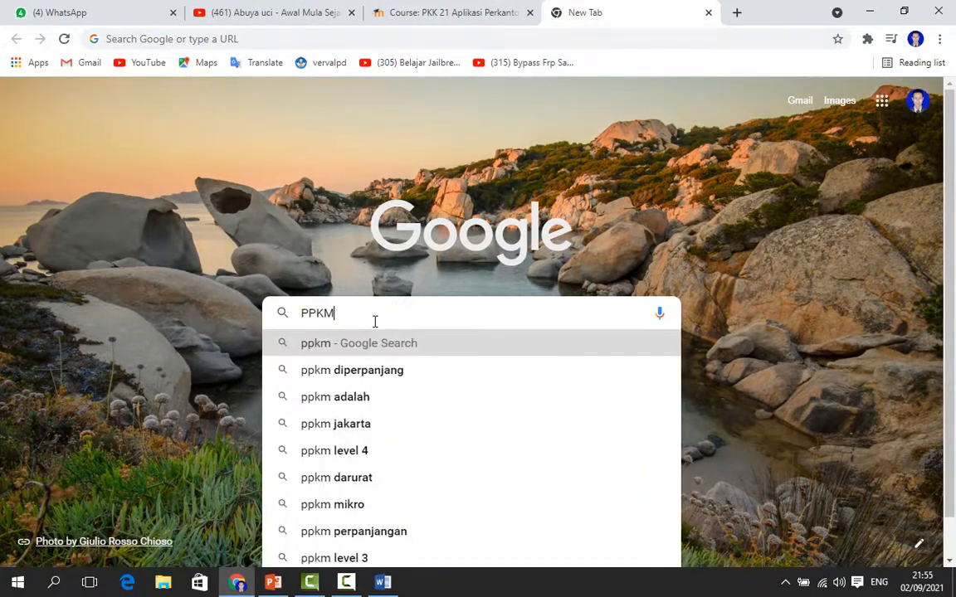
{"action": "key", "text": "Return"}
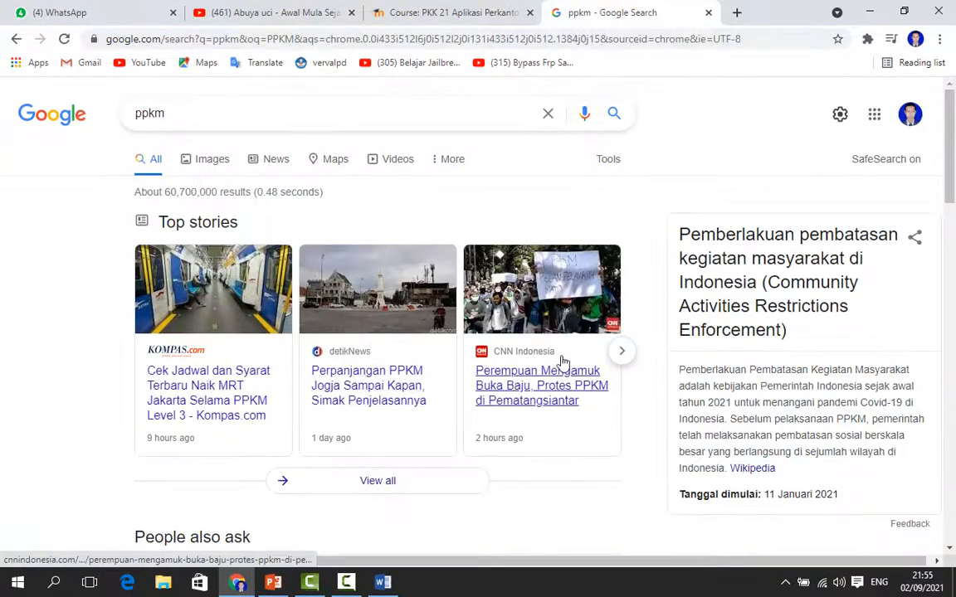
Expand the 'Apakah PPKM di perpanjangan?' question under People also ask
{"action": "scroll", "coordinate": [562, 363], "scroll_direction": "down", "scroll_amount": 1}
{"action": "scroll", "coordinate": [562, 362], "scroll_direction": "down", "scroll_amount": 1}
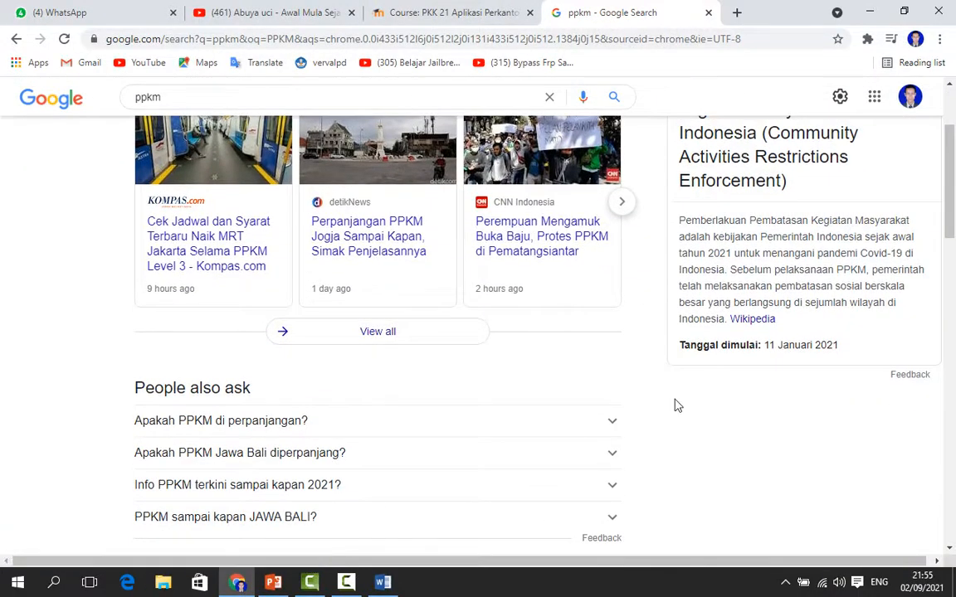
{"action": "left_click", "coordinate": [603, 428]}
{"action": "scroll", "coordinate": [604, 426], "scroll_direction": "down", "scroll_amount": 2}
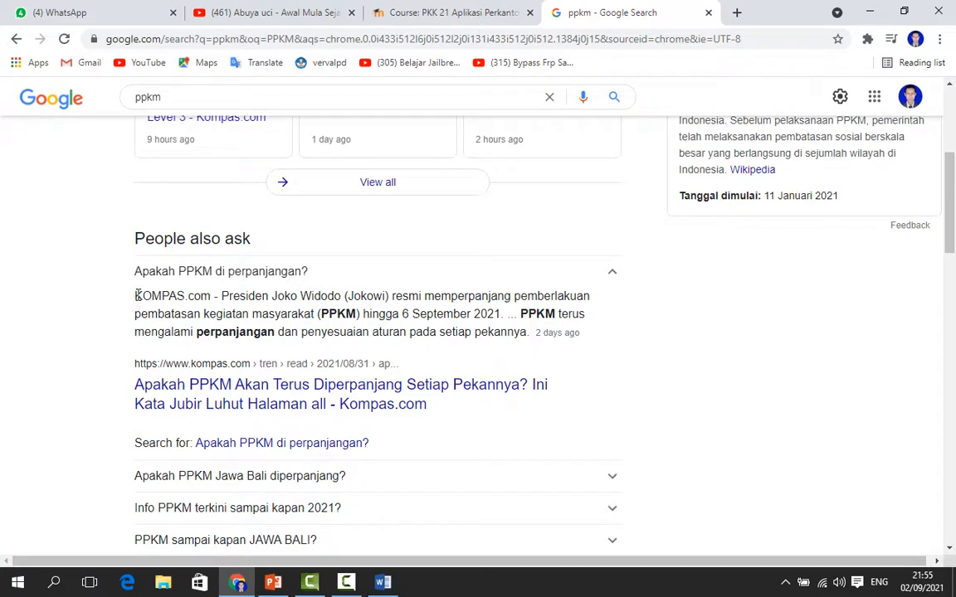
Select the answer text of the expanded question and copy it
{"action": "left_click_drag", "start_coordinate": [138, 295], "coordinate": [593, 342]}
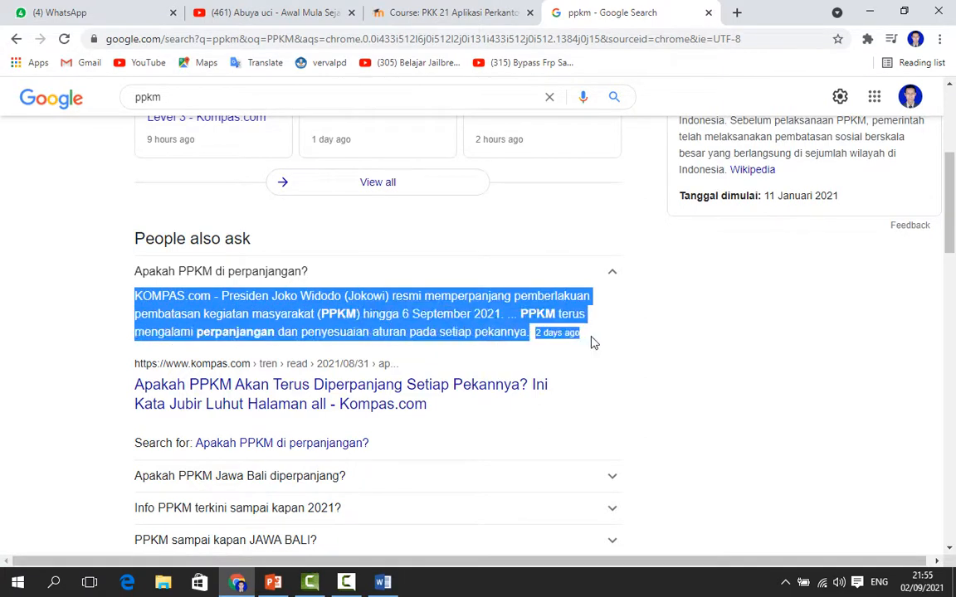
{"action": "right_click", "coordinate": [460, 310]}
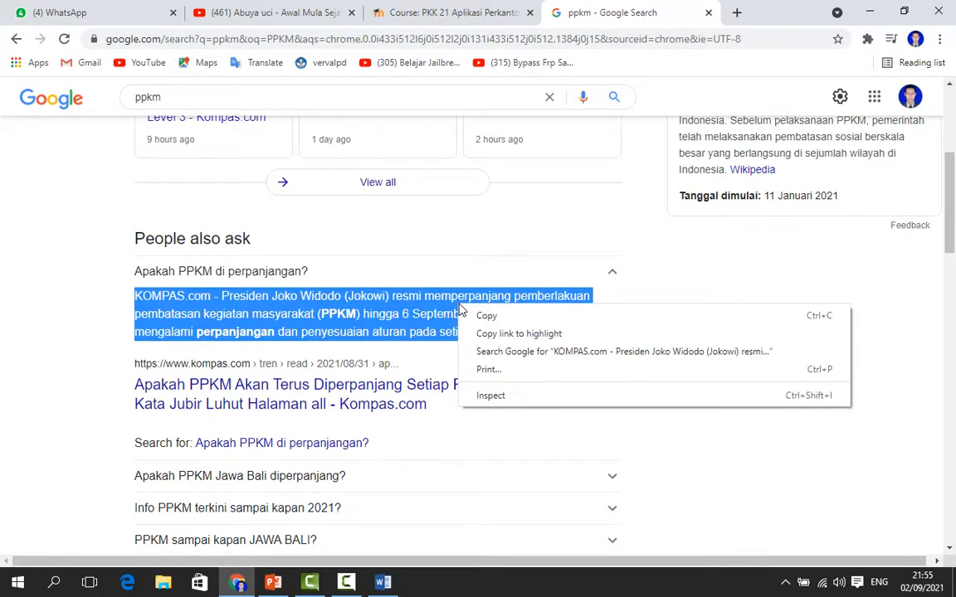
{"action": "left_click", "coordinate": [497, 316]}
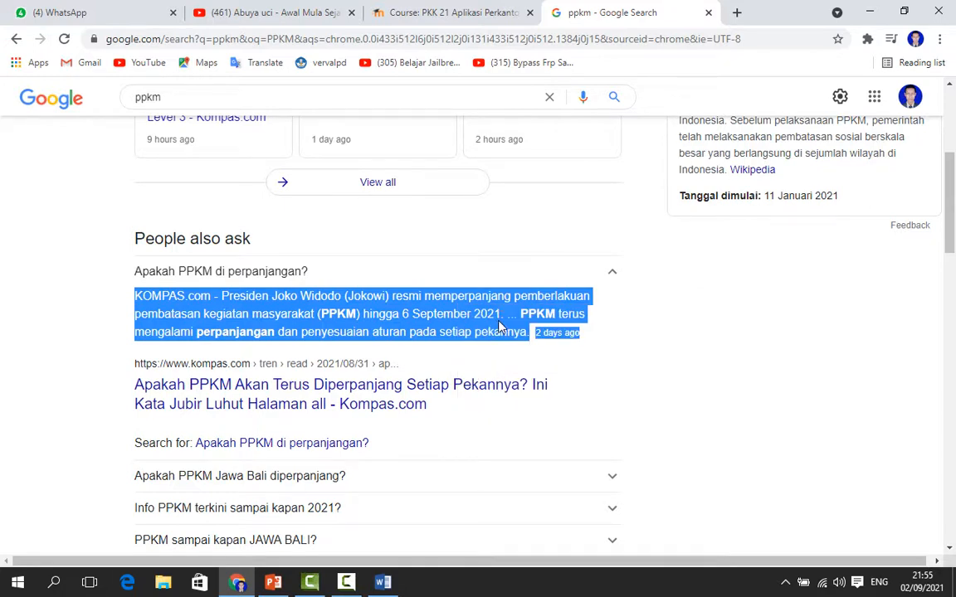
Switch to Word and paste the copied web text into an empty row below the second list
{"action": "left_click", "coordinate": [393, 589]}
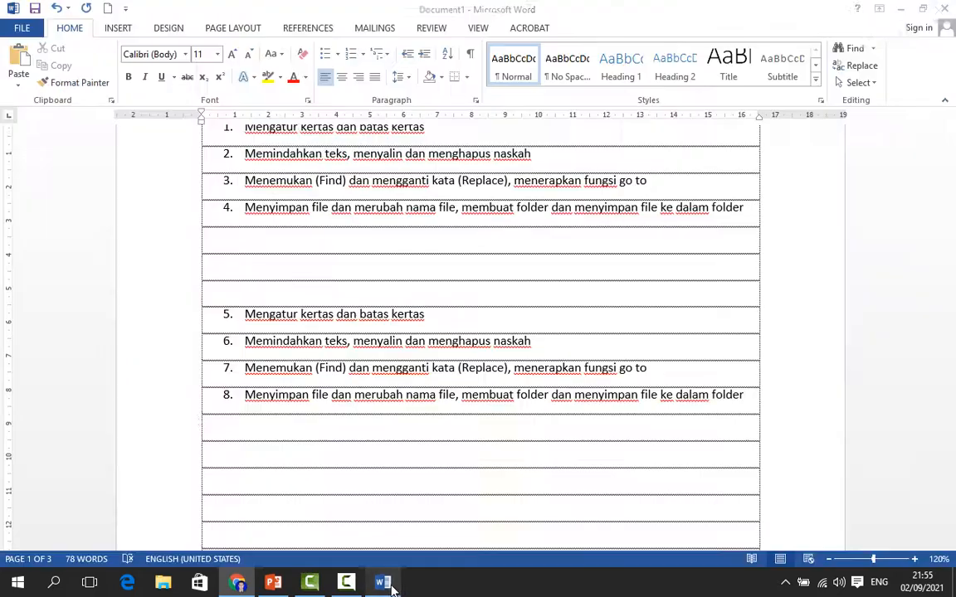
{"action": "left_click", "coordinate": [253, 459]}
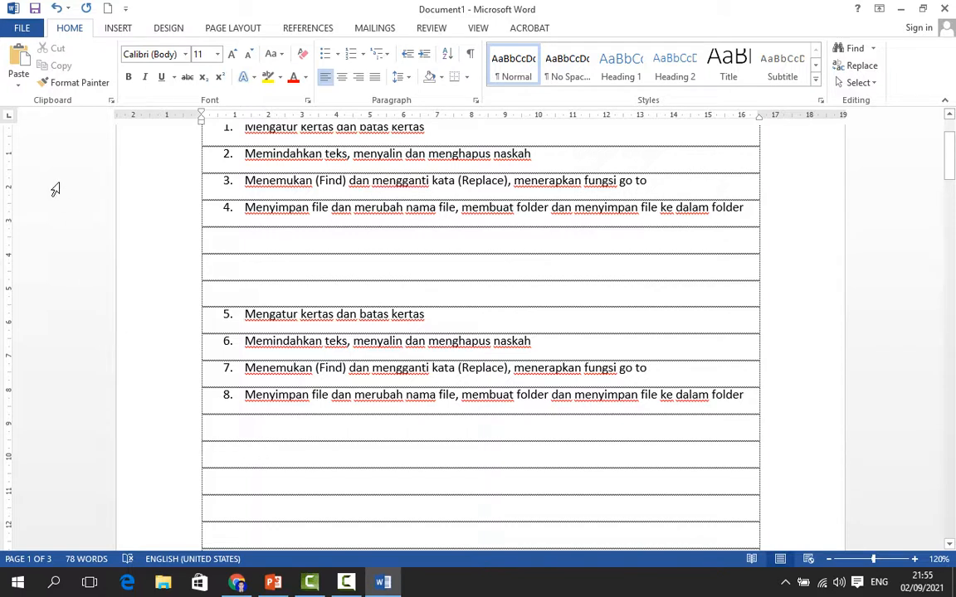
{"action": "left_click", "coordinate": [18, 53]}
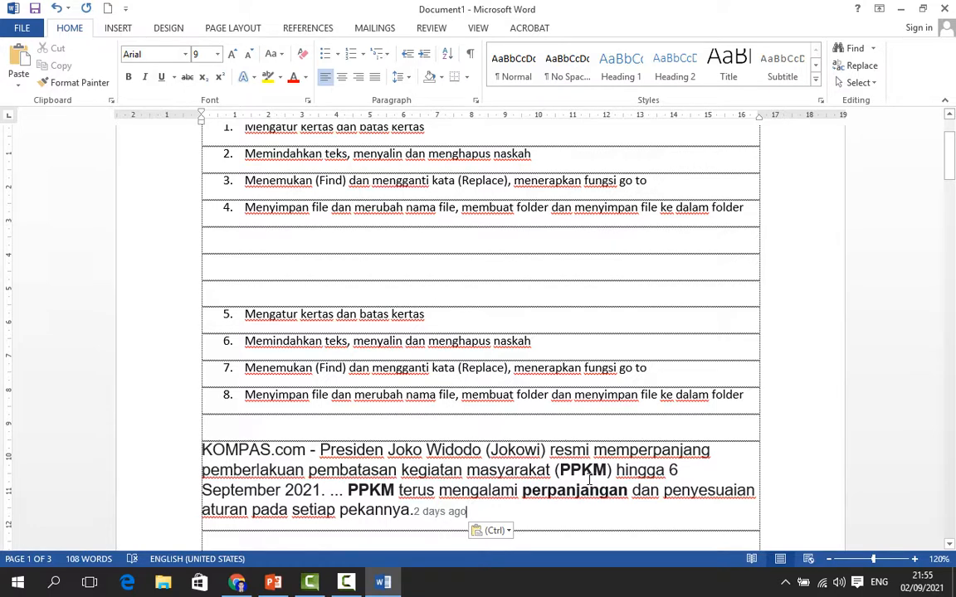
{"action": "scroll", "coordinate": [622, 448], "scroll_direction": "down", "scroll_amount": 1}
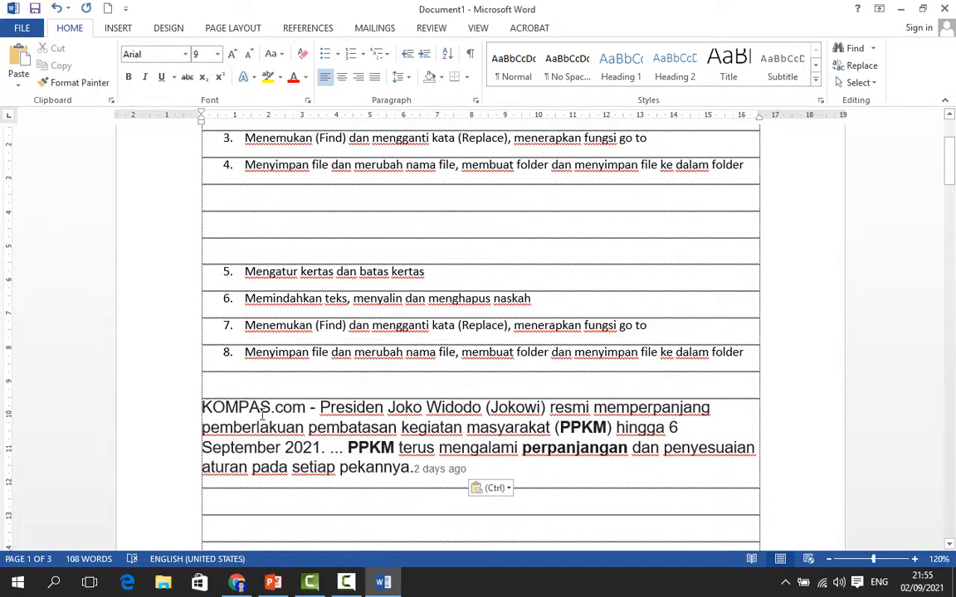
Select the pasted web text about PPKM and delete it
{"action": "left_click_drag", "start_coordinate": [263, 418], "coordinate": [542, 463]}
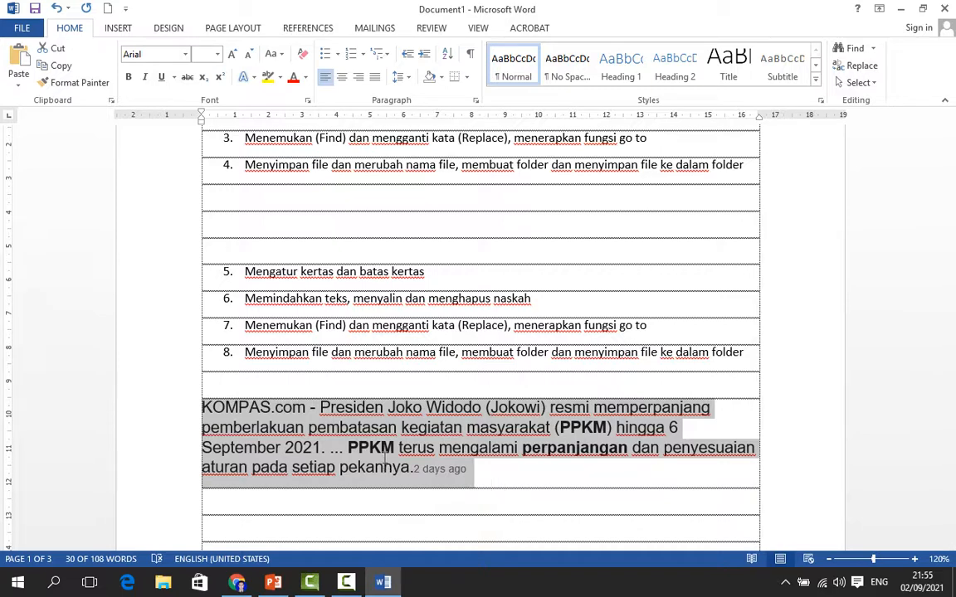
{"action": "key", "text": "Delete"}
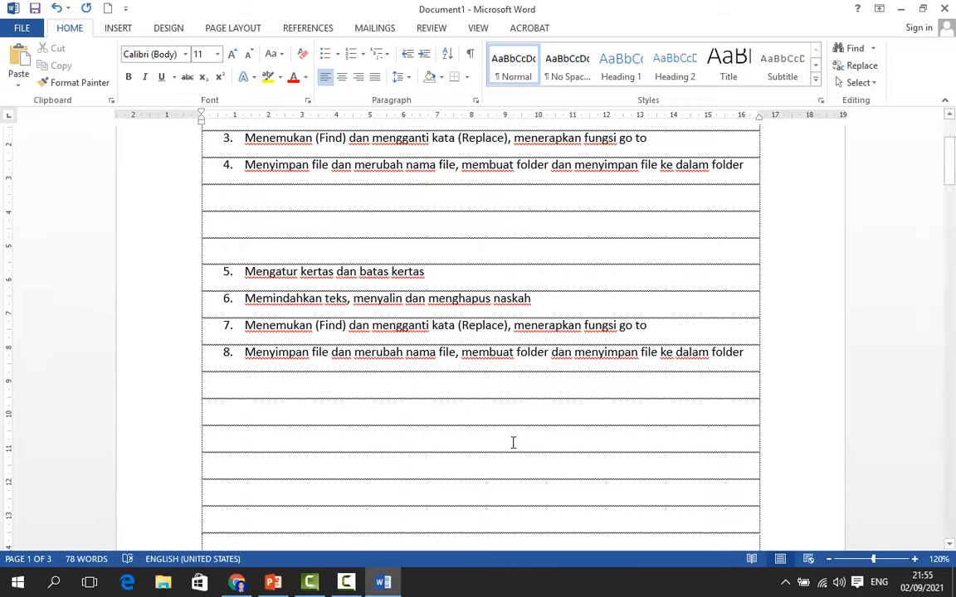
Add more rows to the end of the table from its last cell
{"action": "scroll", "coordinate": [513, 443], "scroll_direction": "down", "scroll_amount": 7, "text": "ctrl"}
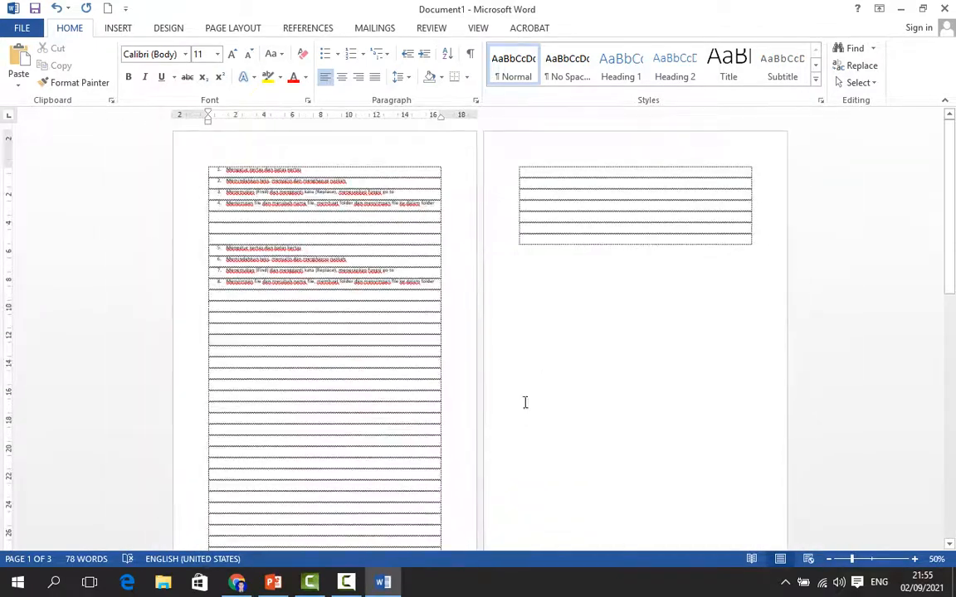
{"action": "left_click", "coordinate": [641, 249]}
{"action": "key", "text": "Tab"}
{"action": "key", "text": "Tab"}
{"action": "key", "text": "Tab"}
{"action": "key", "text": "Tab"}
{"action": "key", "text": "Tab"}
{"action": "key", "text": "Tab"}
{"action": "key", "text": "Tab"}
{"action": "key", "text": "Tab"}
{"action": "key", "text": "Tab"}
{"action": "key", "text": "Tab"}
{"action": "key", "text": "Tab"}
{"action": "key", "text": "Tab"}
{"action": "key", "text": "Tab"}
{"action": "key", "text": "Tab"}
{"action": "key", "text": "Tab"}
{"action": "key", "text": "Tab"}
{"action": "key", "text": "Tab"}
{"action": "key", "text": "Tab"}
{"action": "key", "text": "Tab"}
{"action": "key", "text": "Tab"}
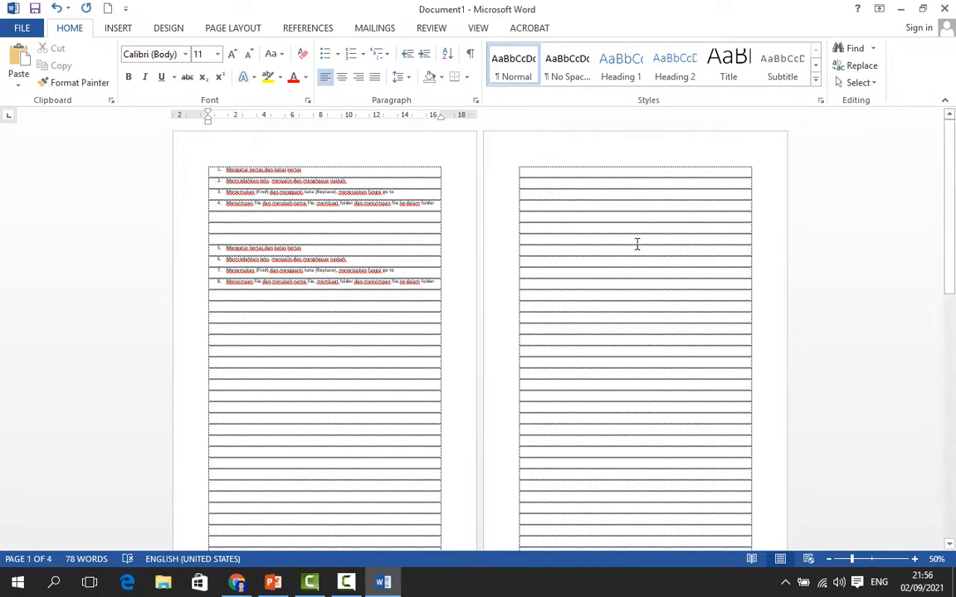
Select all the numbered lists in the document and copy them
{"action": "left_click", "coordinate": [225, 290]}
{"action": "scroll", "coordinate": [746, 358], "scroll_direction": "down", "scroll_amount": 5}
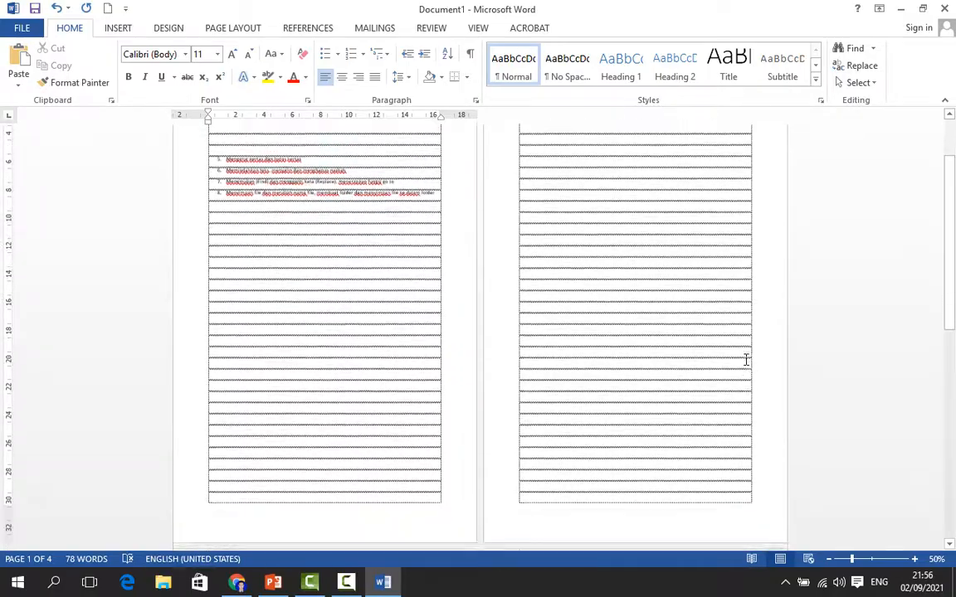
{"action": "scroll", "coordinate": [292, 335], "scroll_direction": "up", "scroll_amount": 5}
{"action": "scroll", "coordinate": [386, 326], "scroll_direction": "down", "scroll_amount": 2, "text": "ctrl"}
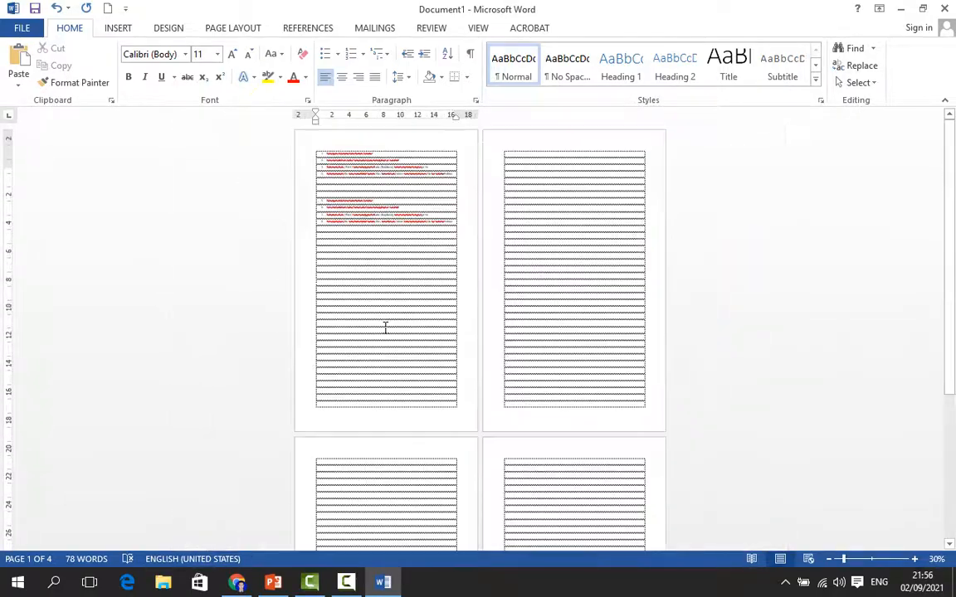
{"action": "scroll", "coordinate": [397, 324], "scroll_direction": "up", "scroll_amount": 3, "text": "ctrl"}
{"action": "scroll", "coordinate": [471, 295], "scroll_direction": "up", "scroll_amount": 2}
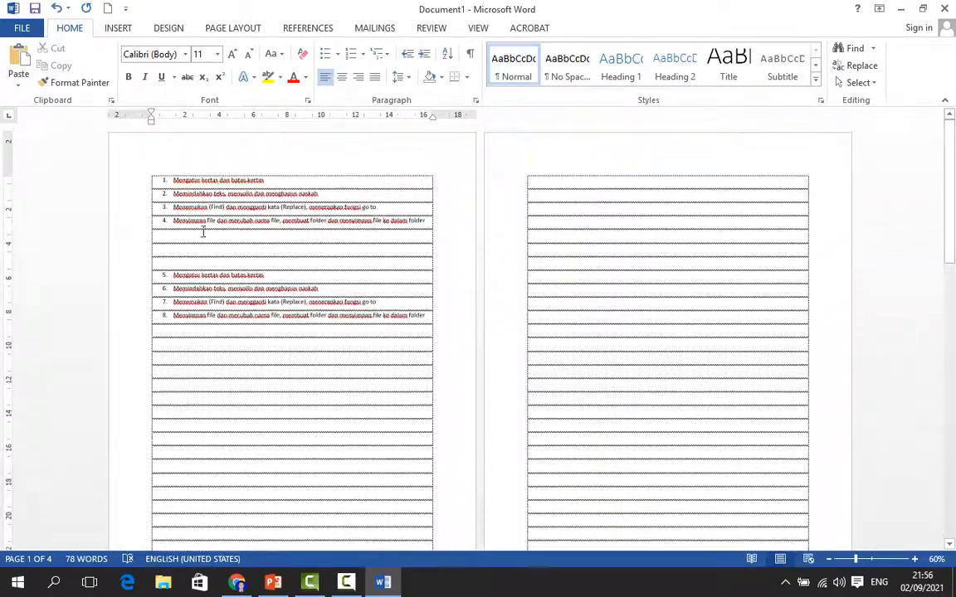
{"action": "left_click_drag", "start_coordinate": [147, 173], "coordinate": [356, 243]}
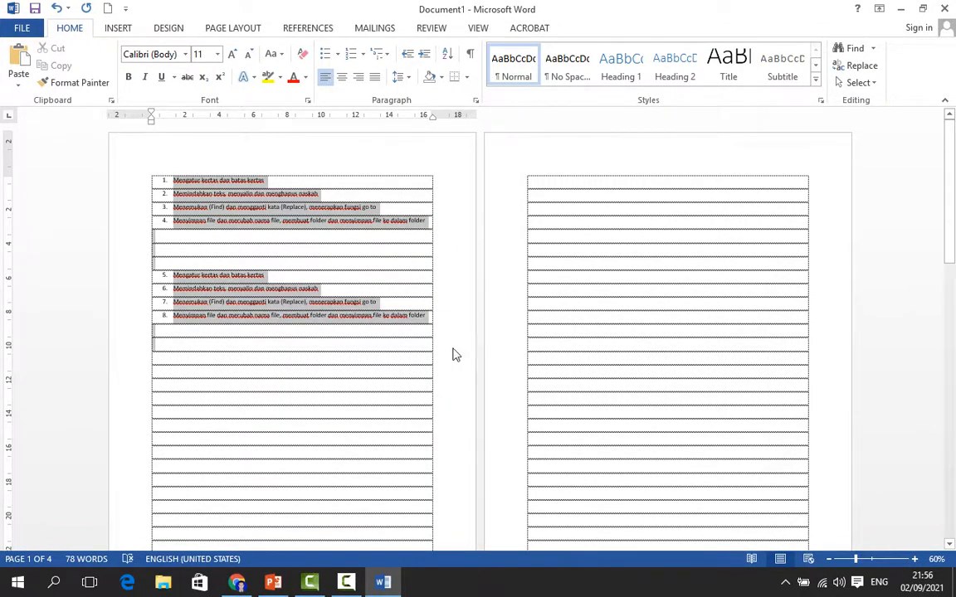
{"action": "key", "text": "ctrl+a"}
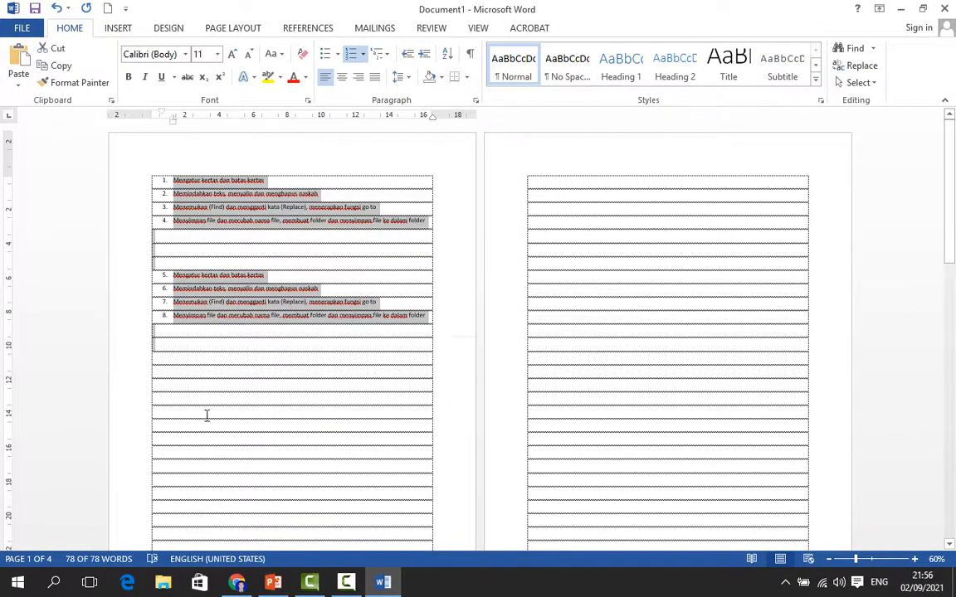
{"action": "right_click", "coordinate": [257, 209]}
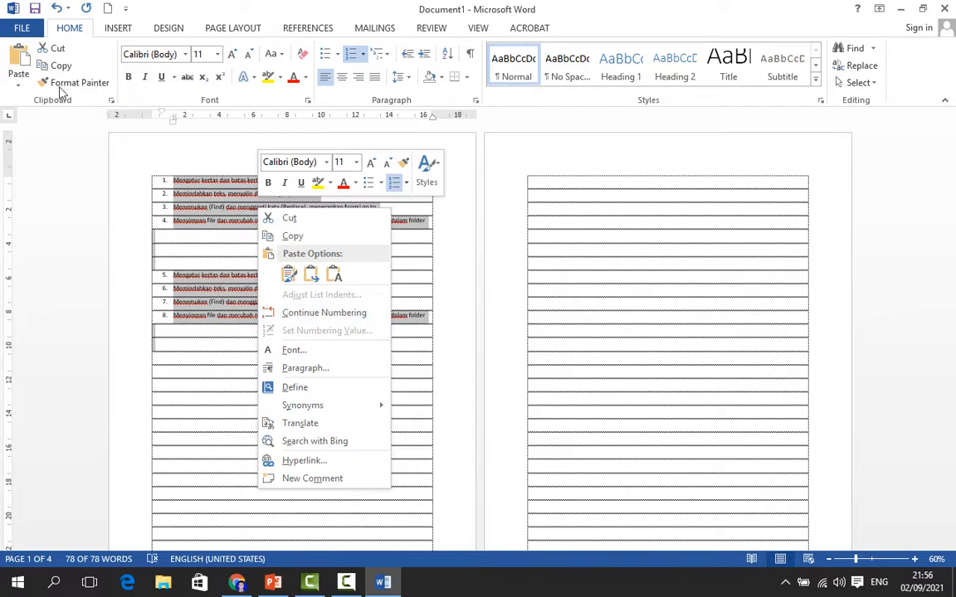
{"action": "left_click", "coordinate": [289, 239]}
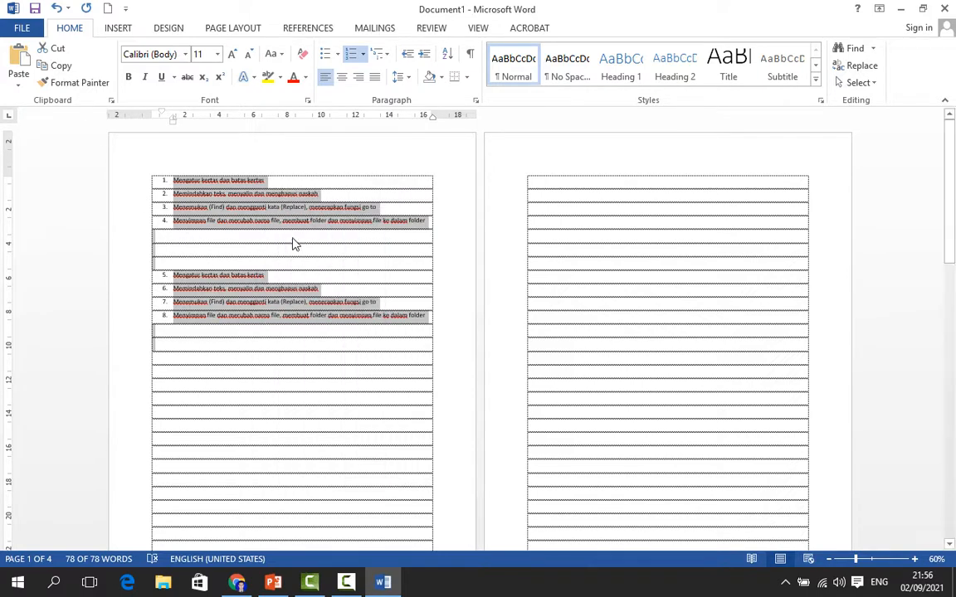
Paste the copied lists into the first row of the table on page 2, keeping source formatting
{"action": "left_click", "coordinate": [653, 192]}
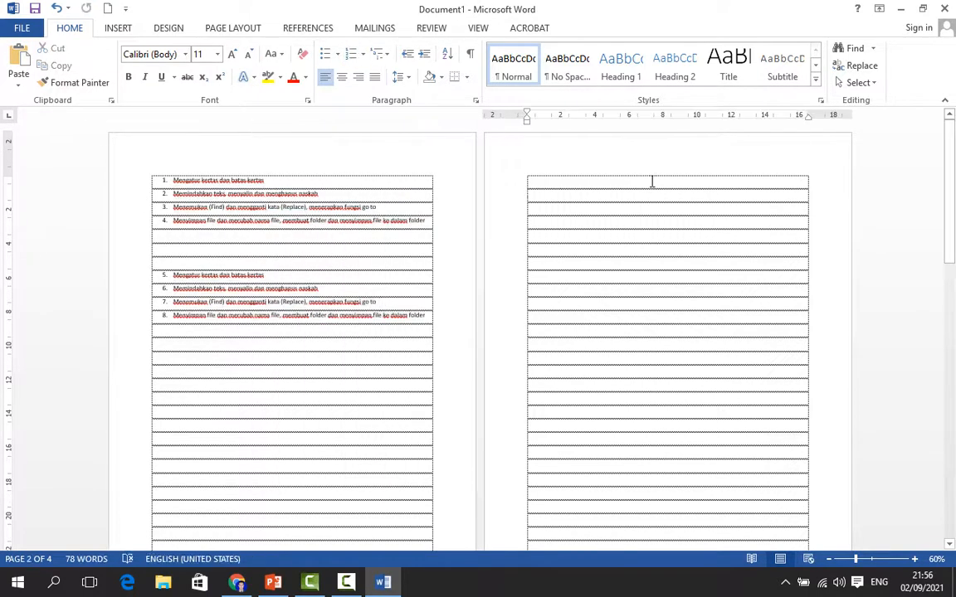
{"action": "right_click", "coordinate": [650, 178]}
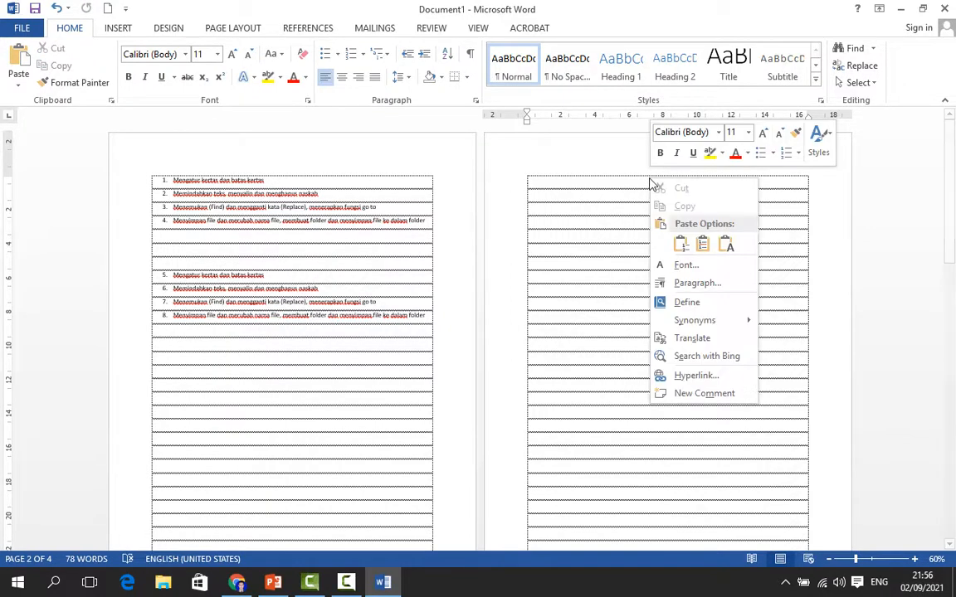
{"action": "left_click", "coordinate": [682, 246]}
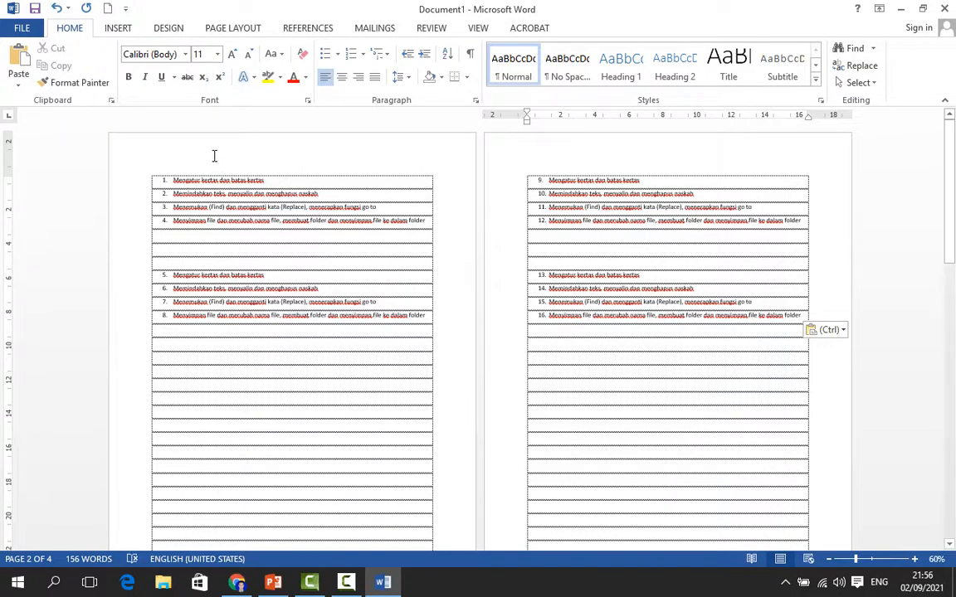
Select the lists at the top of page 1 and cut them
{"action": "left_click_drag", "start_coordinate": [149, 175], "coordinate": [380, 330]}
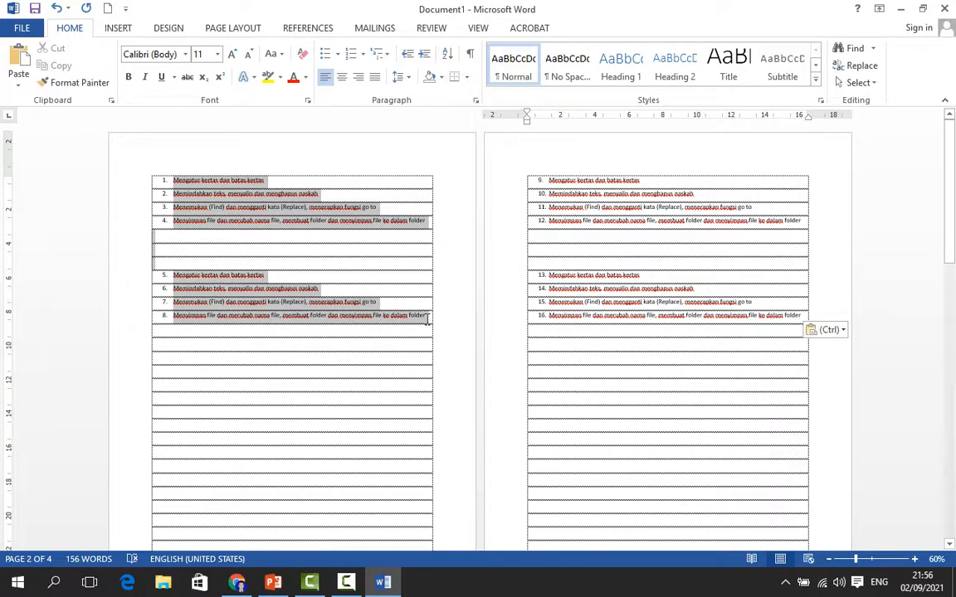
{"action": "right_click", "coordinate": [279, 224]}
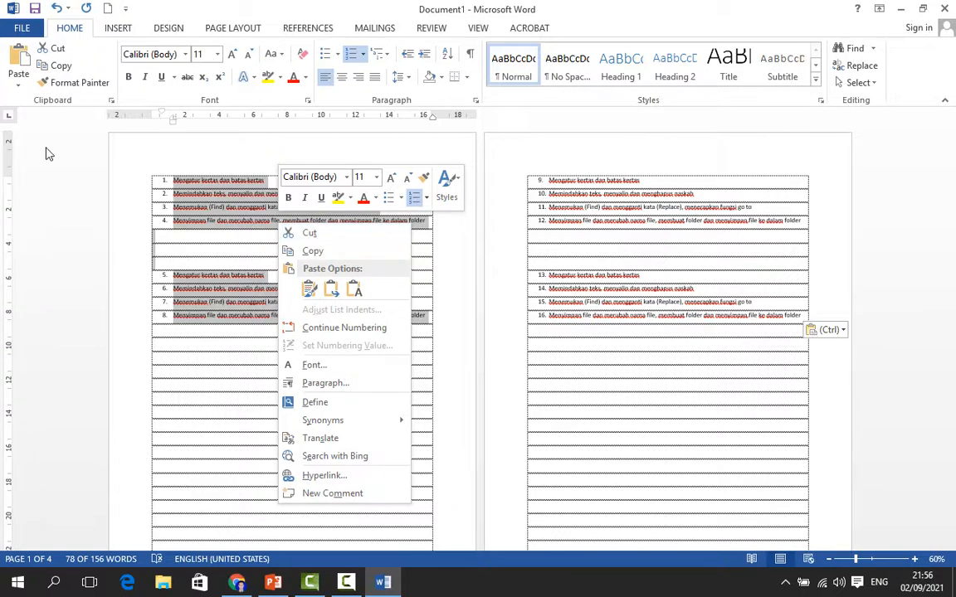
{"action": "left_click", "coordinate": [324, 233]}
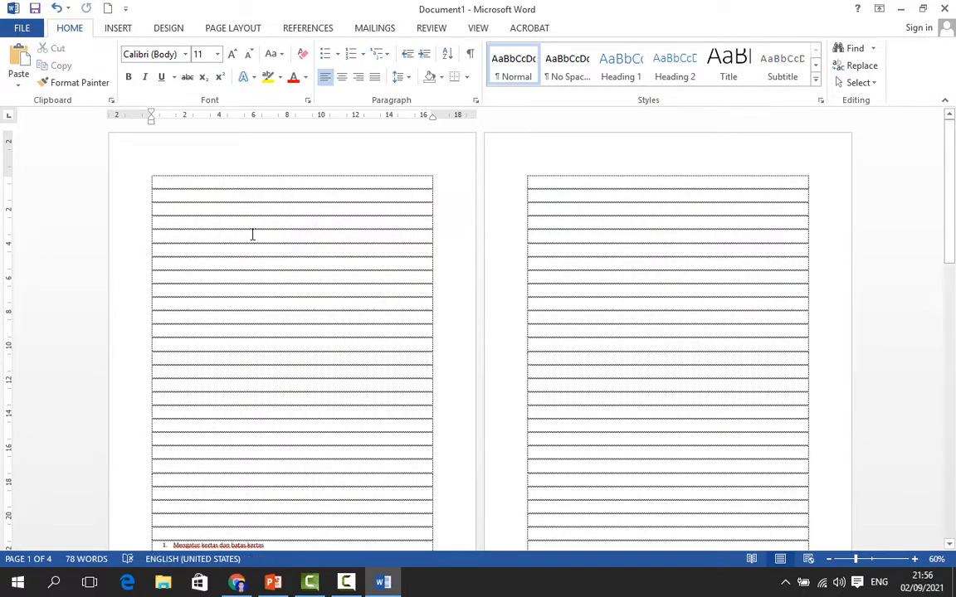
Paste the cut lists into the first row of the table on page 4
{"action": "scroll", "coordinate": [210, 251], "scroll_direction": "down", "scroll_amount": 10}
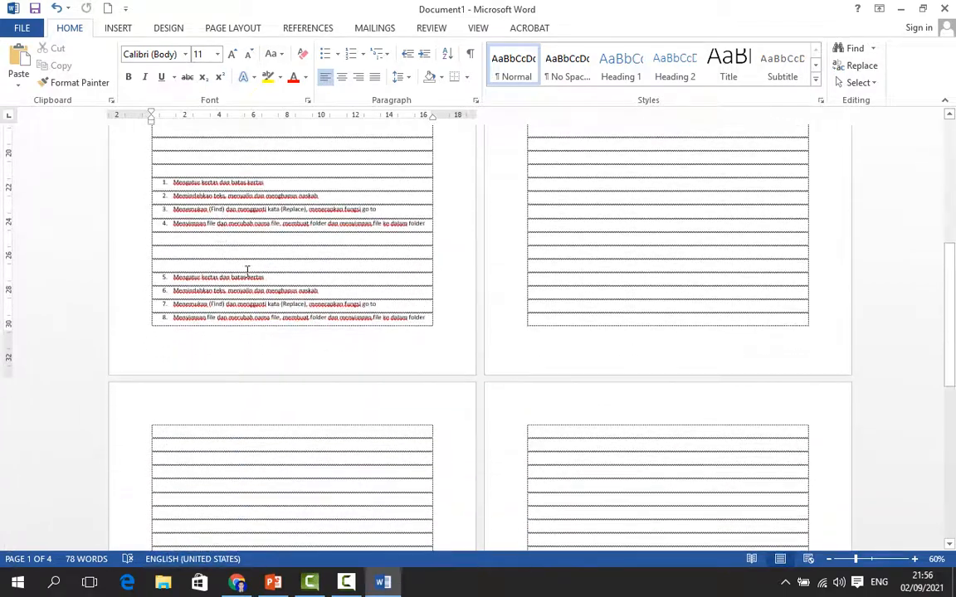
{"action": "left_click", "coordinate": [630, 314]}
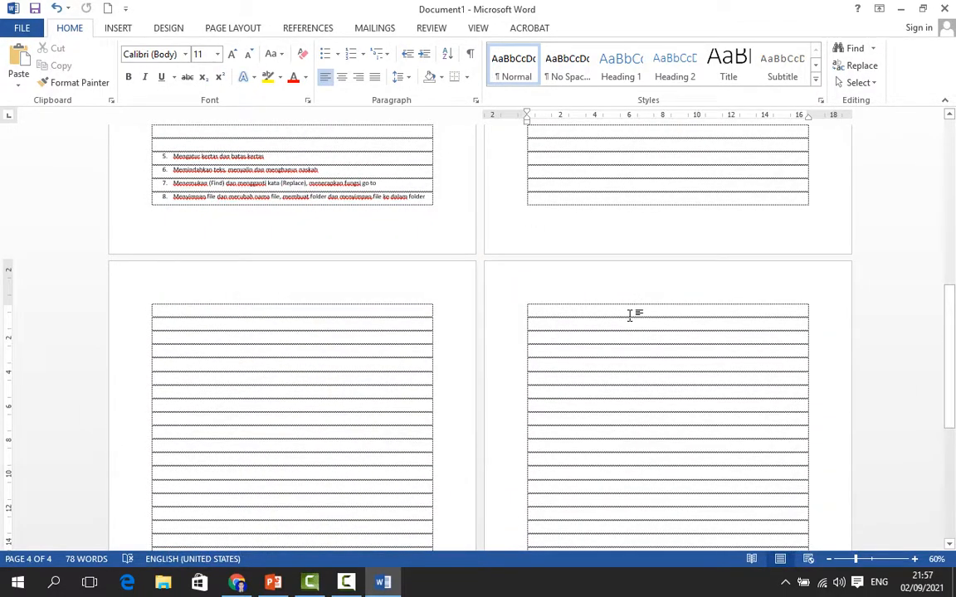
{"action": "right_click", "coordinate": [630, 320]}
{"action": "left_click", "coordinate": [664, 380]}
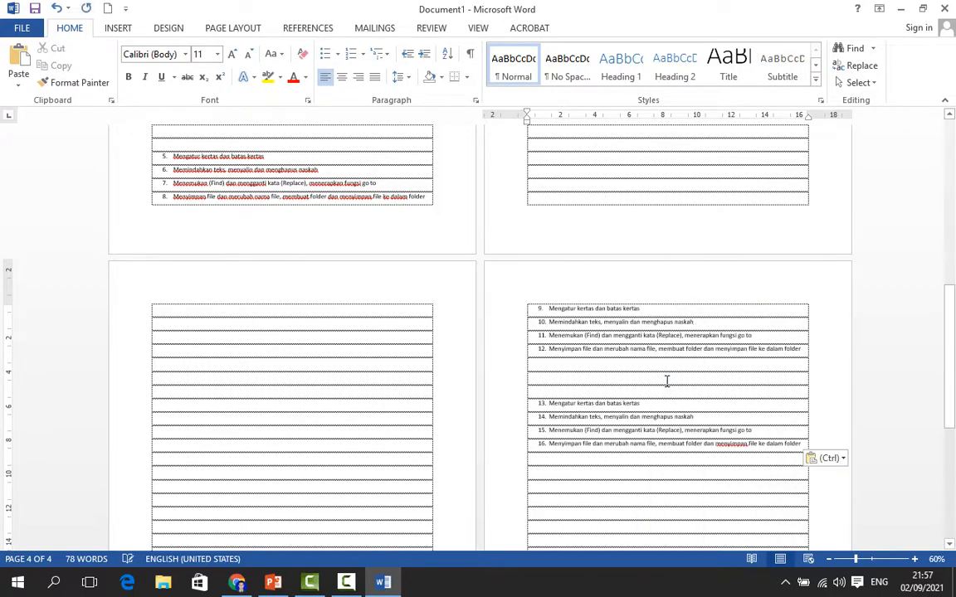
Switch to the PowerPoint presentation to view the first slide, then return to Word
{"action": "scroll", "coordinate": [647, 386], "scroll_direction": "up", "scroll_amount": 5}
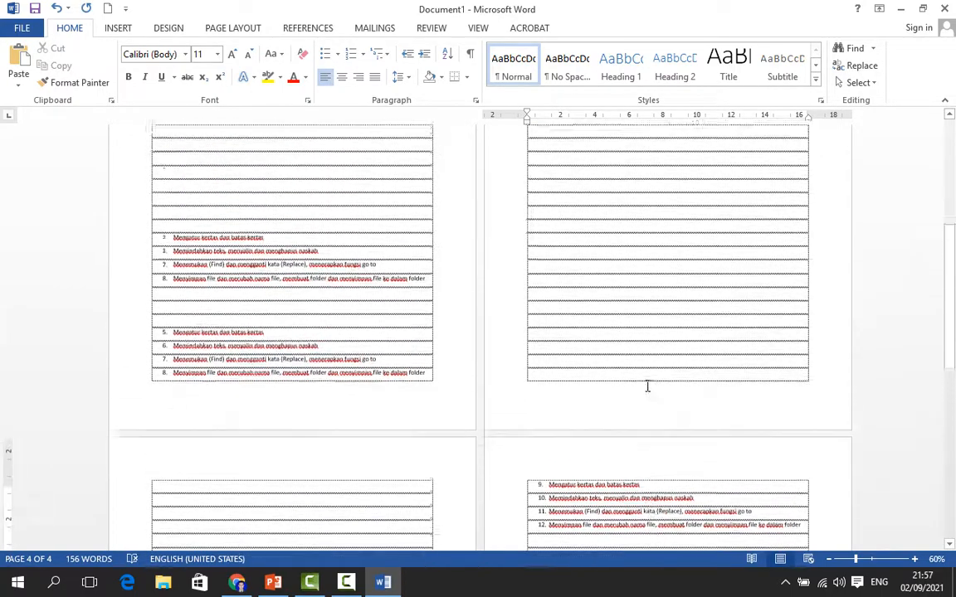
{"action": "scroll", "coordinate": [647, 386], "scroll_direction": "up", "scroll_amount": 5}
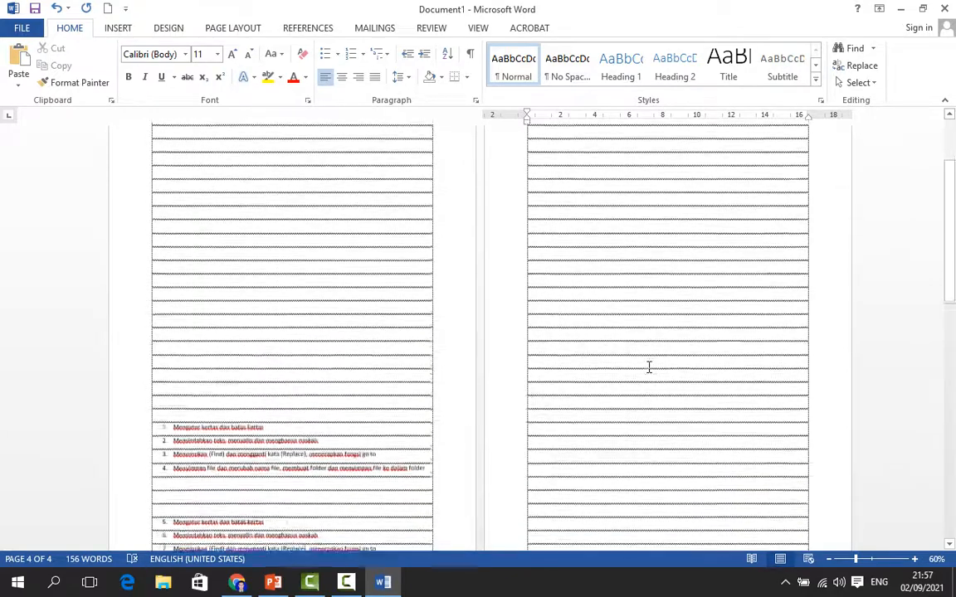
{"action": "scroll", "coordinate": [649, 367], "scroll_direction": "down", "scroll_amount": 7}
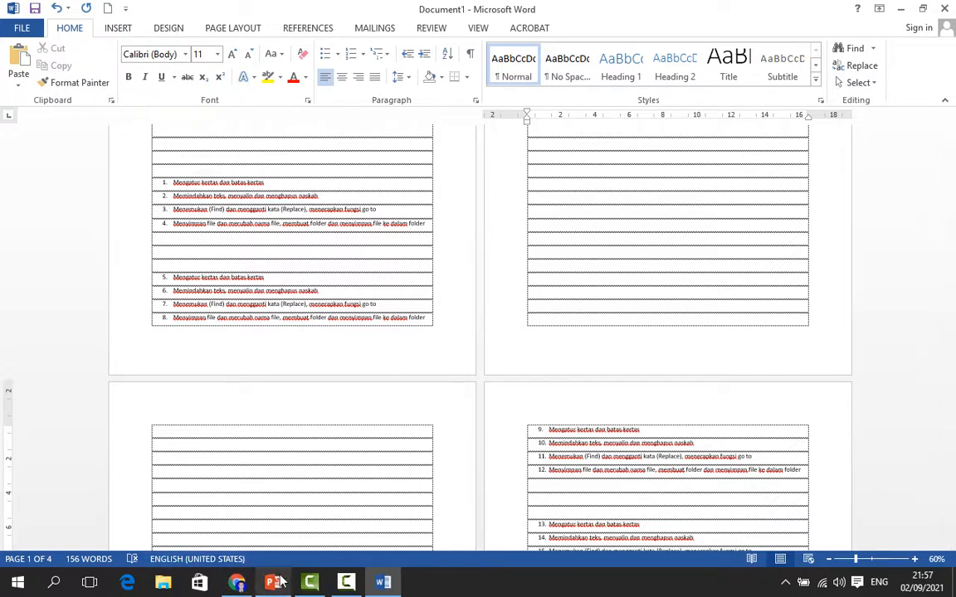
{"action": "mouse_move", "coordinate": [279, 588]}
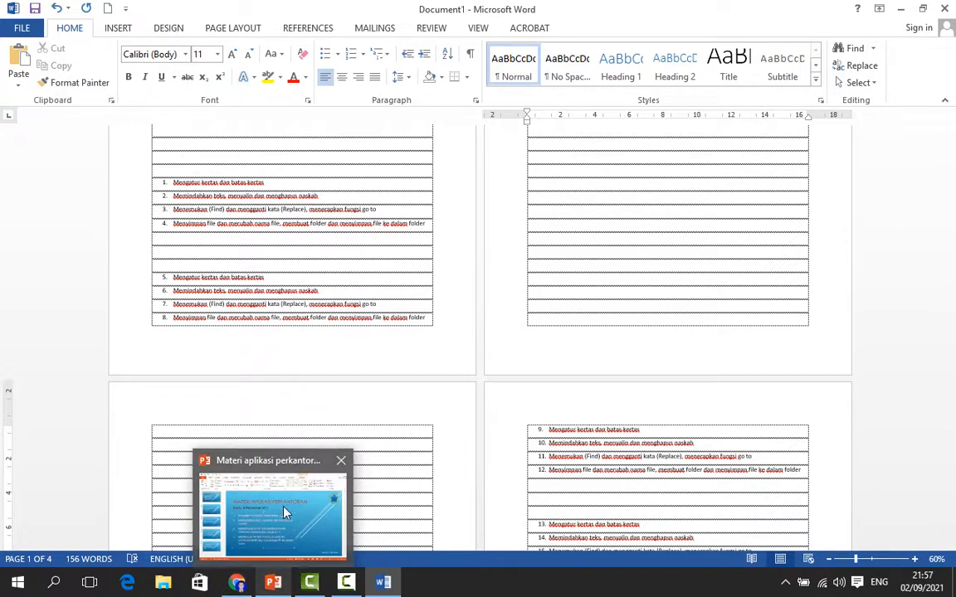
{"action": "left_click", "coordinate": [256, 447]}
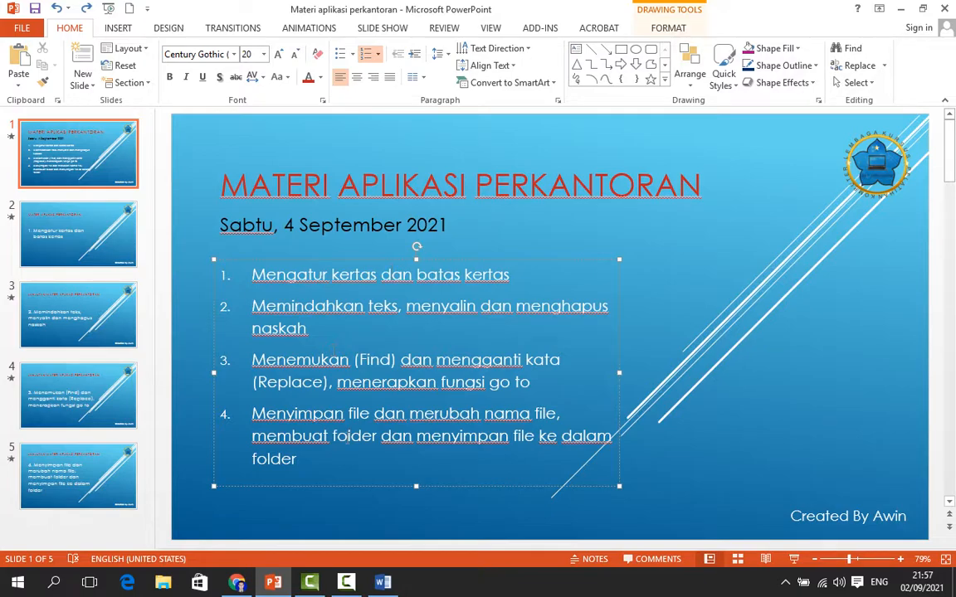
{"action": "key", "text": "alt+Tab"}
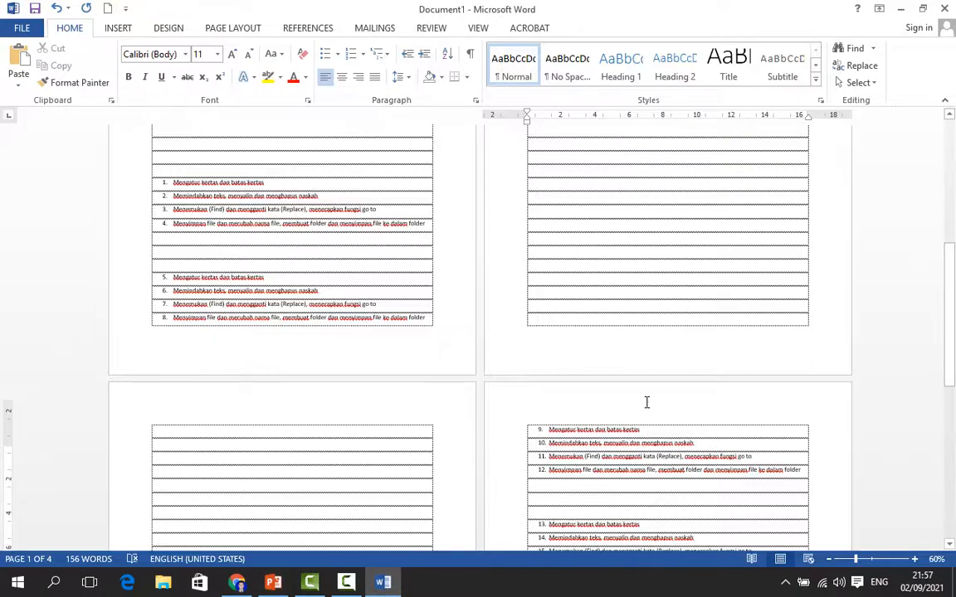
Select all the lists from page 1 through page 4, delete them, and undo the deletion
{"action": "scroll", "coordinate": [646, 403], "scroll_direction": "up", "scroll_amount": 3}
{"action": "scroll", "coordinate": [646, 403], "scroll_direction": "down", "scroll_amount": 1}
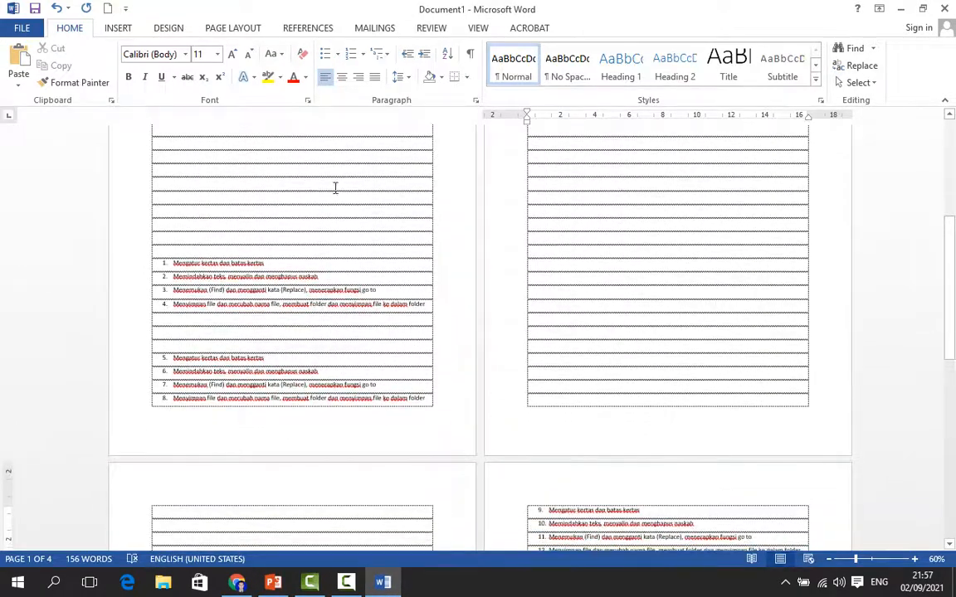
{"action": "left_click_drag", "start_coordinate": [135, 260], "coordinate": [458, 425]}
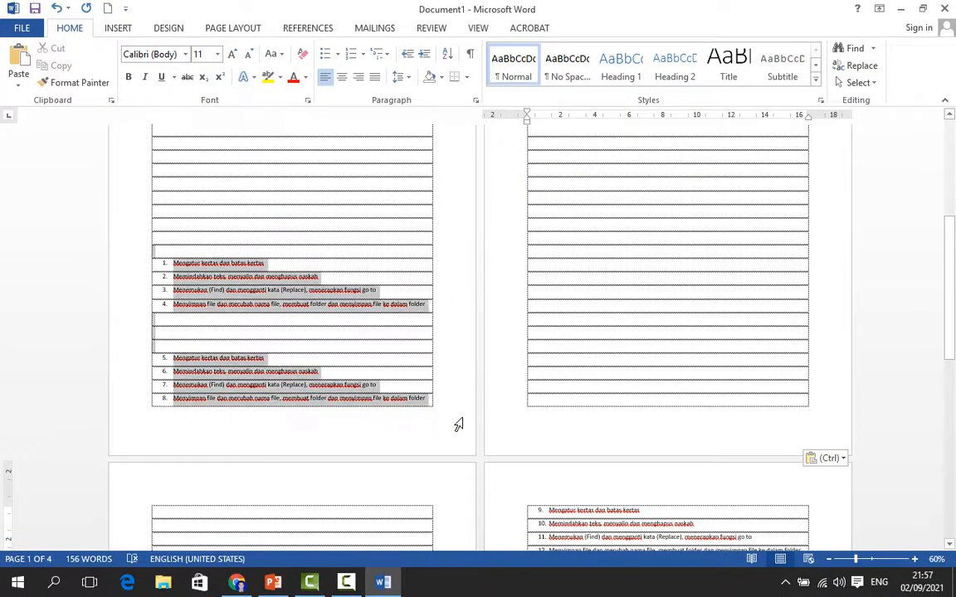
{"action": "scroll", "coordinate": [541, 482], "scroll_direction": "down", "scroll_amount": 10}
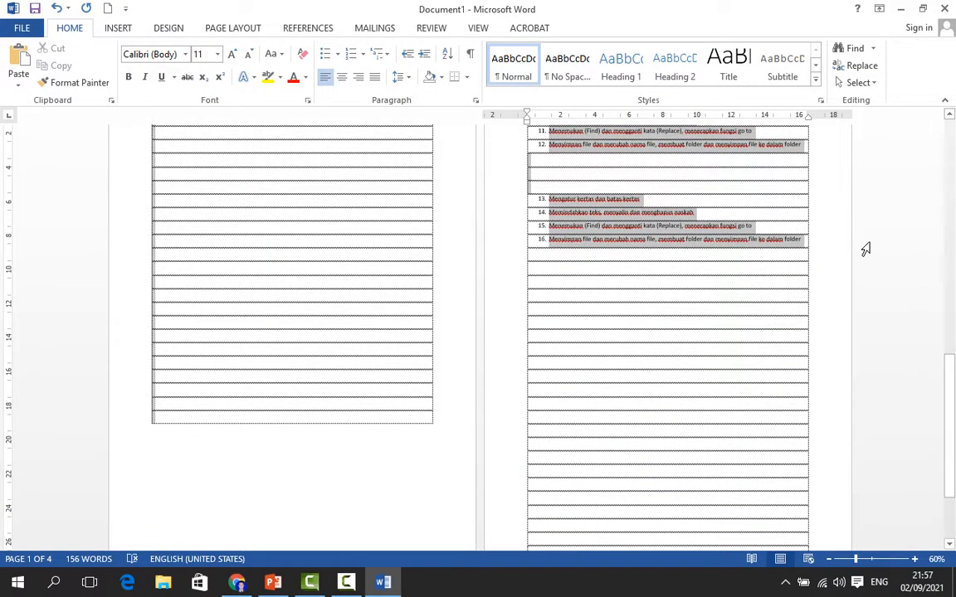
{"action": "left_click_drag", "start_coordinate": [868, 243], "coordinate": [868, 243]}
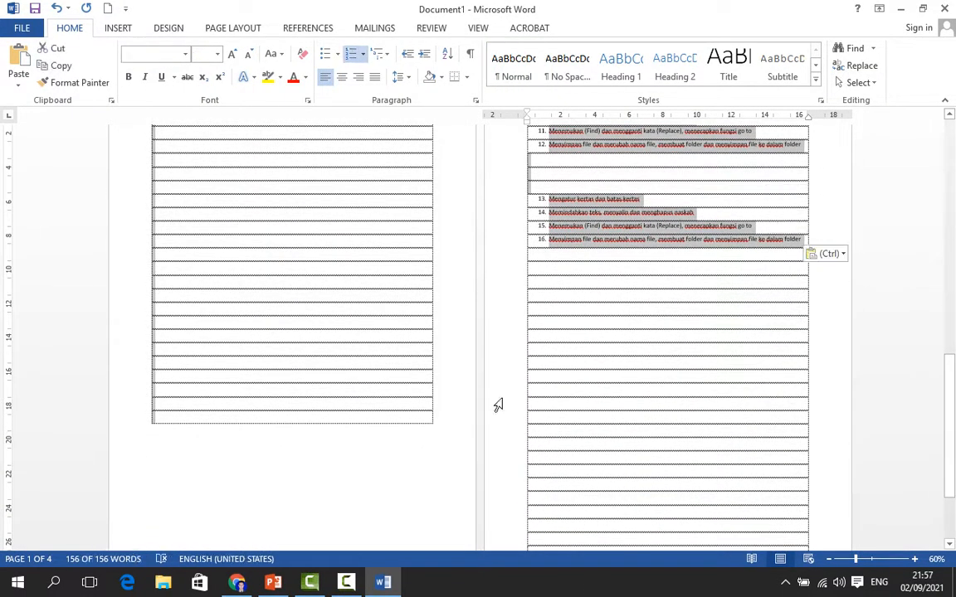
{"action": "right_click", "coordinate": [617, 218]}
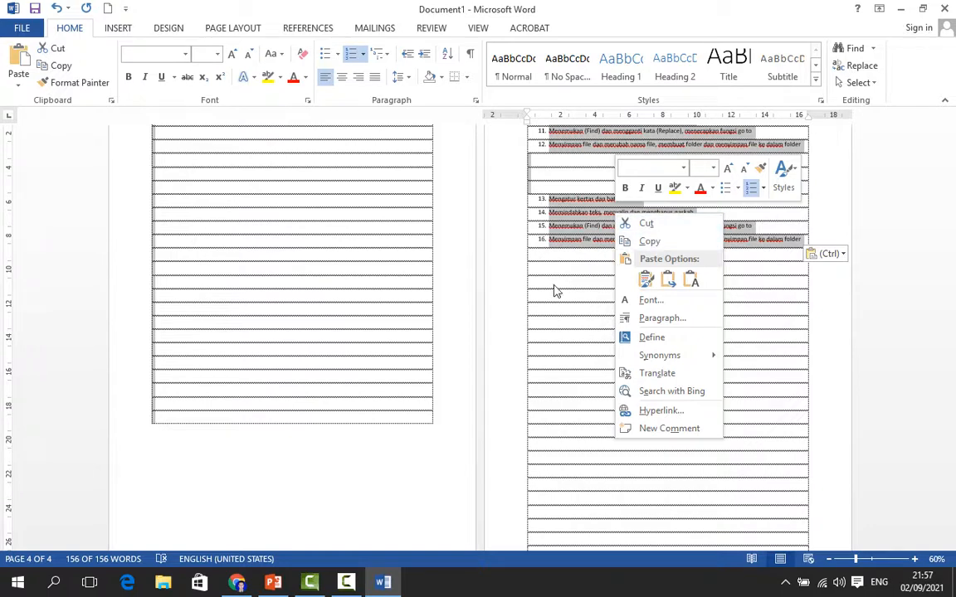
{"action": "key", "text": "Escape"}
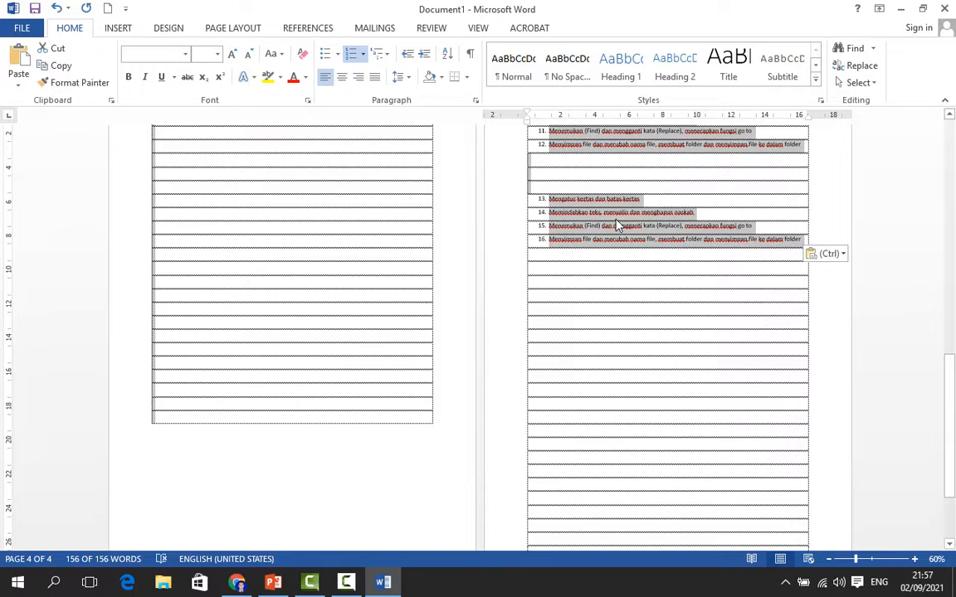
{"action": "key", "text": "Delete"}
{"action": "scroll", "coordinate": [616, 219], "scroll_direction": "up", "scroll_amount": 5}
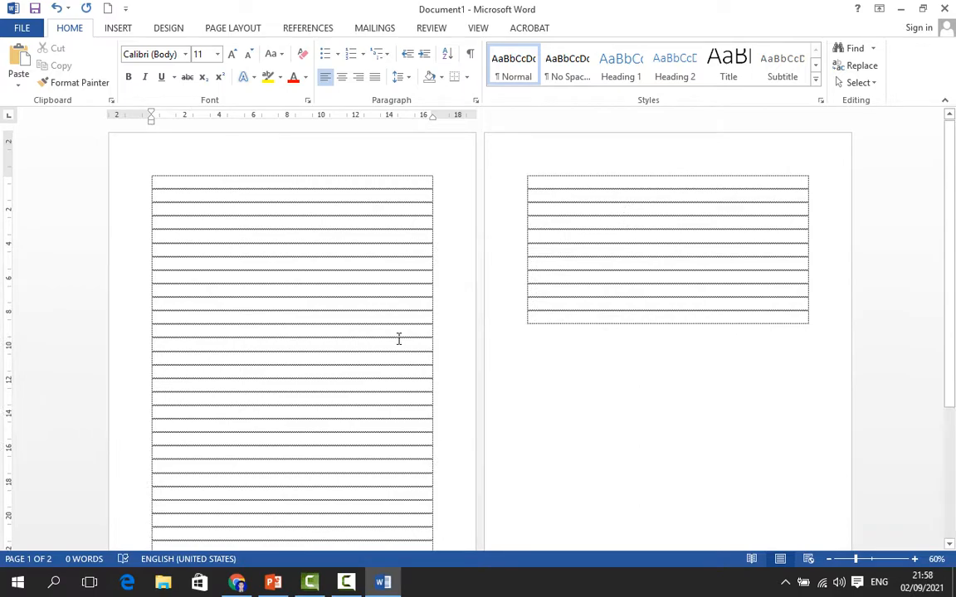
{"action": "left_click", "coordinate": [56, 8]}
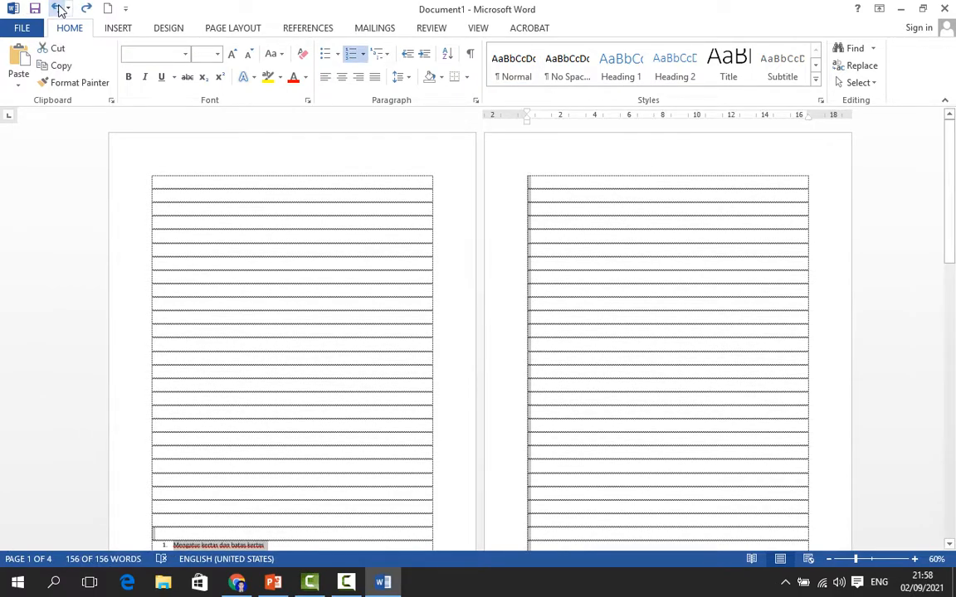
Cut all the selected lists out of the document
{"action": "scroll", "coordinate": [435, 359], "scroll_direction": "down", "scroll_amount": 4}
{"action": "scroll", "coordinate": [454, 361], "scroll_direction": "down", "scroll_amount": 1}
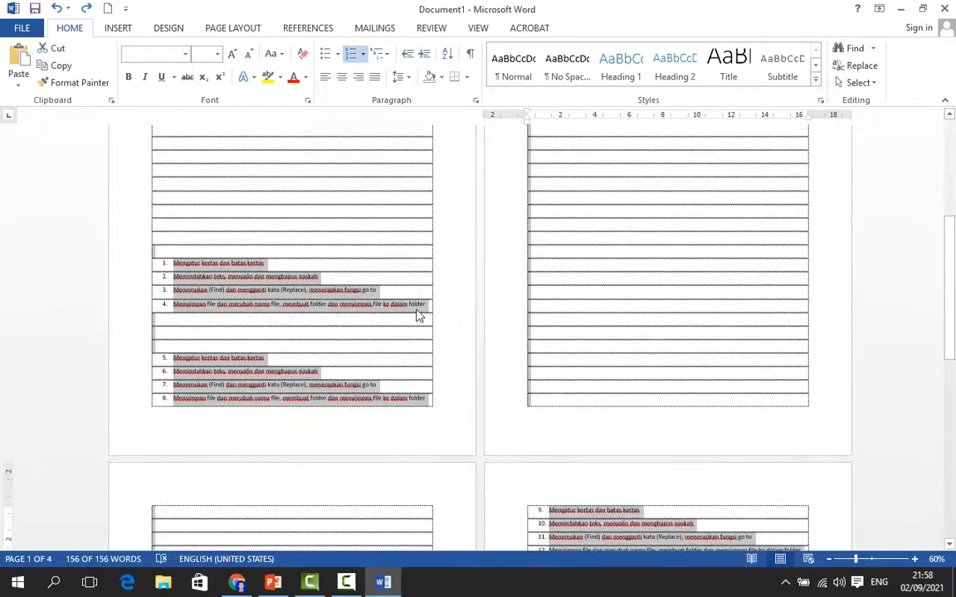
{"action": "right_click", "coordinate": [279, 283]}
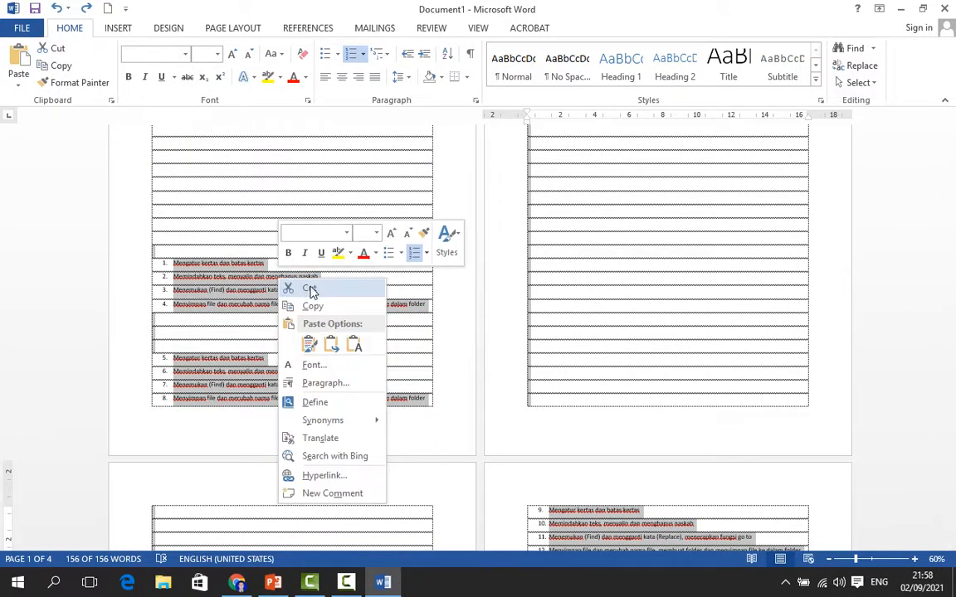
{"action": "left_click", "coordinate": [310, 289]}
{"action": "scroll", "coordinate": [658, 281], "scroll_direction": "up", "scroll_amount": 3}
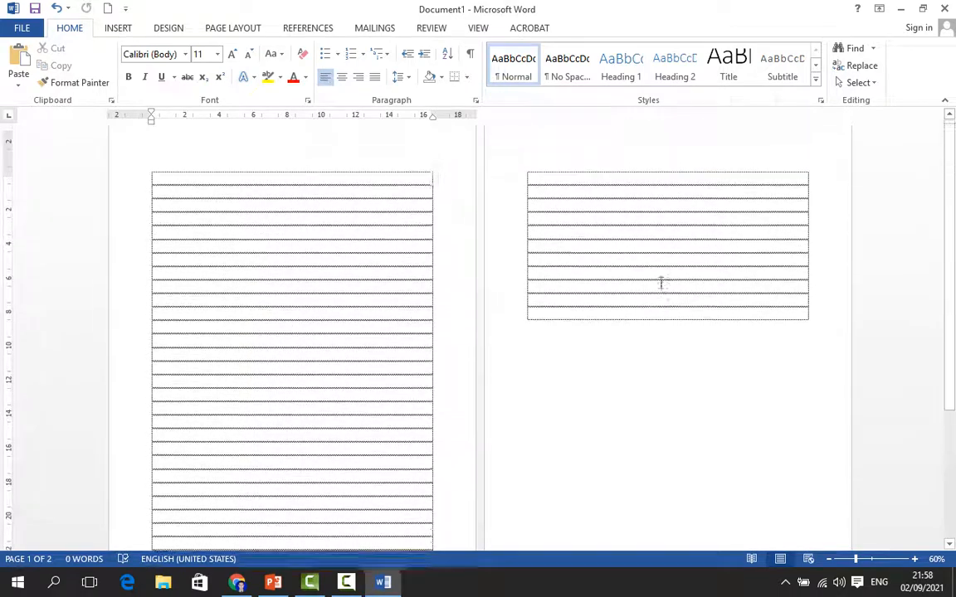
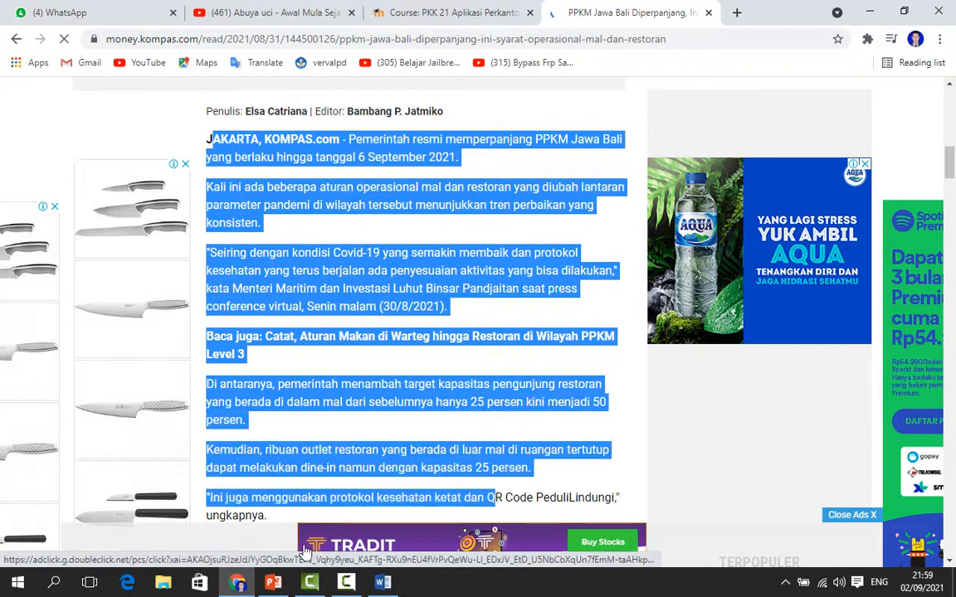
Copy the selected Kompas article text from the web page and paste it into the first table row in Word
{"action": "scroll", "coordinate": [342, 307], "scroll_direction": "up", "scroll_amount": 2}
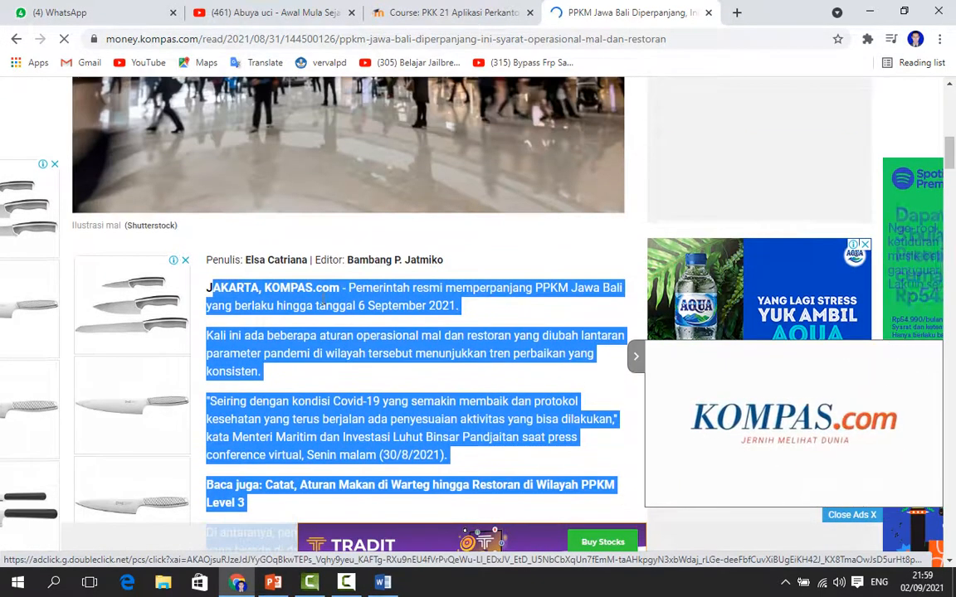
{"action": "right_click", "coordinate": [355, 353]}
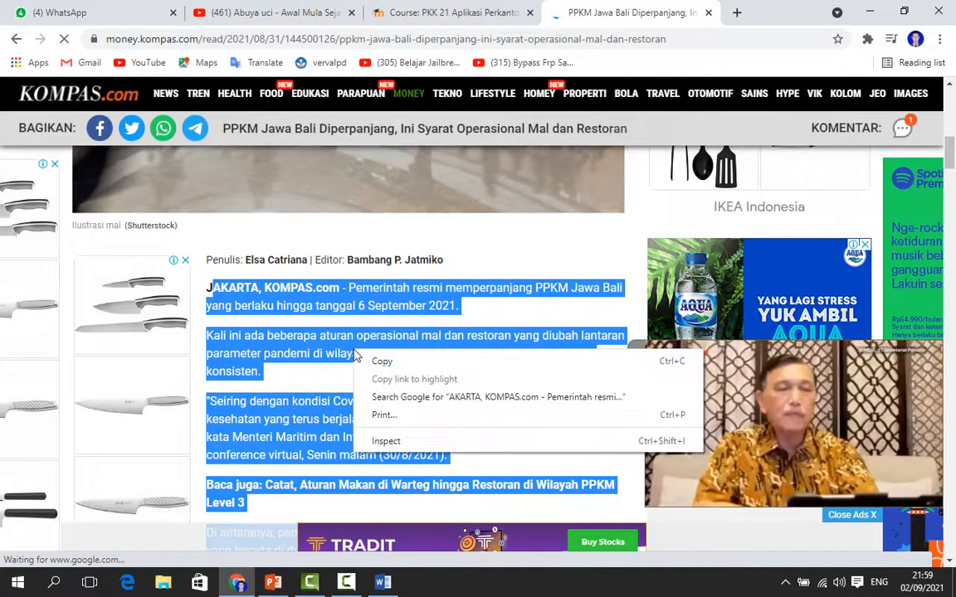
{"action": "left_click", "coordinate": [376, 362]}
{"action": "left_click", "coordinate": [379, 583]}
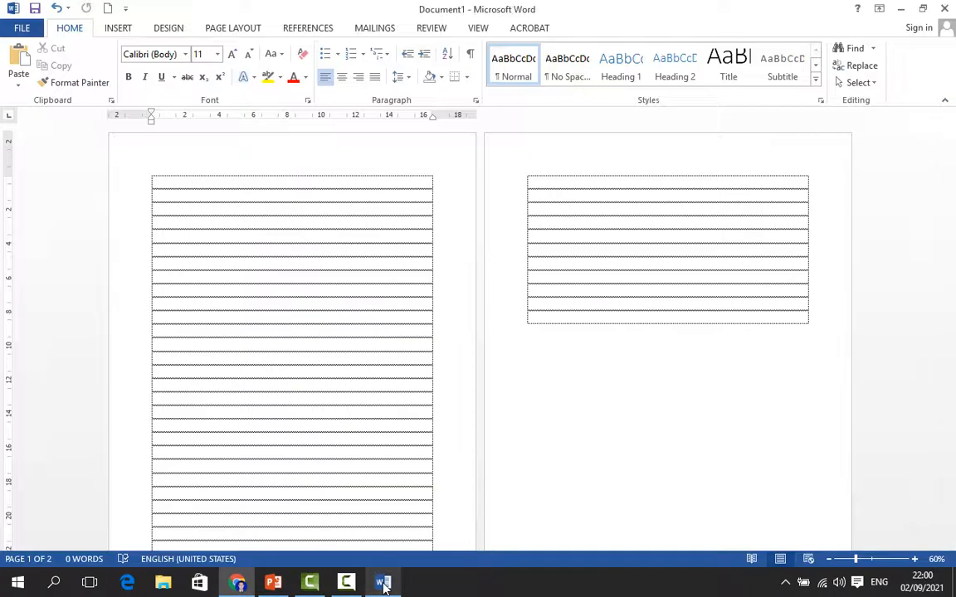
{"action": "right_click", "coordinate": [196, 184]}
{"action": "left_click", "coordinate": [226, 250]}
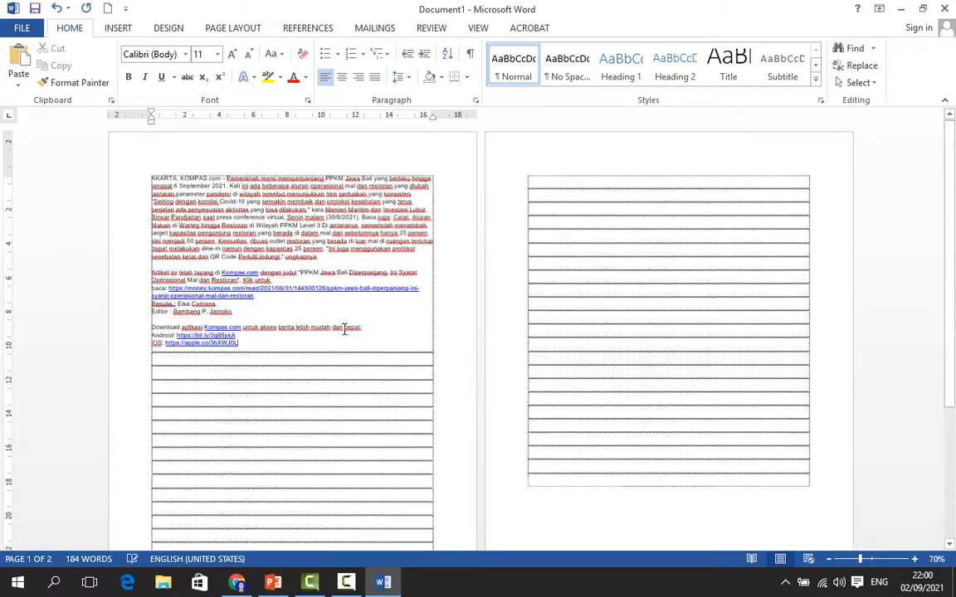
Replace the word AKARTA at the start of the article with JAKARTA using Find and Replace
{"action": "scroll", "coordinate": [397, 297], "scroll_direction": "up", "scroll_amount": 4}
{"action": "scroll", "coordinate": [396, 297], "scroll_direction": "up", "scroll_amount": 3}
{"action": "scroll", "coordinate": [396, 297], "scroll_direction": "up", "scroll_amount": 5}
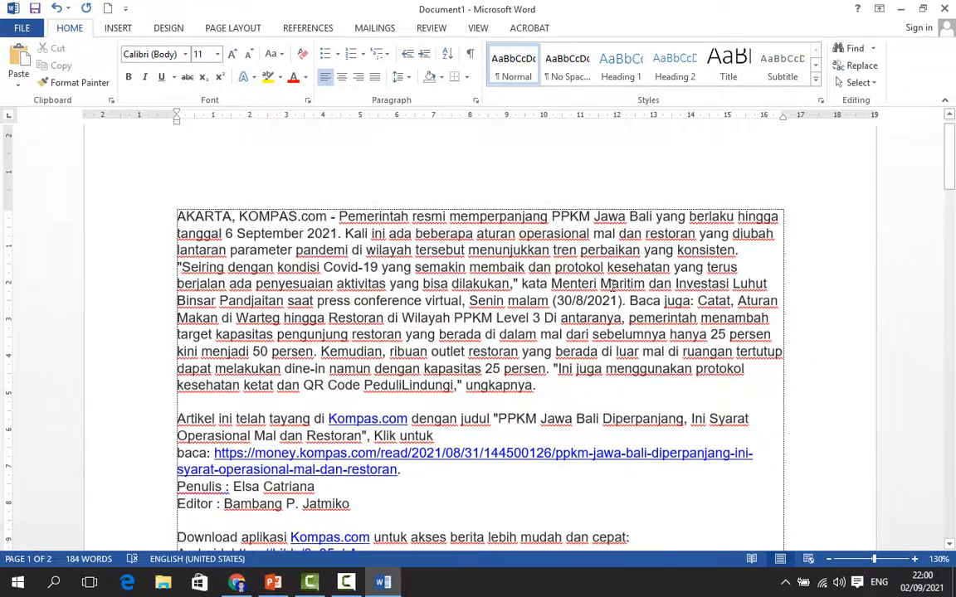
{"action": "left_click", "coordinate": [177, 216]}
{"action": "left_click_drag", "start_coordinate": [176, 214], "coordinate": [214, 215]}
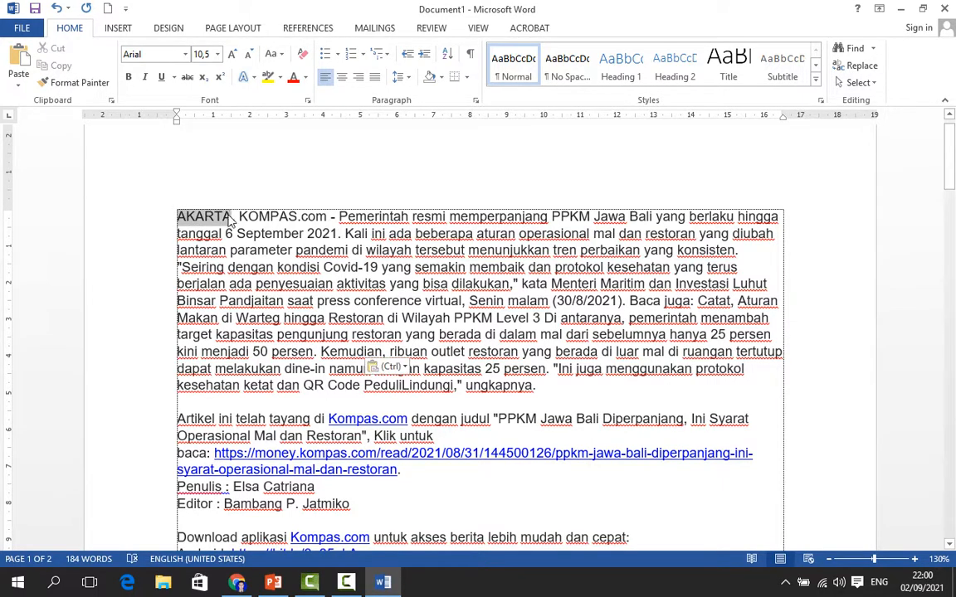
{"action": "left_click", "coordinate": [175, 214]}
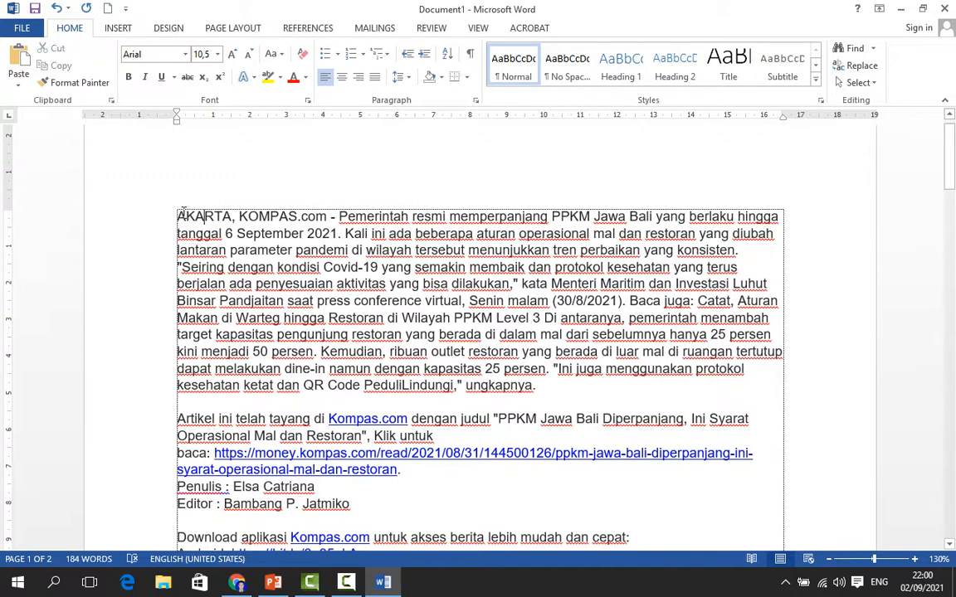
{"action": "left_click_drag", "start_coordinate": [175, 213], "coordinate": [214, 215]}
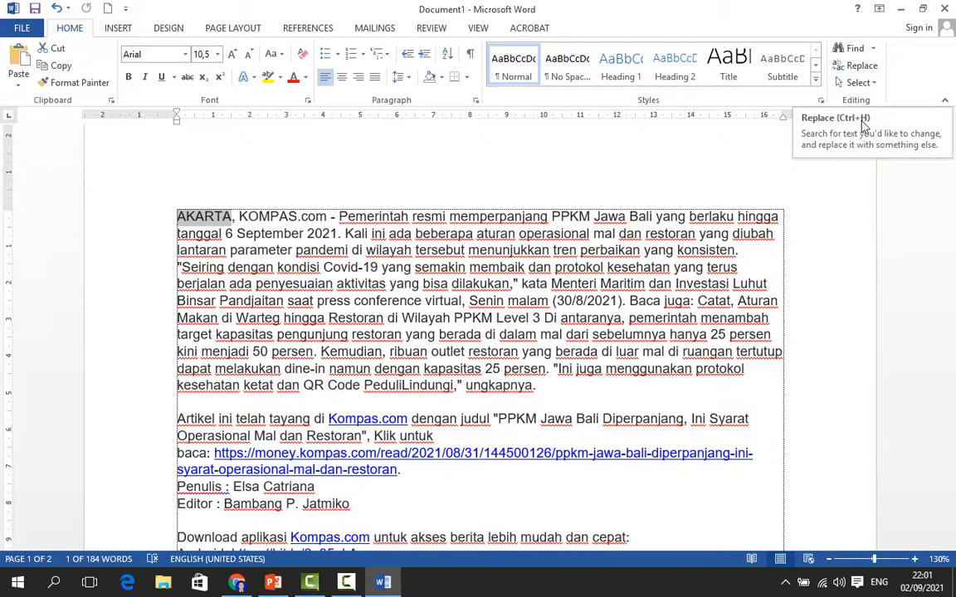
{"action": "left_click", "coordinate": [866, 72]}
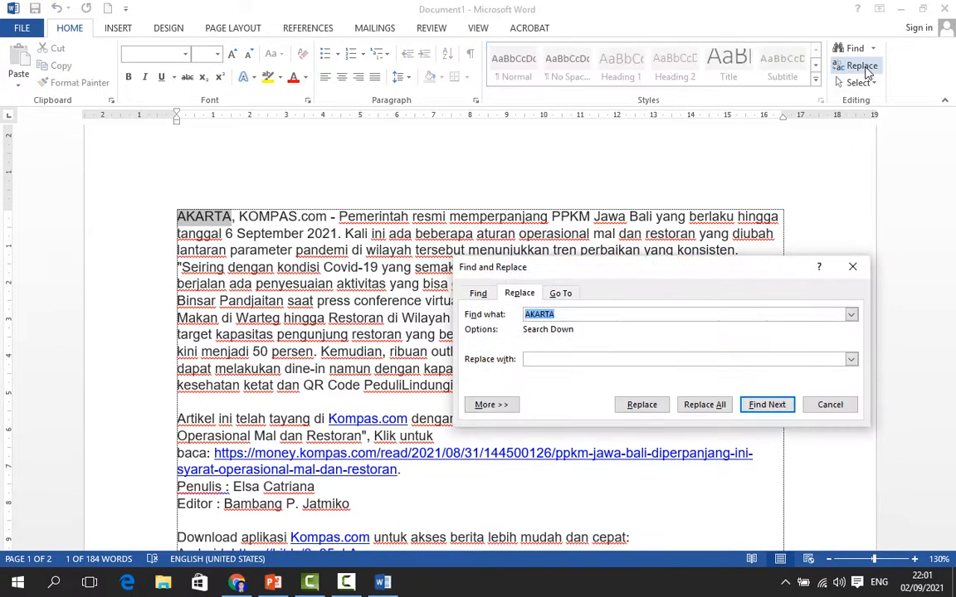
{"action": "left_click", "coordinate": [574, 315]}
{"action": "left_click", "coordinate": [560, 358]}
{"action": "type", "text": "JAKARTA"}
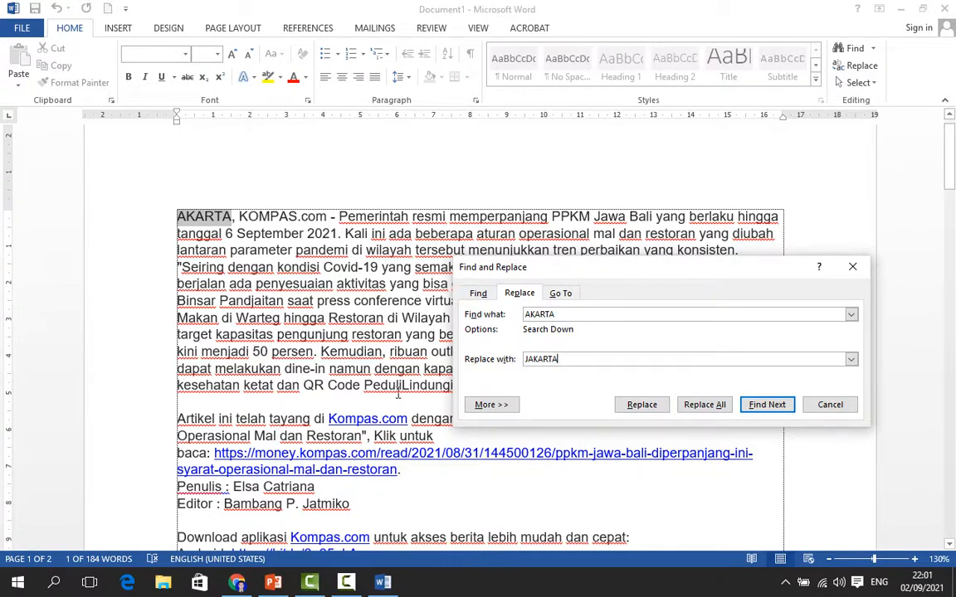
{"action": "left_click", "coordinate": [704, 405]}
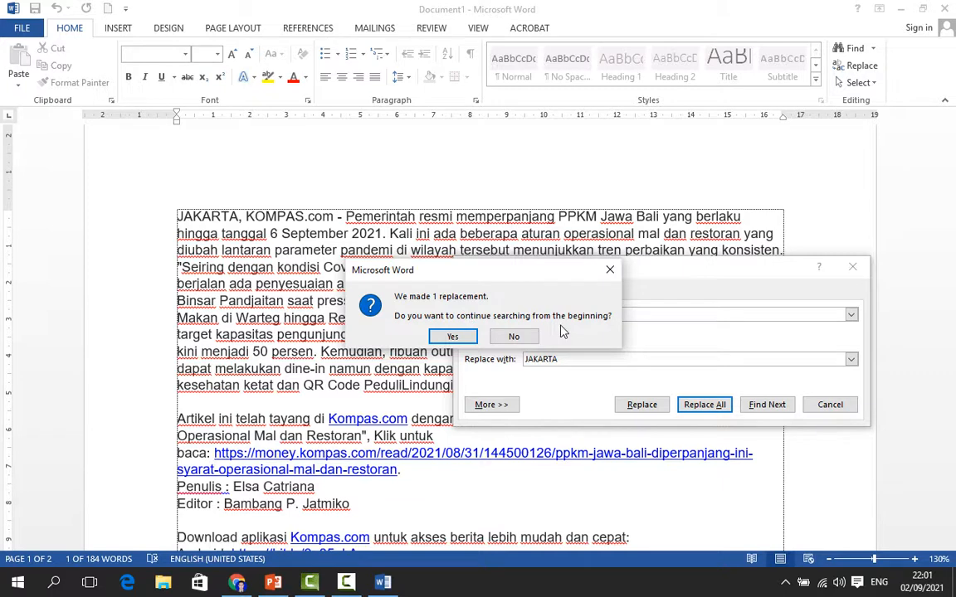
{"action": "left_click", "coordinate": [454, 336]}
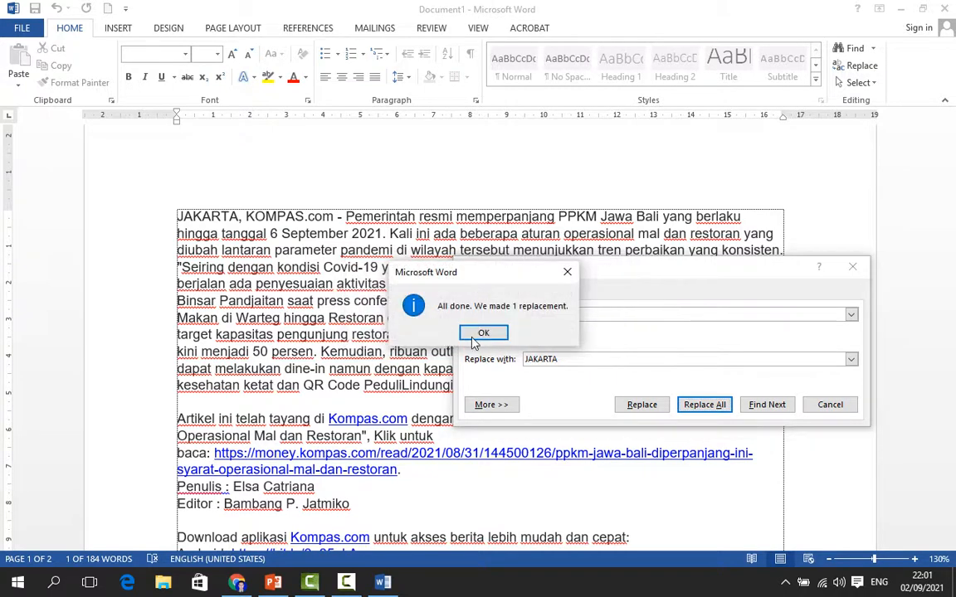
{"action": "left_click", "coordinate": [475, 335]}
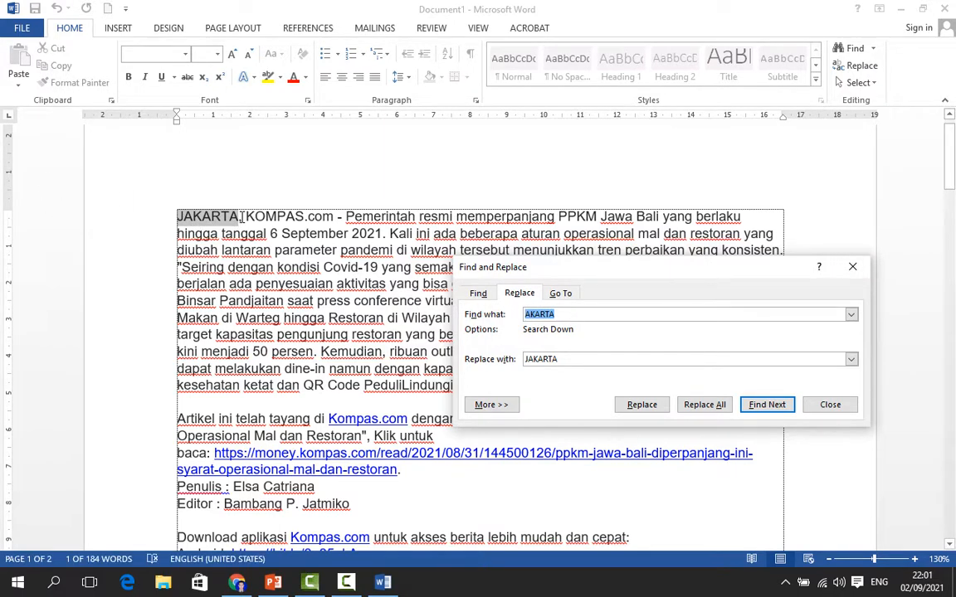
{"action": "left_click", "coordinate": [569, 318]}
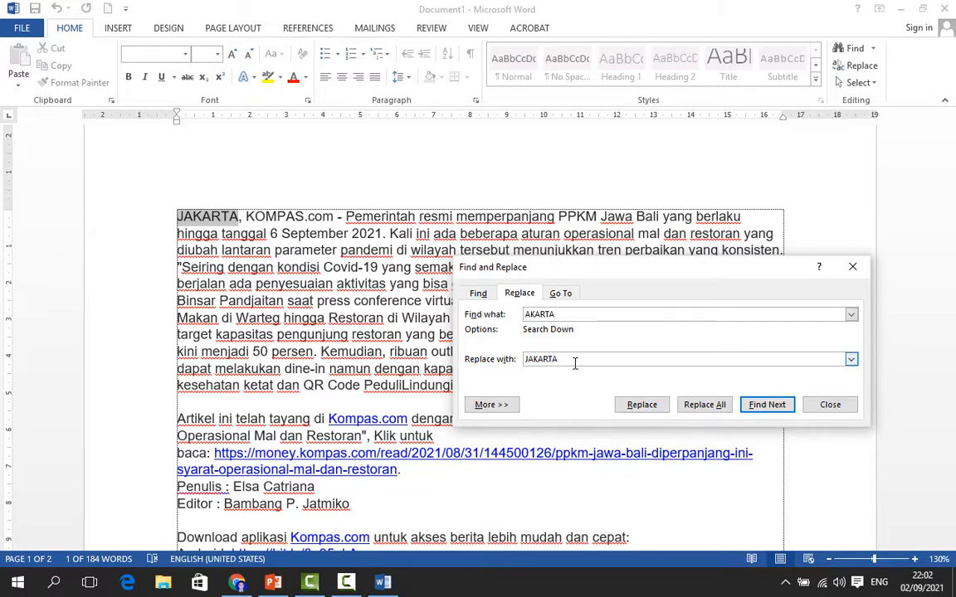
{"action": "left_click", "coordinate": [830, 405]}
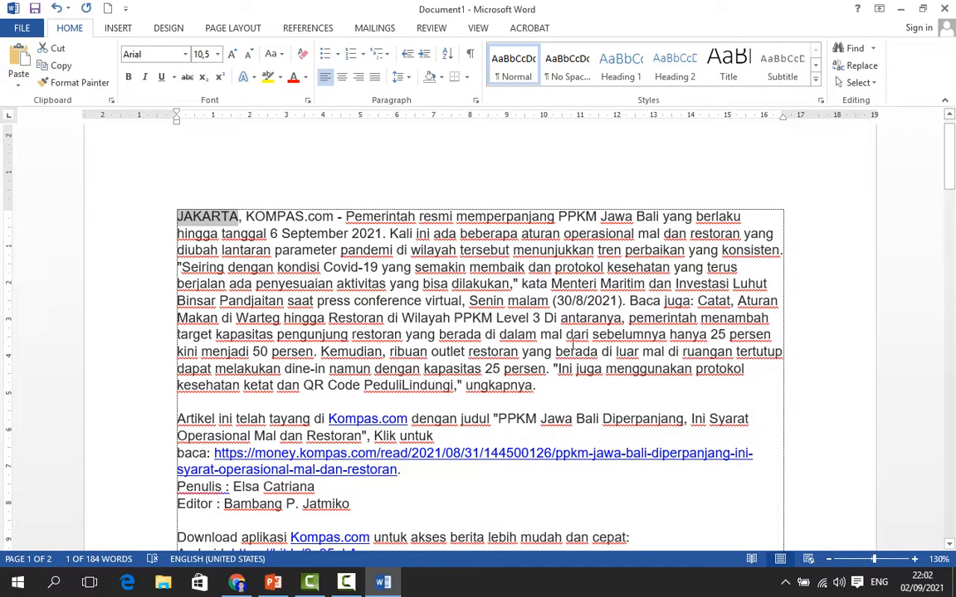
Search the document for the word DALAM in the Navigation pane and jump to its result
{"action": "left_click", "coordinate": [629, 318]}
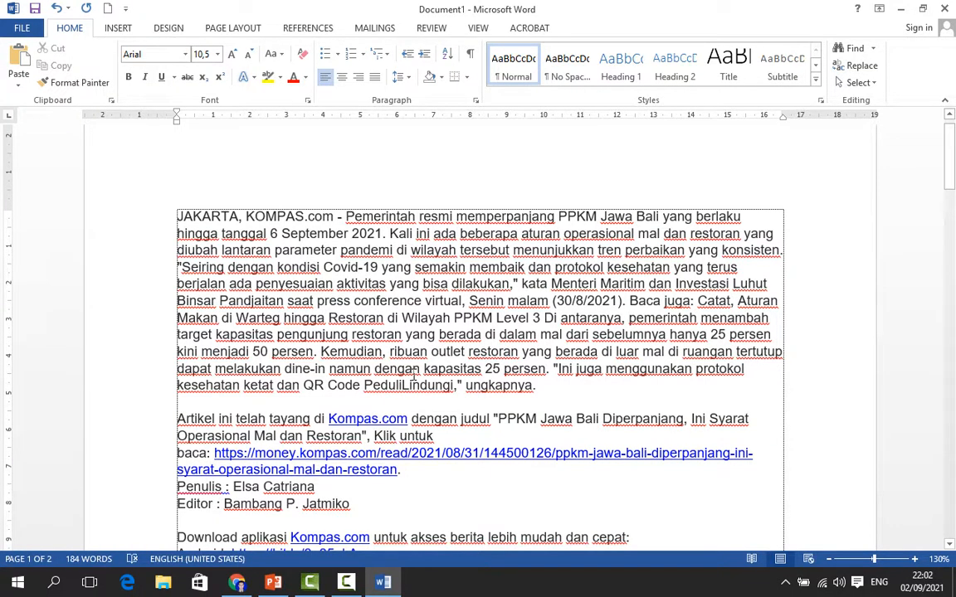
{"action": "left_click", "coordinate": [850, 51]}
{"action": "key", "text": "ctrl+v"}
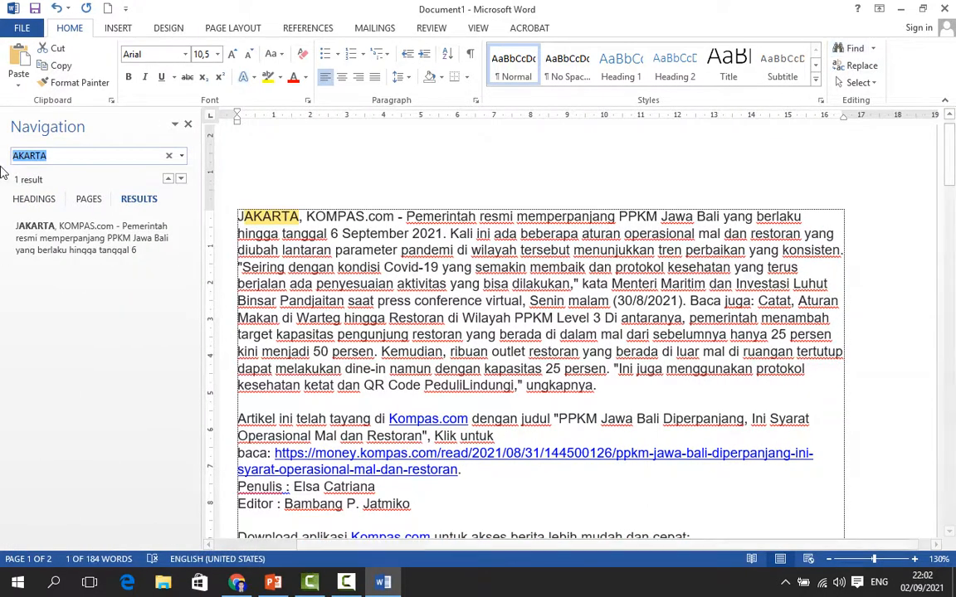
{"action": "left_click", "coordinate": [51, 156]}
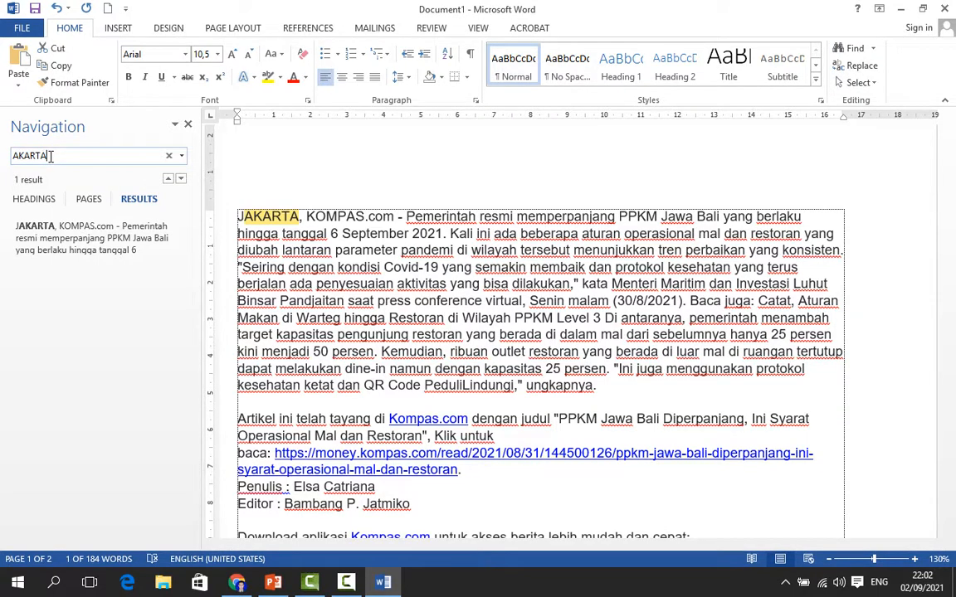
{"action": "double_click", "coordinate": [53, 156]}
{"action": "key", "text": "BackSpace"}
{"action": "type", "text": "DALAM"}
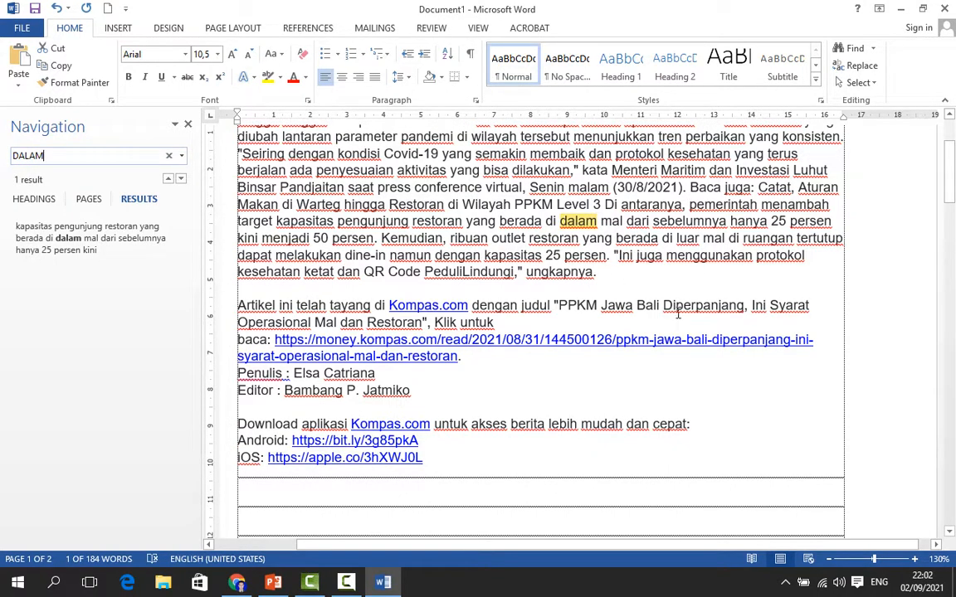
{"action": "scroll", "coordinate": [639, 299], "scroll_direction": "up", "scroll_amount": 1}
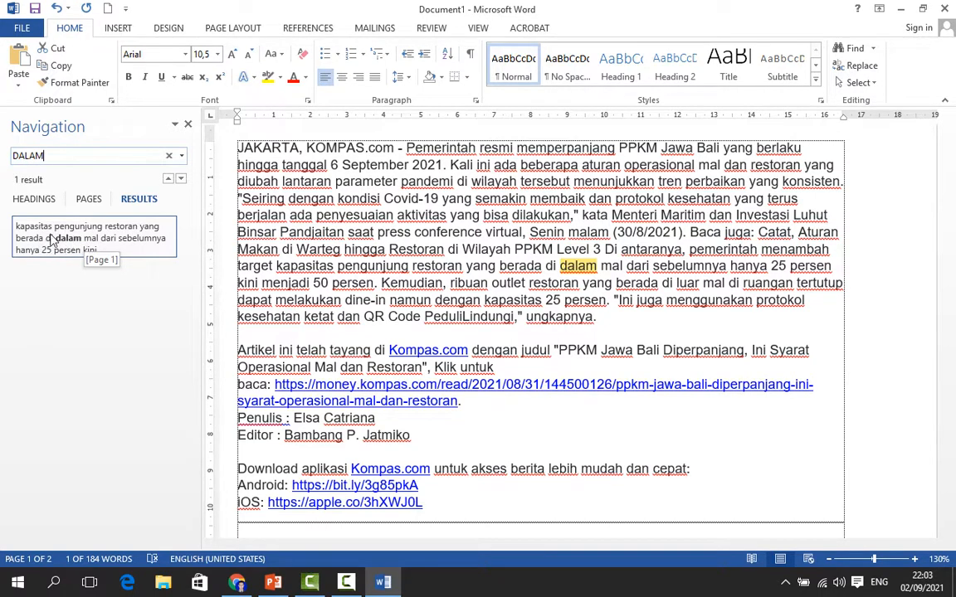
{"action": "left_click", "coordinate": [95, 242]}
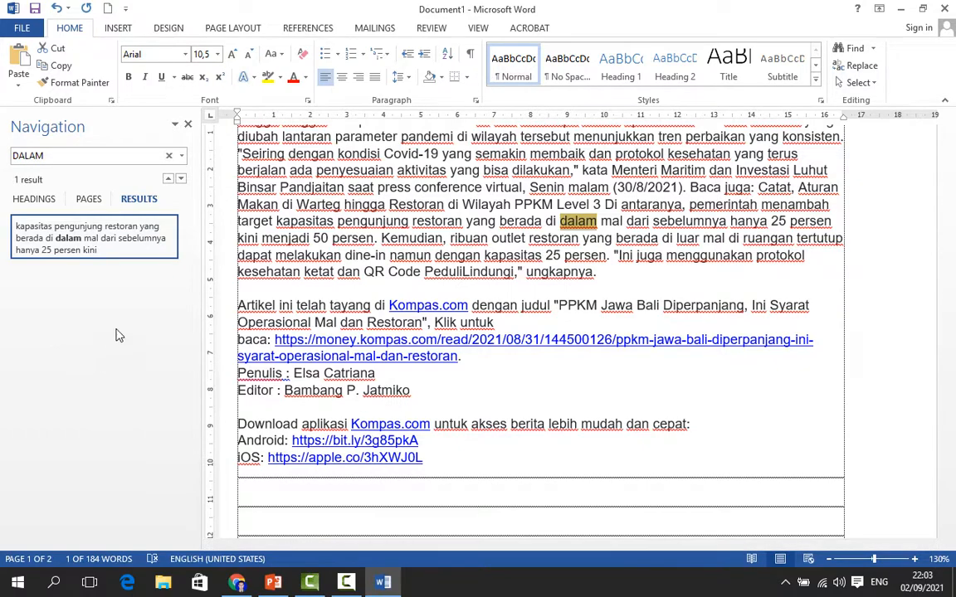
{"action": "scroll", "coordinate": [701, 394], "scroll_direction": "down", "scroll_amount": 1}
{"action": "scroll", "coordinate": [701, 393], "scroll_direction": "up", "scroll_amount": 6}
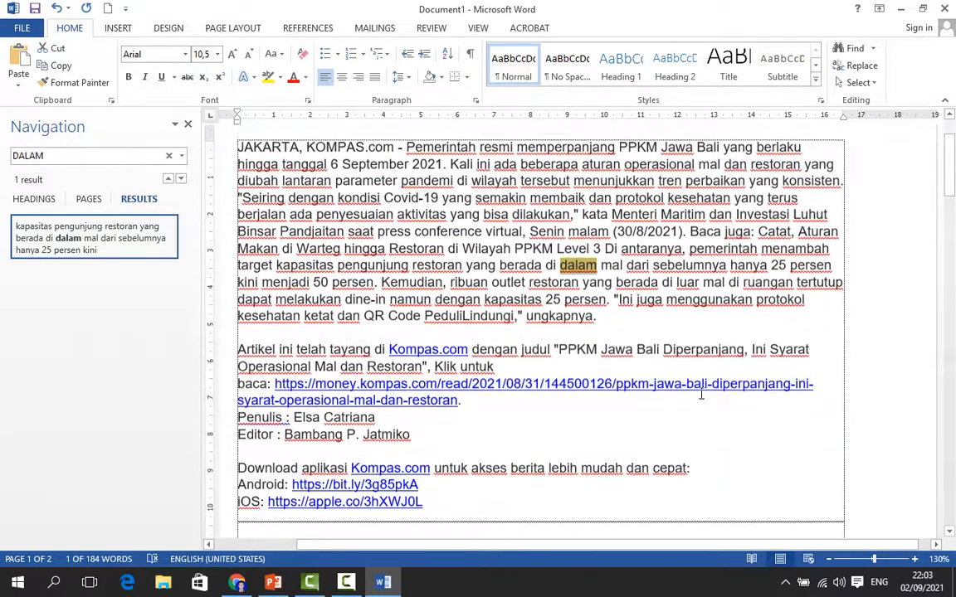
{"action": "scroll", "coordinate": [701, 394], "scroll_direction": "down", "scroll_amount": 2}
{"action": "scroll", "coordinate": [702, 393], "scroll_direction": "up", "scroll_amount": 3}
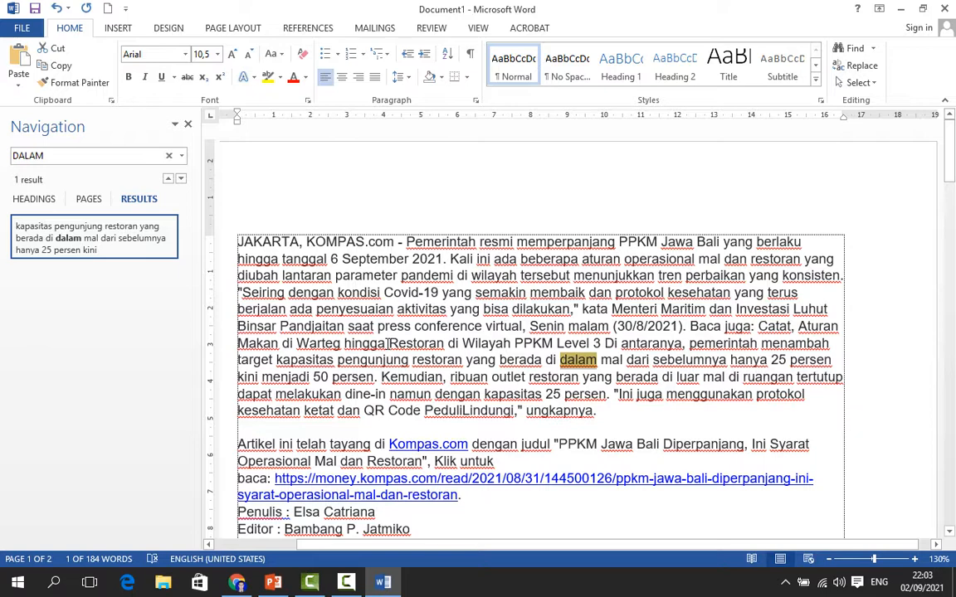
Search the document for the word YANG and browse its highlighted matches
{"action": "left_click", "coordinate": [56, 152]}
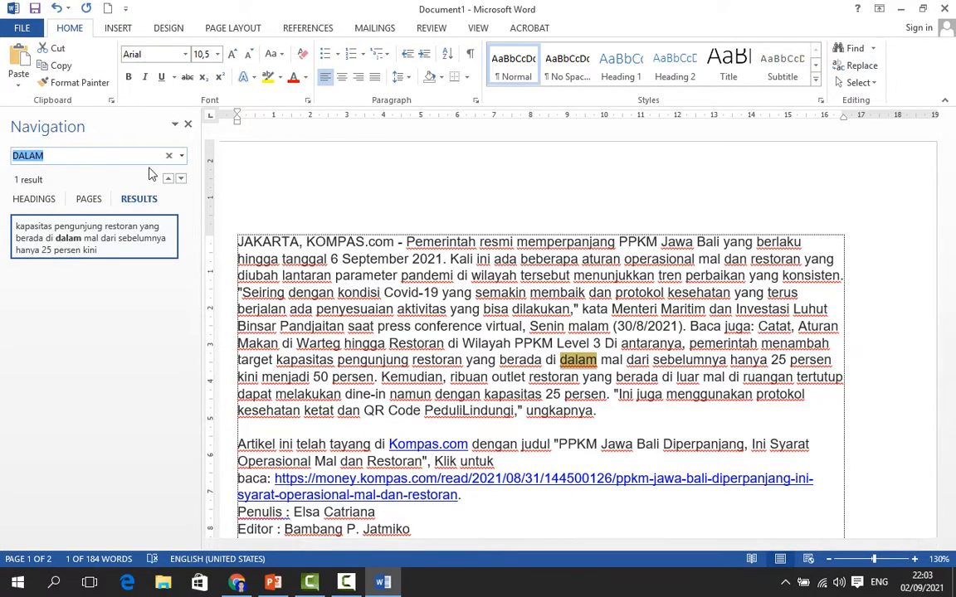
{"action": "left_click_drag", "start_coordinate": [58, 156], "coordinate": [3, 157]}
{"action": "type", "text": "YANG"}
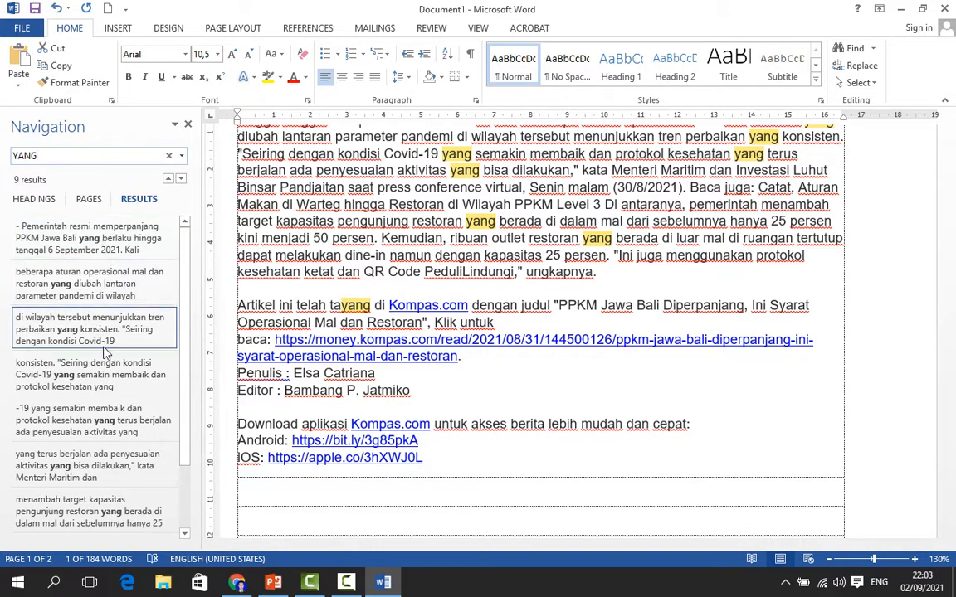
{"action": "scroll", "coordinate": [100, 498], "scroll_direction": "down", "scroll_amount": 3}
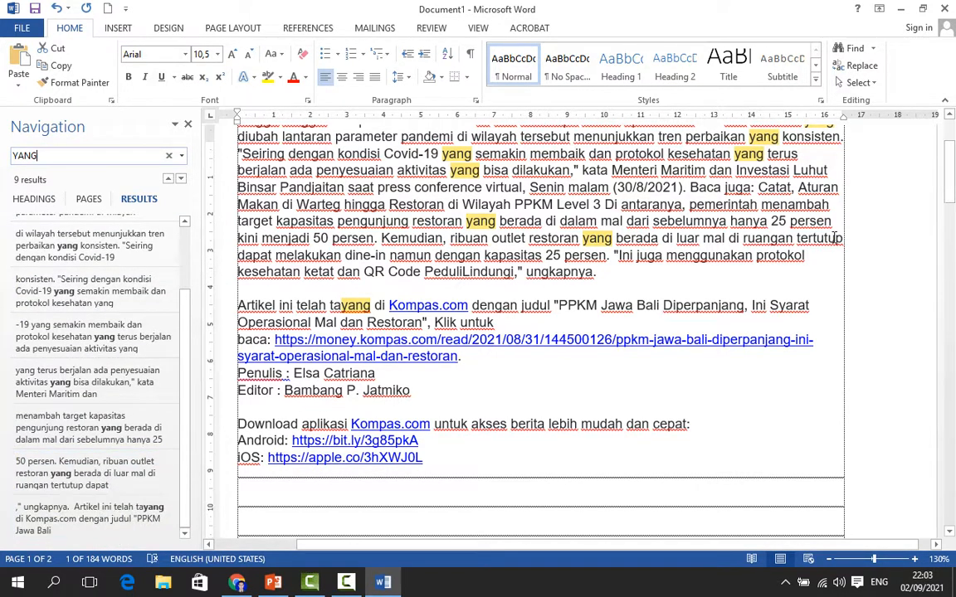
{"action": "scroll", "coordinate": [698, 160], "scroll_direction": "up", "scroll_amount": 2}
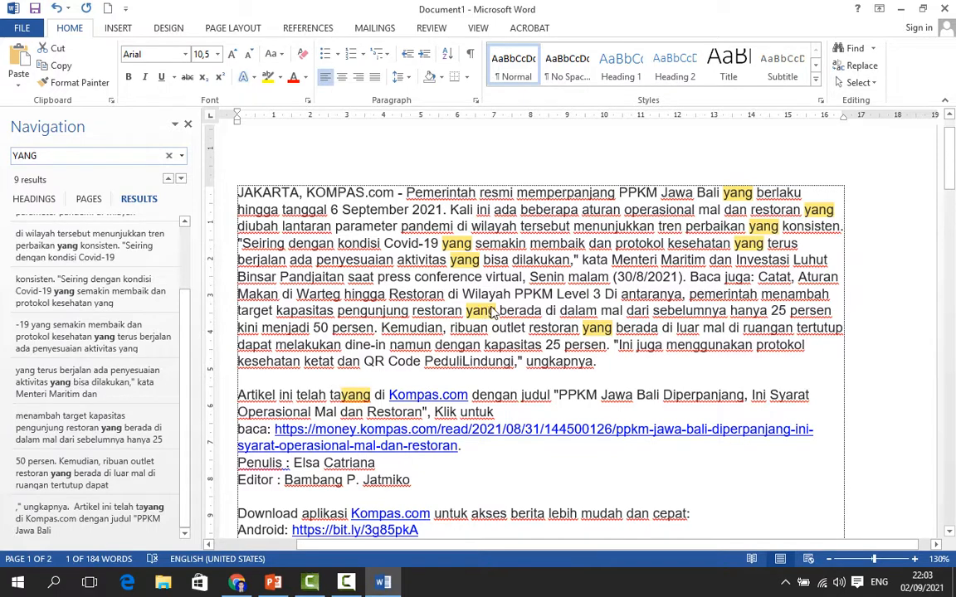
{"action": "scroll", "coordinate": [604, 362], "scroll_direction": "down", "scroll_amount": 6}
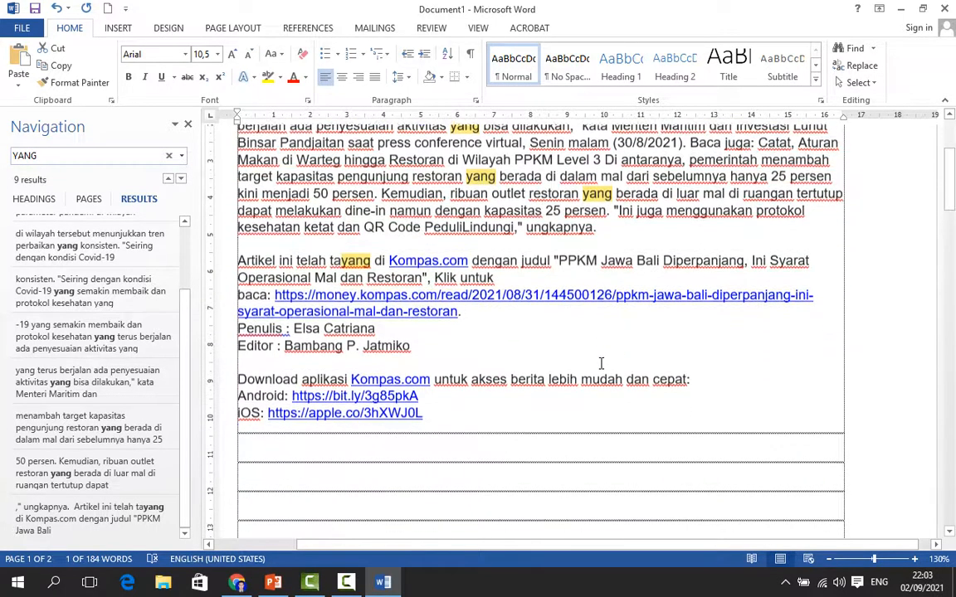
{"action": "scroll", "coordinate": [601, 363], "scroll_direction": "up", "scroll_amount": 4}
{"action": "scroll", "coordinate": [601, 363], "scroll_direction": "up", "scroll_amount": 3}
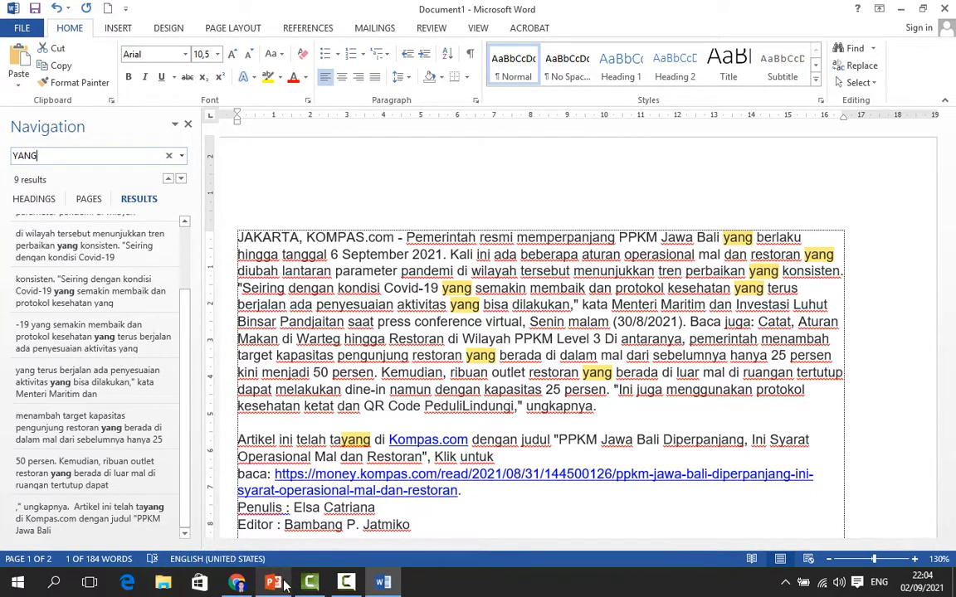
Switch to the PowerPoint presentation to check the lesson outline, then return to Word
{"action": "mouse_move", "coordinate": [283, 585]}
{"action": "left_click", "coordinate": [274, 523]}
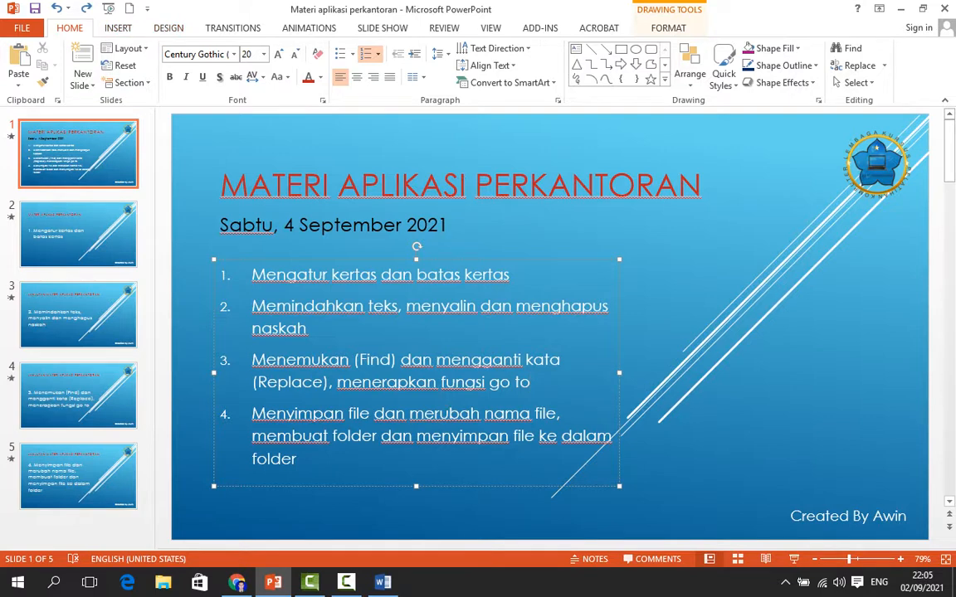
{"action": "left_click", "coordinate": [347, 585]}
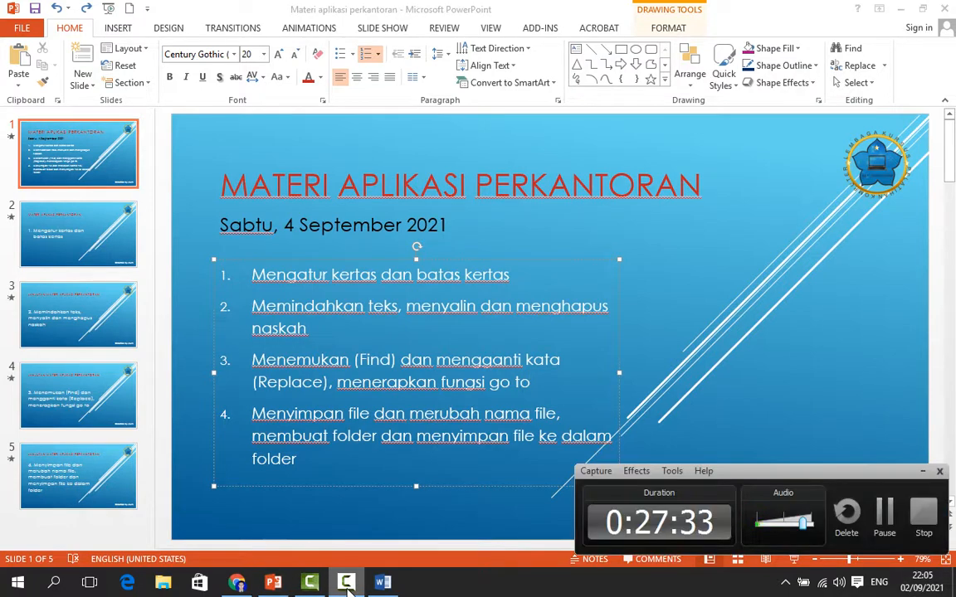
{"action": "left_click", "coordinate": [925, 521]}
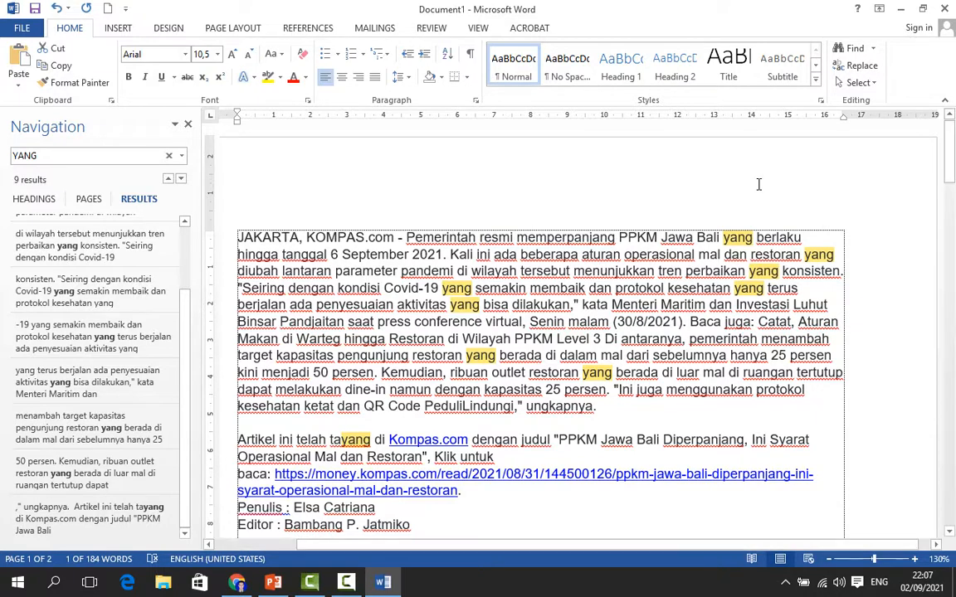
Open the Find and Replace dialog and switch between its Find, Replace and Go To tabs
{"action": "left_click", "coordinate": [855, 66]}
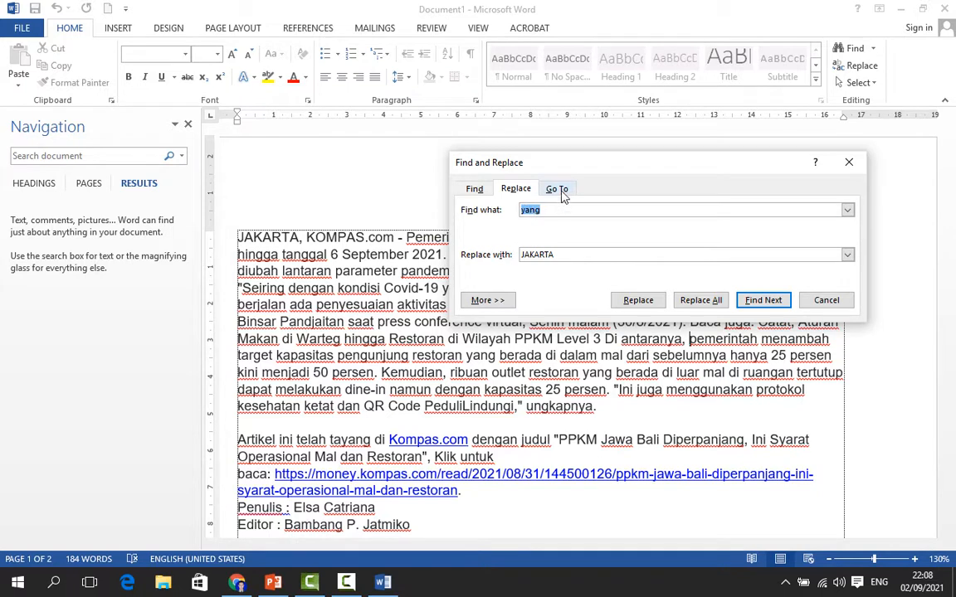
{"action": "left_click", "coordinate": [559, 190]}
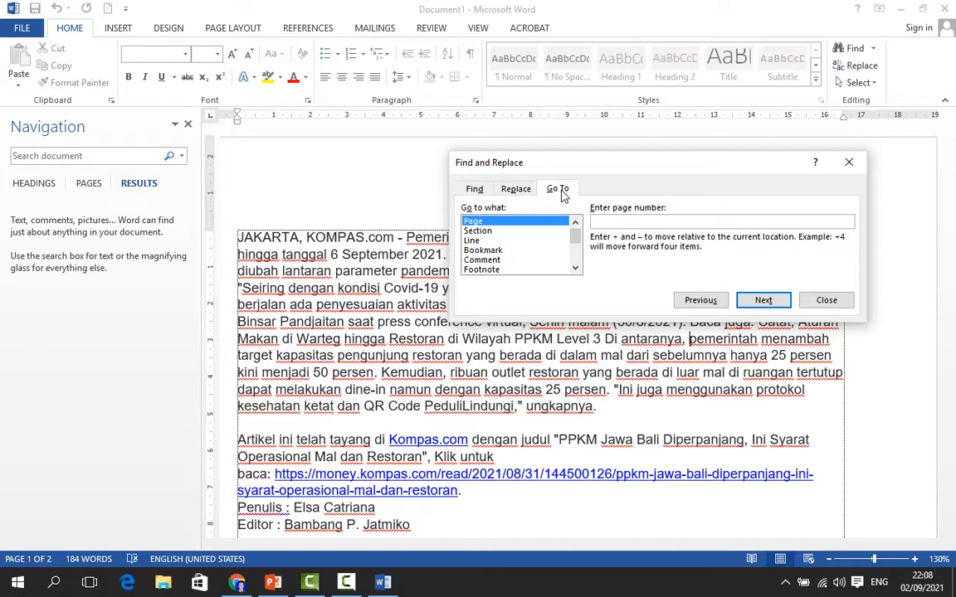
{"action": "left_click", "coordinate": [871, 83]}
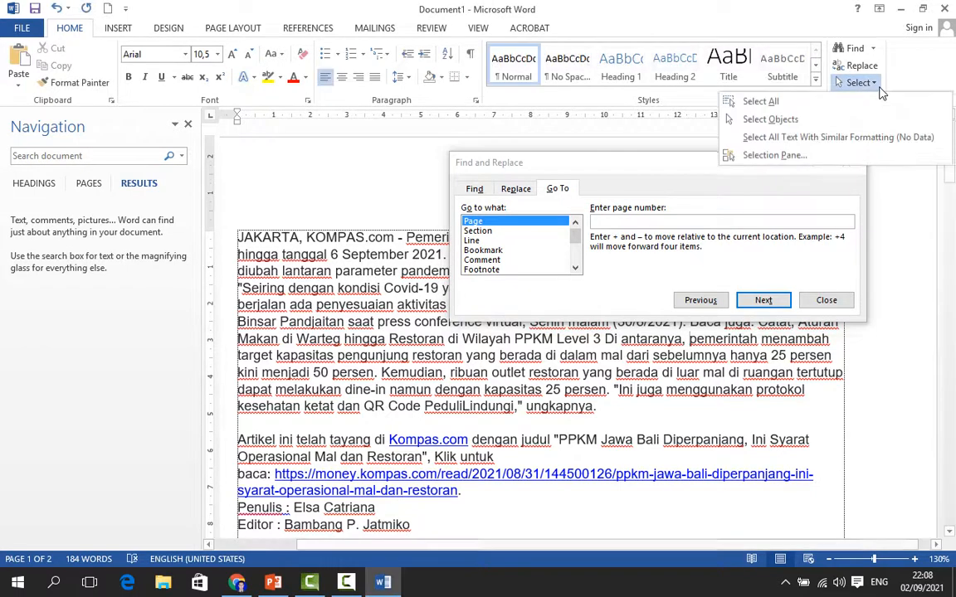
{"action": "left_click", "coordinate": [880, 88]}
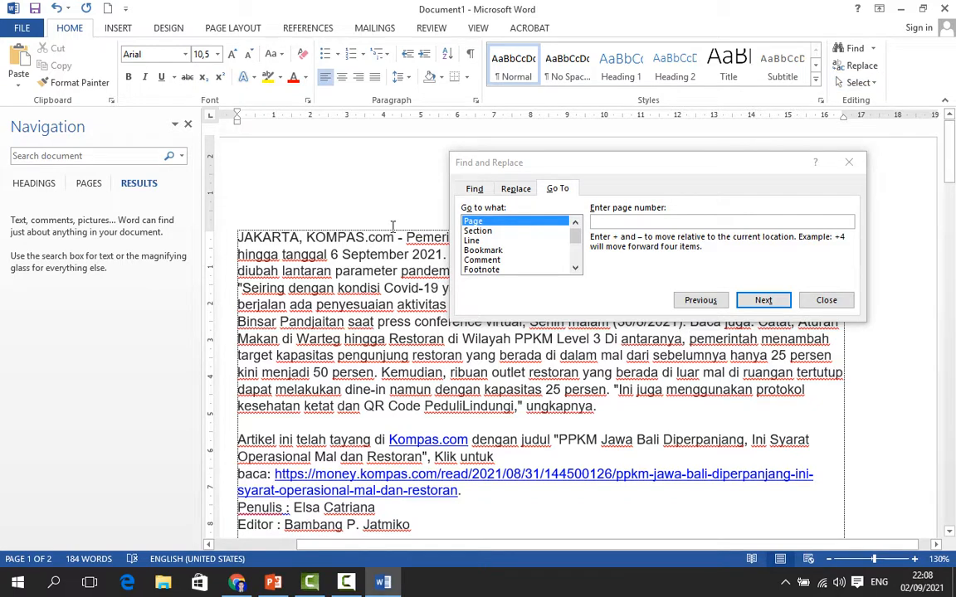
{"action": "left_click", "coordinate": [474, 189]}
{"action": "left_click", "coordinate": [516, 190]}
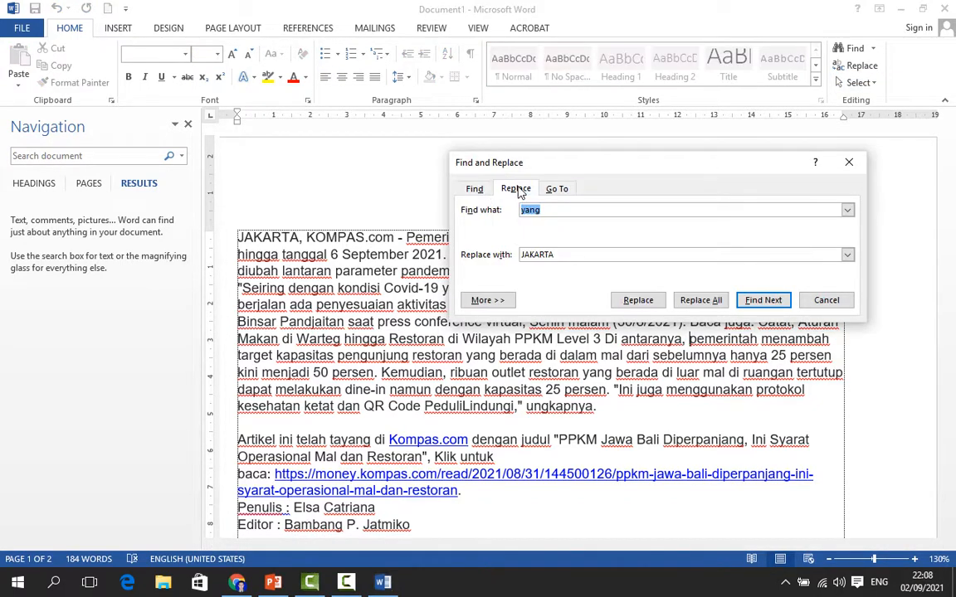
{"action": "left_click", "coordinate": [557, 189]}
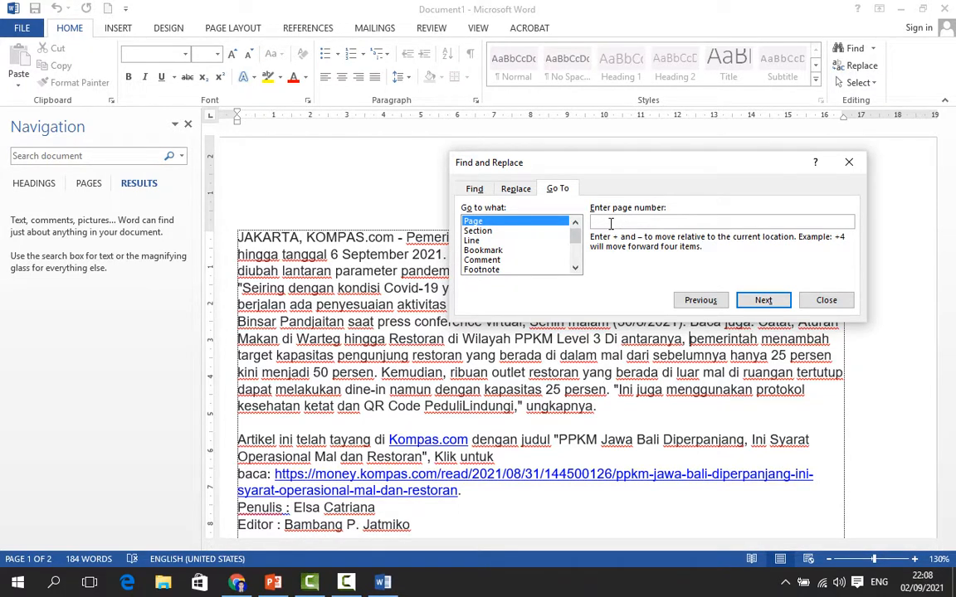
Jump to page 25 with the Go To tab
{"action": "type", "text": "25"}
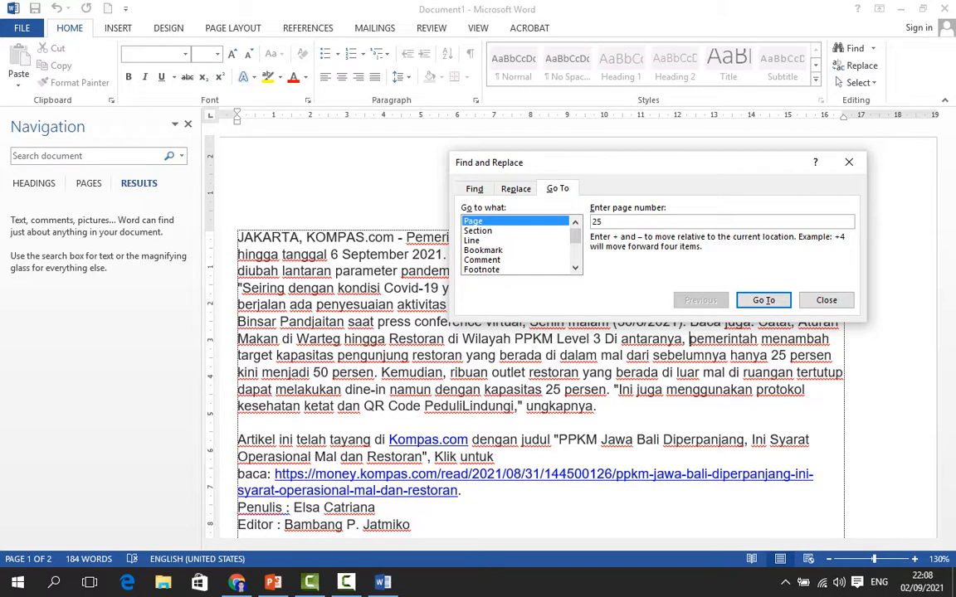
{"action": "left_click", "coordinate": [765, 300]}
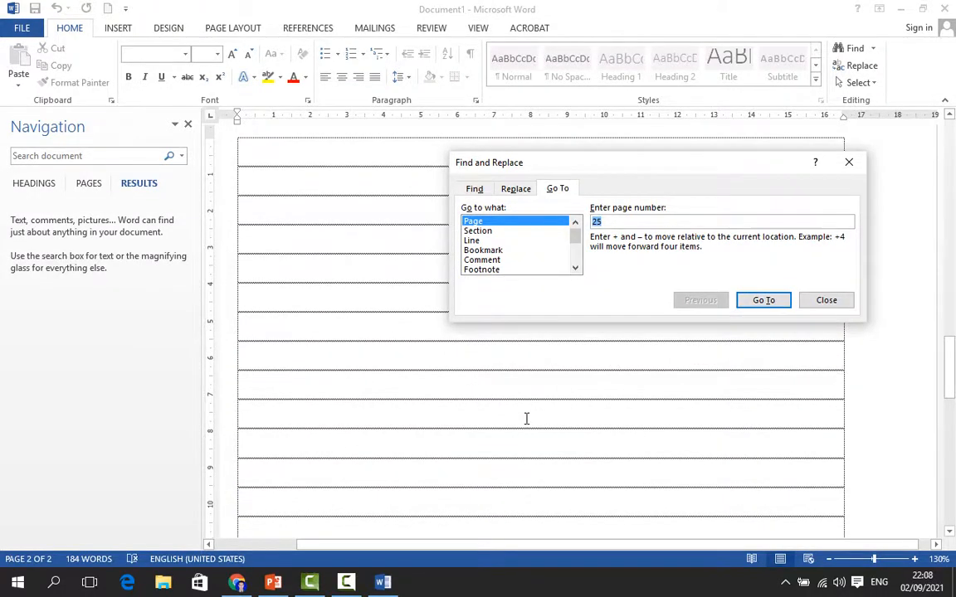
Move the Find and Replace dialog aside and try to go to the page entered as ini, dismissing the error
{"action": "left_click_drag", "start_coordinate": [740, 163], "coordinate": [591, 371]}
{"action": "scroll", "coordinate": [828, 260], "scroll_direction": "up", "scroll_amount": 5}
{"action": "scroll", "coordinate": [828, 261], "scroll_direction": "up", "scroll_amount": 10}
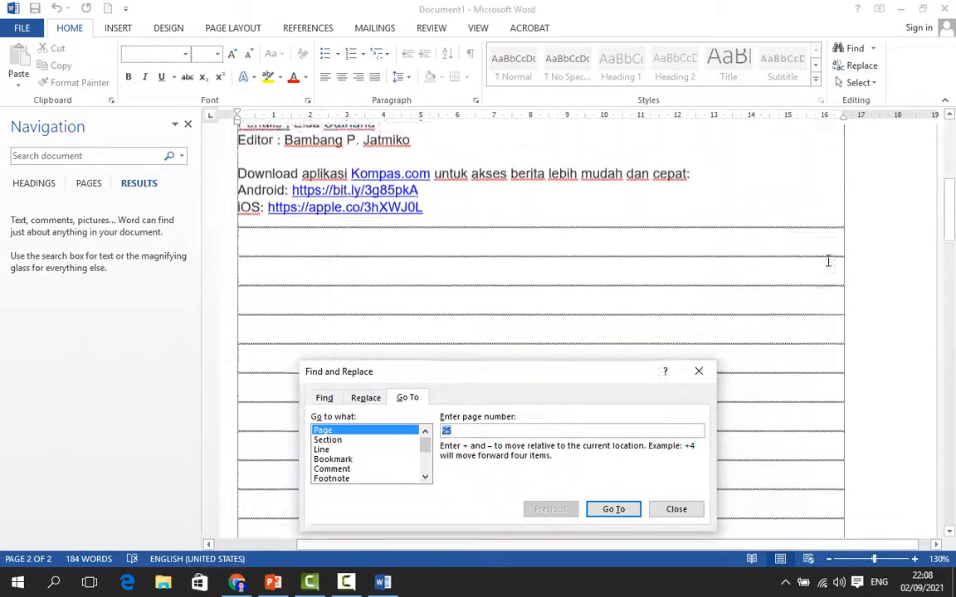
{"action": "scroll", "coordinate": [828, 261], "scroll_direction": "down", "scroll_amount": 1}
{"action": "left_click_drag", "start_coordinate": [553, 373], "coordinate": [811, 276]}
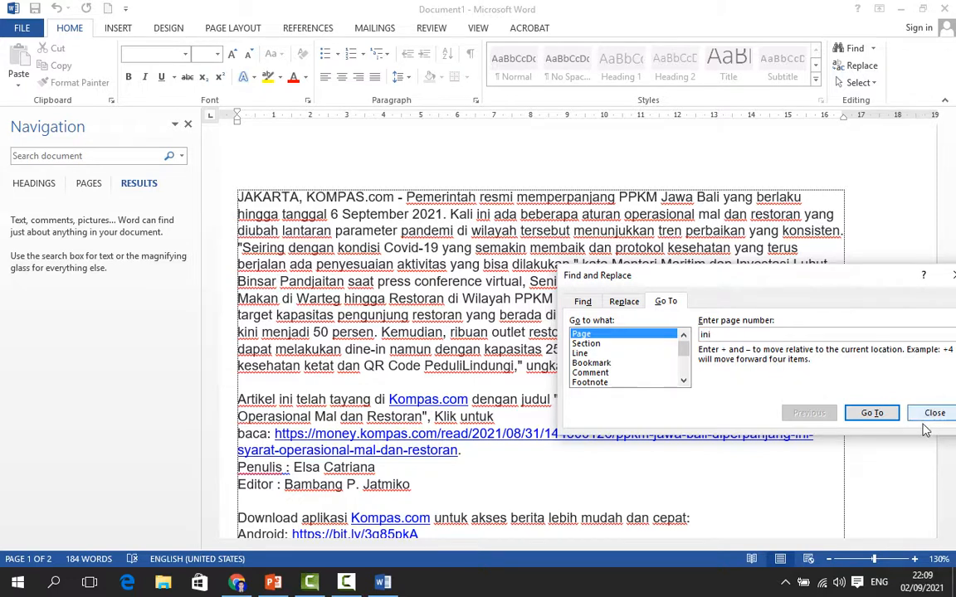
{"action": "left_click", "coordinate": [883, 414]}
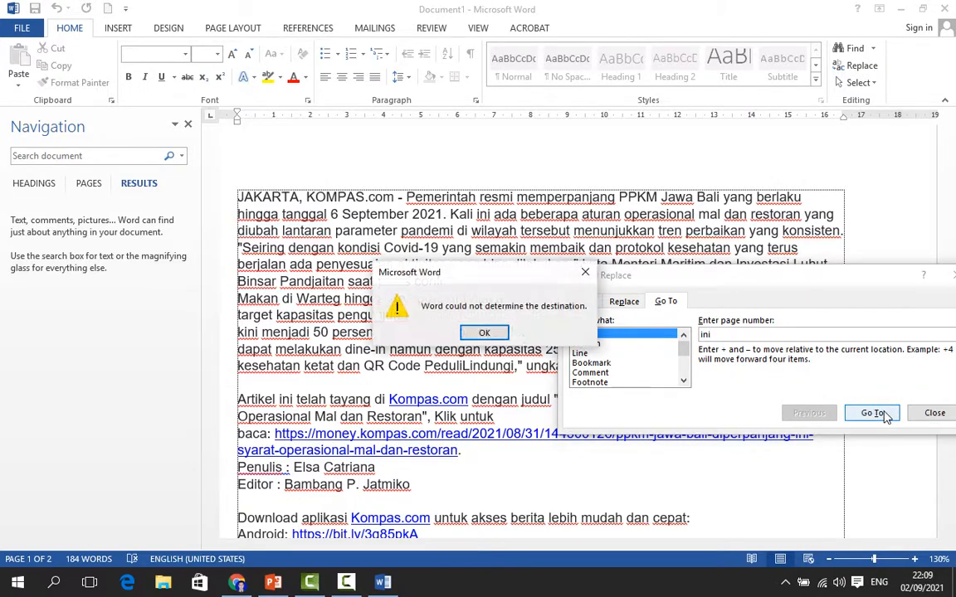
{"action": "left_click", "coordinate": [479, 336]}
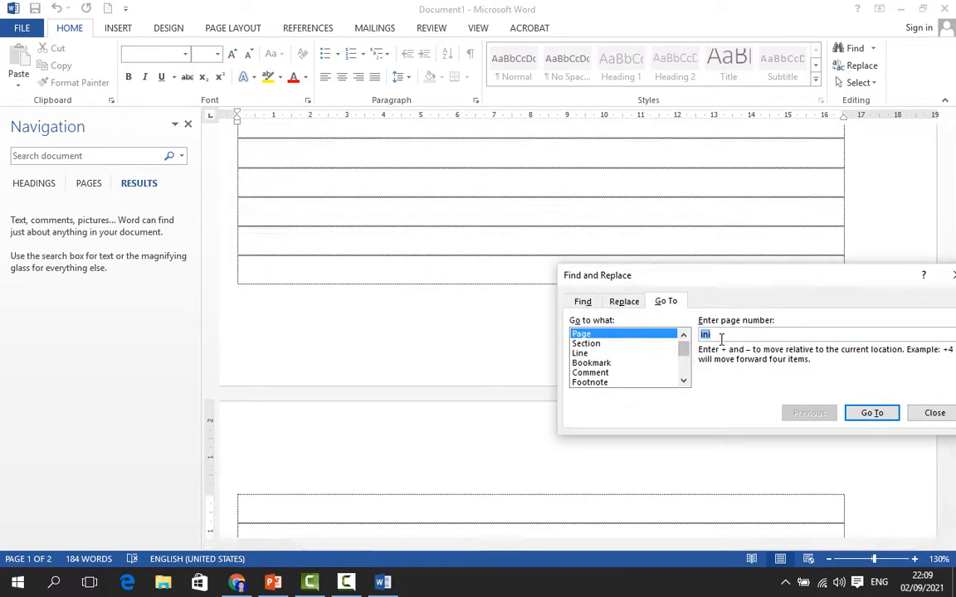
Jump back to page 1 with the Go To tab
{"action": "left_click", "coordinate": [721, 336]}
{"action": "double_click", "coordinate": [722, 336]}
{"action": "type", "text": "1"}
{"action": "left_click", "coordinate": [869, 414]}
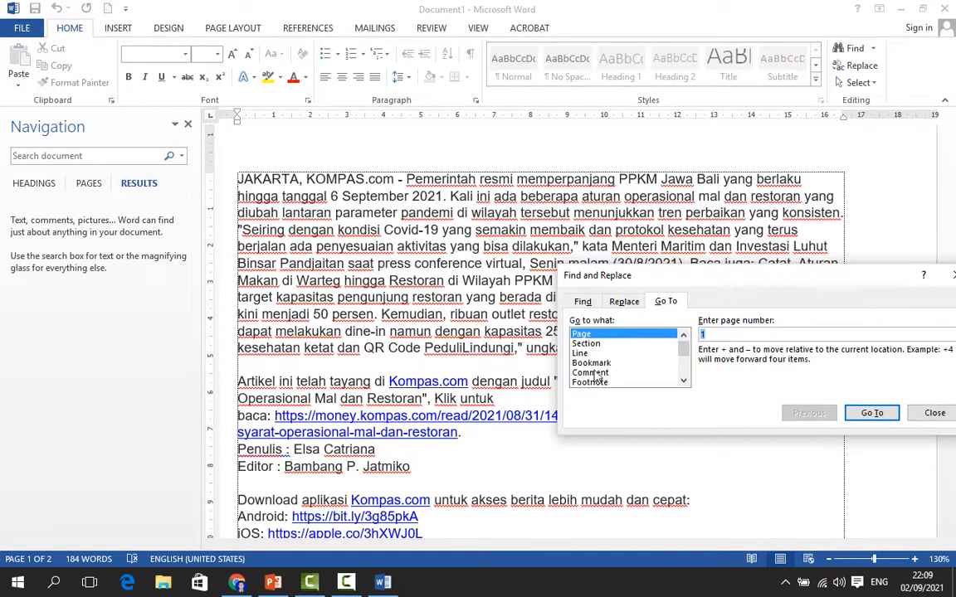
Browse the Go to what options such as Section, Comment, Object, Graphic and Line, then close the dialog
{"action": "left_click", "coordinate": [601, 344]}
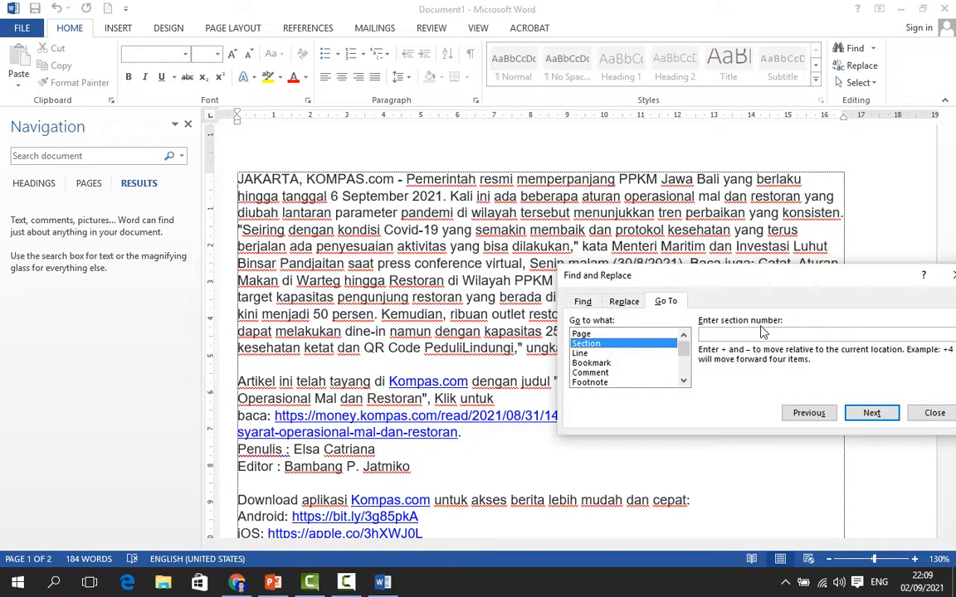
{"action": "left_click", "coordinate": [626, 373]}
{"action": "scroll", "coordinate": [628, 381], "scroll_direction": "down", "scroll_amount": 2}
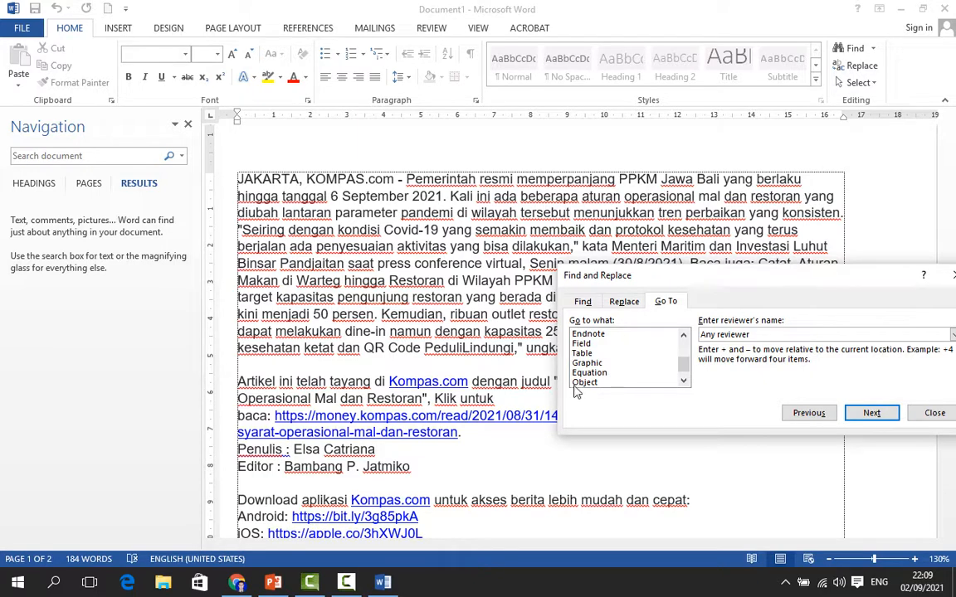
{"action": "left_click", "coordinate": [610, 382]}
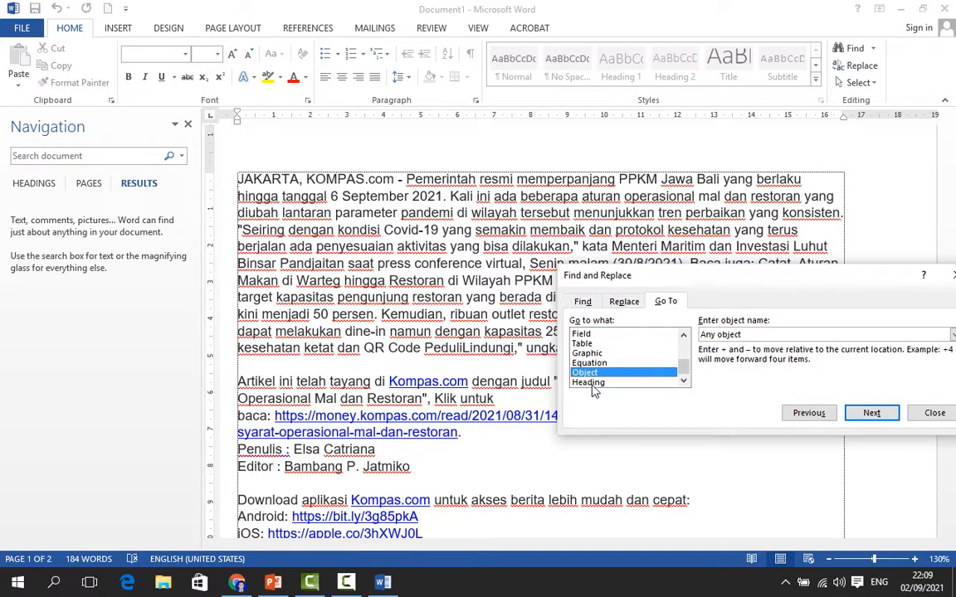
{"action": "left_click", "coordinate": [592, 384]}
{"action": "left_click", "coordinate": [594, 363]}
{"action": "left_click", "coordinate": [594, 355]}
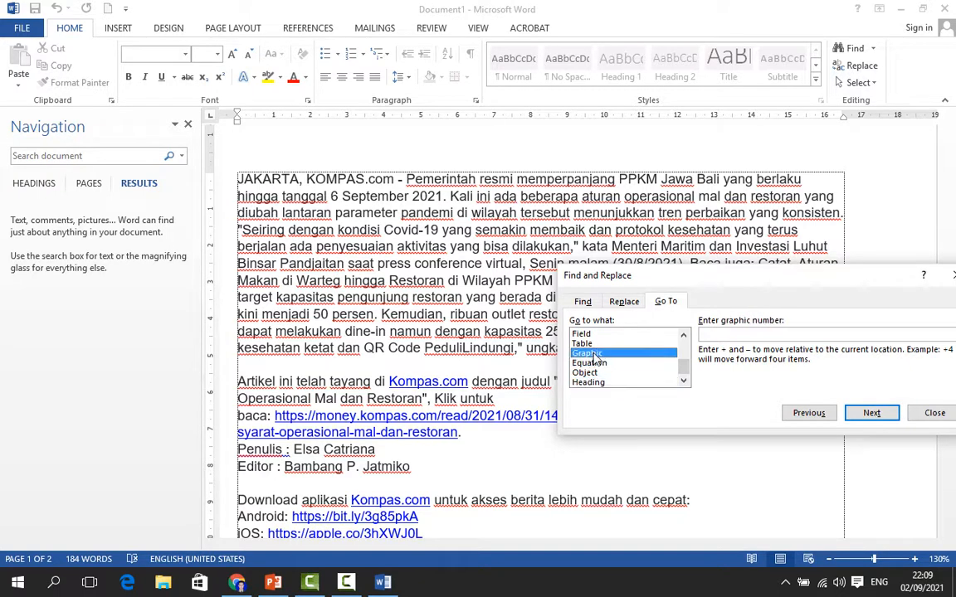
{"action": "left_click", "coordinate": [587, 343]}
{"action": "scroll", "coordinate": [606, 363], "scroll_direction": "up", "scroll_amount": 3}
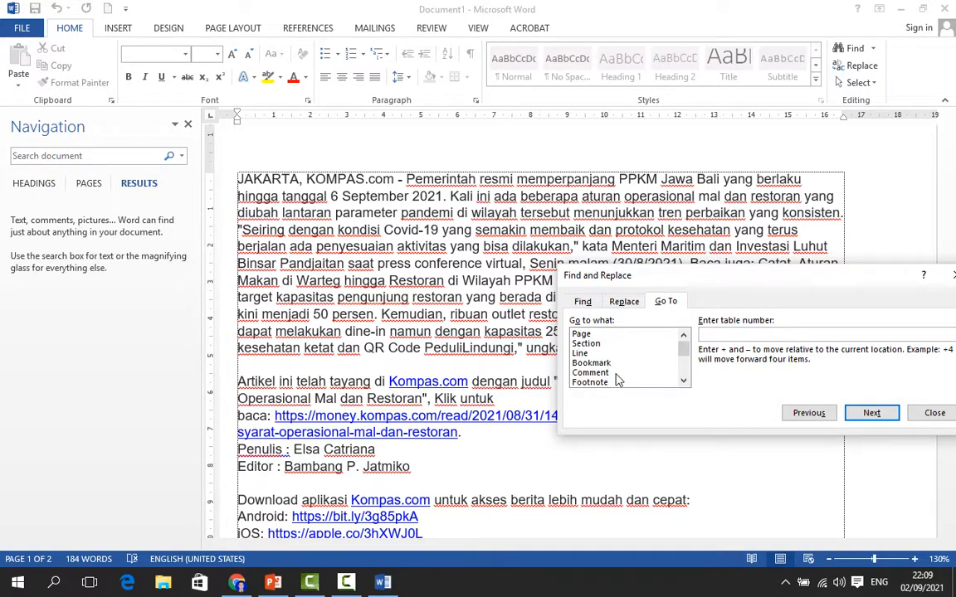
{"action": "left_click", "coordinate": [604, 374]}
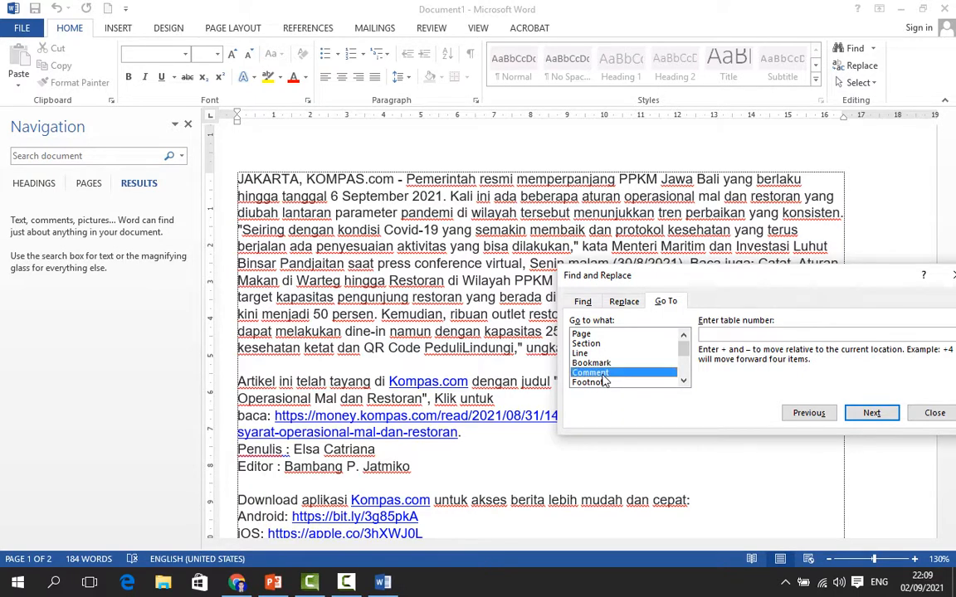
{"action": "left_click", "coordinate": [607, 363]}
{"action": "left_click", "coordinate": [608, 355]}
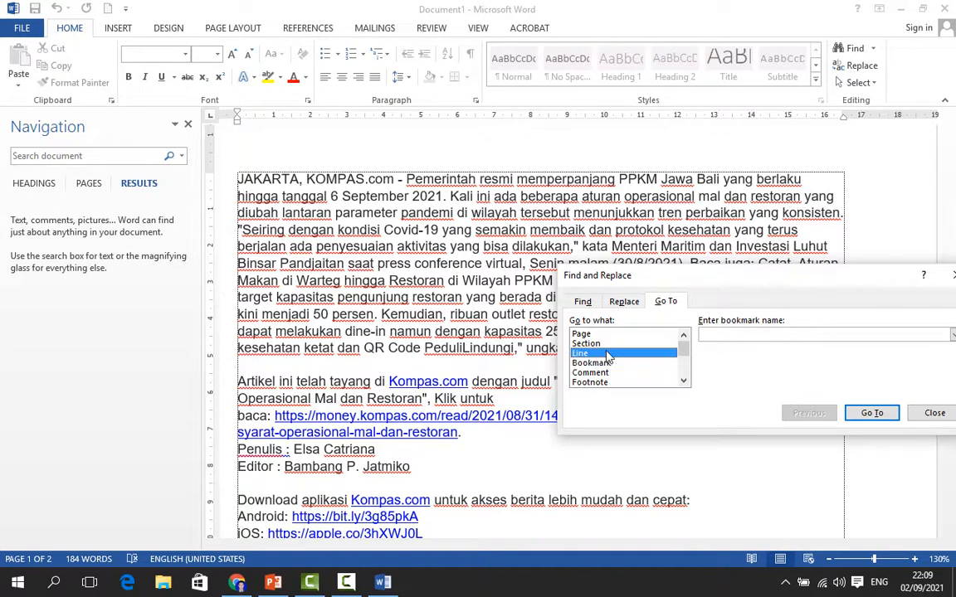
{"action": "left_click", "coordinate": [609, 344]}
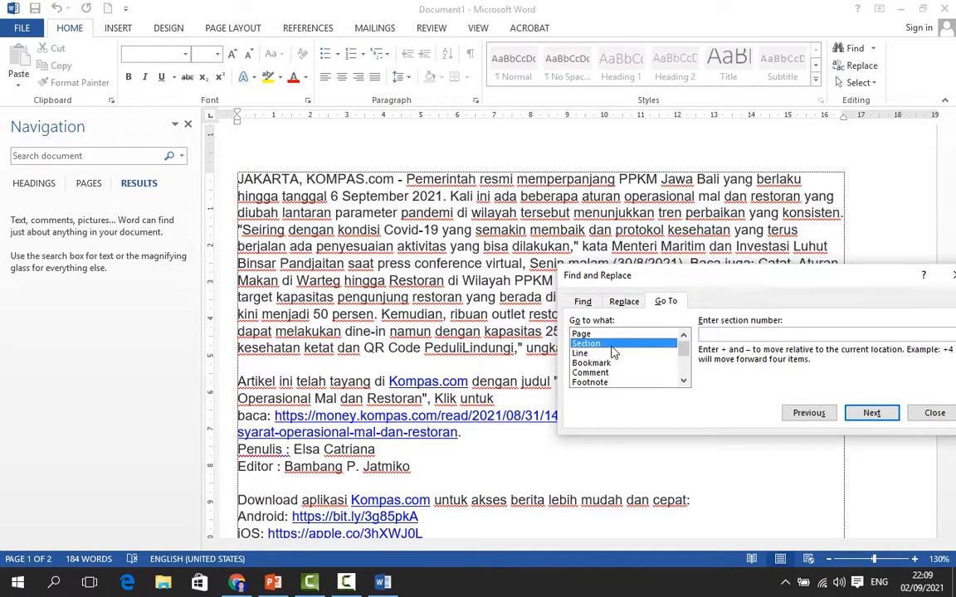
{"action": "left_click", "coordinate": [604, 334]}
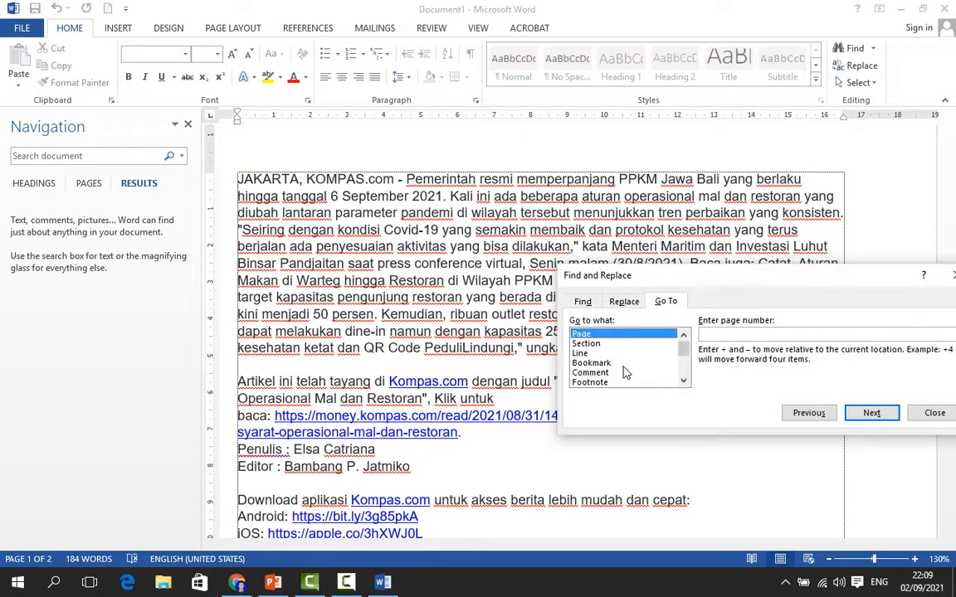
{"action": "left_click", "coordinate": [626, 374]}
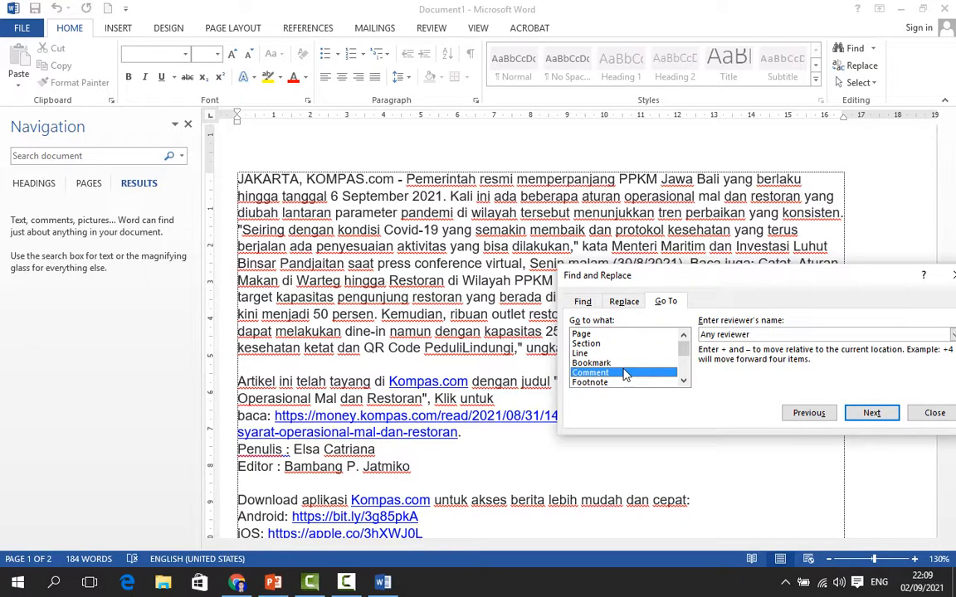
{"action": "left_click", "coordinate": [935, 413]}
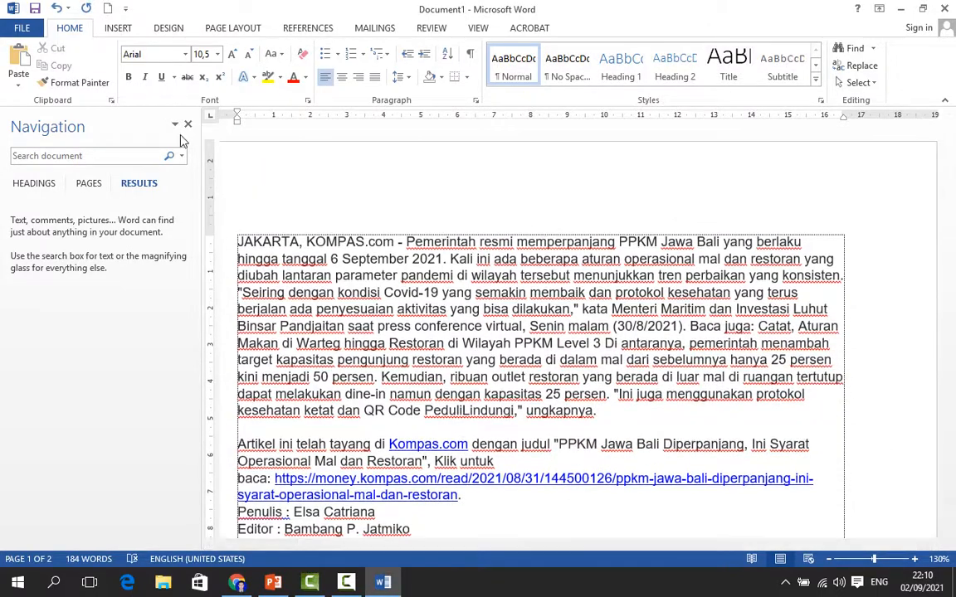
Close the Navigation pane and select all the text in the document
{"action": "left_click", "coordinate": [188, 126]}
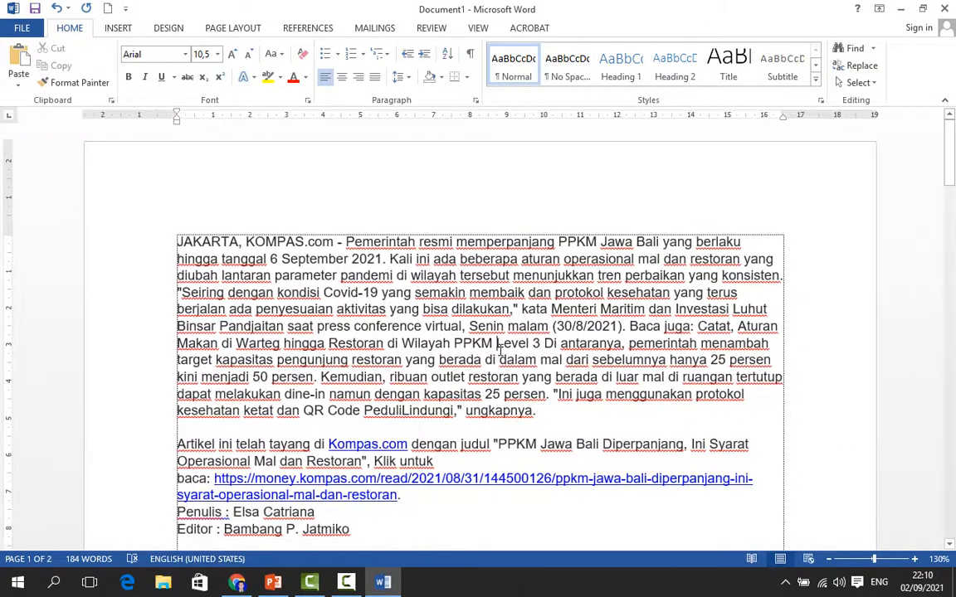
{"action": "scroll", "coordinate": [529, 358], "scroll_direction": "down", "scroll_amount": 10}
{"action": "scroll", "coordinate": [529, 359], "scroll_direction": "up", "scroll_amount": 10}
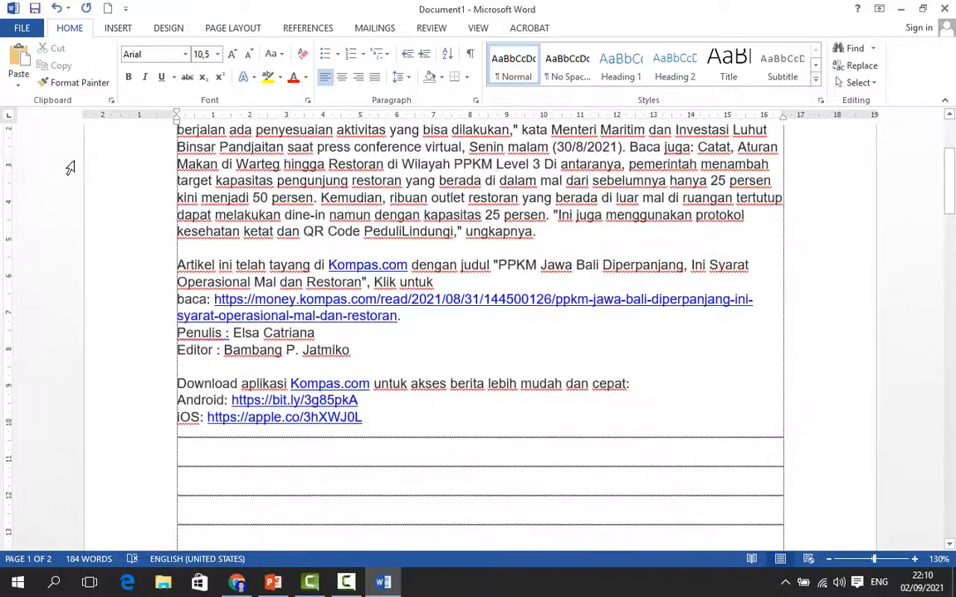
{"action": "left_click", "coordinate": [131, 241]}
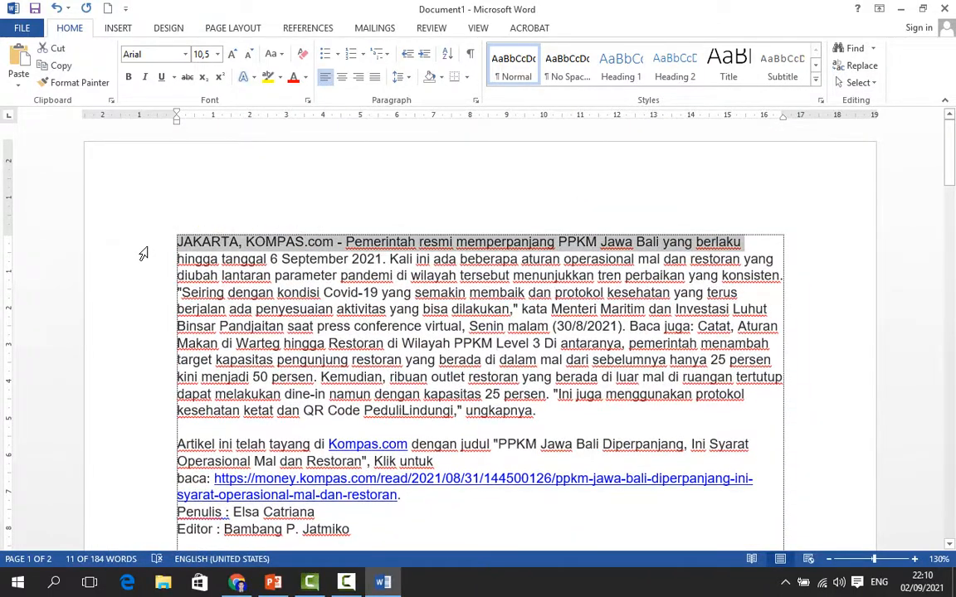
{"action": "key", "text": "ctrl+a"}
Paste the copied article four more times into the empty pages following the original text
{"action": "scroll", "coordinate": [522, 435], "scroll_direction": "down", "scroll_amount": 10}
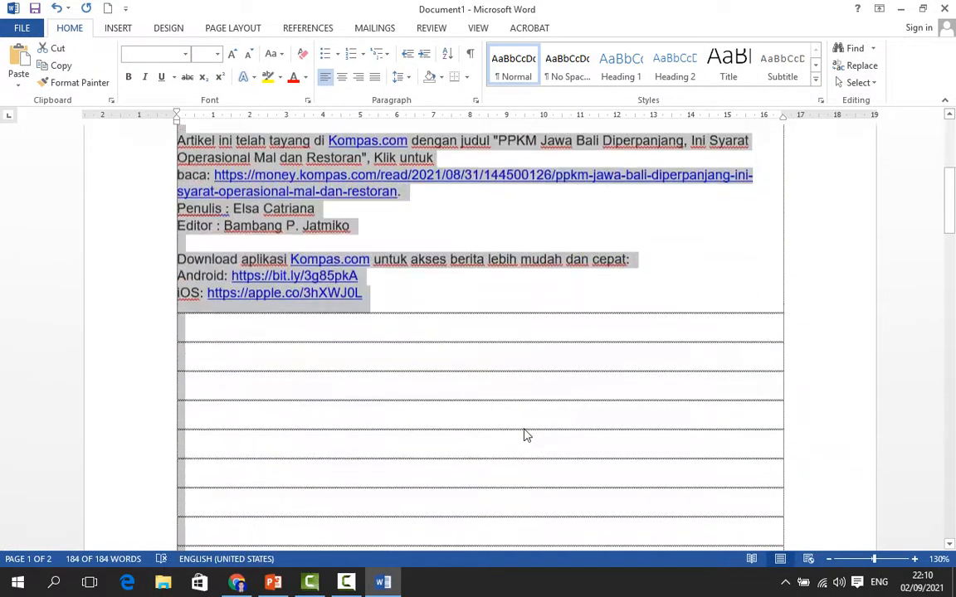
{"action": "scroll", "coordinate": [370, 491], "scroll_direction": "down", "scroll_amount": 5}
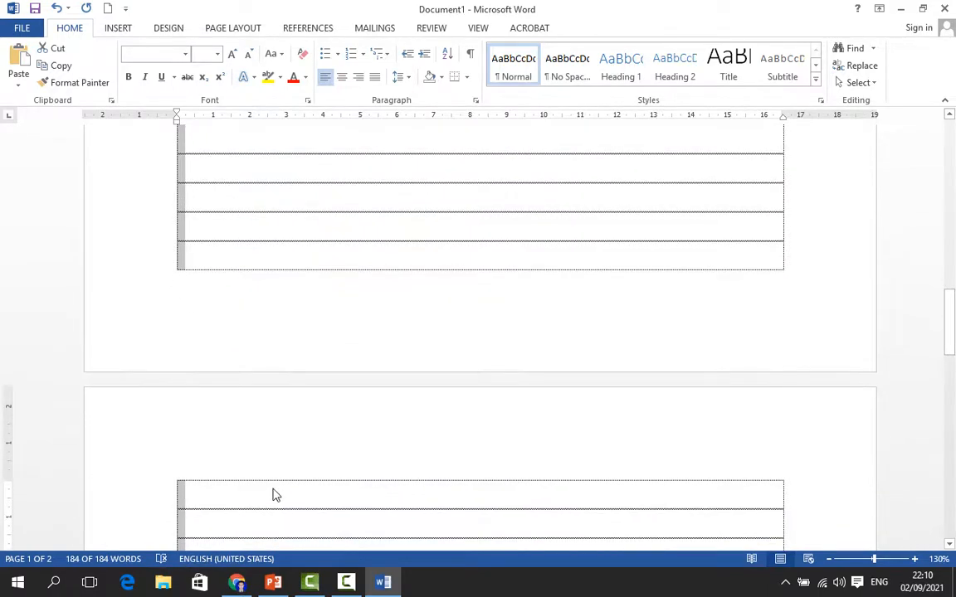
{"action": "left_click", "coordinate": [268, 489]}
{"action": "key", "text": "ctrl+v"}
{"action": "scroll", "coordinate": [321, 496], "scroll_direction": "down", "scroll_amount": 6}
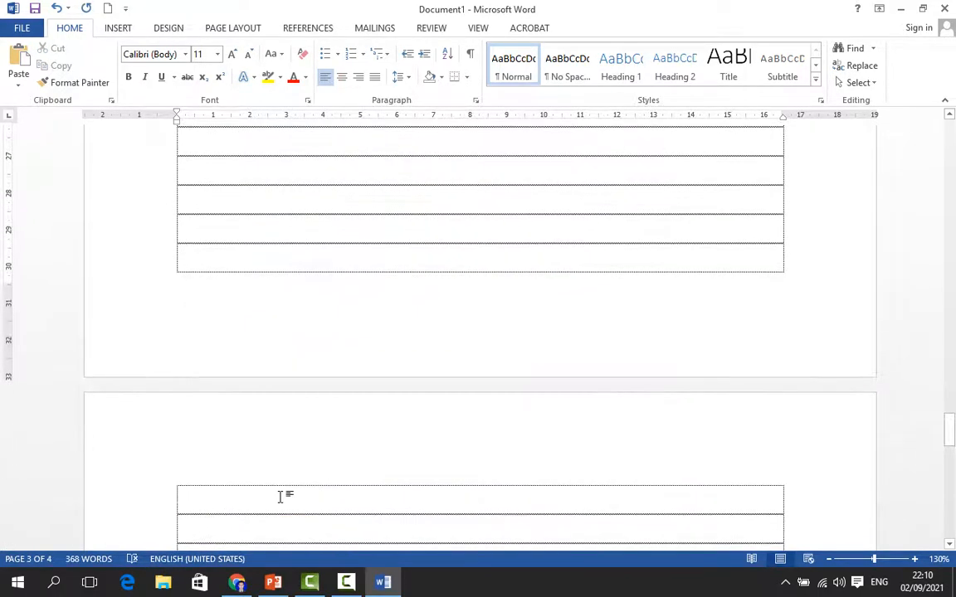
{"action": "key", "text": "ctrl+v"}
{"action": "scroll", "coordinate": [369, 489], "scroll_direction": "down", "scroll_amount": 6}
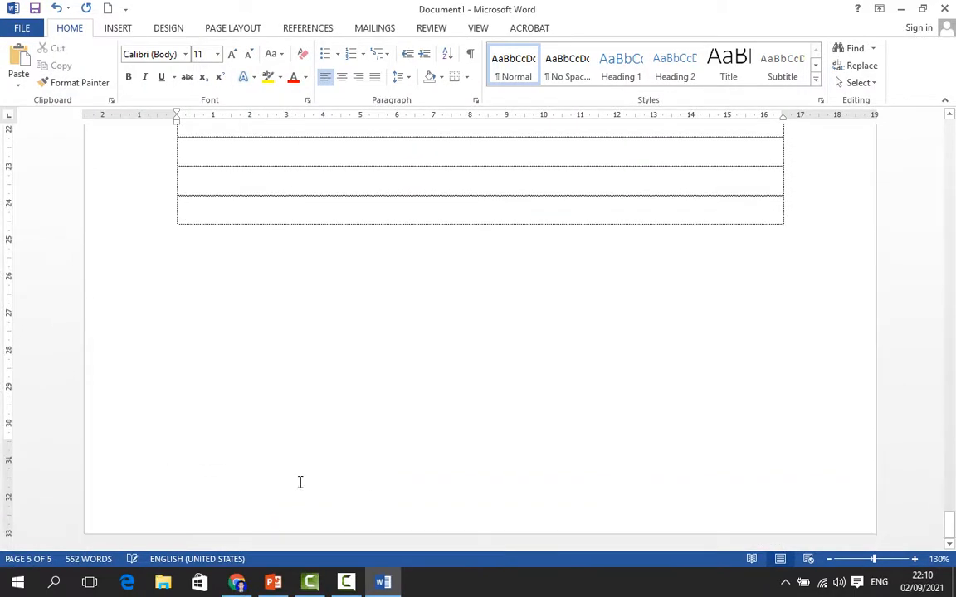
{"action": "scroll", "coordinate": [405, 226], "scroll_direction": "up", "scroll_amount": 15}
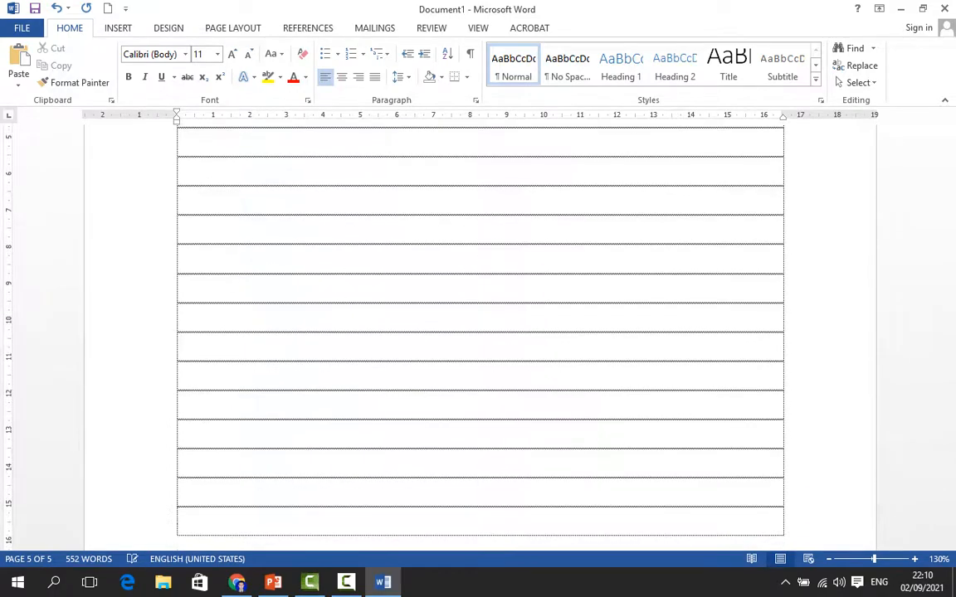
{"action": "scroll", "coordinate": [373, 220], "scroll_direction": "up", "scroll_amount": 7}
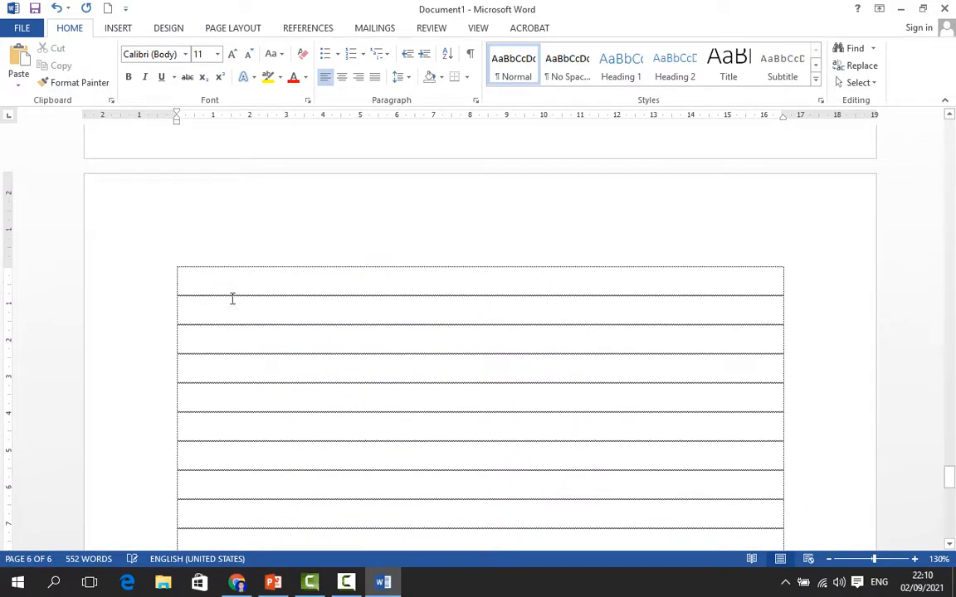
{"action": "key", "text": "ctrl+v"}
{"action": "scroll", "coordinate": [363, 459], "scroll_direction": "down", "scroll_amount": 14}
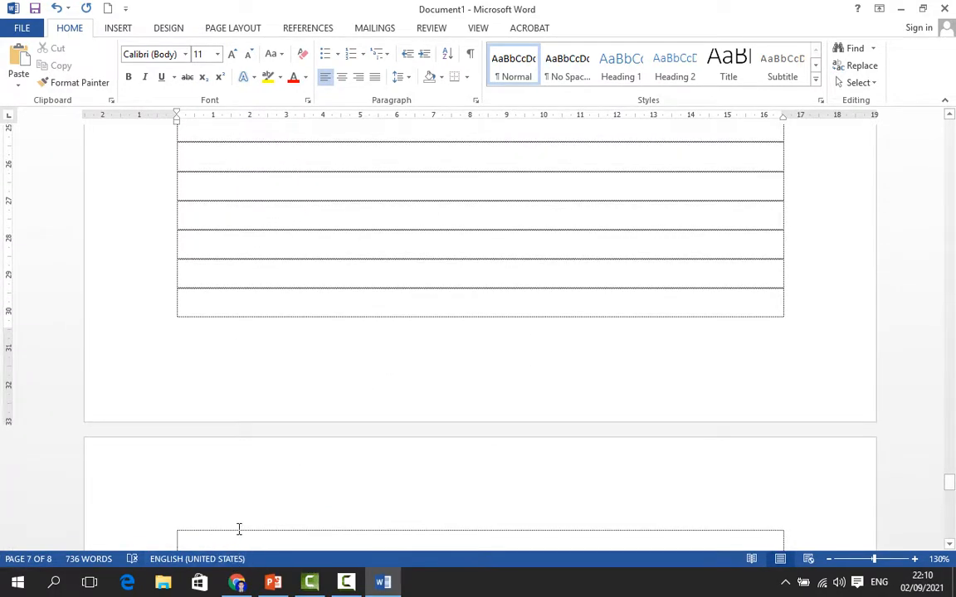
{"action": "scroll", "coordinate": [239, 528], "scroll_direction": "down", "scroll_amount": 10}
{"action": "key", "text": "ctrl+v"}
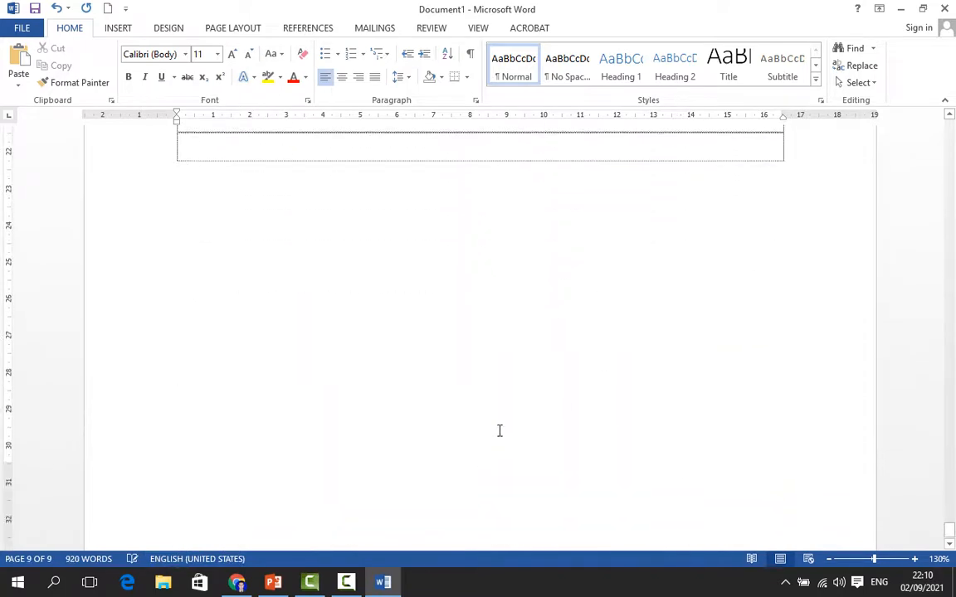
Scroll through the pasted copies back to the start of the document and place the cursor in the article
{"action": "scroll", "coordinate": [349, 315], "scroll_direction": "up", "scroll_amount": 3}
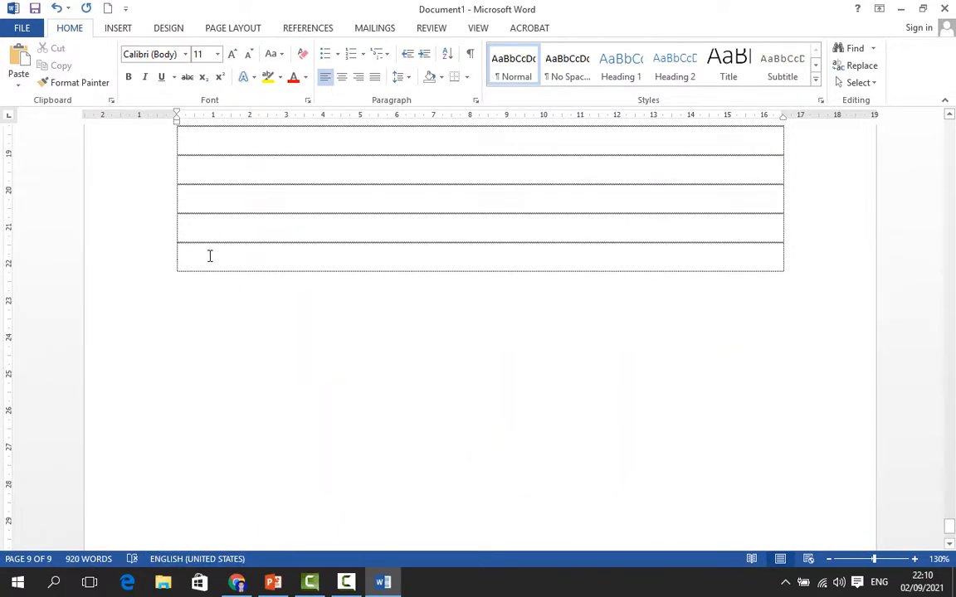
{"action": "scroll", "coordinate": [479, 332], "scroll_direction": "up", "scroll_amount": 10}
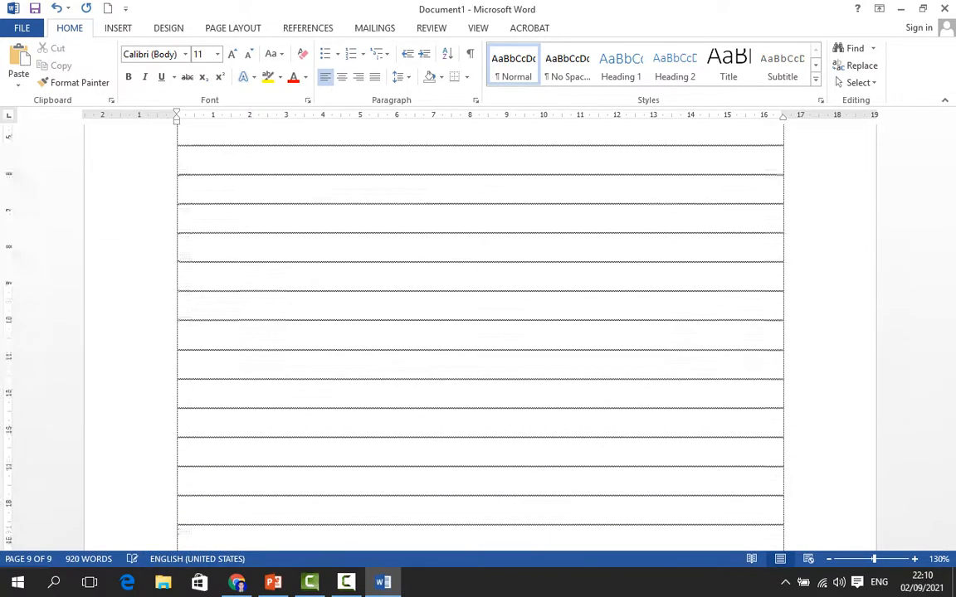
{"action": "scroll", "coordinate": [294, 314], "scroll_direction": "down", "scroll_amount": 20}
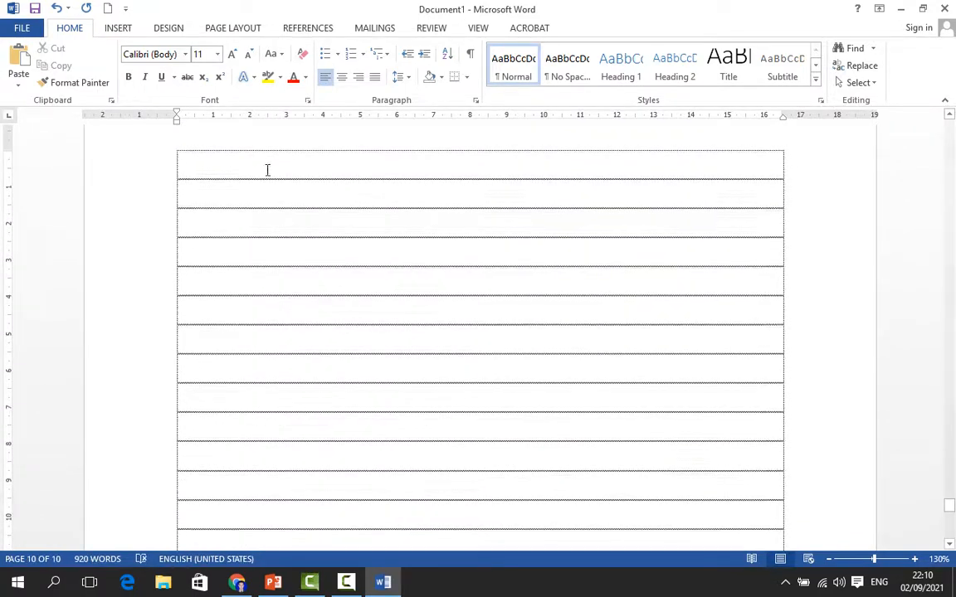
{"action": "scroll", "coordinate": [881, 441], "scroll_direction": "down", "scroll_amount": 5}
{"action": "left_click_drag", "start_coordinate": [953, 502], "coordinate": [951, 123]}
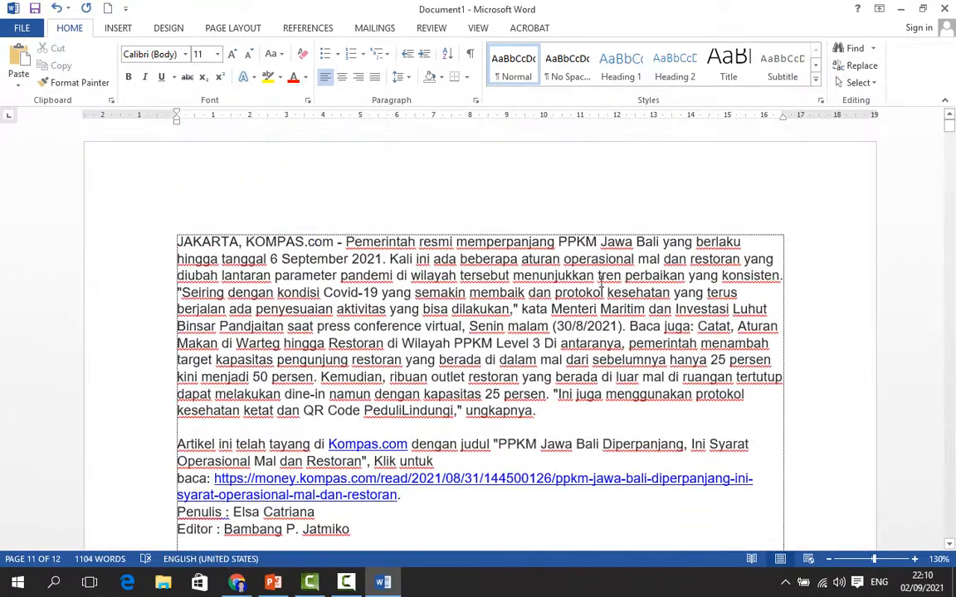
{"action": "left_click", "coordinate": [547, 326]}
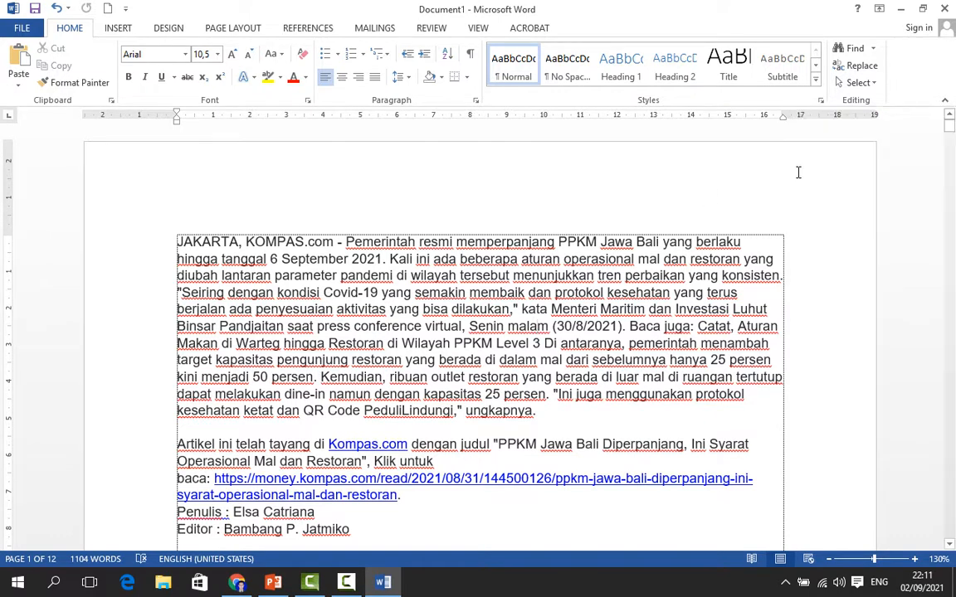
Open Go To and jump to page 5
{"action": "key", "text": "ctrl+g"}
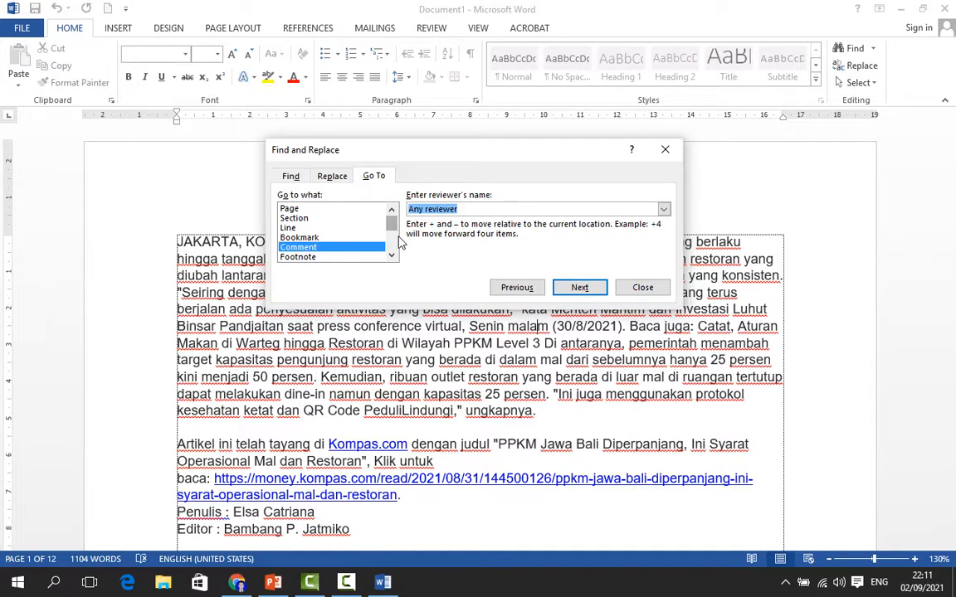
{"action": "left_click", "coordinate": [287, 208]}
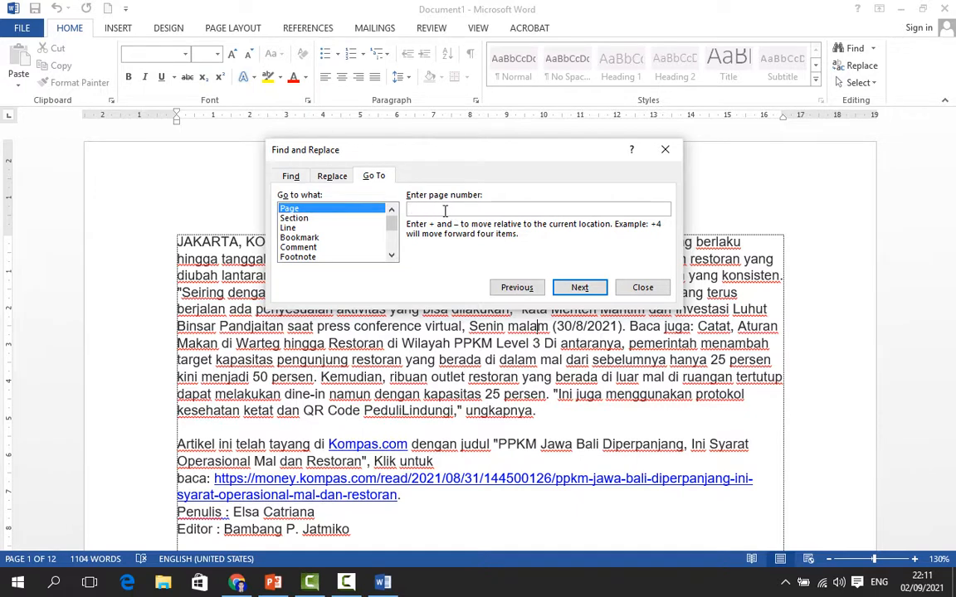
{"action": "type", "text": "5"}
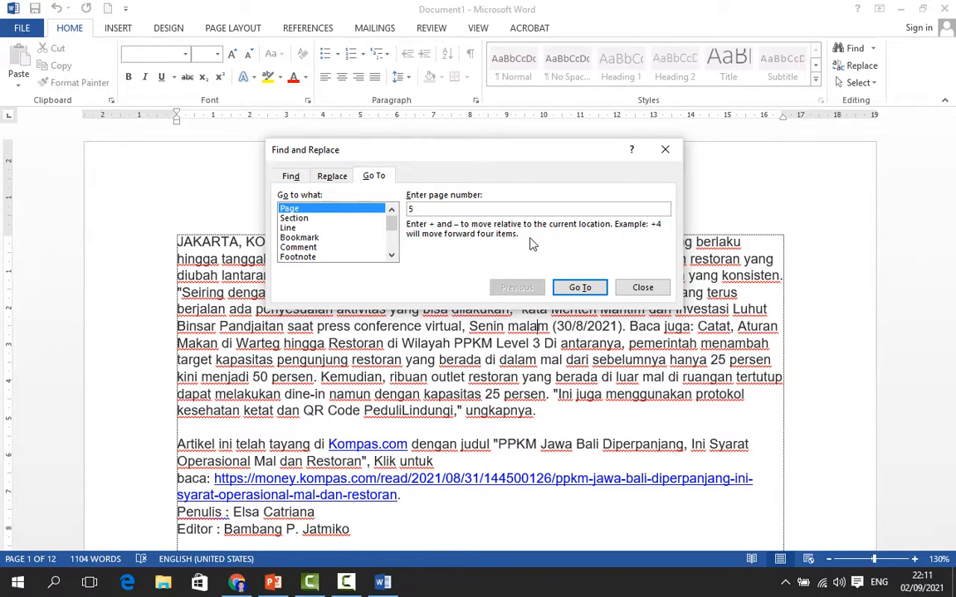
{"action": "left_click", "coordinate": [578, 287]}
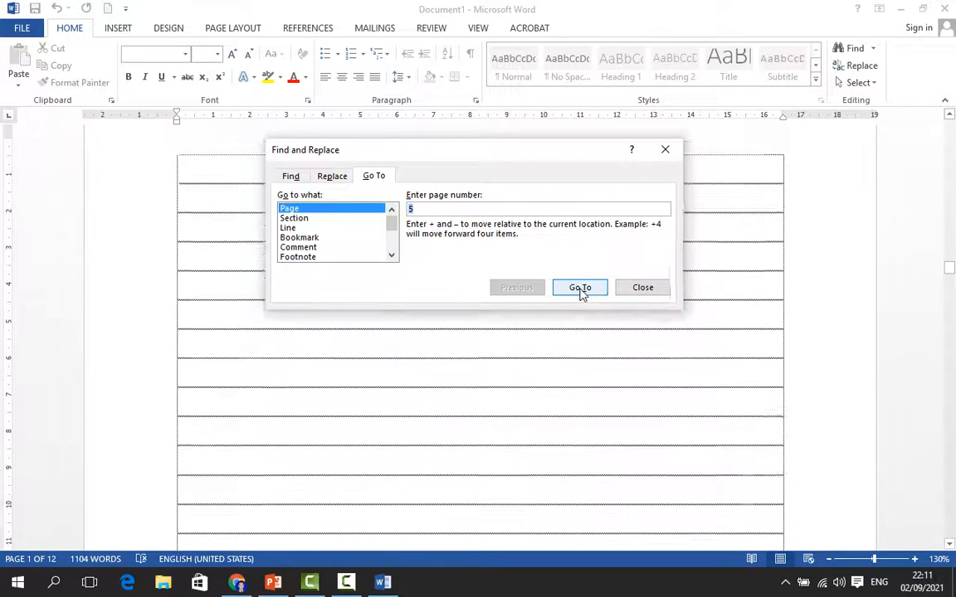
{"action": "left_click", "coordinate": [605, 389]}
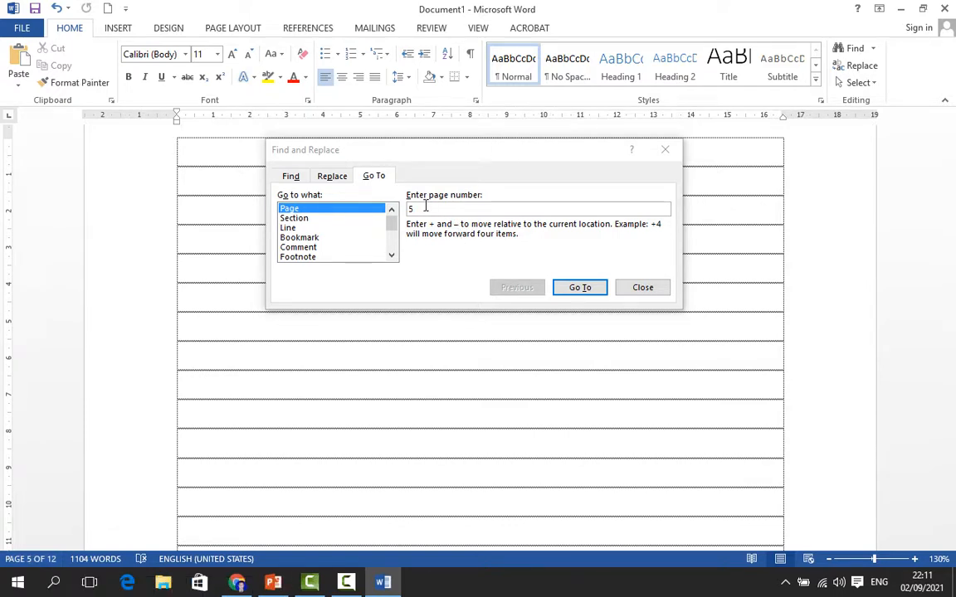
Switch the Go To target to Section and jump to section 2
{"action": "left_click", "coordinate": [306, 220]}
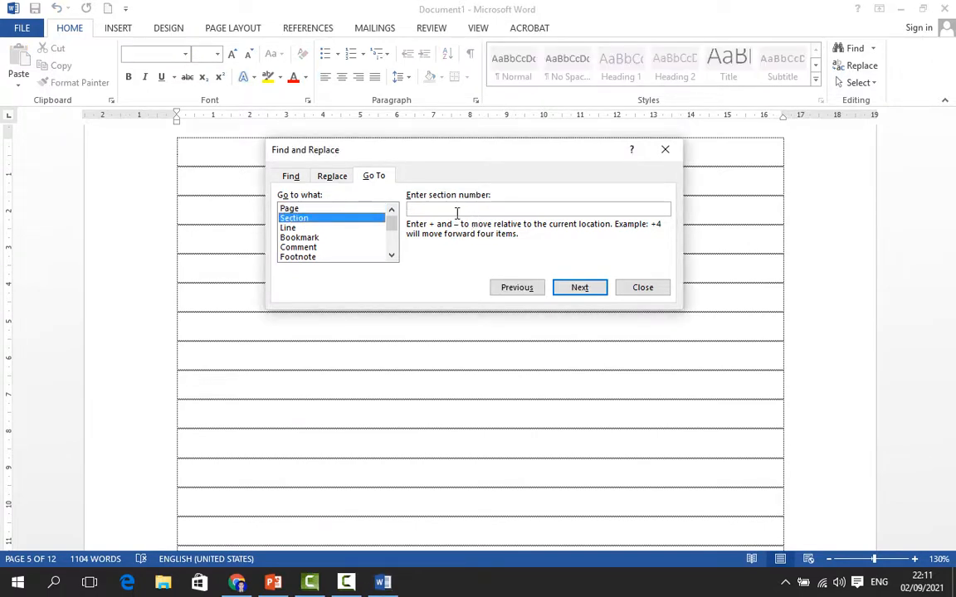
{"action": "type", "text": "2"}
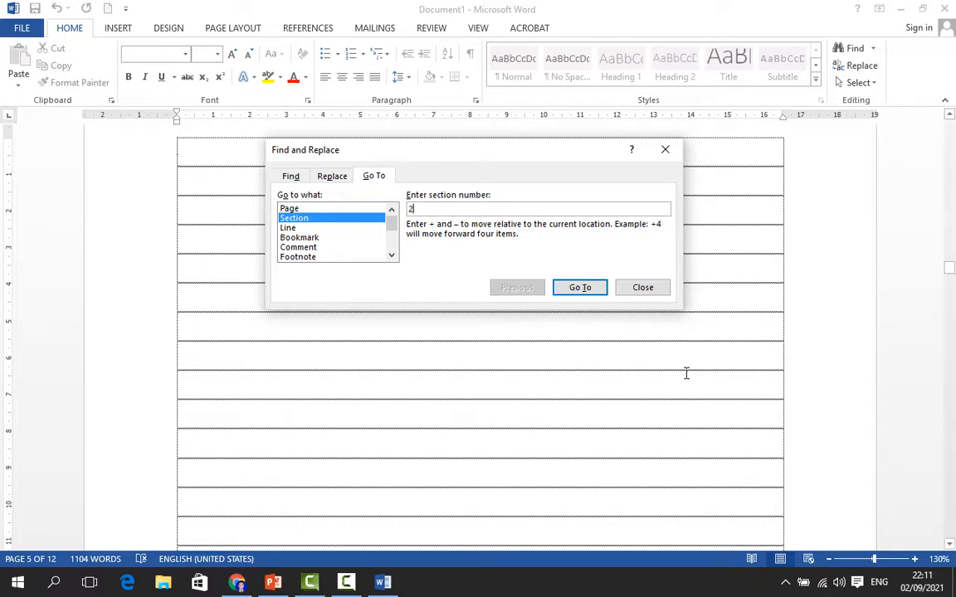
{"action": "left_click", "coordinate": [592, 279]}
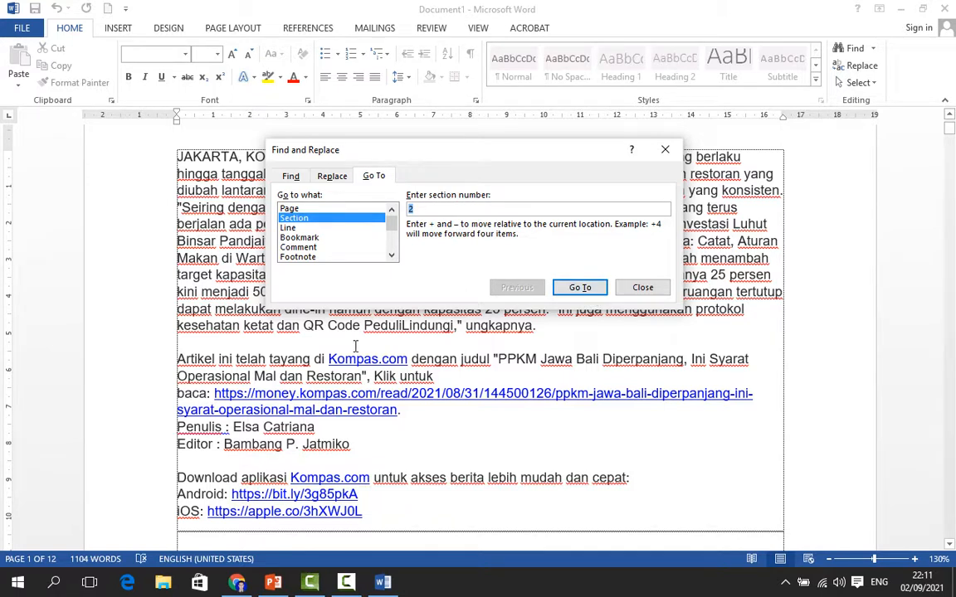
{"action": "left_click", "coordinate": [627, 332]}
Browse the Go to what options Line, Comment, Bookmark, Equation and Footnote
{"action": "left_click", "coordinate": [302, 228]}
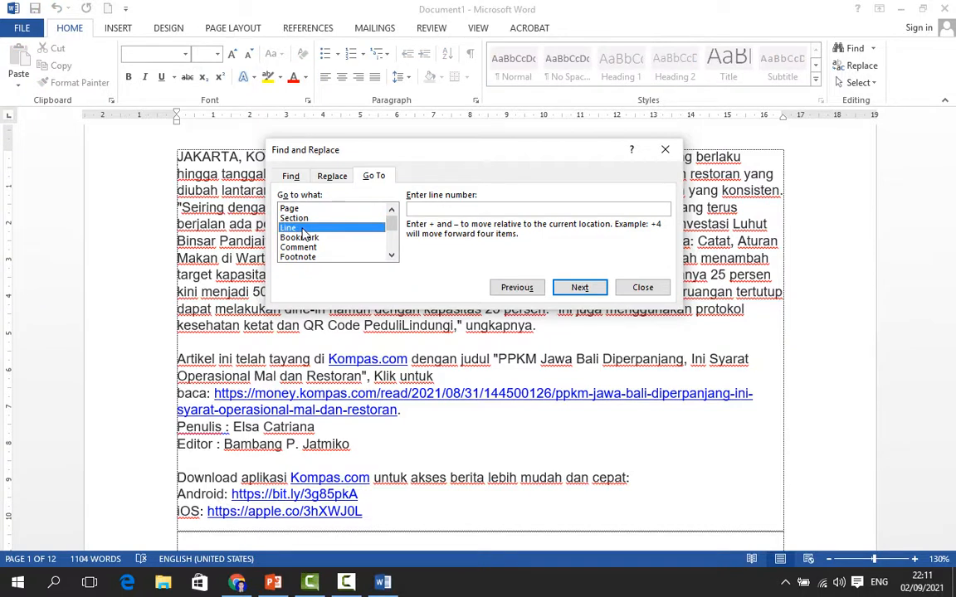
{"action": "left_click", "coordinate": [306, 246]}
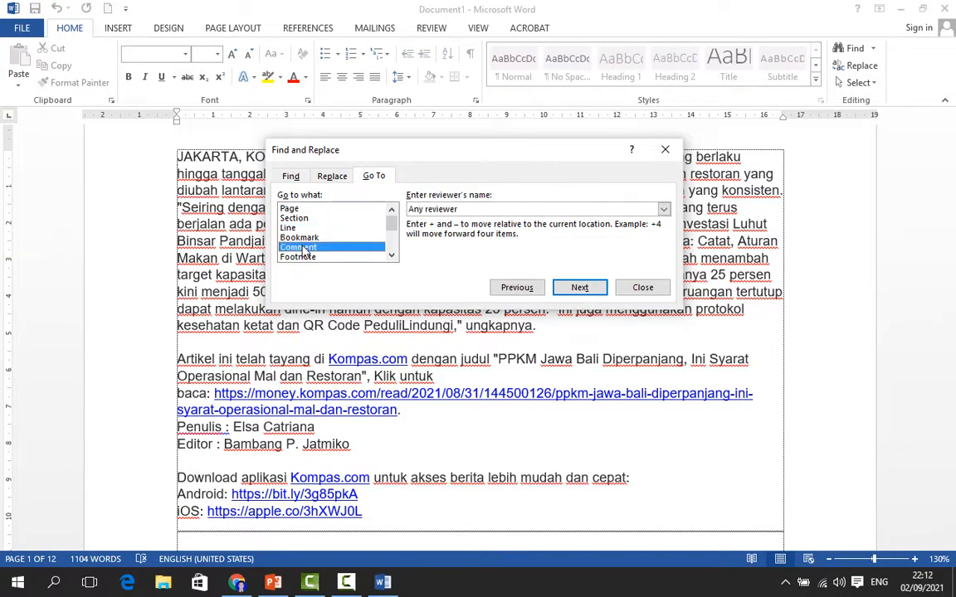
{"action": "left_click", "coordinate": [304, 238]}
{"action": "scroll", "coordinate": [305, 247], "scroll_direction": "down", "scroll_amount": 3}
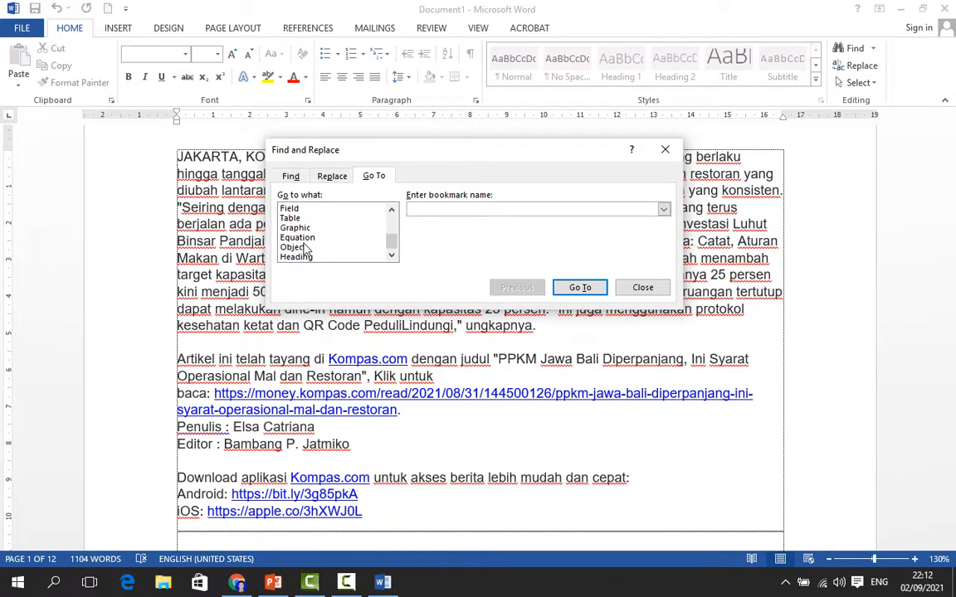
{"action": "left_click", "coordinate": [307, 238]}
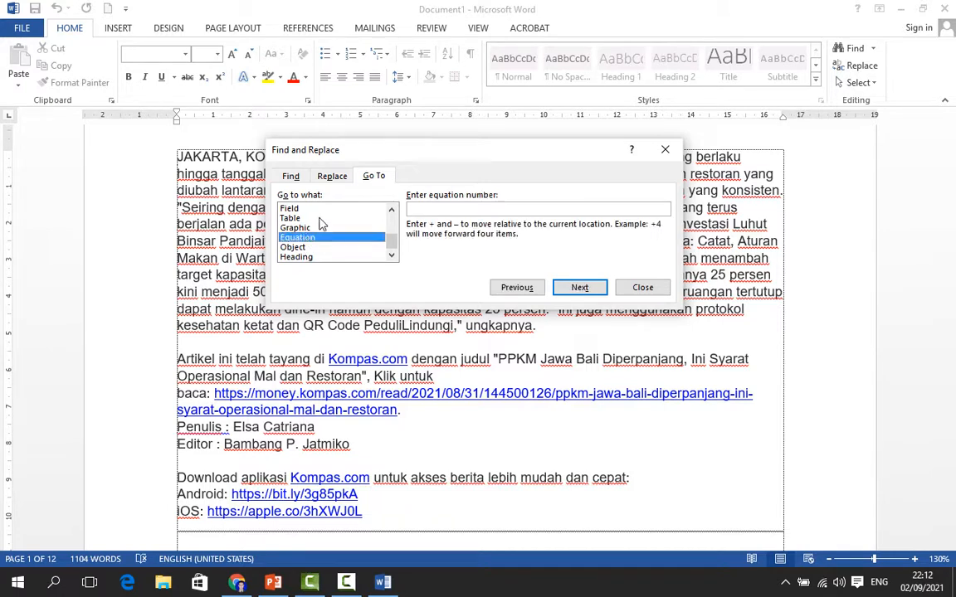
{"action": "scroll", "coordinate": [320, 233], "scroll_direction": "up", "scroll_amount": 2}
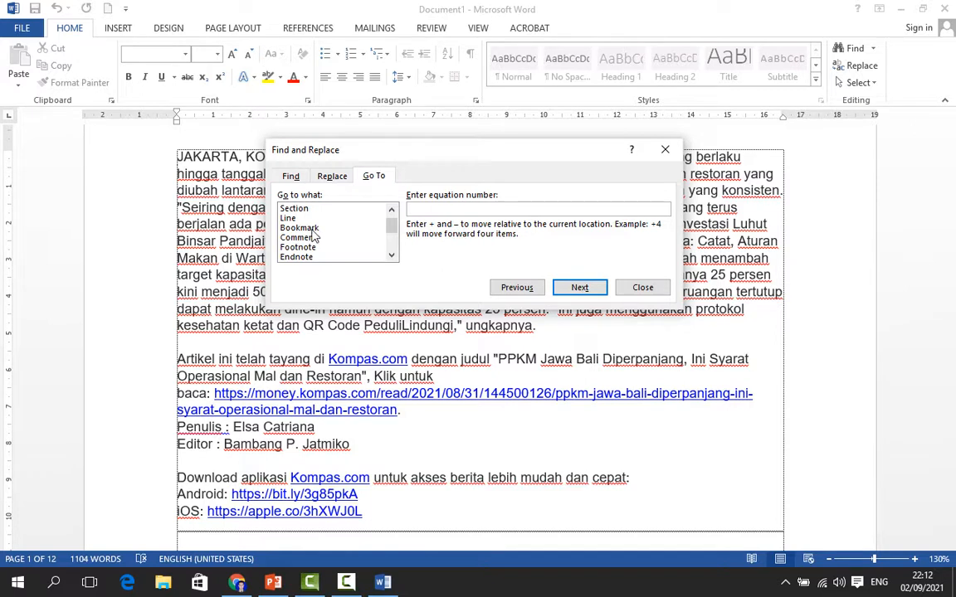
{"action": "left_click", "coordinate": [309, 228]}
{"action": "left_click", "coordinate": [291, 237]}
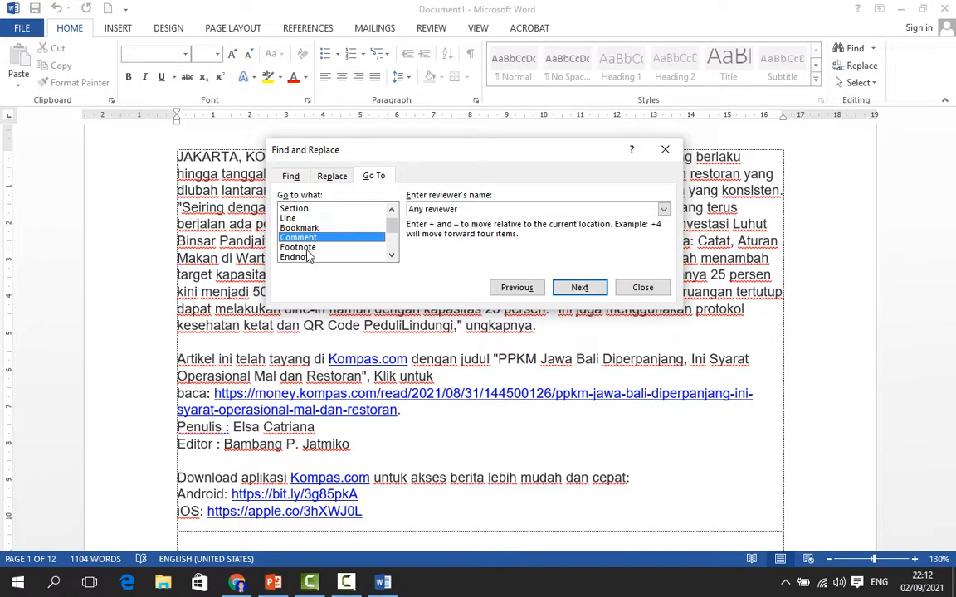
{"action": "left_click", "coordinate": [292, 247]}
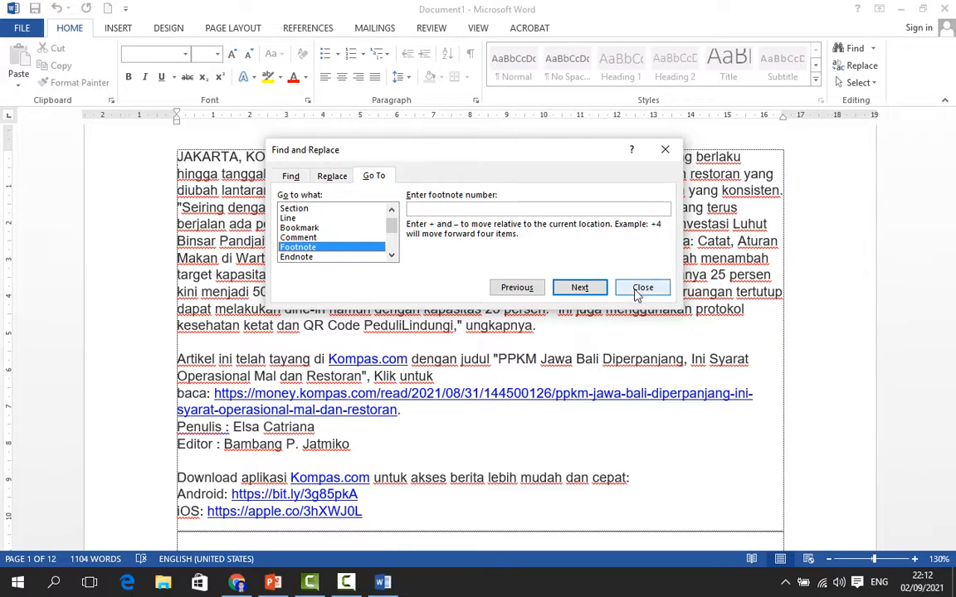
Replace all occurrences of "yang" with "JAKARTA" in the document and close the dialog
{"action": "left_click", "coordinate": [302, 179]}
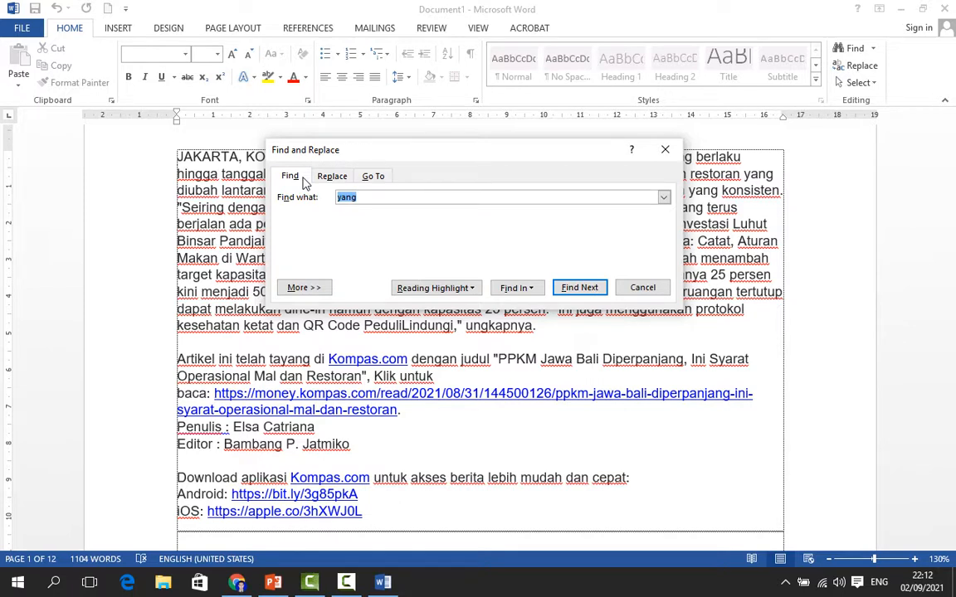
{"action": "left_click", "coordinate": [330, 179]}
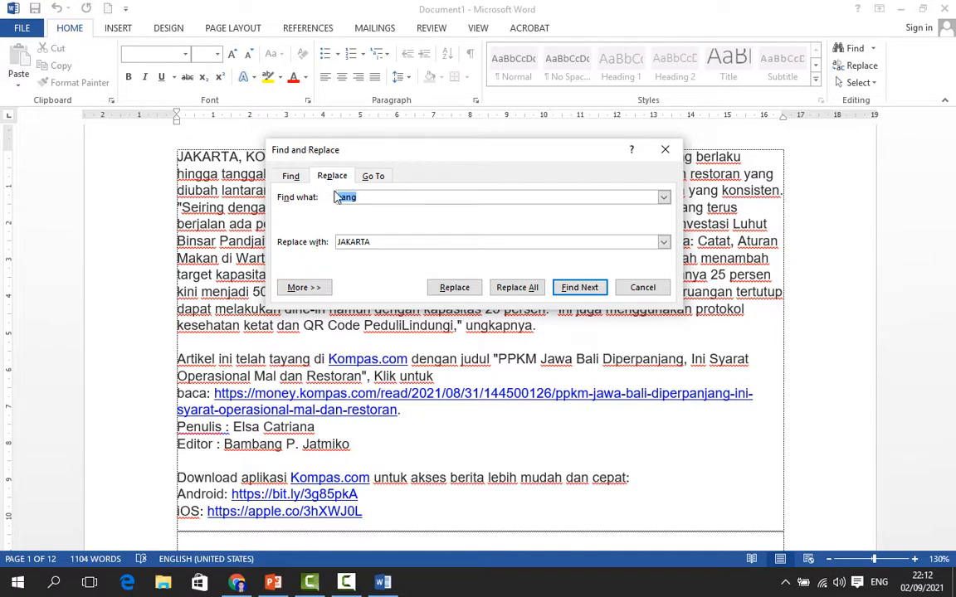
{"action": "left_click", "coordinate": [369, 197]}
{"action": "left_click", "coordinate": [363, 242]}
{"action": "left_click", "coordinate": [530, 289]}
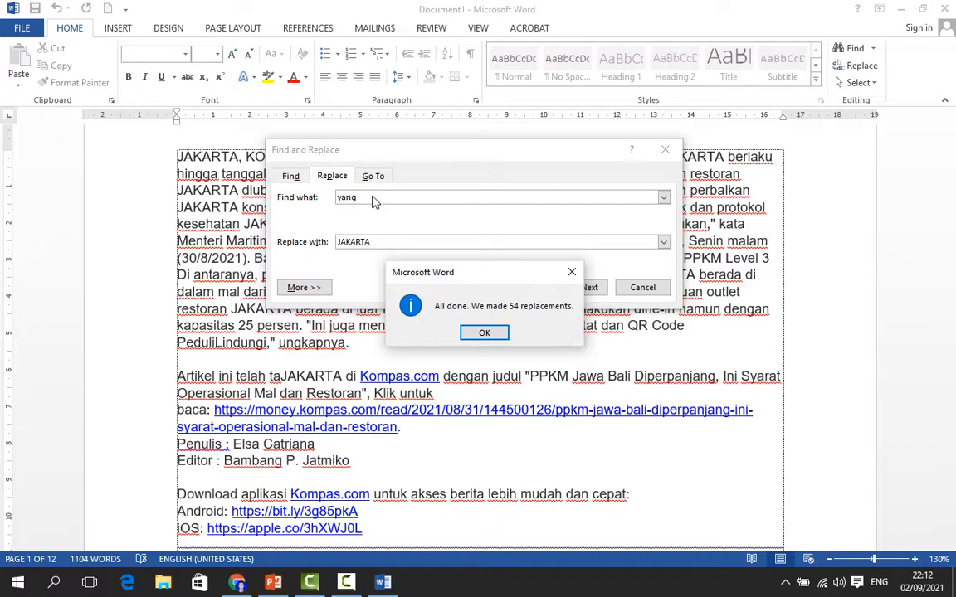
{"action": "left_click", "coordinate": [495, 335]}
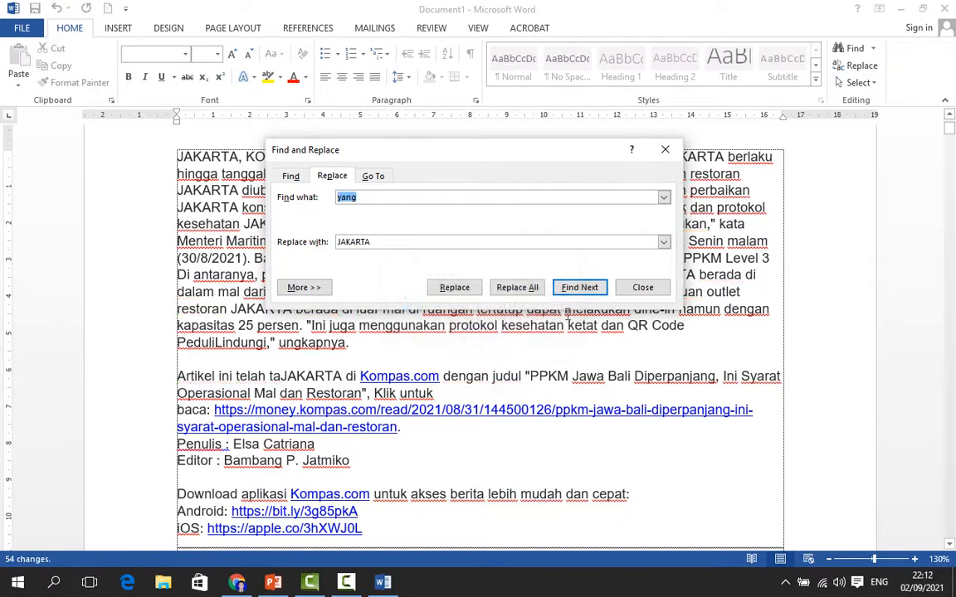
{"action": "left_click", "coordinate": [643, 288]}
Highlight some of the replaced JAKARTA words, then undo the Replace All
{"action": "scroll", "coordinate": [225, 276], "scroll_direction": "up", "scroll_amount": 3}
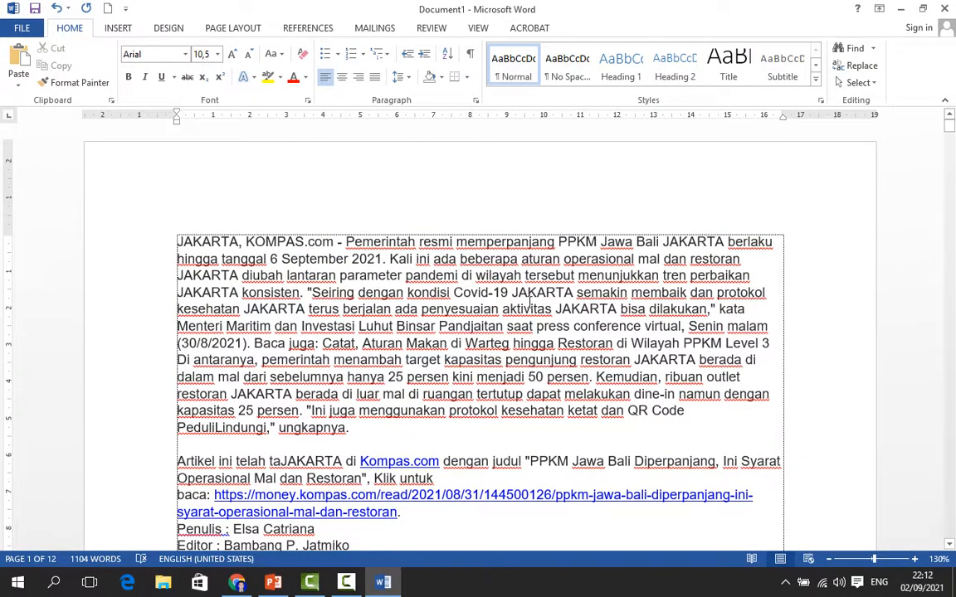
{"action": "left_click_drag", "start_coordinate": [512, 292], "coordinate": [611, 310]}
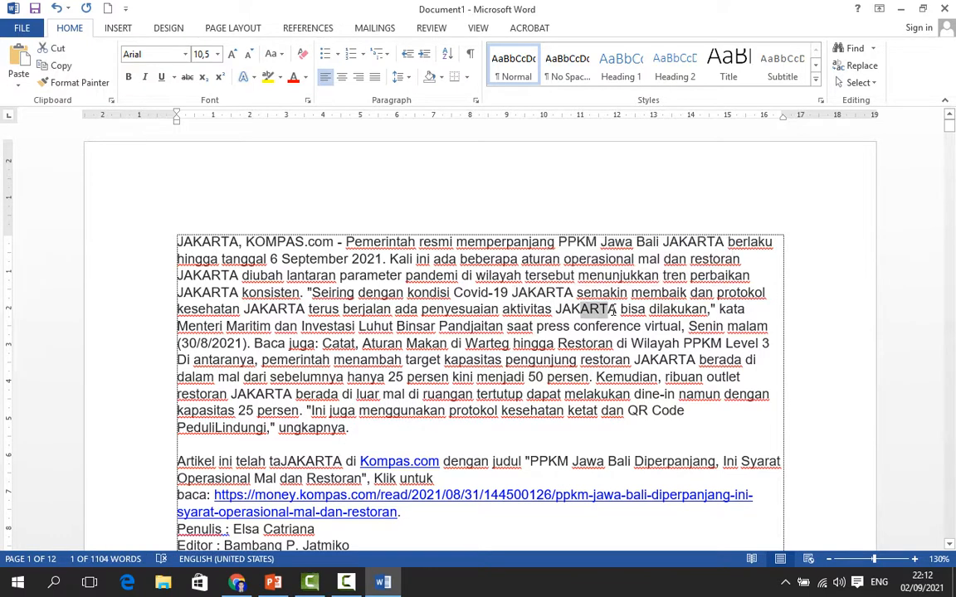
{"action": "double_click", "coordinate": [664, 360]}
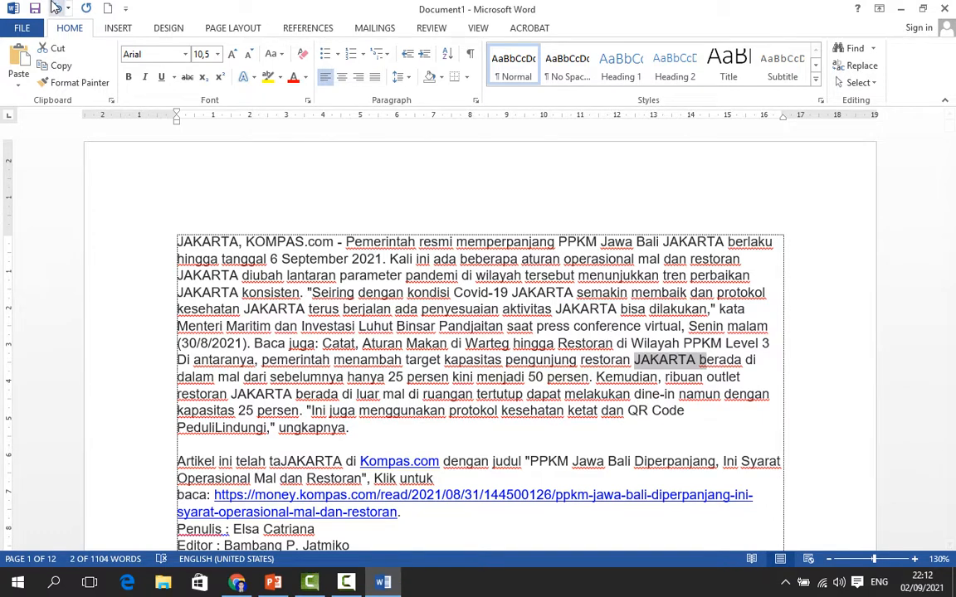
{"action": "left_click", "coordinate": [57, 8]}
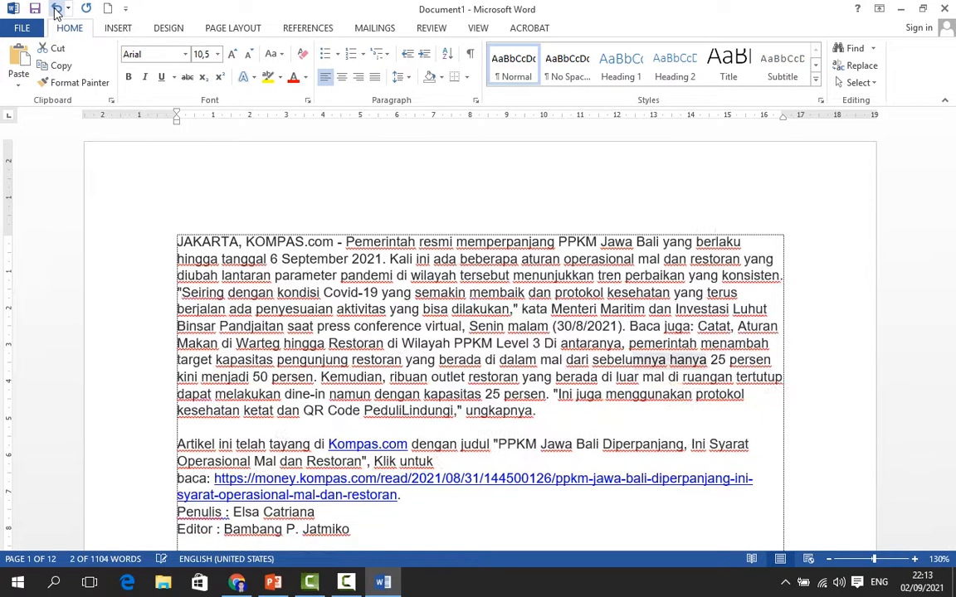
Switch to the PowerPoint lesson outline and back to the Word document
{"action": "left_click", "coordinate": [612, 411]}
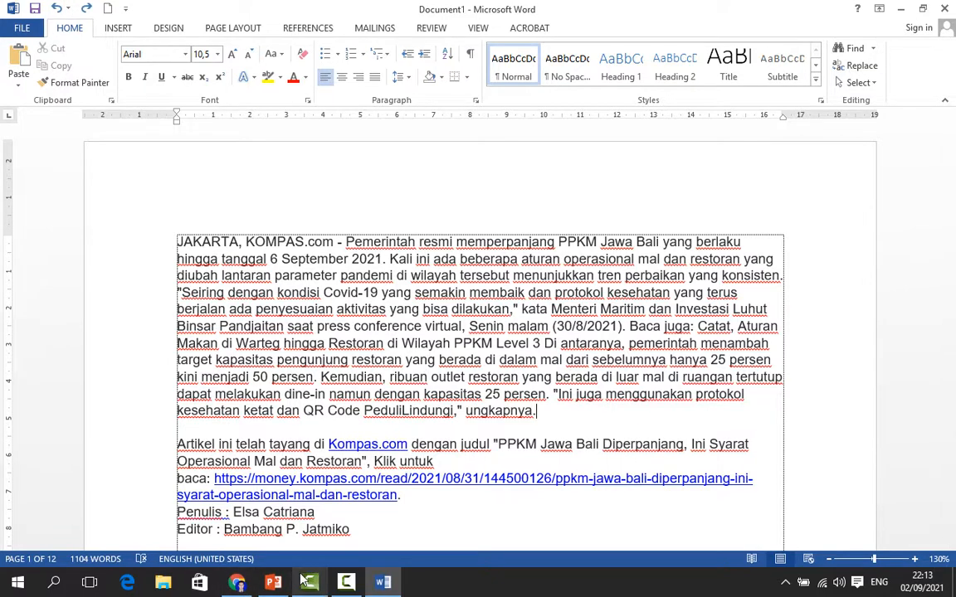
{"action": "left_click", "coordinate": [273, 584]}
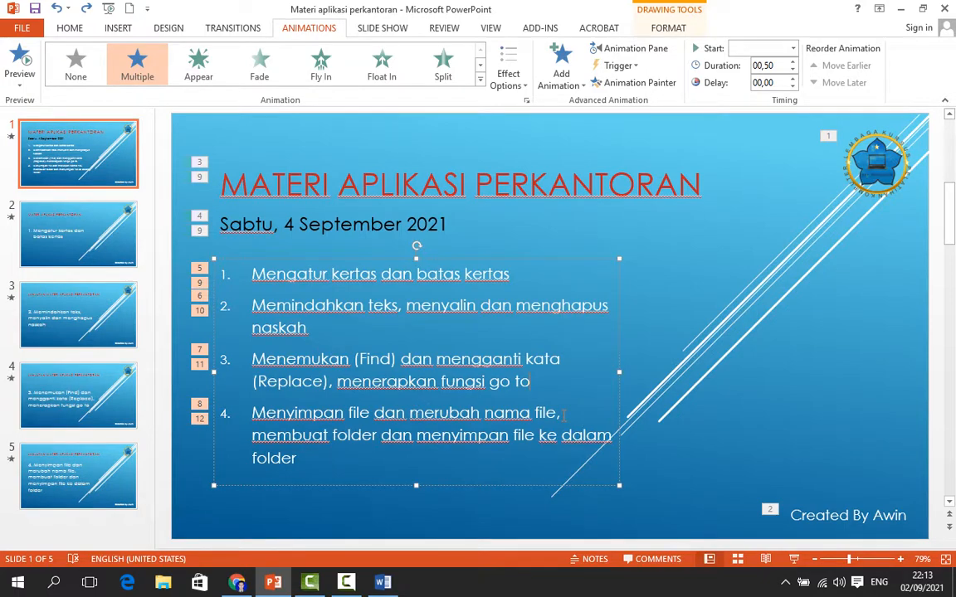
{"action": "left_click", "coordinate": [388, 583]}
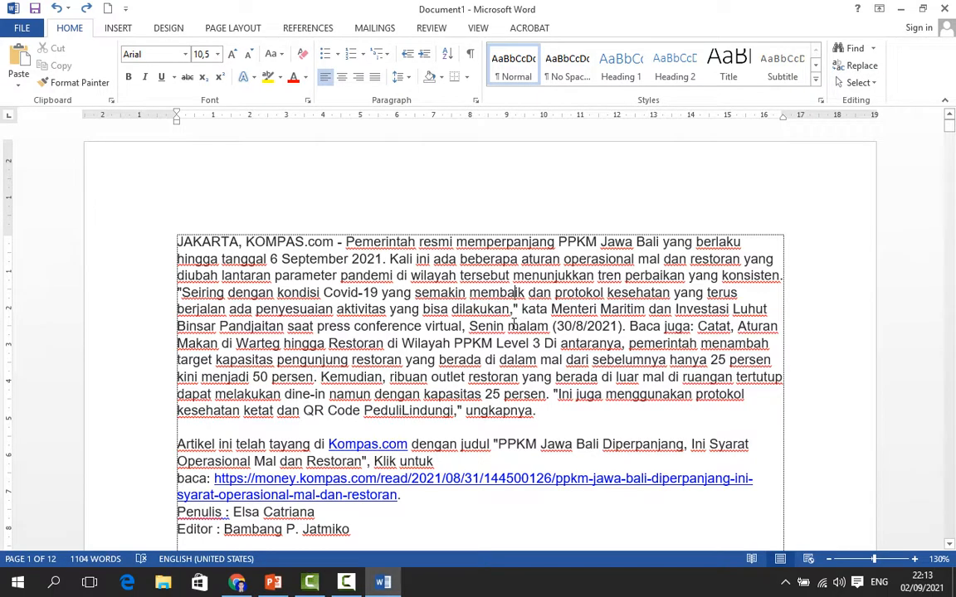
Open the File backstage view of the document
{"action": "scroll", "coordinate": [513, 325], "scroll_direction": "down", "scroll_amount": 5}
{"action": "scroll", "coordinate": [514, 326], "scroll_direction": "up", "scroll_amount": 4}
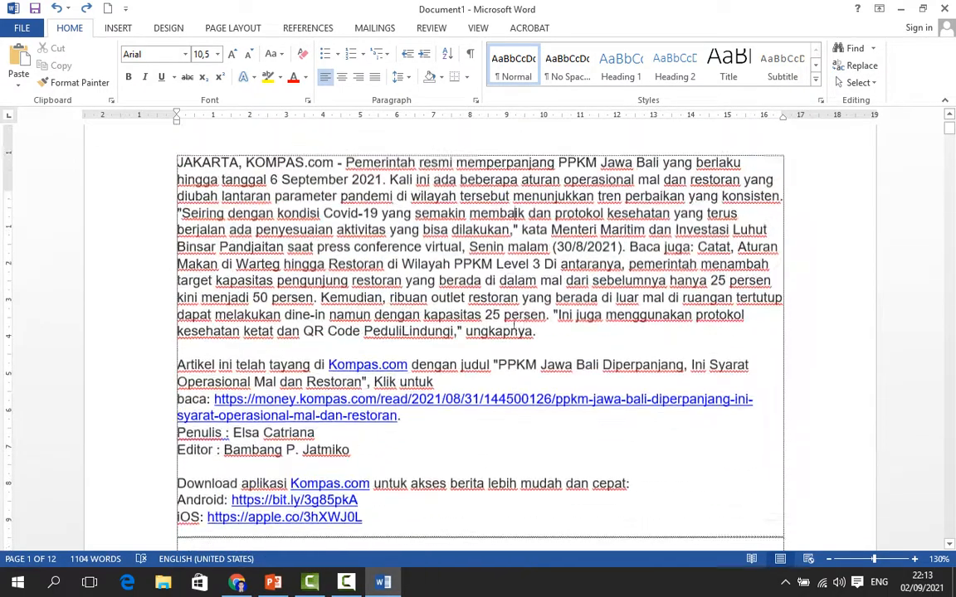
{"action": "scroll", "coordinate": [515, 324], "scroll_direction": "up", "scroll_amount": 1}
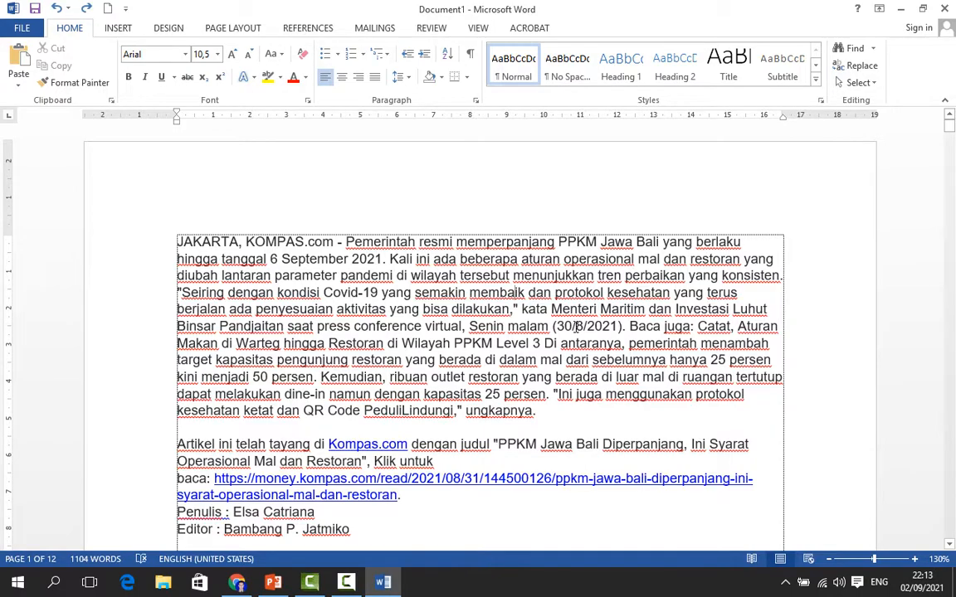
{"action": "scroll", "coordinate": [577, 326], "scroll_direction": "down", "scroll_amount": 8}
{"action": "scroll", "coordinate": [577, 327], "scroll_direction": "up", "scroll_amount": 5}
{"action": "scroll", "coordinate": [577, 327], "scroll_direction": "up", "scroll_amount": 4}
{"action": "left_click", "coordinate": [37, 28]}
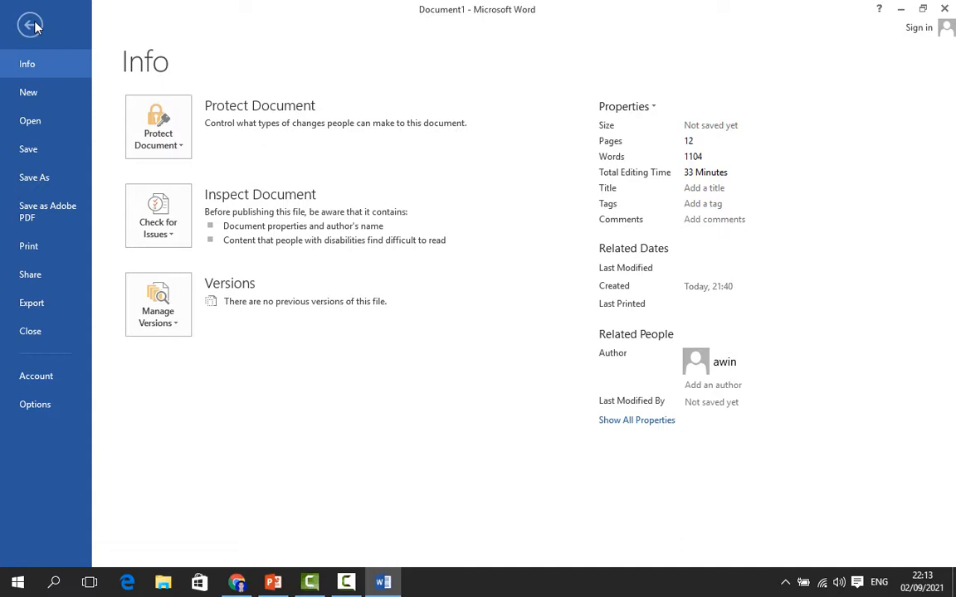
Open the Save As file browser and navigate to Local Disk (D:)
{"action": "left_click", "coordinate": [14, 152]}
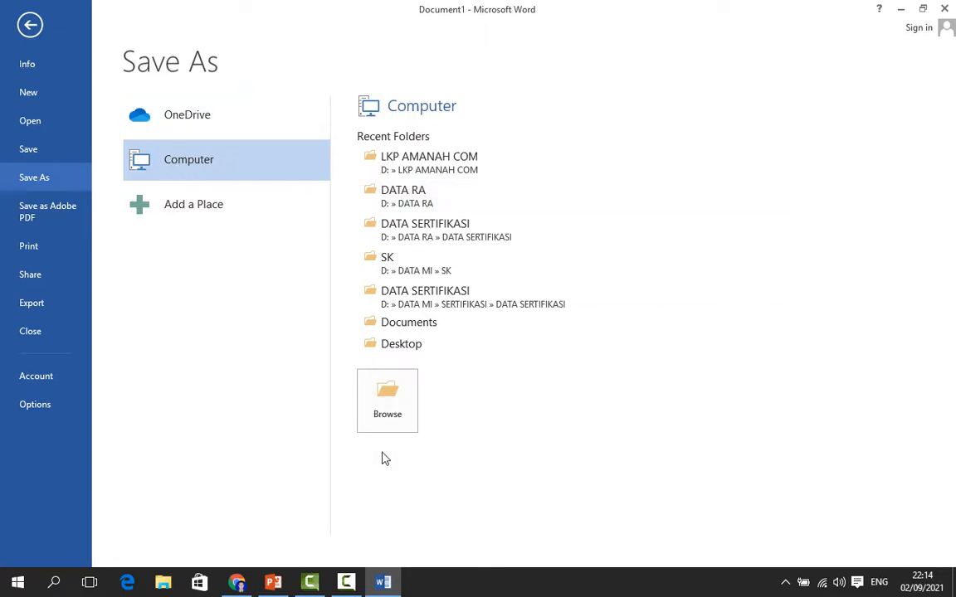
{"action": "left_click", "coordinate": [389, 401]}
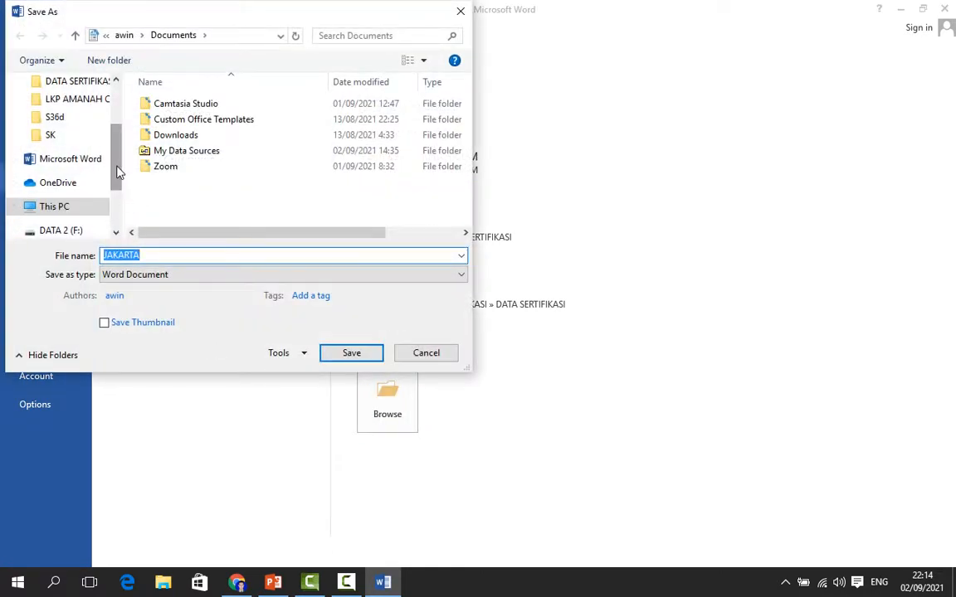
{"action": "left_click_drag", "start_coordinate": [117, 172], "coordinate": [117, 215]}
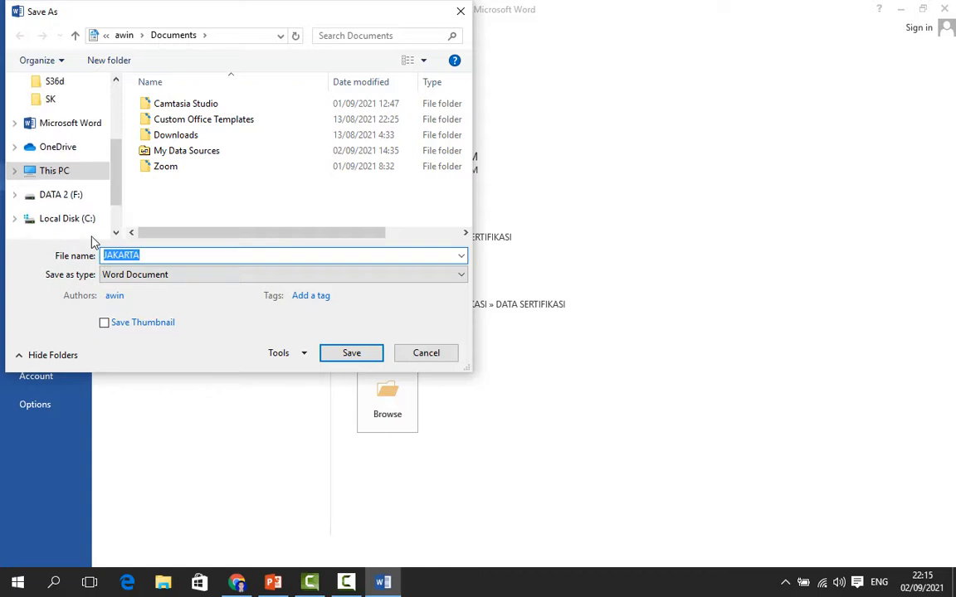
{"action": "scroll", "coordinate": [80, 164], "scroll_direction": "up", "scroll_amount": 3}
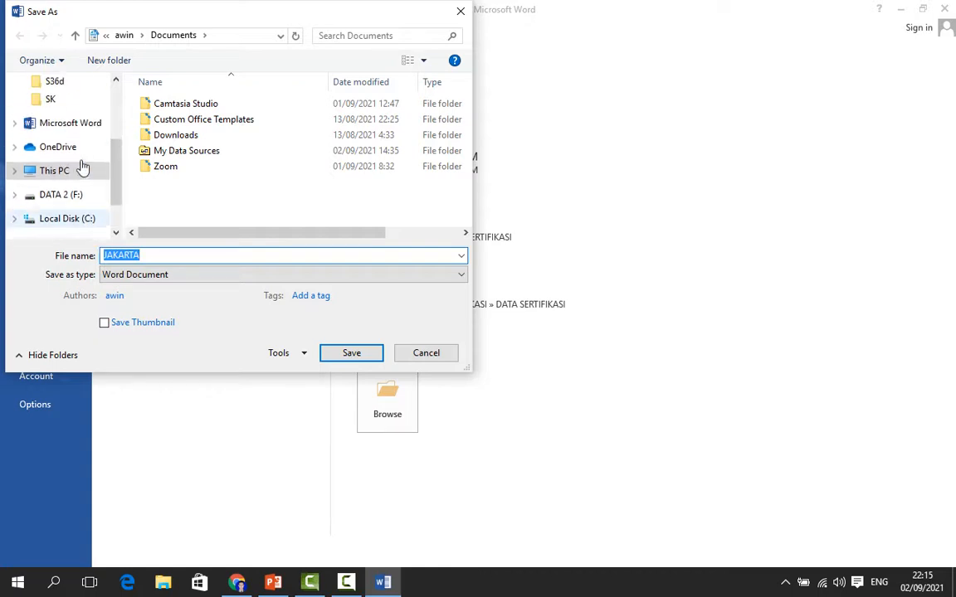
{"action": "scroll", "coordinate": [83, 169], "scroll_direction": "up", "scroll_amount": 3}
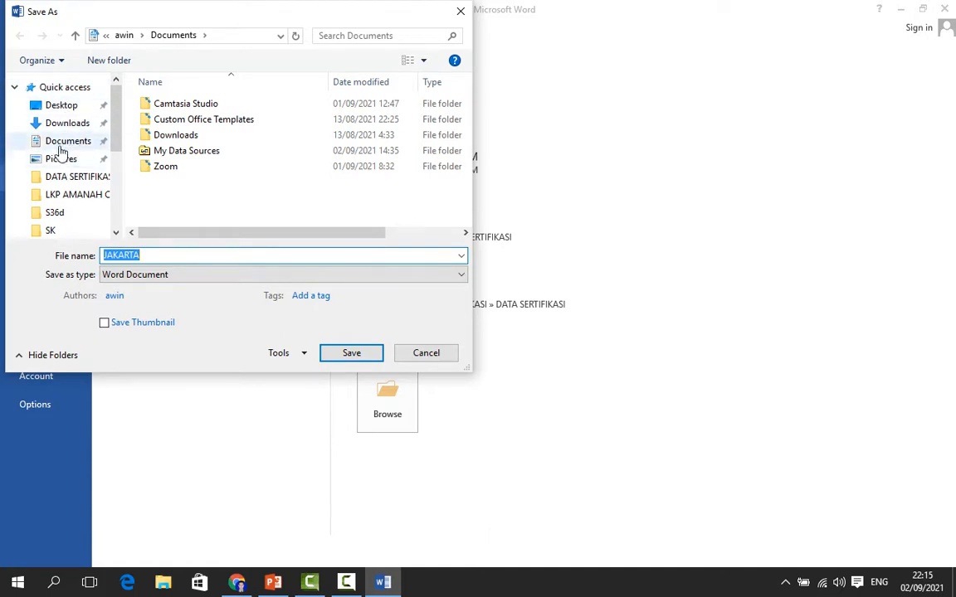
{"action": "left_click", "coordinate": [69, 142]}
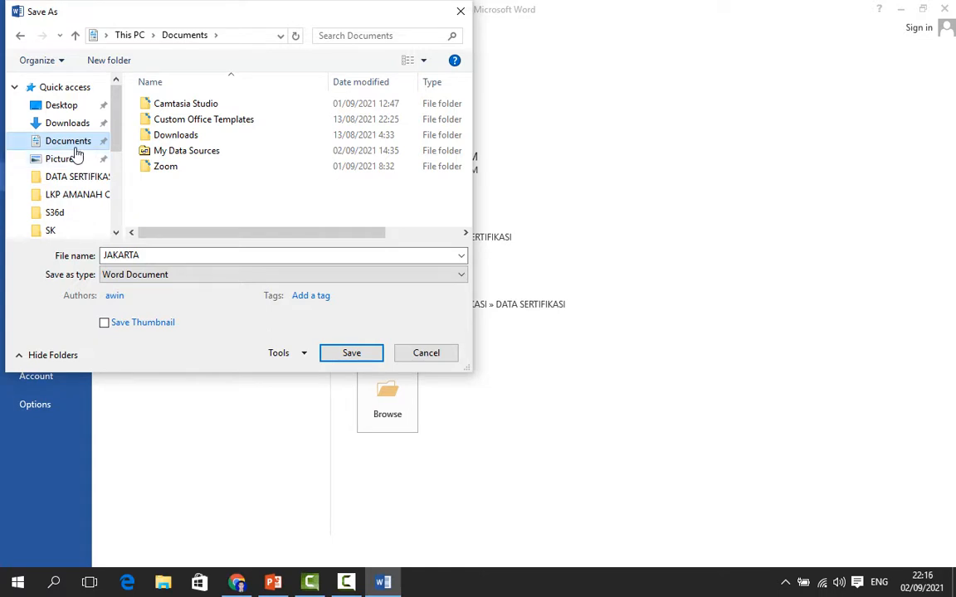
{"action": "scroll", "coordinate": [75, 154], "scroll_direction": "down", "scroll_amount": 2}
{"action": "scroll", "coordinate": [75, 157], "scroll_direction": "down", "scroll_amount": 5}
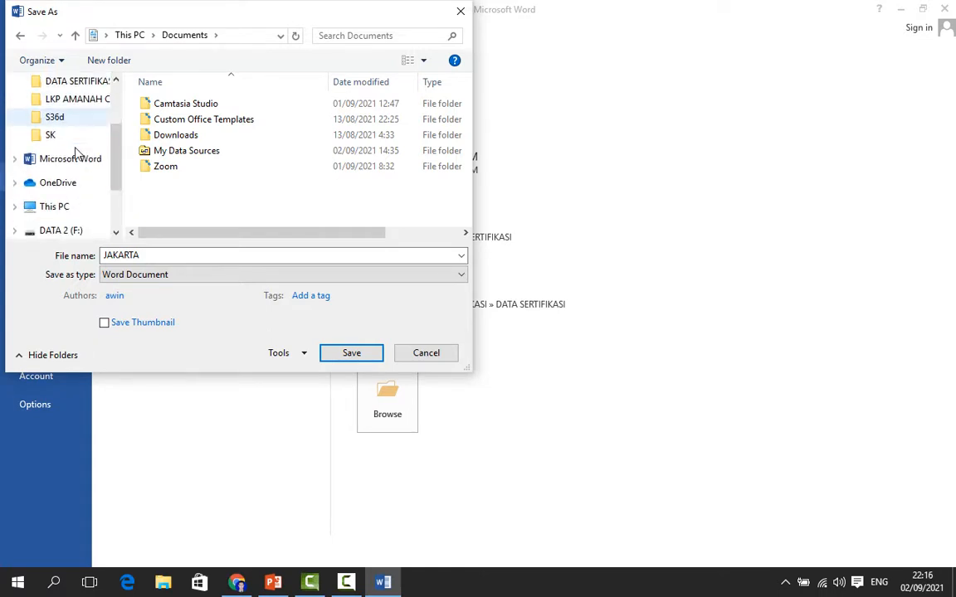
{"action": "scroll", "coordinate": [83, 220], "scroll_direction": "down", "scroll_amount": 1}
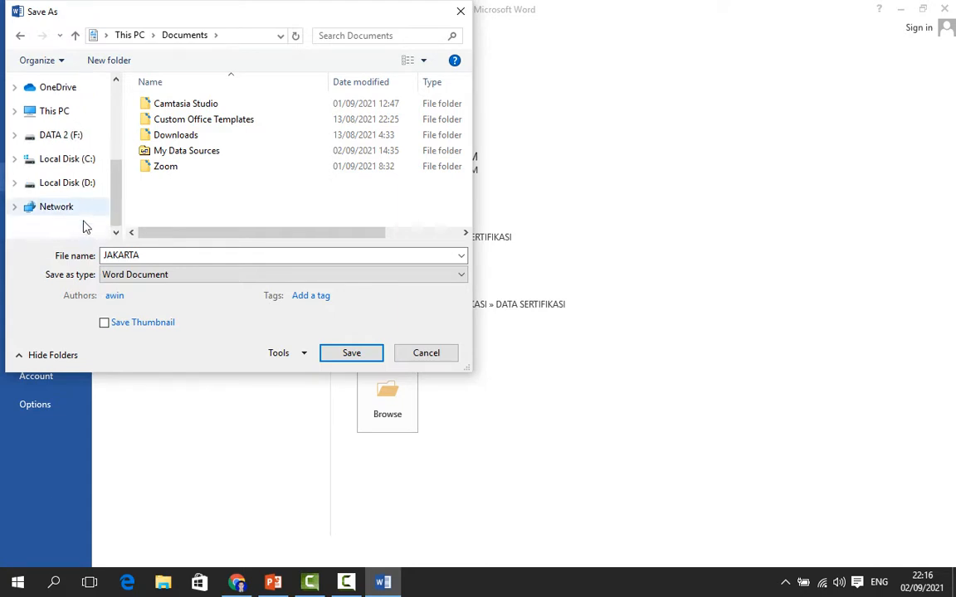
{"action": "left_click", "coordinate": [67, 136]}
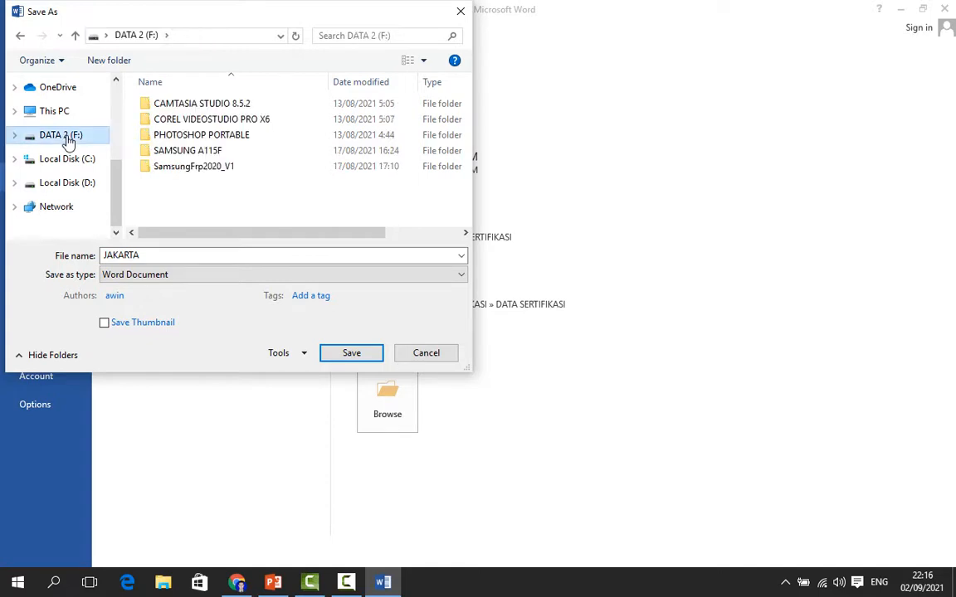
{"action": "left_click", "coordinate": [70, 186]}
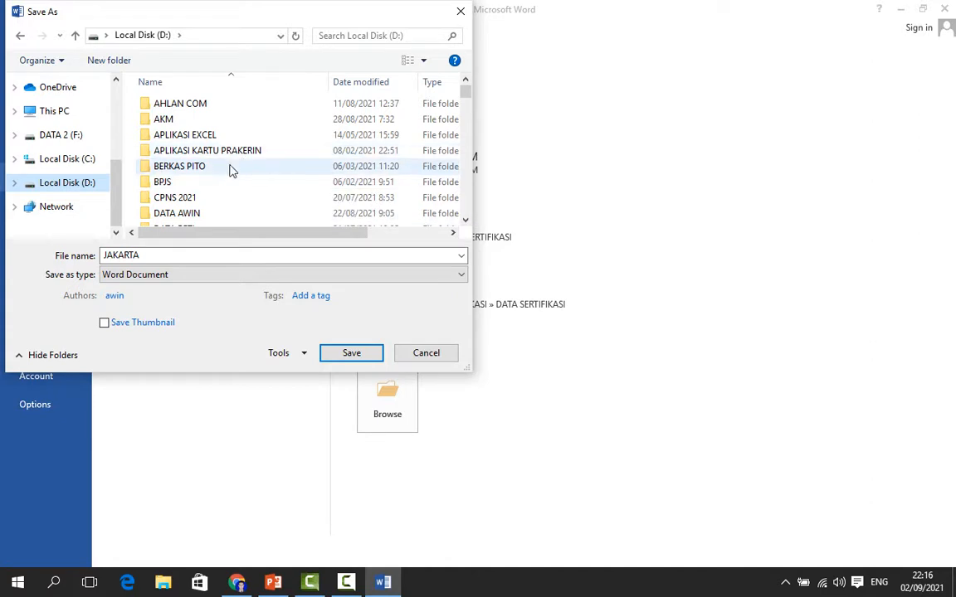
{"action": "scroll", "coordinate": [264, 147], "scroll_direction": "down", "scroll_amount": 4}
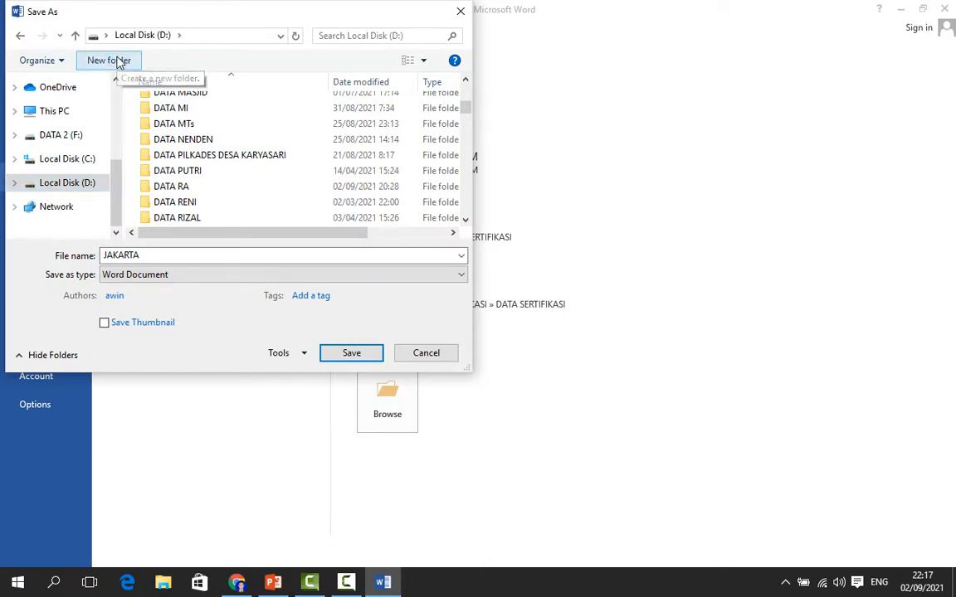
Create a new folder on Local Disk (D:) named DOKUMEN followed by the owner's first name
{"action": "left_click", "coordinate": [116, 60]}
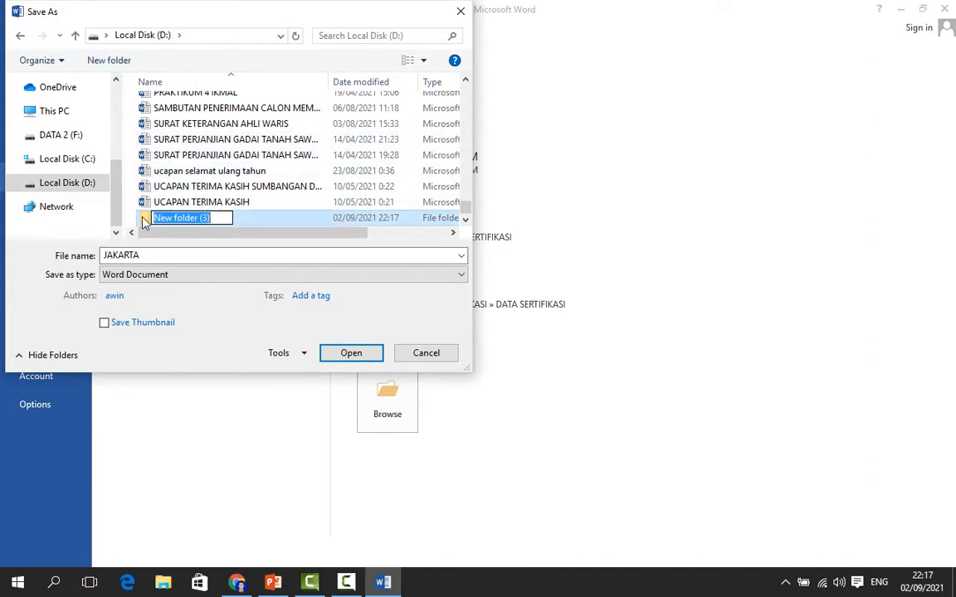
{"action": "left_click", "coordinate": [217, 218]}
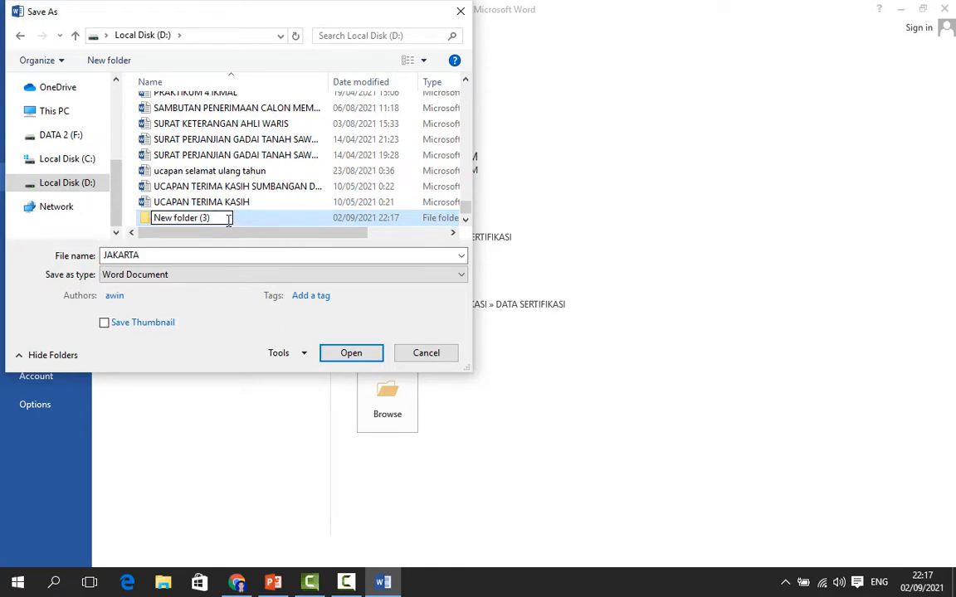
{"action": "key", "text": "BackSpace"}
{"action": "key", "text": "BackSpace"}
{"action": "key", "text": "BackSpace"}
{"action": "key", "text": "BackSpace"}
{"action": "key", "text": "BackSpace"}
{"action": "key", "text": "BackSpace"}
{"action": "key", "text": "BackSpace"}
{"action": "key", "text": "BackSpace"}
{"action": "key", "text": "BackSpace"}
{"action": "key", "text": "BackSpace"}
{"action": "key", "text": "BackSpace"}
{"action": "key", "text": "BackSpace"}
{"action": "key", "text": "BackSpace"}
{"action": "key", "text": "BackSpace"}
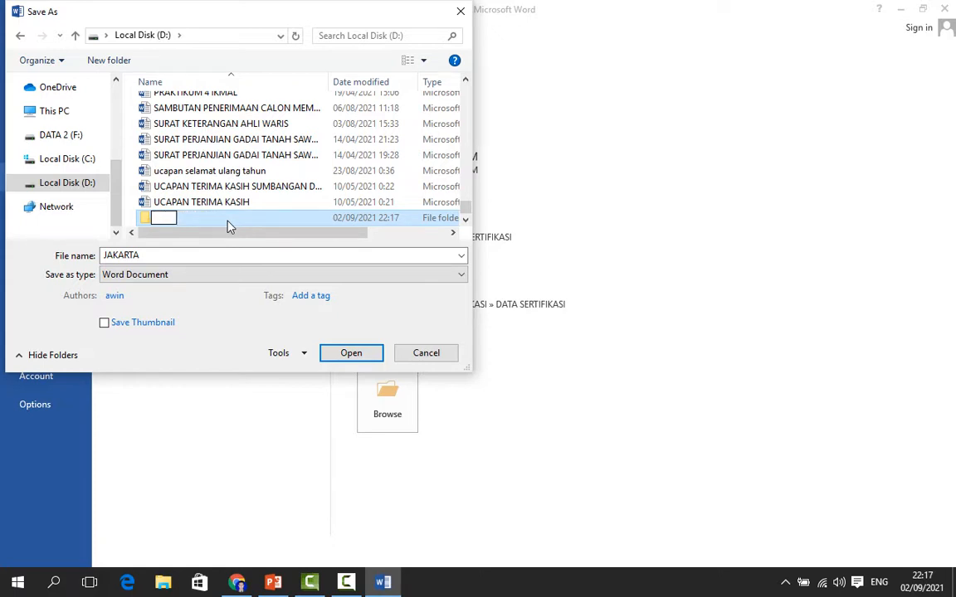
{"action": "type", "text": "DOKU"}
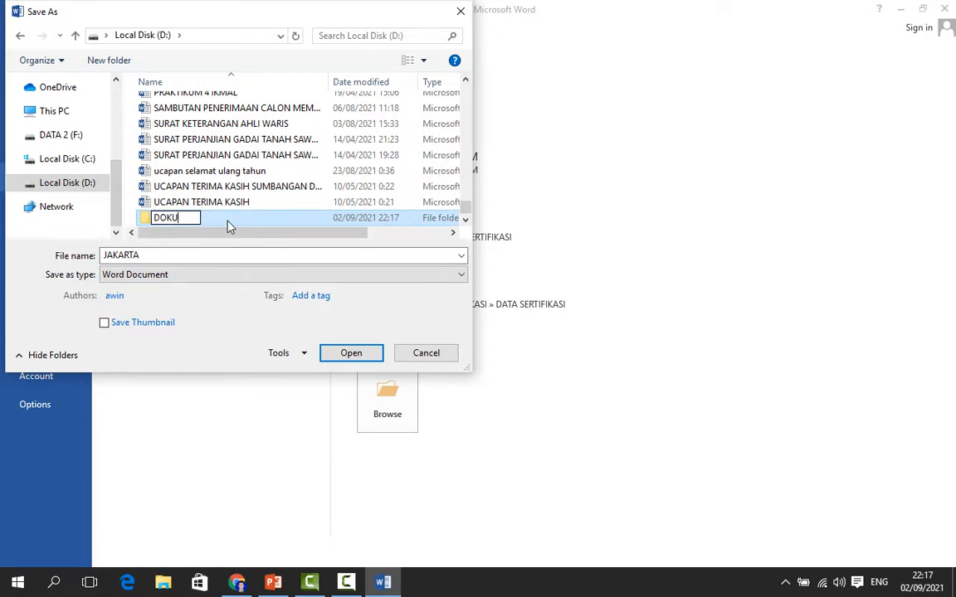
{"action": "type", "text": "MEN AHMAD"}
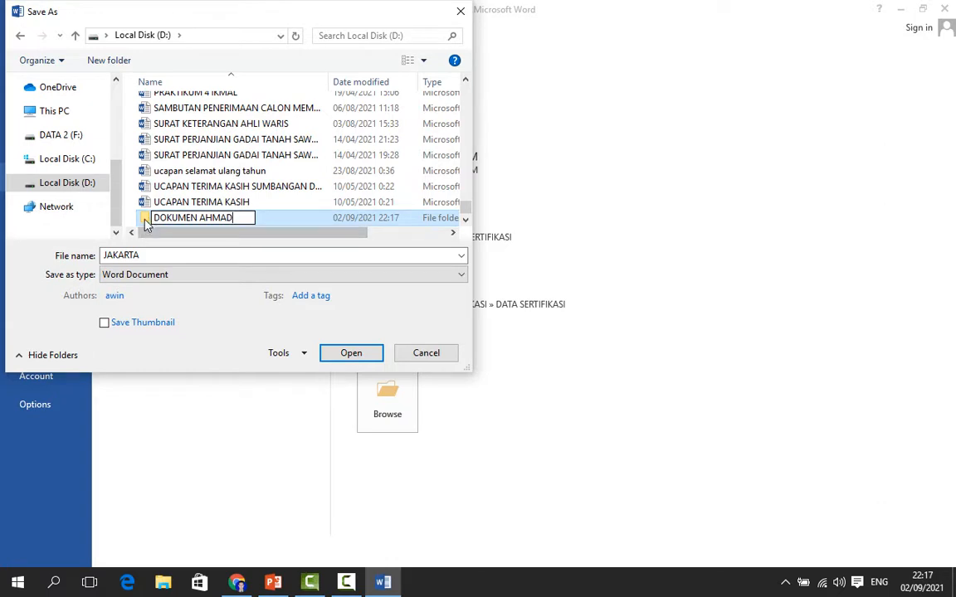
{"action": "key", "text": "Return"}
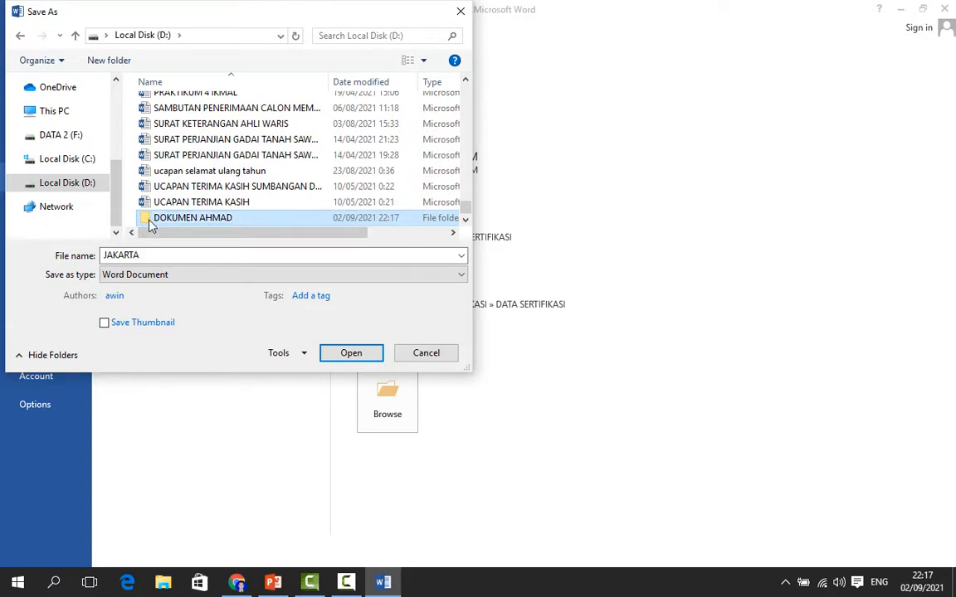
Open the new DOKUMEN folder as the save location
{"action": "double_click", "coordinate": [149, 223]}
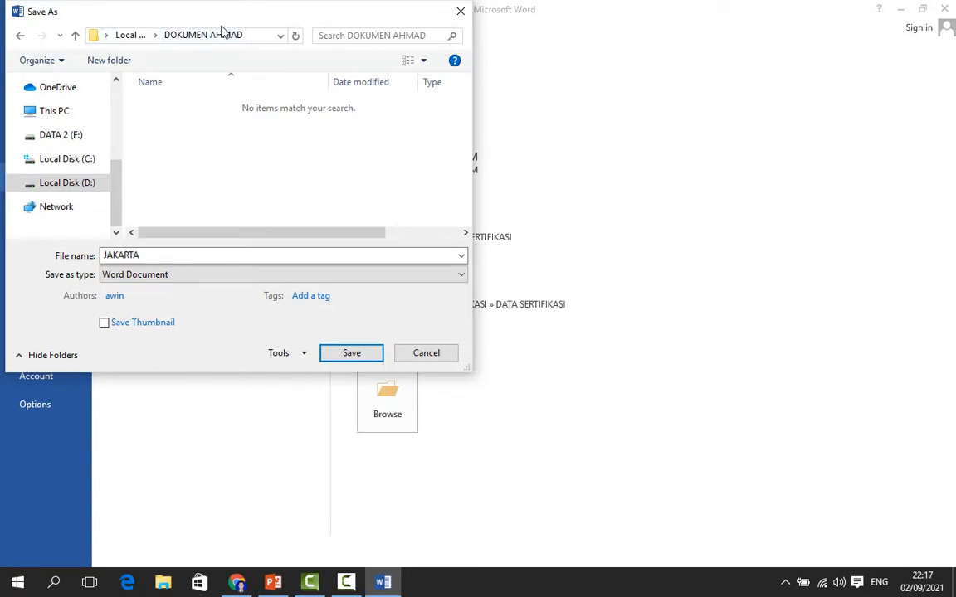
{"action": "left_click", "coordinate": [115, 35]}
{"action": "double_click", "coordinate": [166, 104]}
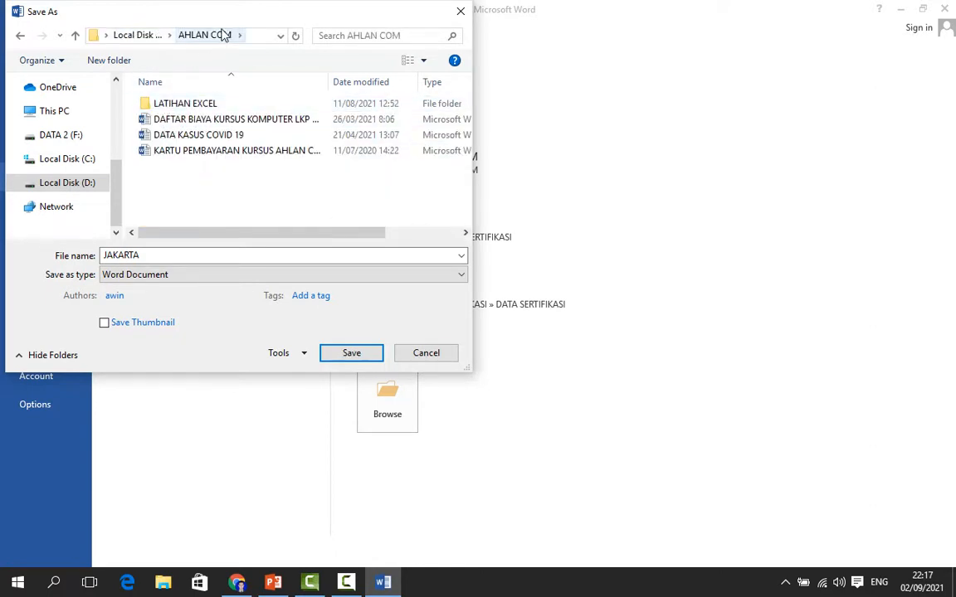
{"action": "left_click", "coordinate": [117, 37]}
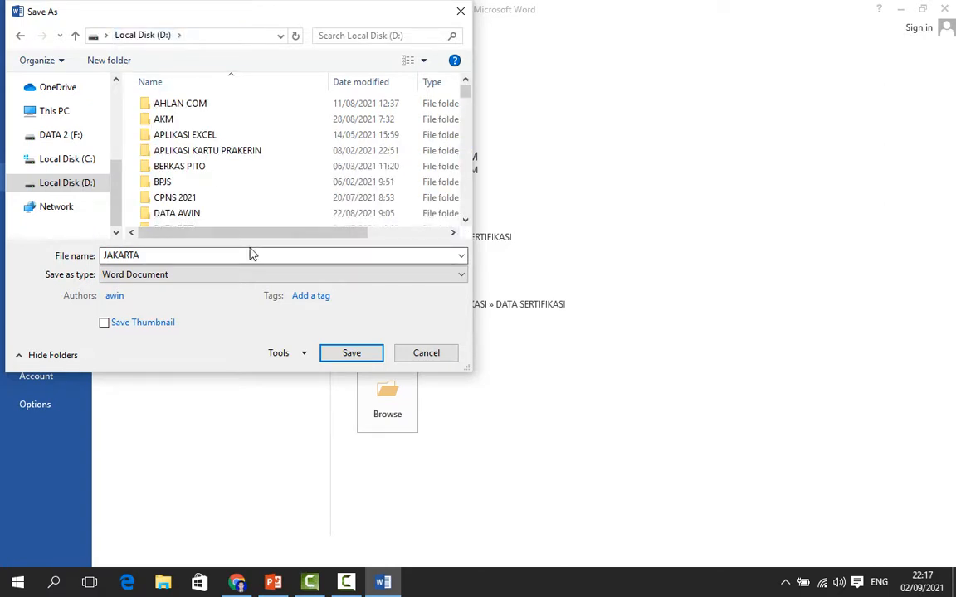
{"action": "scroll", "coordinate": [213, 213], "scroll_direction": "down", "scroll_amount": 7}
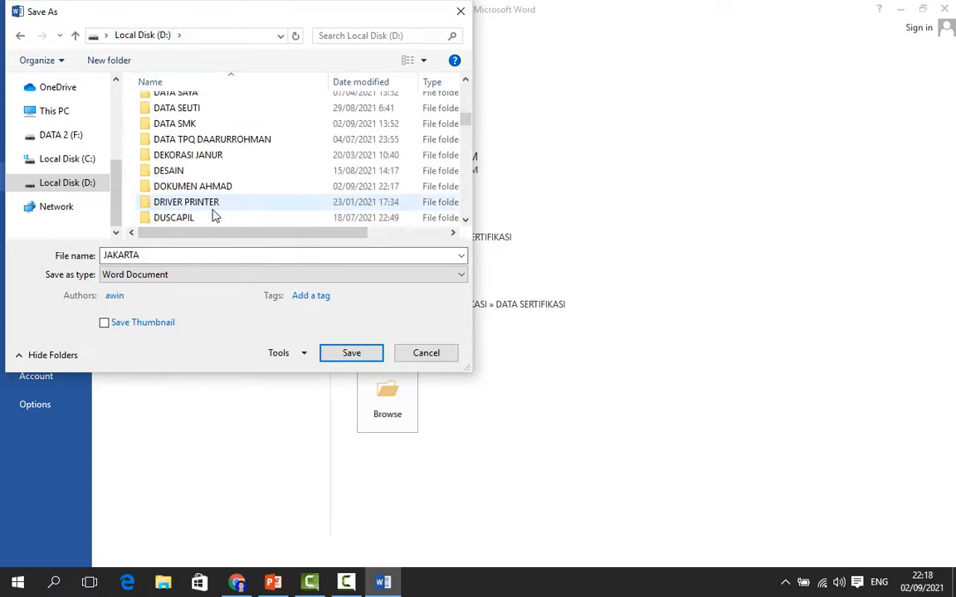
{"action": "left_click", "coordinate": [196, 188]}
{"action": "double_click", "coordinate": [173, 190]}
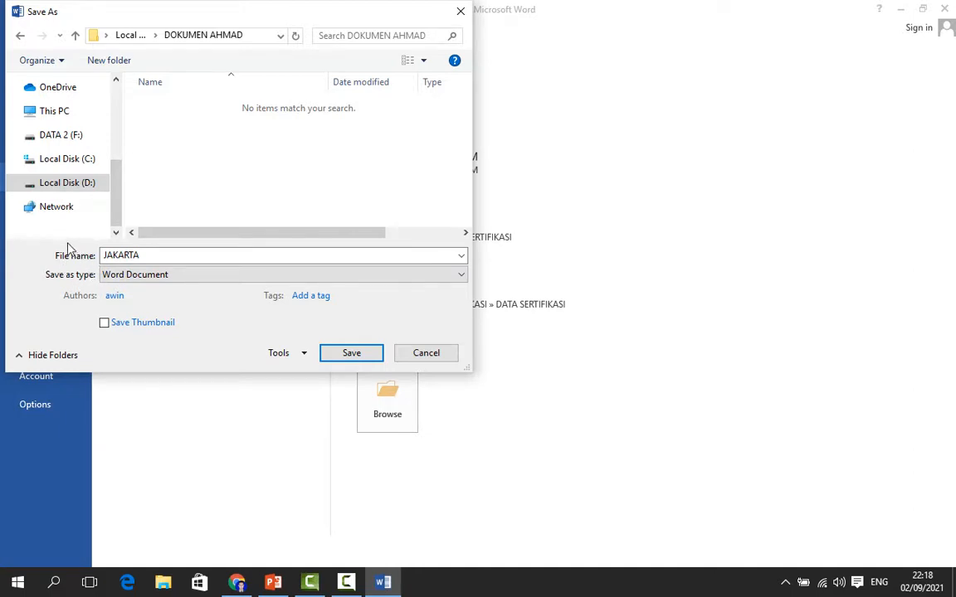
Set the file name to PERTEMUAN 3
{"action": "double_click", "coordinate": [164, 255]}
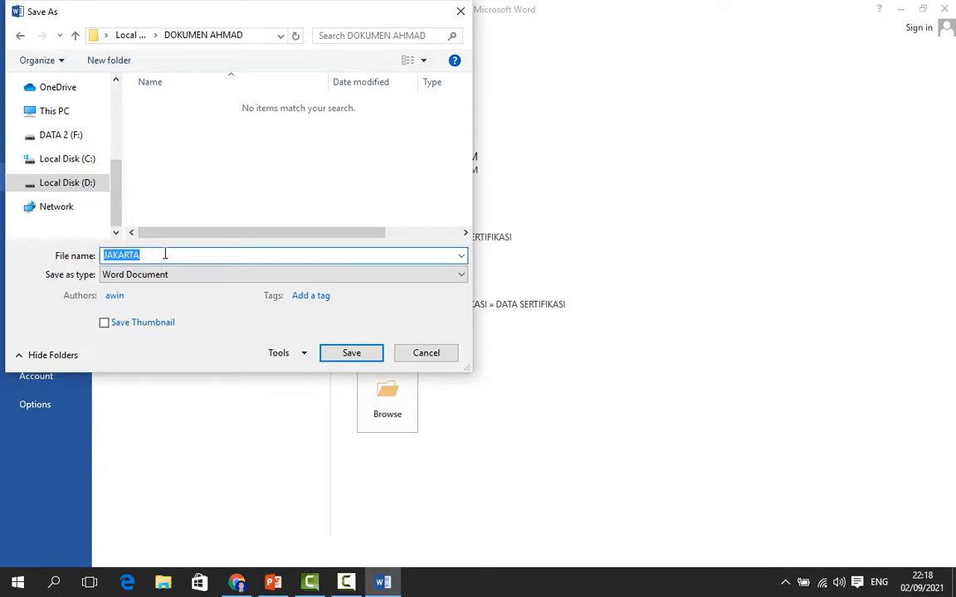
{"action": "key", "text": "BackSpace"}
{"action": "type", "text": "PERTEMUAN"}
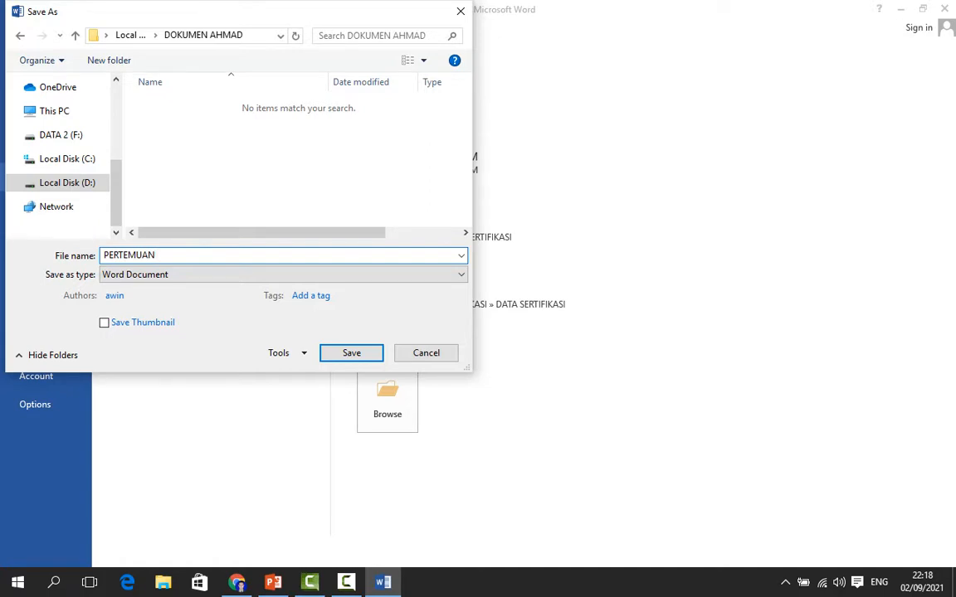
{"action": "type", "text": " 3"}
{"action": "left_click_drag", "start_coordinate": [103, 257], "coordinate": [202, 258]}
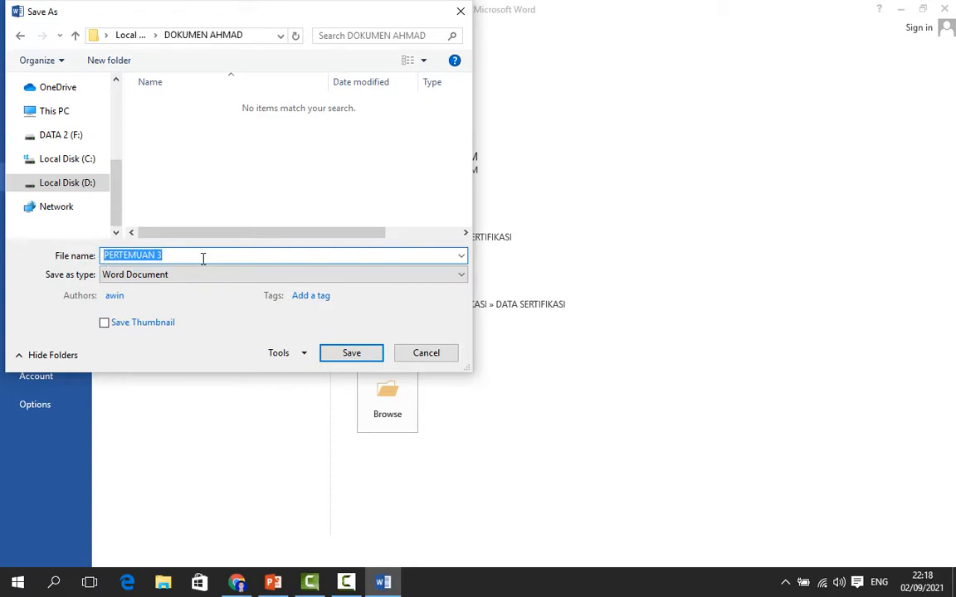
{"action": "left_click", "coordinate": [203, 259]}
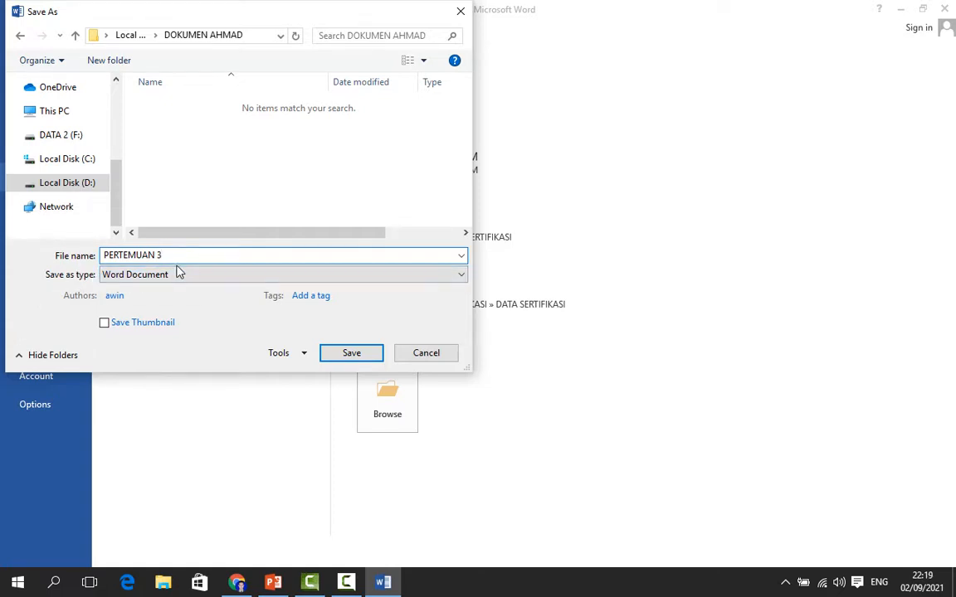
Keep Word Document as the file type and save the file
{"action": "left_click", "coordinate": [234, 280]}
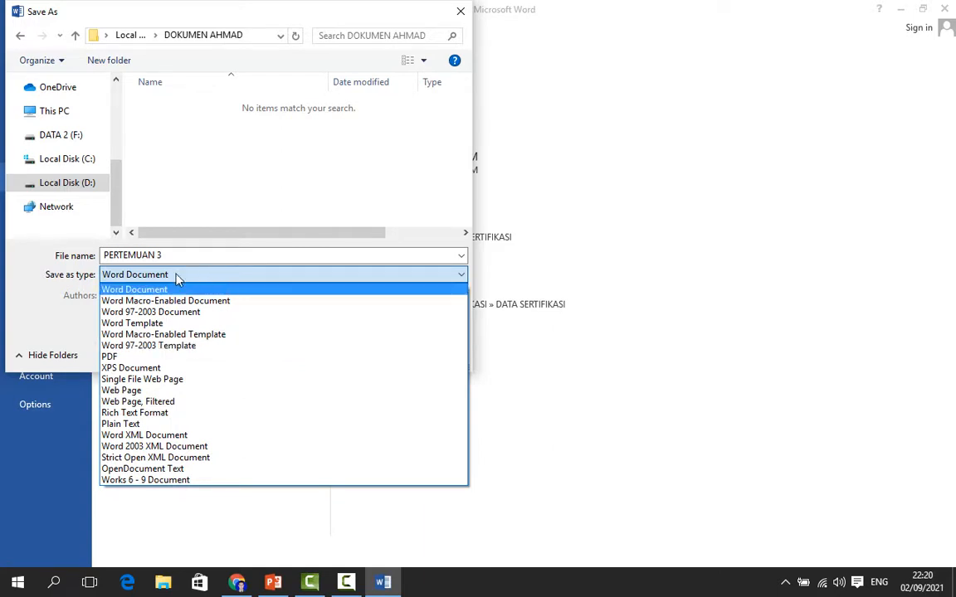
{"action": "left_click", "coordinate": [151, 292]}
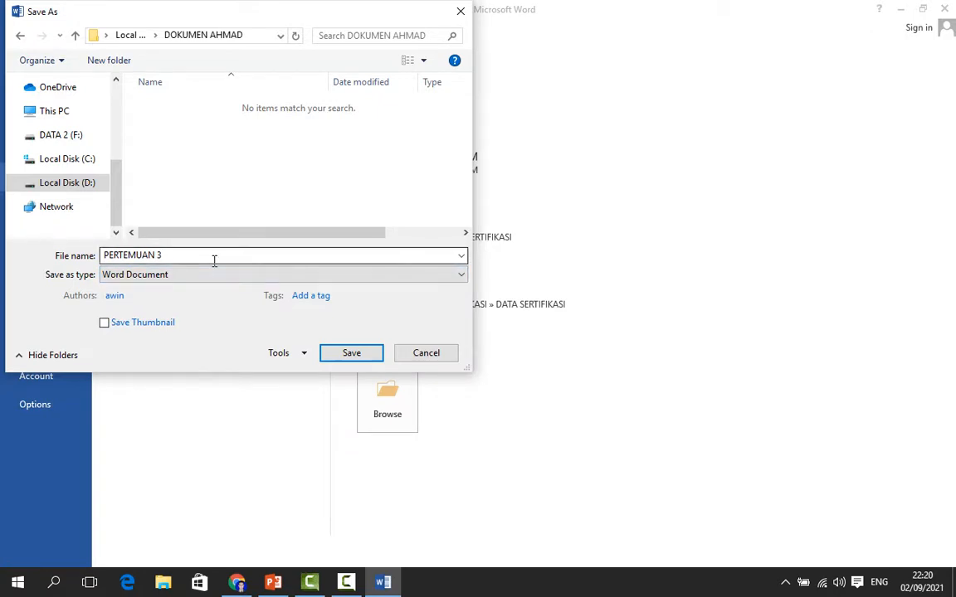
{"action": "left_click", "coordinate": [351, 353]}
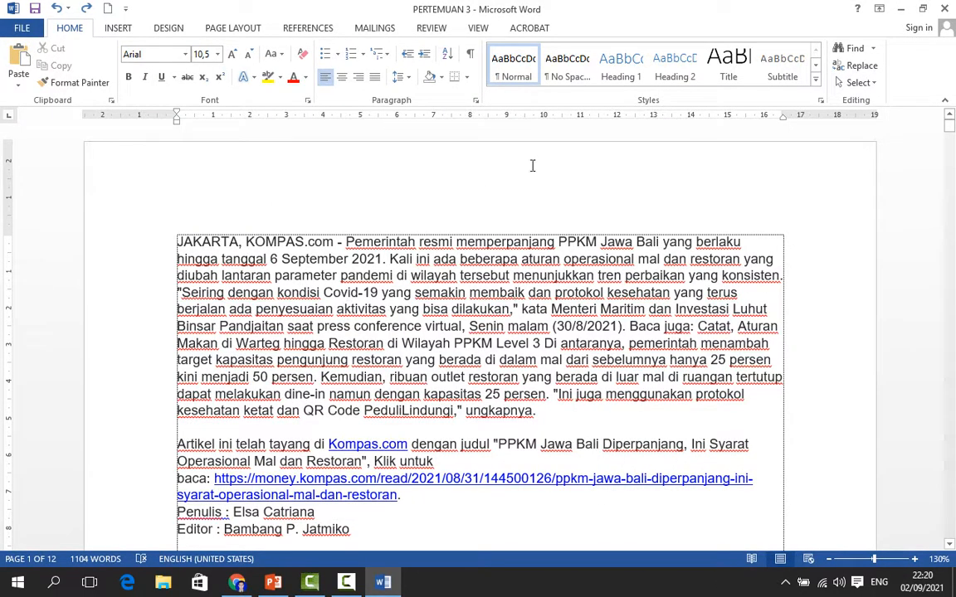
Close Word and minimize the PowerPoint outline to return to the desktop
{"action": "left_click", "coordinate": [948, 10]}
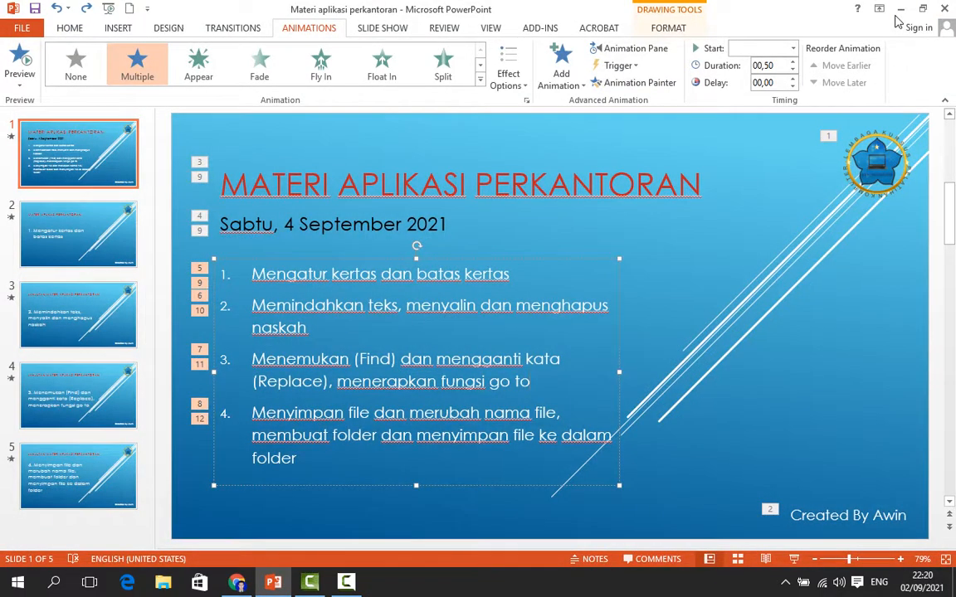
{"action": "left_click", "coordinate": [900, 10]}
{"action": "right_click", "coordinate": [278, 293]}
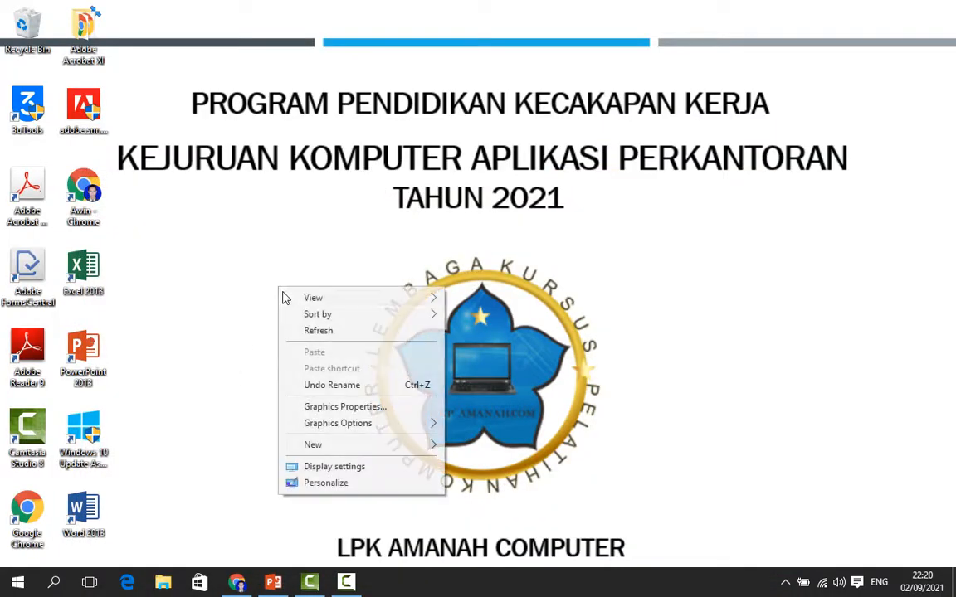
{"action": "left_click", "coordinate": [327, 335]}
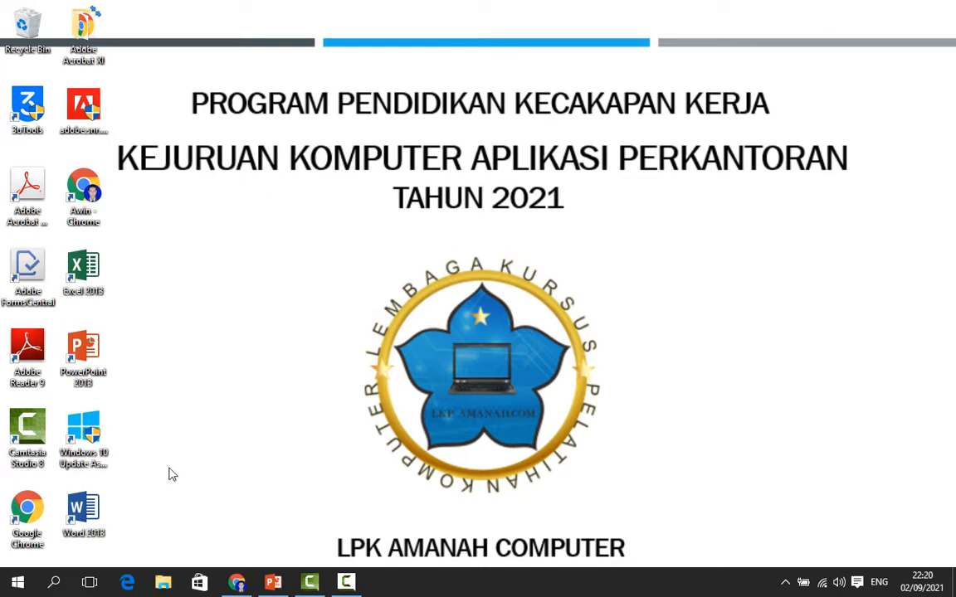
Open the saved PERTEMUAN 3 document from the new folder on Local Disk (D:) through File Explorer
{"action": "left_click", "coordinate": [163, 585]}
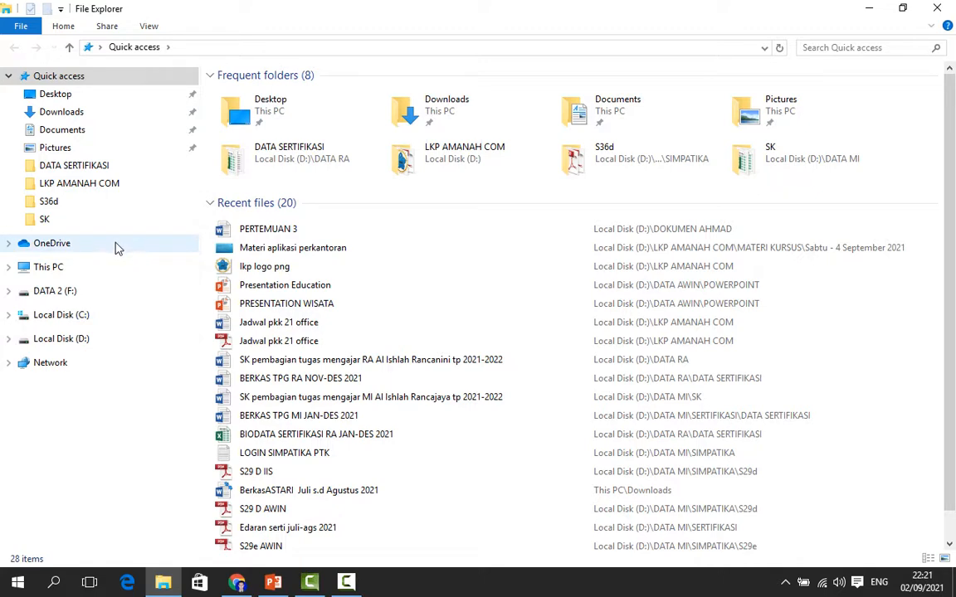
{"action": "left_click", "coordinate": [69, 347]}
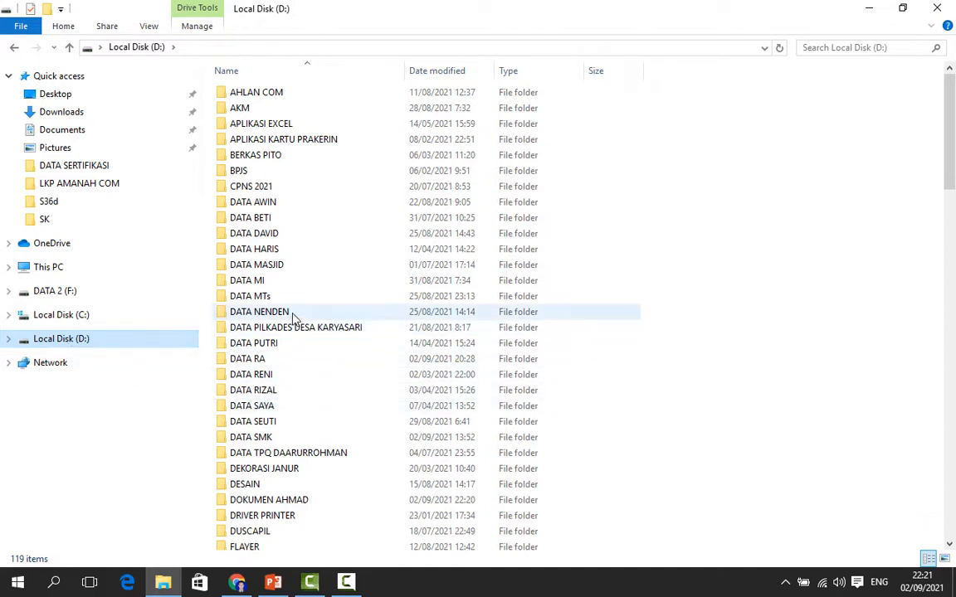
{"action": "left_click", "coordinate": [277, 505]}
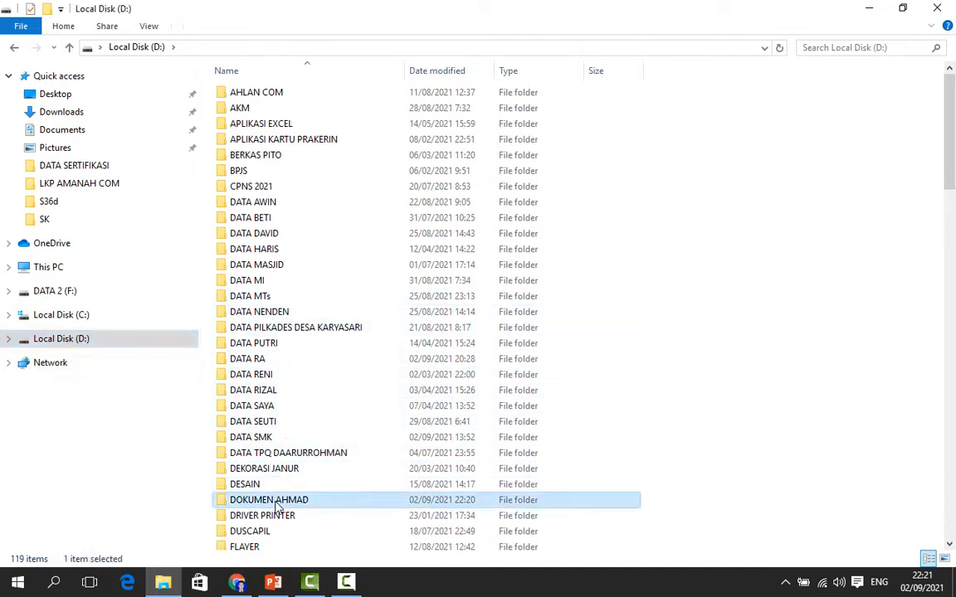
{"action": "double_click", "coordinate": [226, 505]}
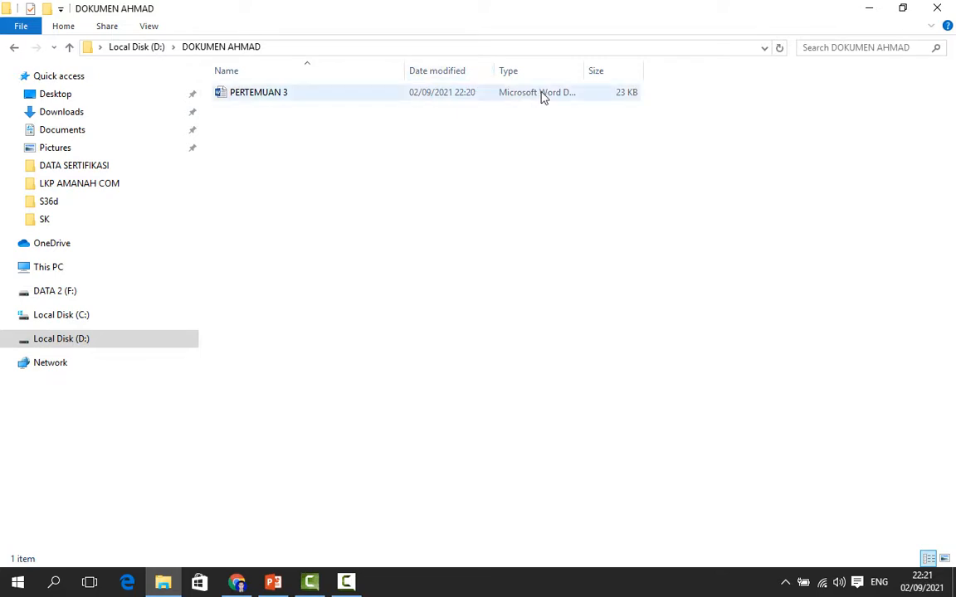
{"action": "left_click", "coordinate": [251, 99]}
{"action": "double_click", "coordinate": [229, 97]}
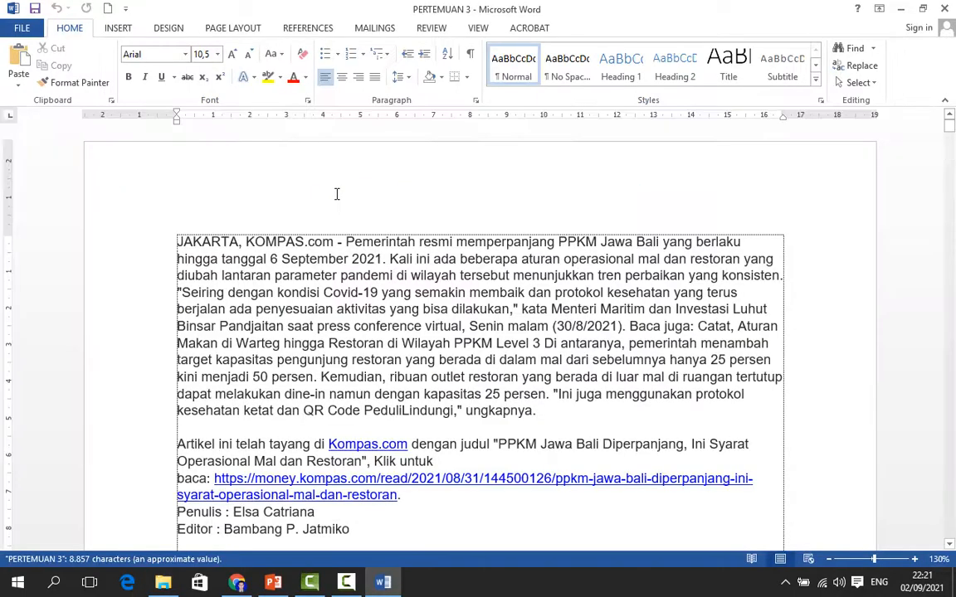
Scroll through the document and highlight the 'merubah nama file' point on the PowerPoint lesson slide before returning to Word
{"action": "scroll", "coordinate": [470, 295], "scroll_direction": "down", "scroll_amount": 20}
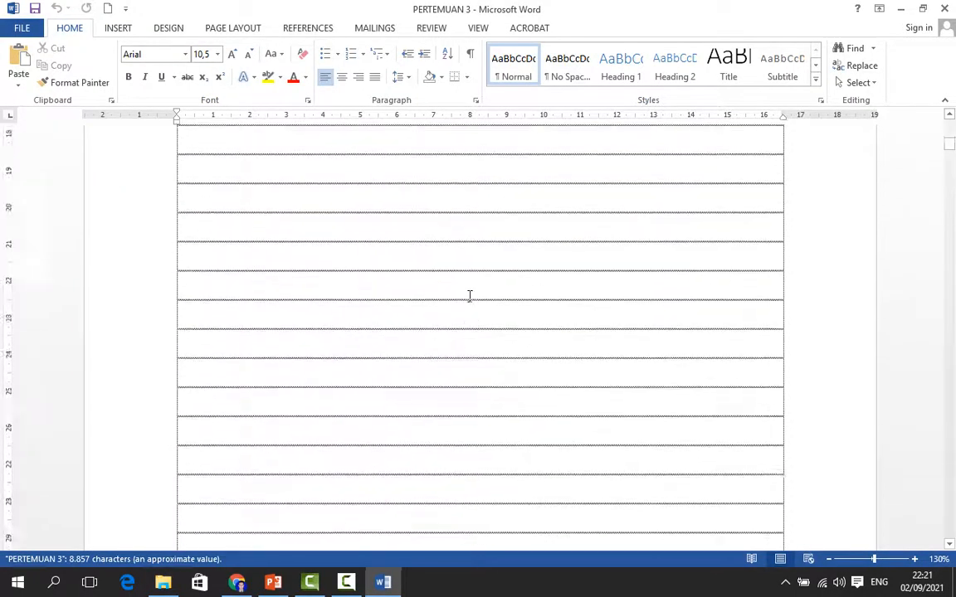
{"action": "scroll", "coordinate": [470, 295], "scroll_direction": "up", "scroll_amount": 20}
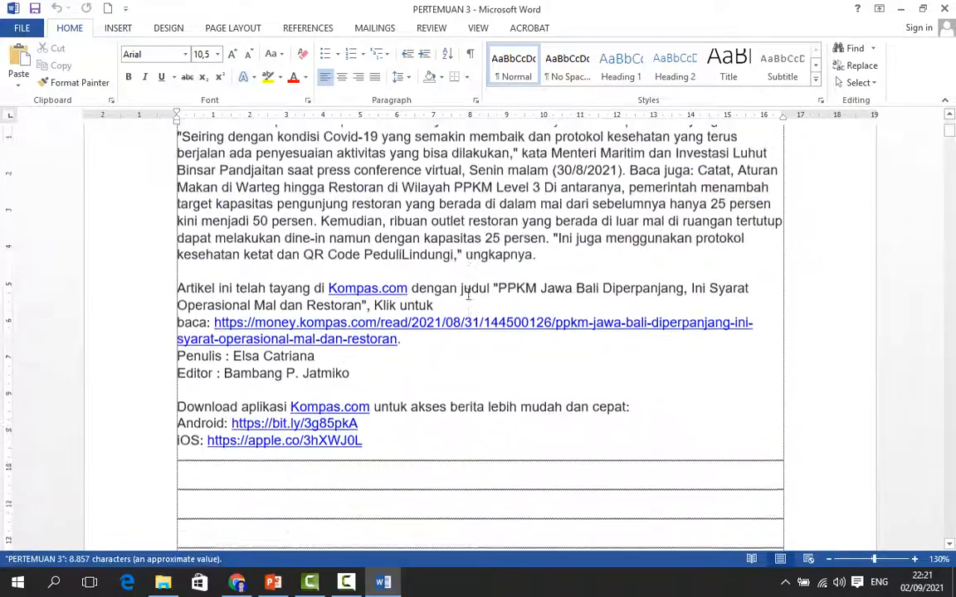
{"action": "scroll", "coordinate": [469, 296], "scroll_direction": "down", "scroll_amount": 20}
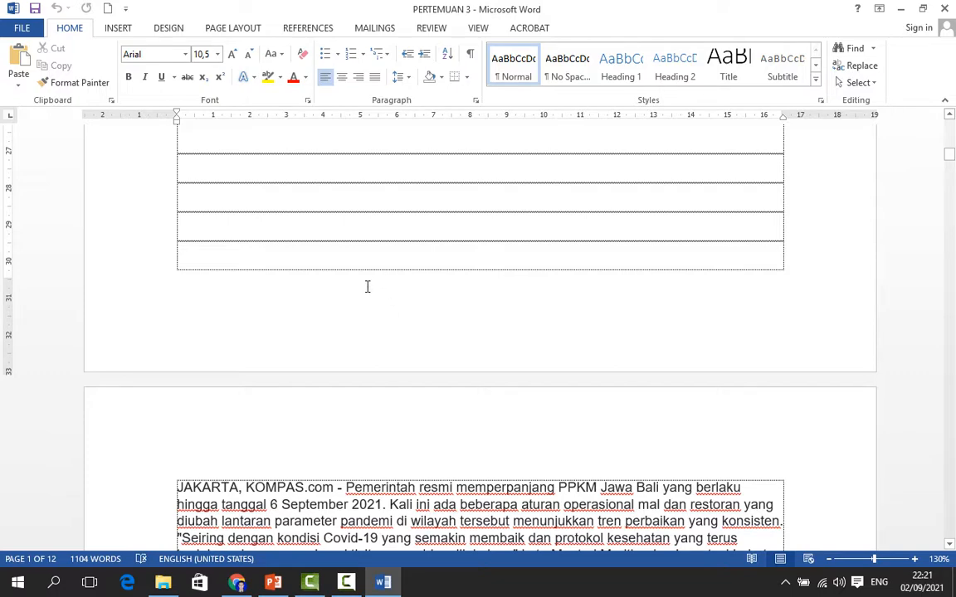
{"action": "left_click", "coordinate": [277, 581]}
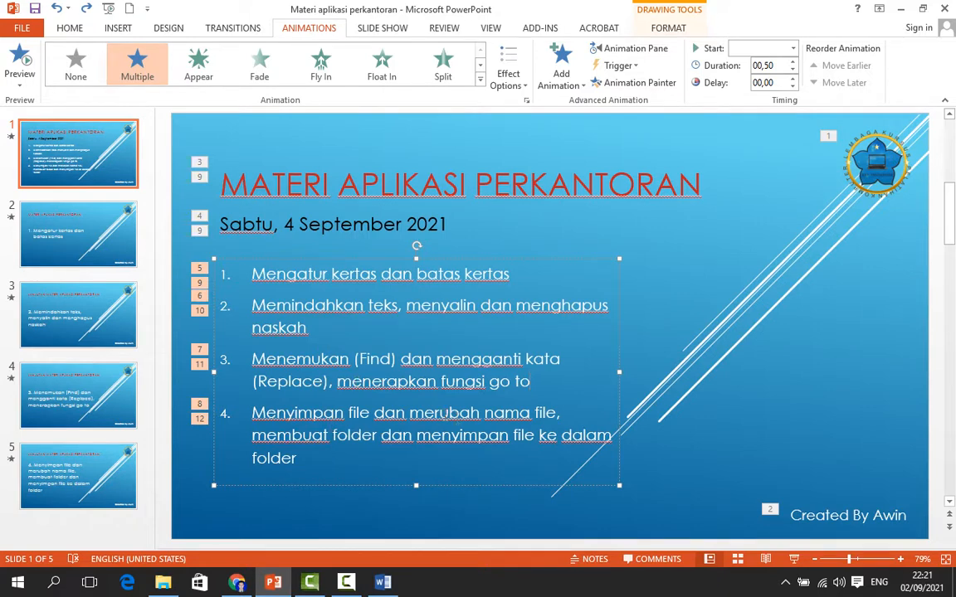
{"action": "left_click_drag", "start_coordinate": [409, 412], "coordinate": [593, 417]}
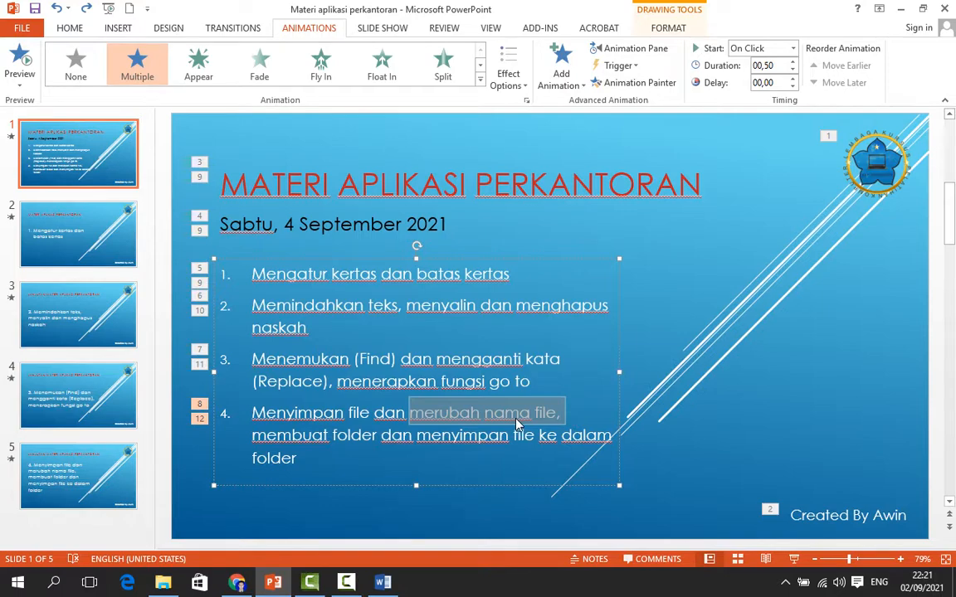
{"action": "left_click", "coordinate": [383, 582]}
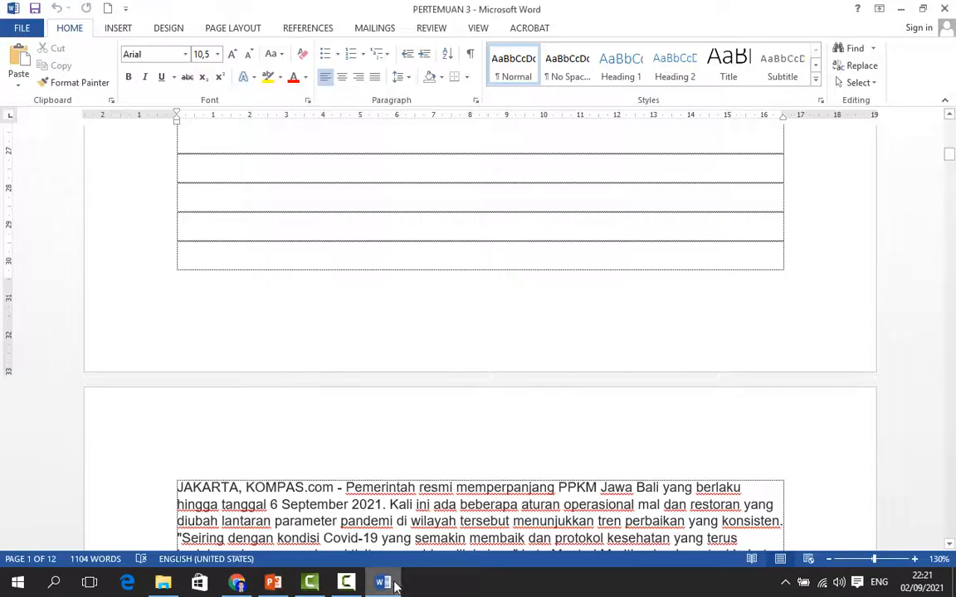
{"action": "double_click", "coordinate": [416, 10]}
{"action": "left_click", "coordinate": [695, 10]}
Save a copy of the document into the same folder as PERTEMUAN 3 followed by a dash and the person's name
{"action": "left_click", "coordinate": [23, 33]}
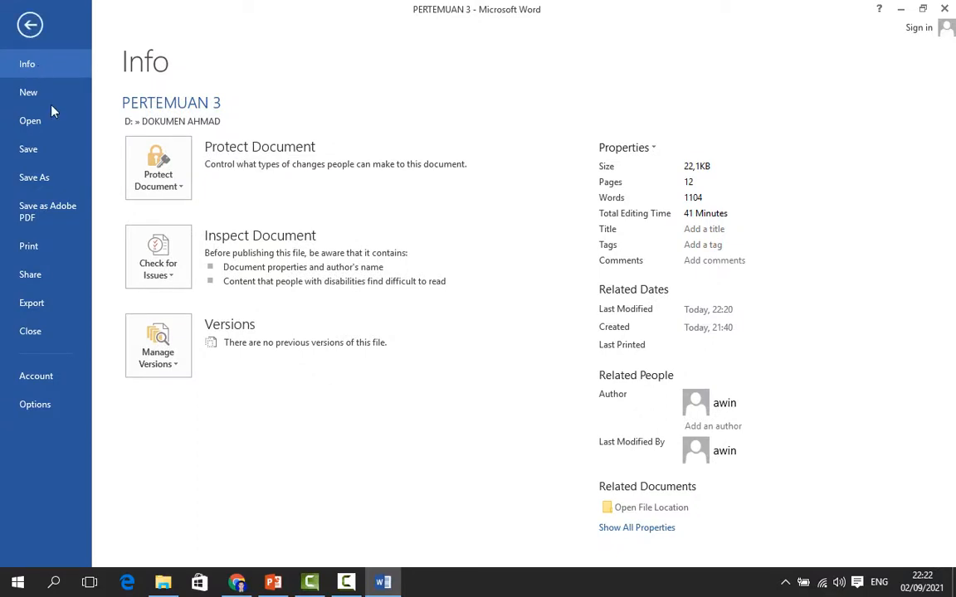
{"action": "left_click", "coordinate": [45, 187]}
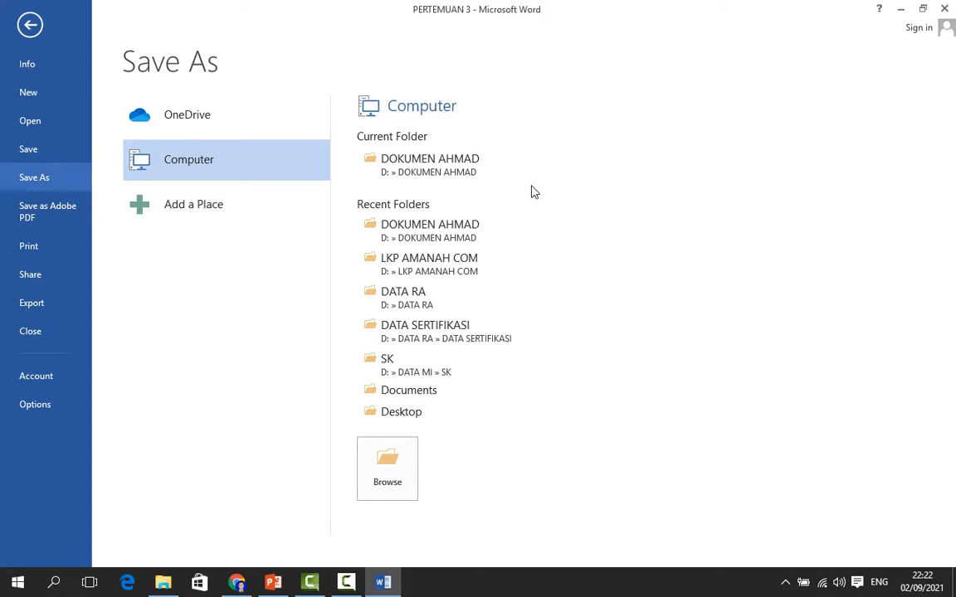
{"action": "left_click", "coordinate": [390, 170]}
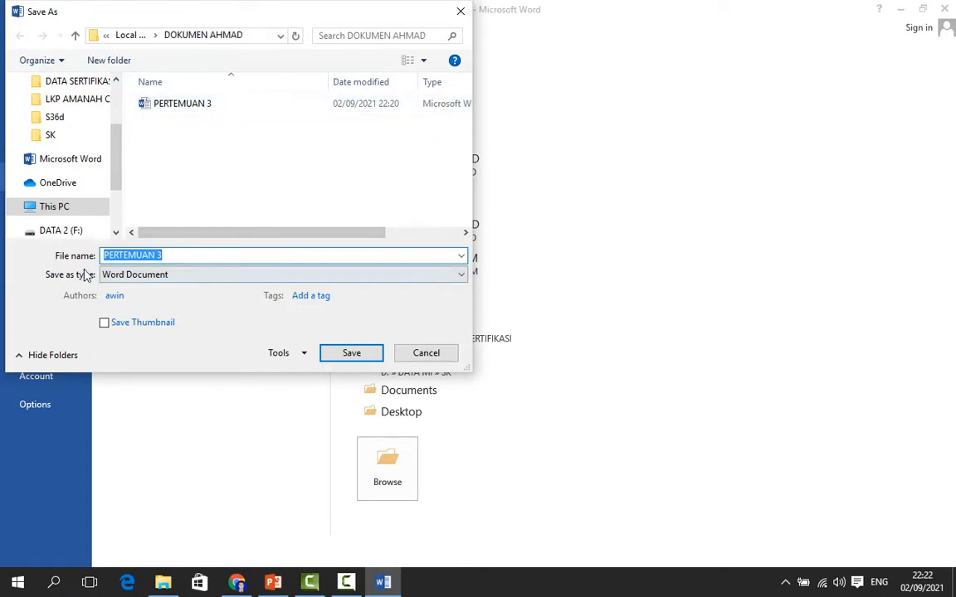
{"action": "left_click", "coordinate": [175, 256]}
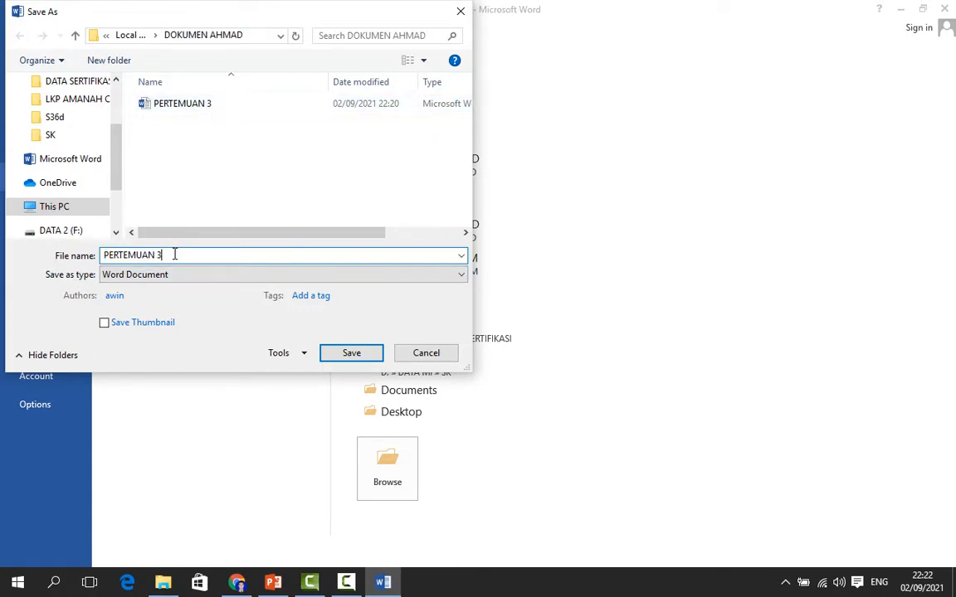
{"action": "type", "text": "- AHMAD"}
{"action": "left_click", "coordinate": [352, 354]}
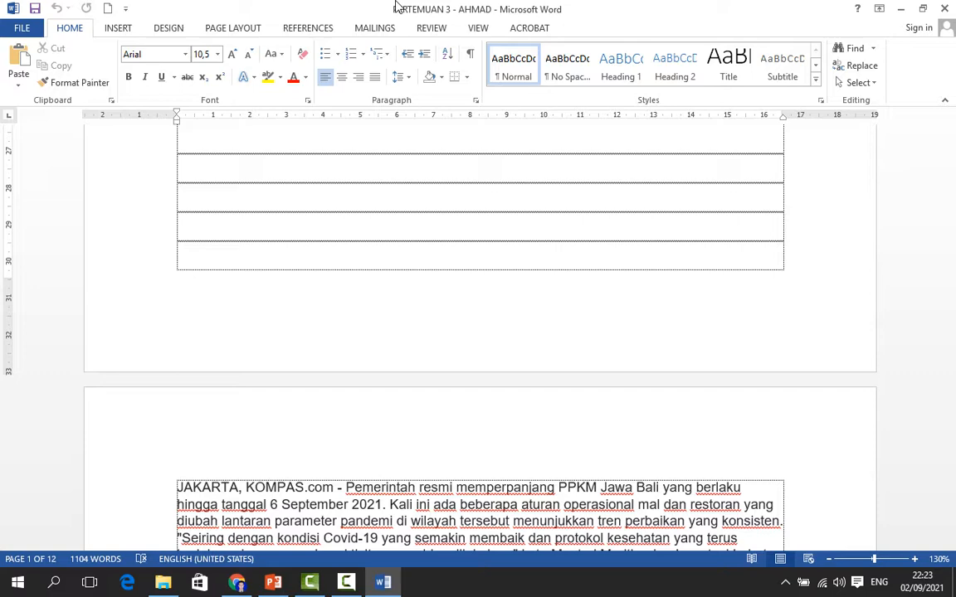
Close Word and switch to File Explorer showing the document folder
{"action": "left_click", "coordinate": [947, 8]}
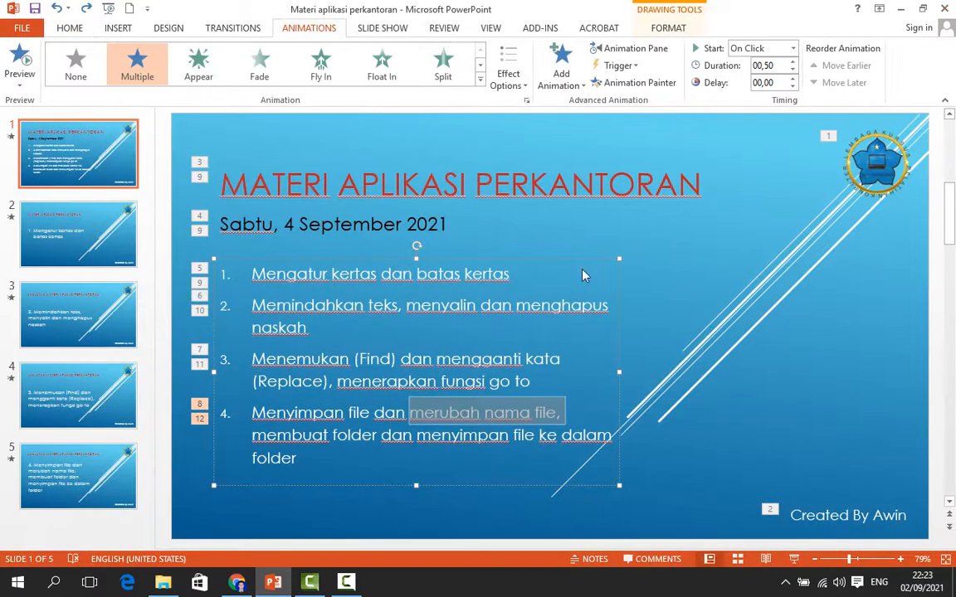
{"action": "left_click", "coordinate": [166, 584]}
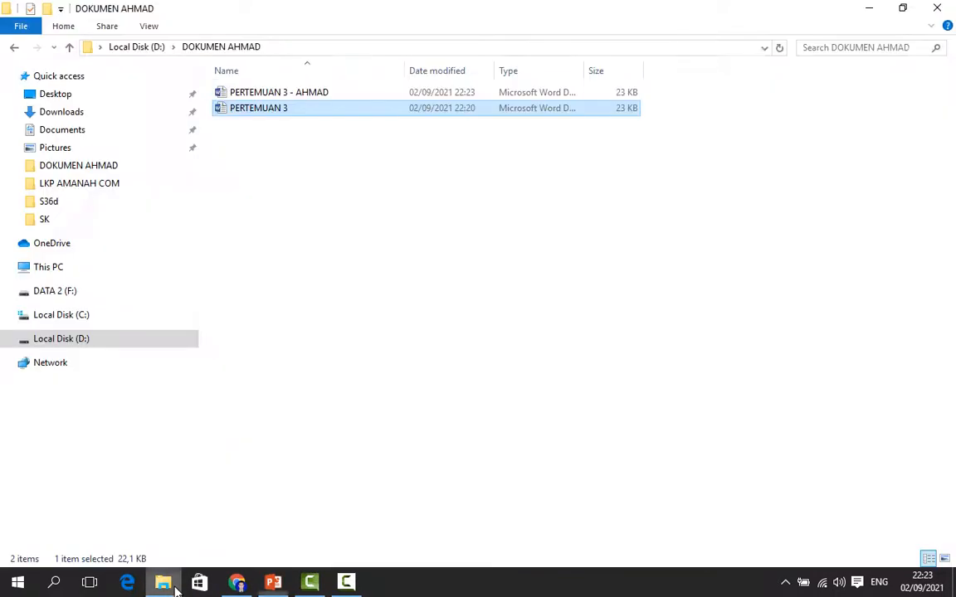
{"action": "left_click", "coordinate": [278, 199]}
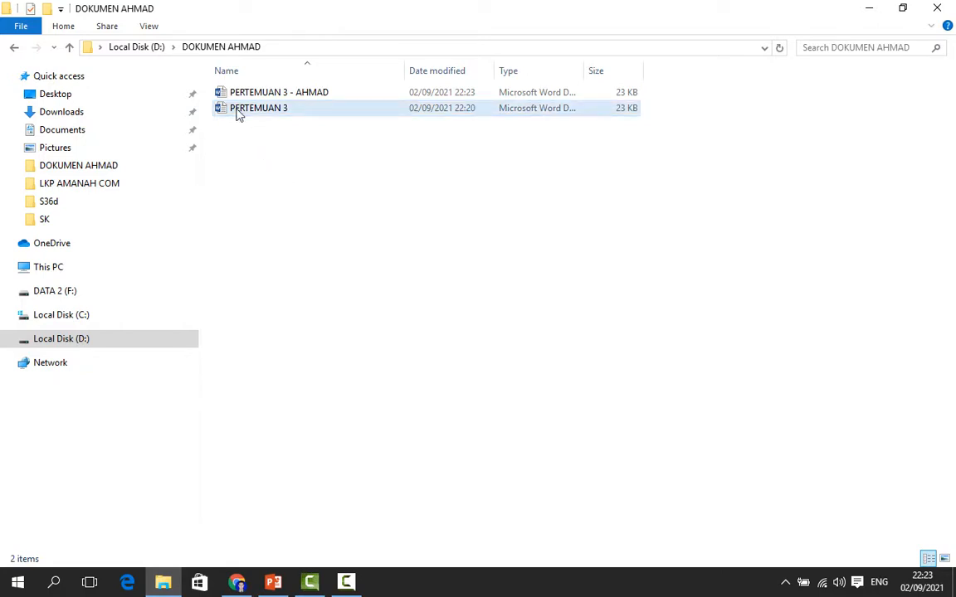
Try to rename the original PERTEMUAN 3 file to the same name as the saved copy, declining the rename
{"action": "right_click", "coordinate": [317, 117]}
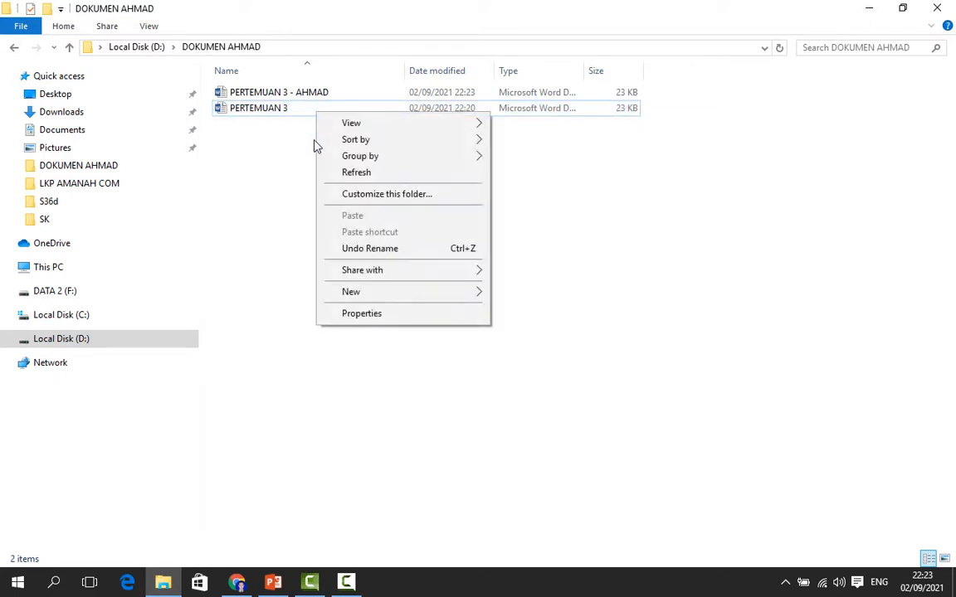
{"action": "left_click", "coordinate": [270, 111]}
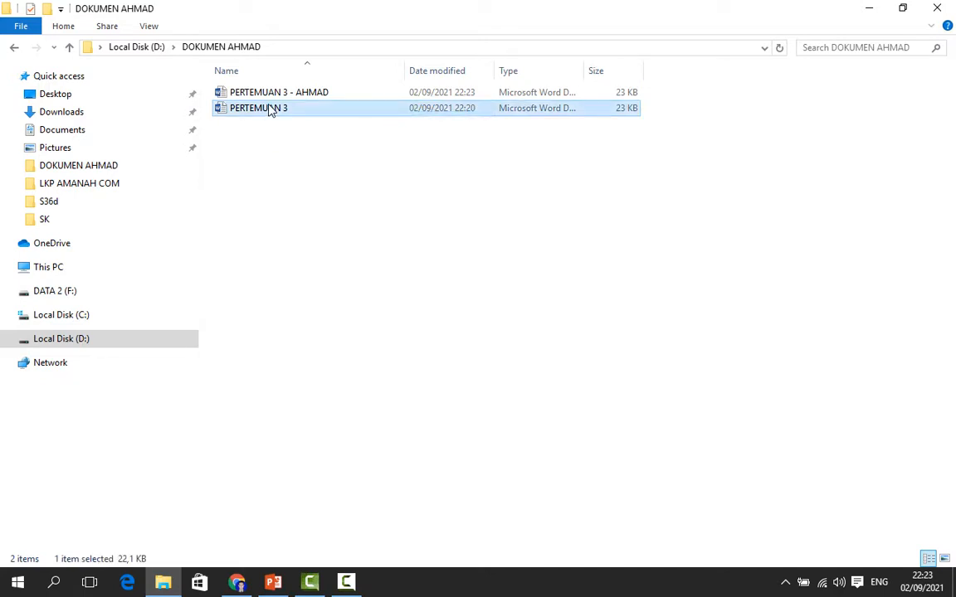
{"action": "right_click", "coordinate": [271, 110]}
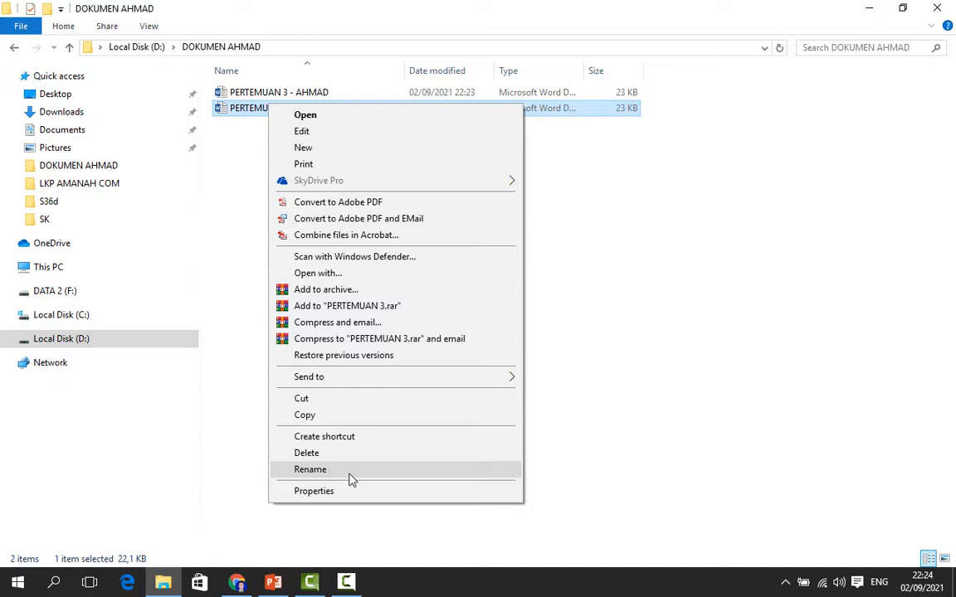
{"action": "left_click", "coordinate": [352, 470]}
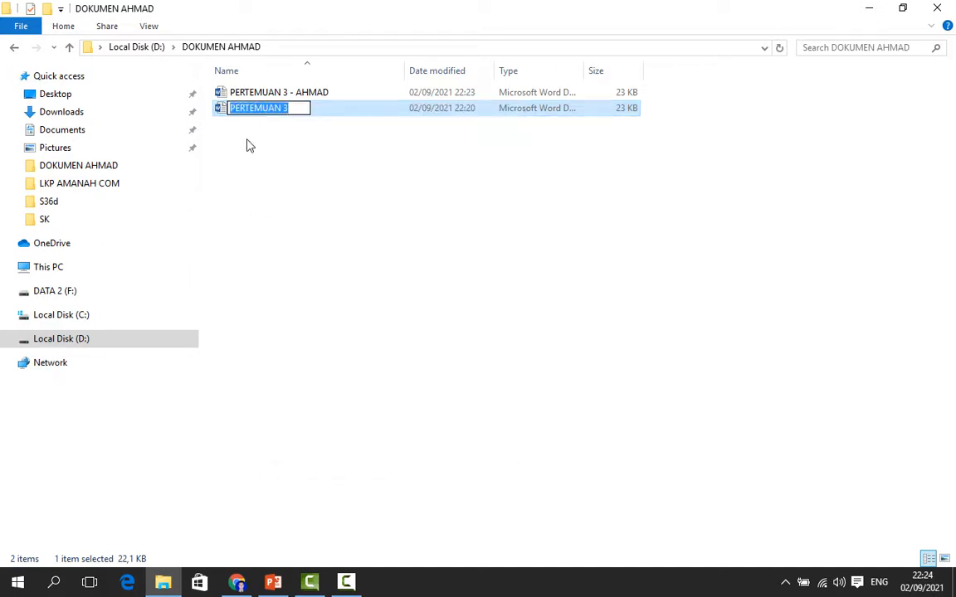
{"action": "key", "text": "End"}
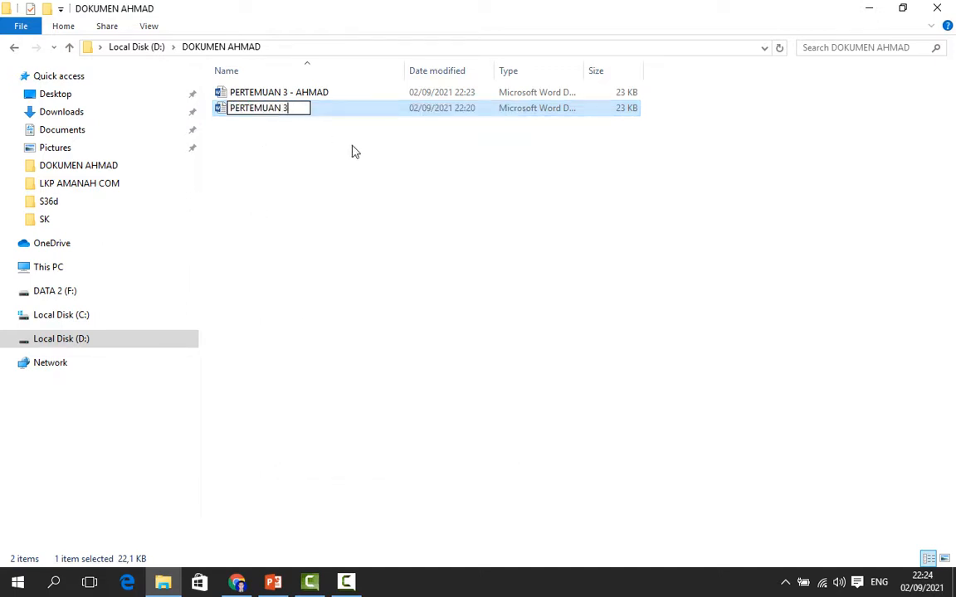
{"action": "type", "text": "-"}
{"action": "type", "text": "AHMAD"}
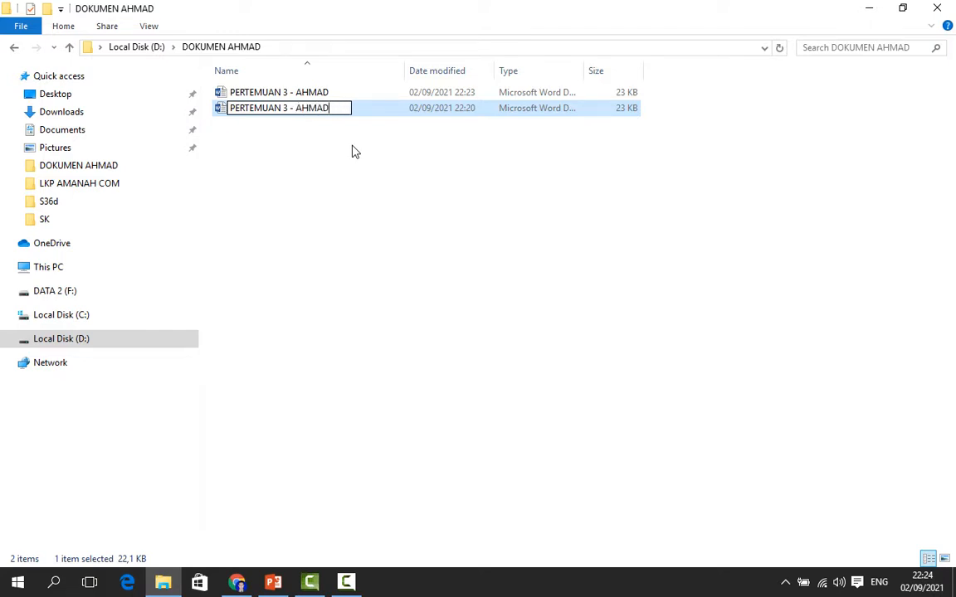
{"action": "key", "text": "Return"}
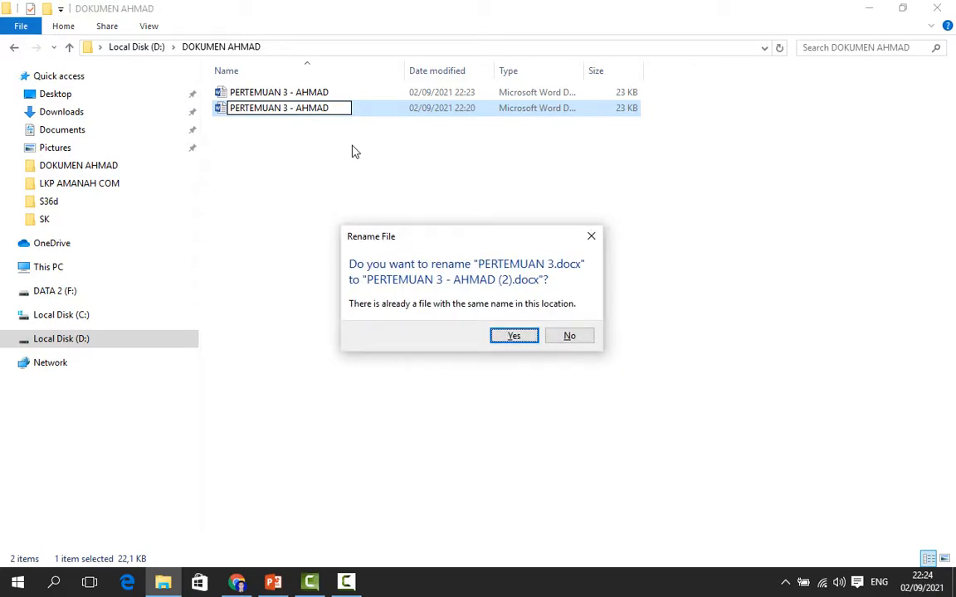
{"action": "left_click", "coordinate": [580, 336]}
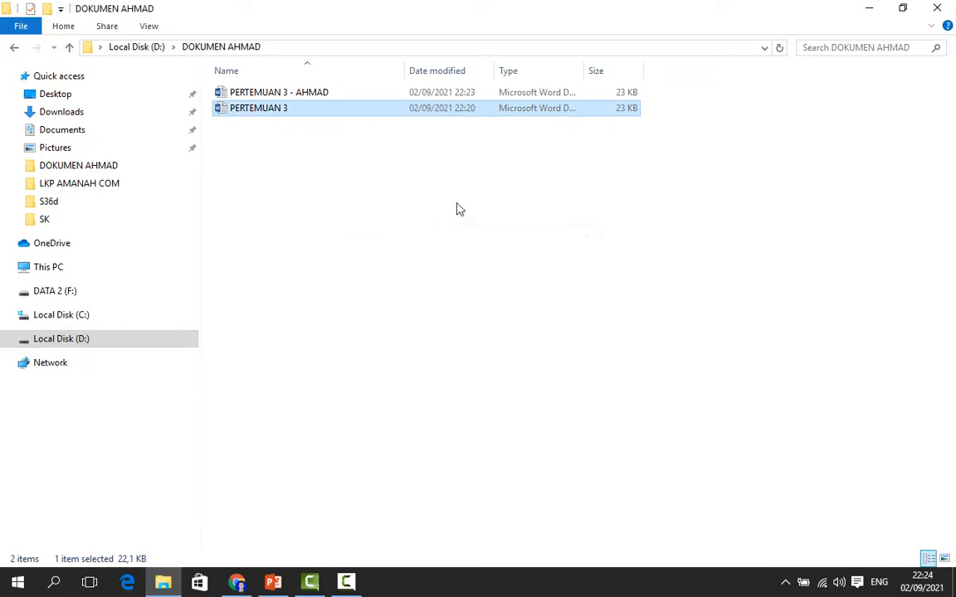
Rename the original PERTEMUAN 3 file by appending a dash and the person's full name, and return to the PowerPoint outline
{"action": "right_click", "coordinate": [278, 114]}
{"action": "right_click", "coordinate": [266, 114]}
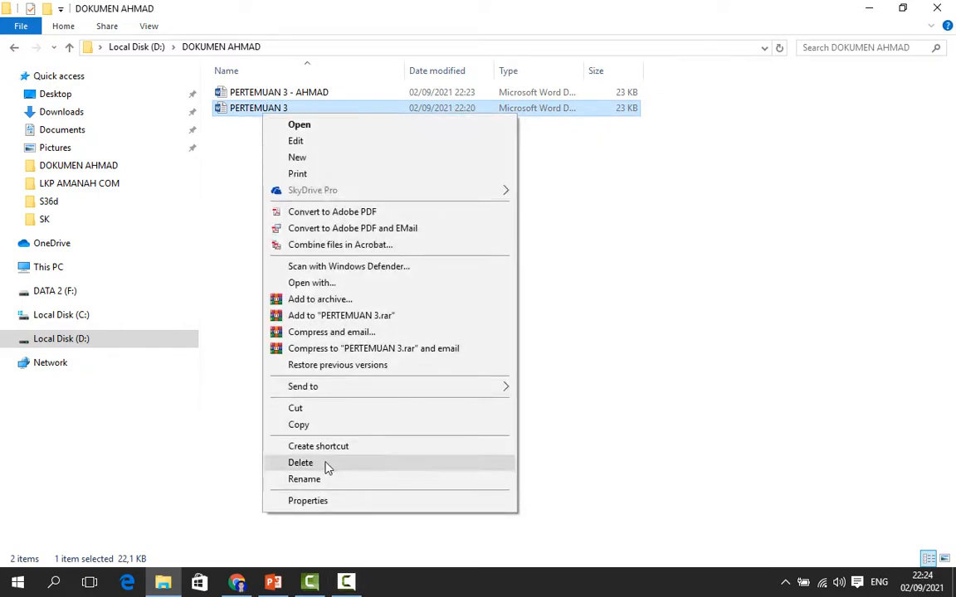
{"action": "left_click", "coordinate": [322, 481]}
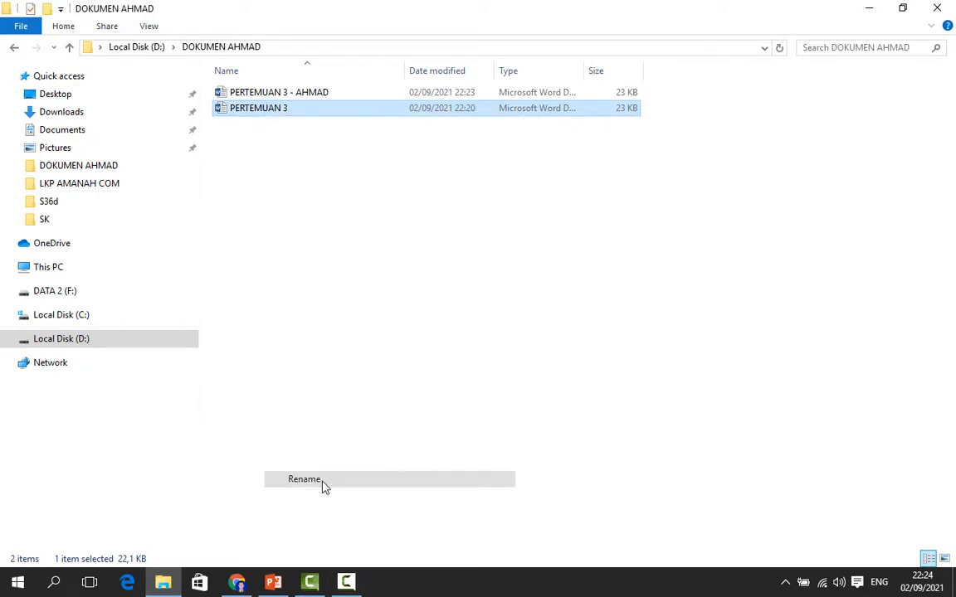
{"action": "left_click", "coordinate": [303, 109]}
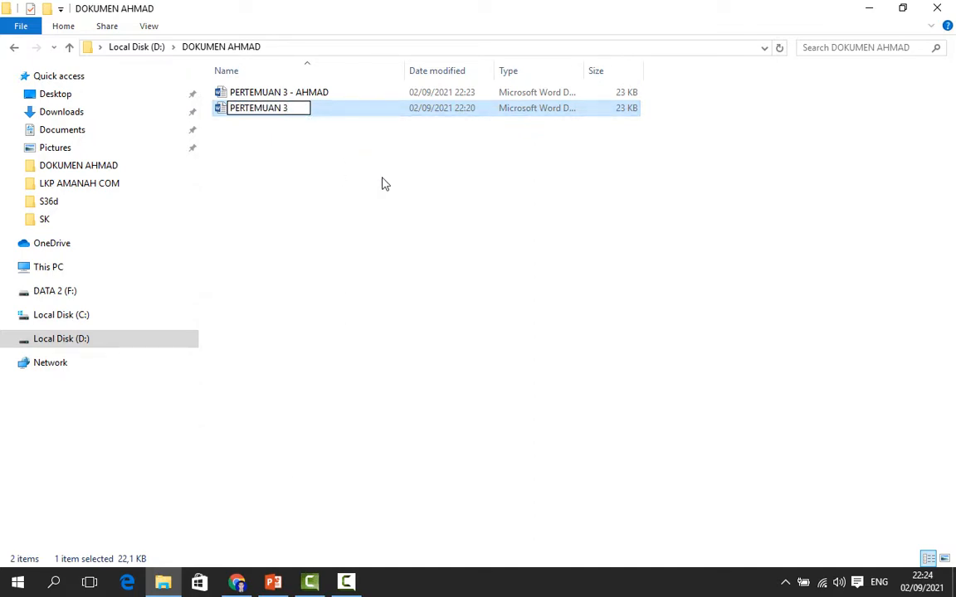
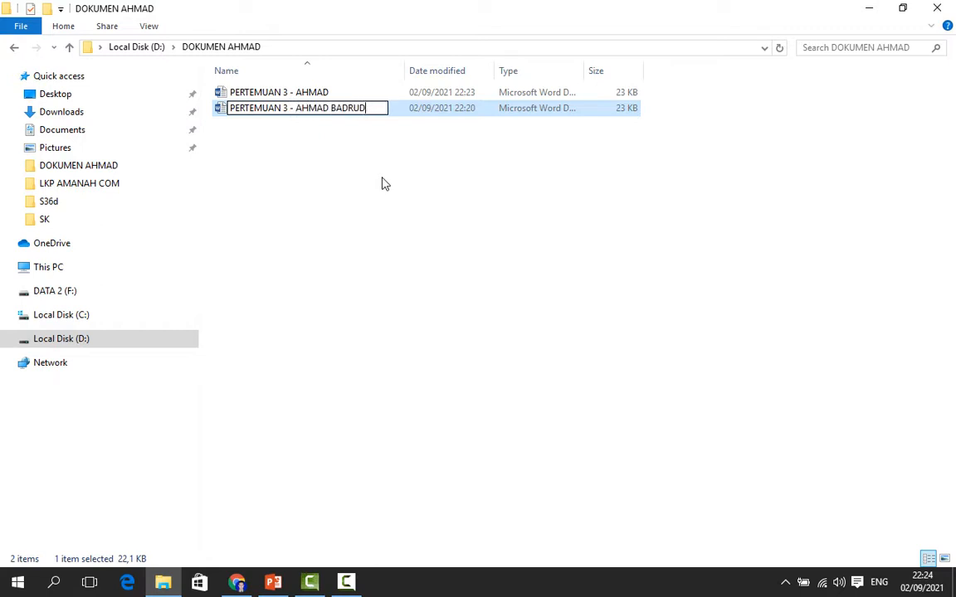
{"action": "left_click", "coordinate": [337, 183]}
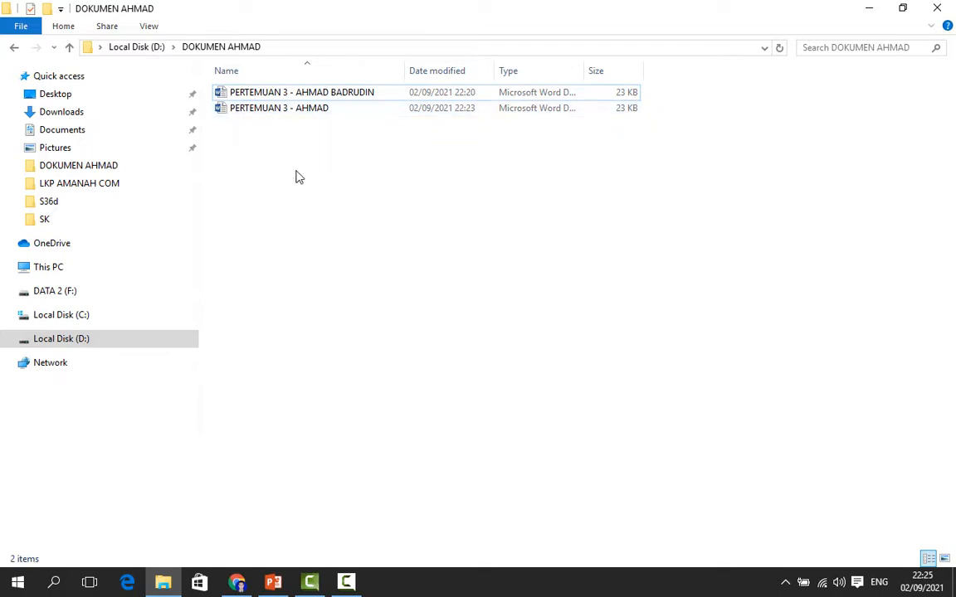
{"action": "left_click", "coordinate": [276, 585]}
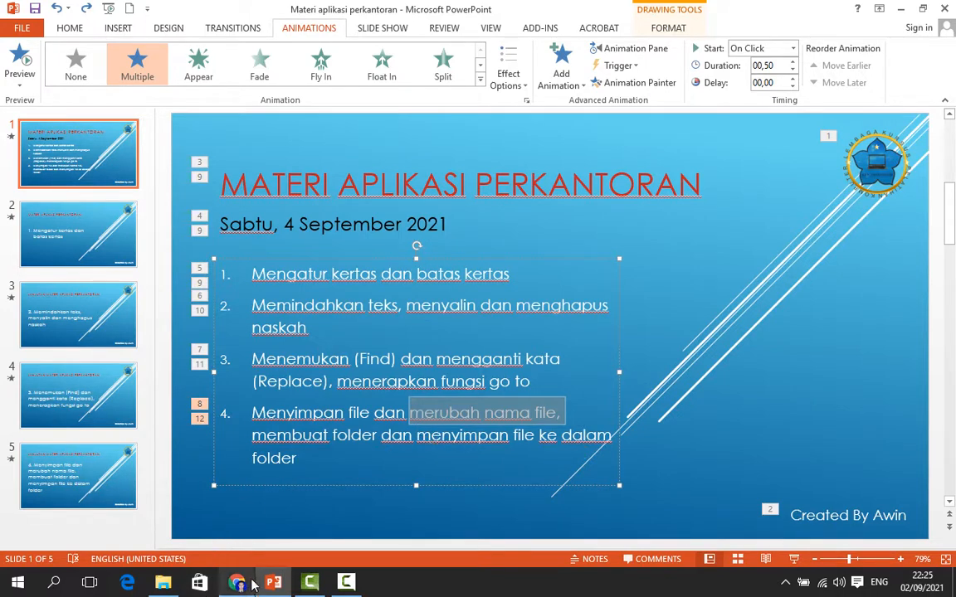
{"action": "left_click", "coordinate": [899, 10]}
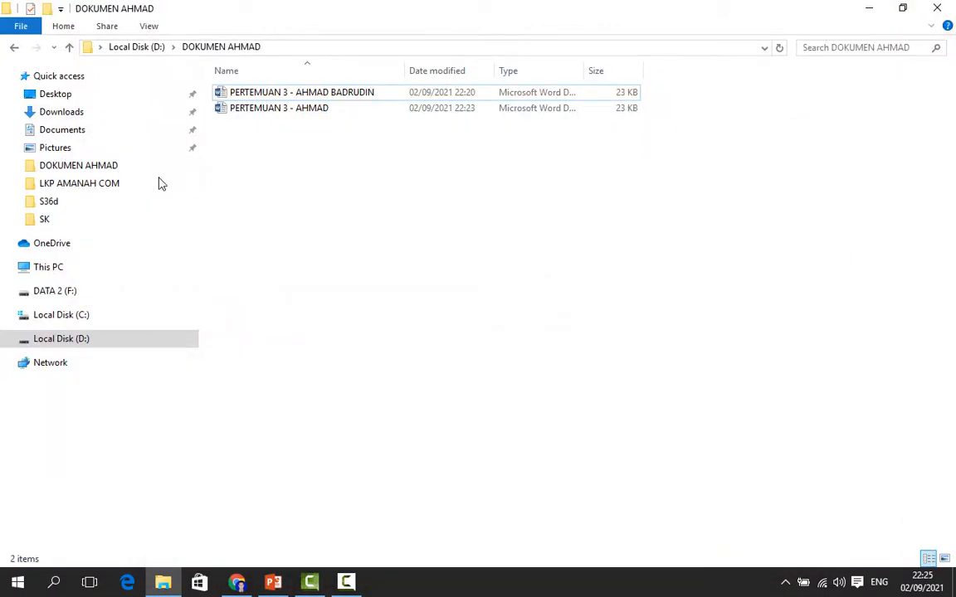
{"action": "left_click", "coordinate": [58, 166]}
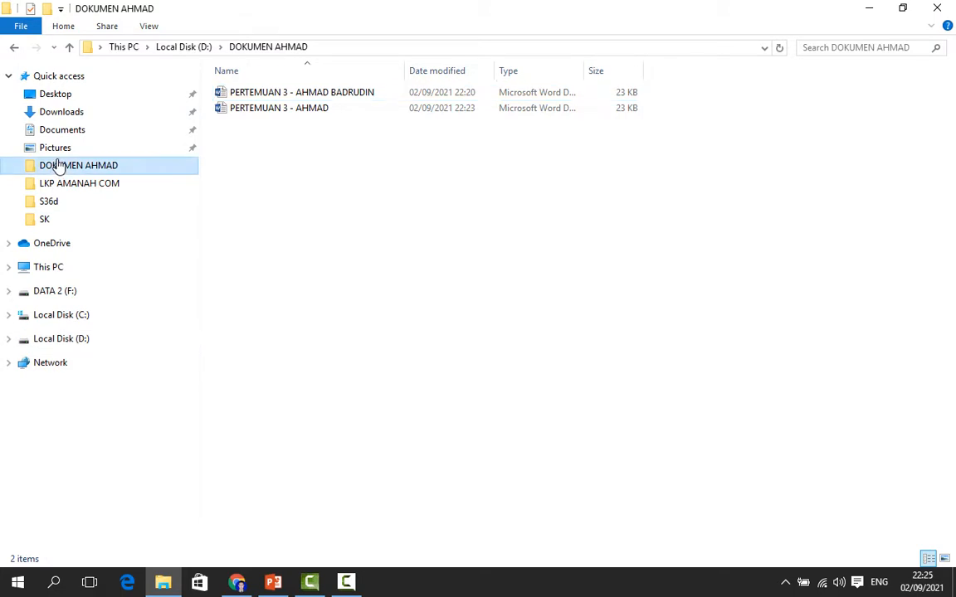
{"action": "left_click", "coordinate": [869, 10]}
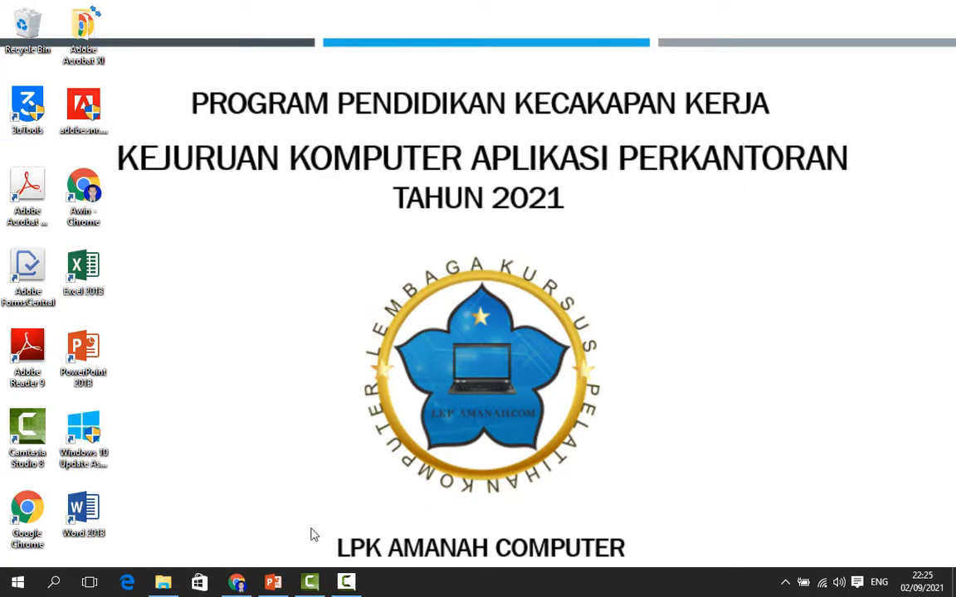
{"action": "left_click", "coordinate": [277, 583]}
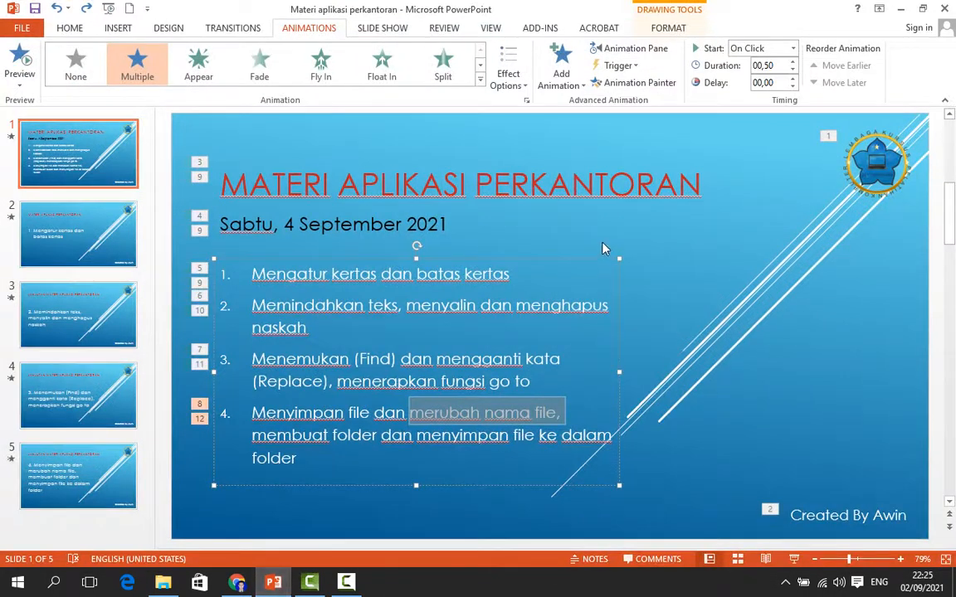
{"action": "left_click", "coordinate": [427, 222]}
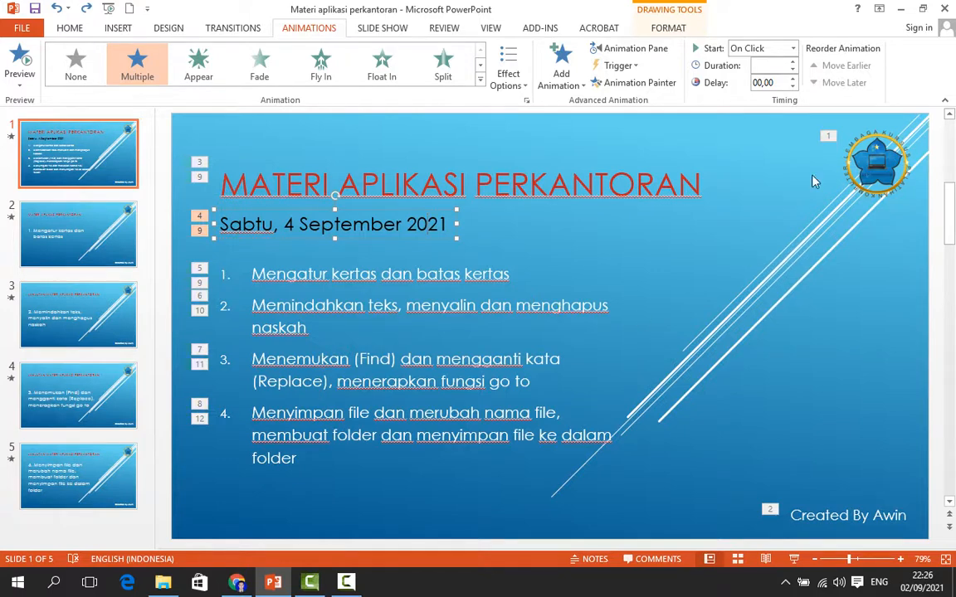
Open the saved copy of PERTEMUAN 3 bearing the person's name from the document folder
{"action": "left_click", "coordinate": [903, 9]}
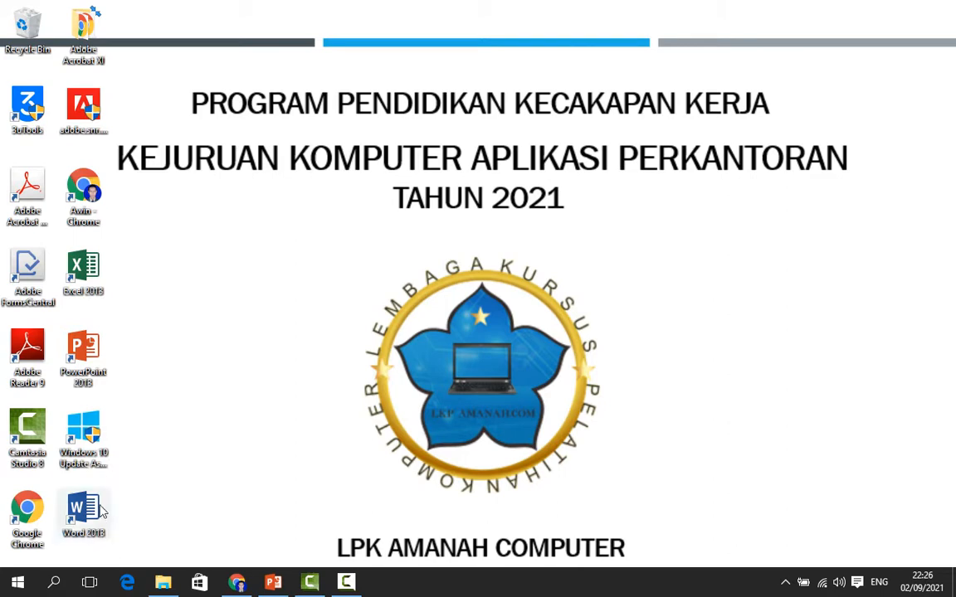
{"action": "left_click", "coordinate": [164, 585]}
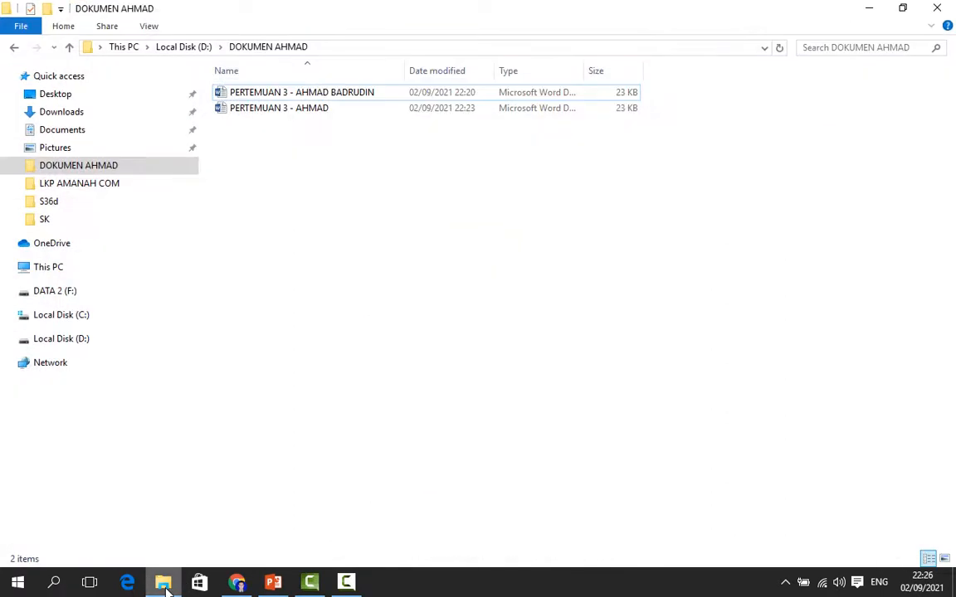
{"action": "left_click", "coordinate": [86, 167]}
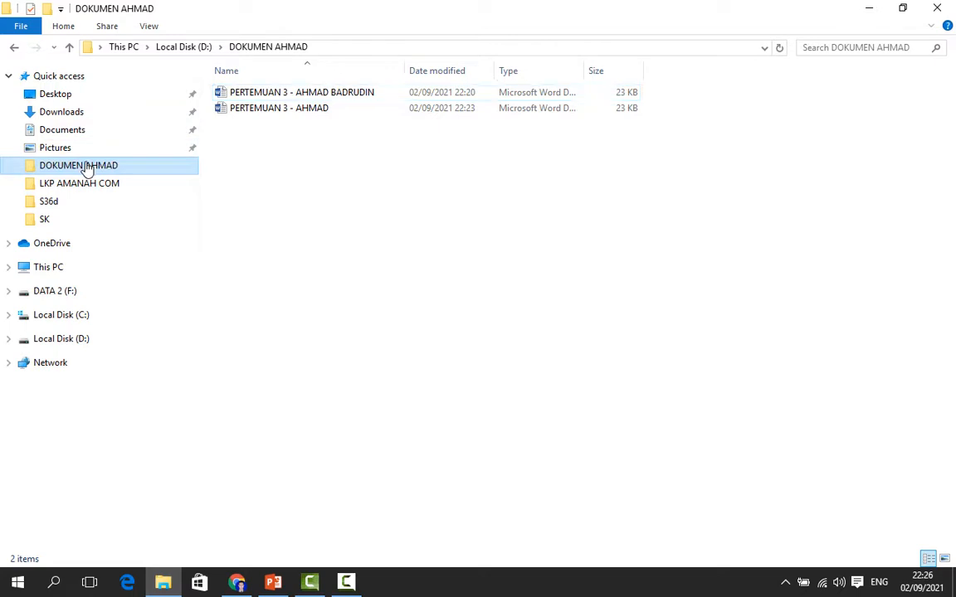
{"action": "double_click", "coordinate": [338, 98]}
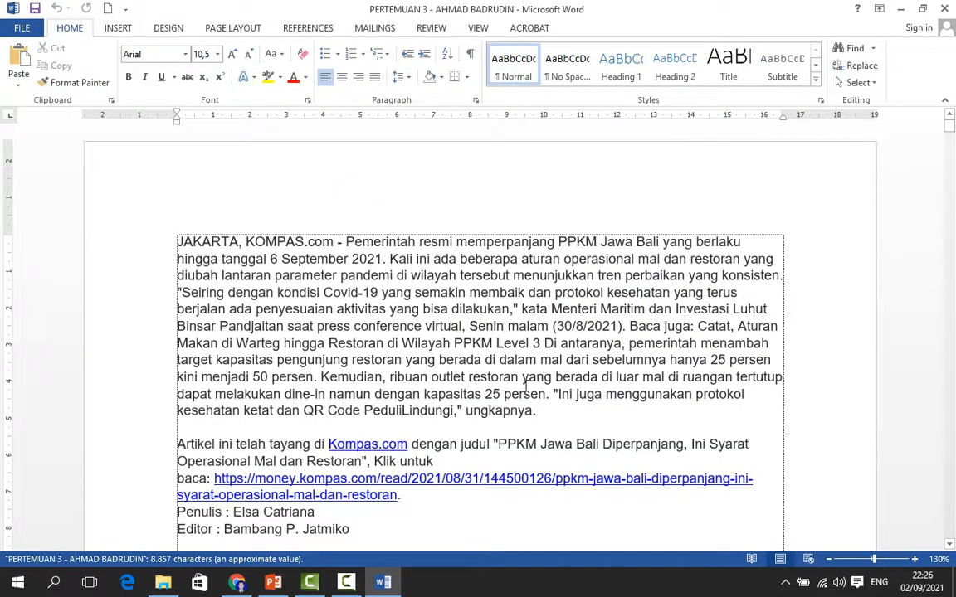
Select the article text, cut it, and undo the cut
{"action": "scroll", "coordinate": [526, 386], "scroll_direction": "down", "scroll_amount": 2}
{"action": "scroll", "coordinate": [531, 366], "scroll_direction": "up", "scroll_amount": 1}
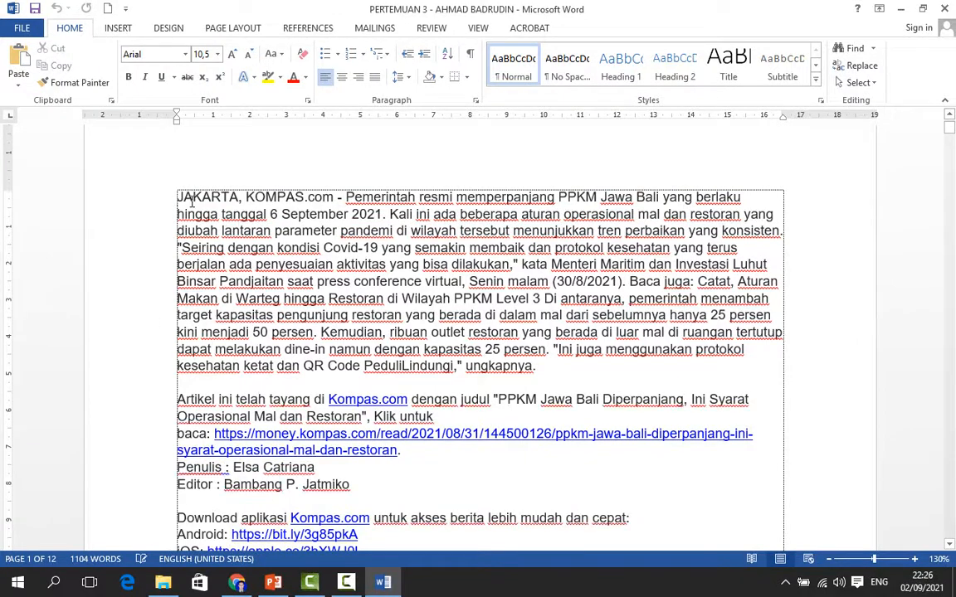
{"action": "left_click_drag", "start_coordinate": [177, 194], "coordinate": [459, 190]}
{"action": "scroll", "coordinate": [474, 242], "scroll_direction": "up", "scroll_amount": 4}
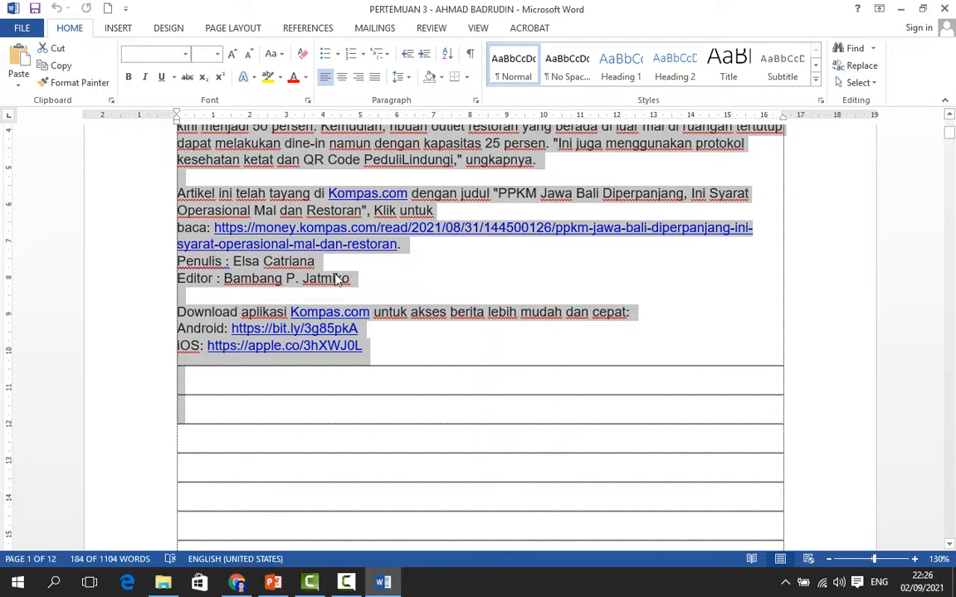
{"action": "right_click", "coordinate": [374, 221]}
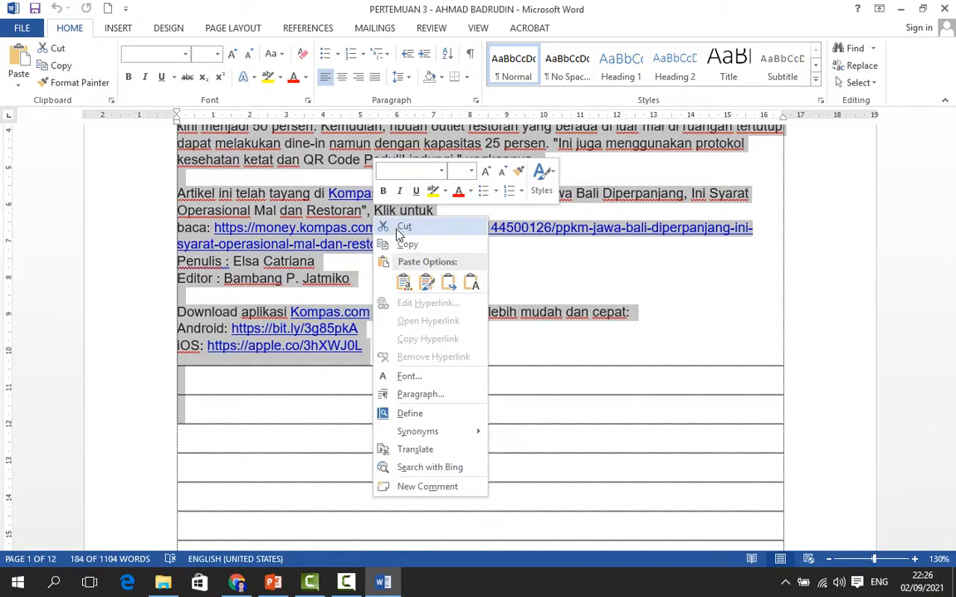
{"action": "left_click", "coordinate": [400, 228]}
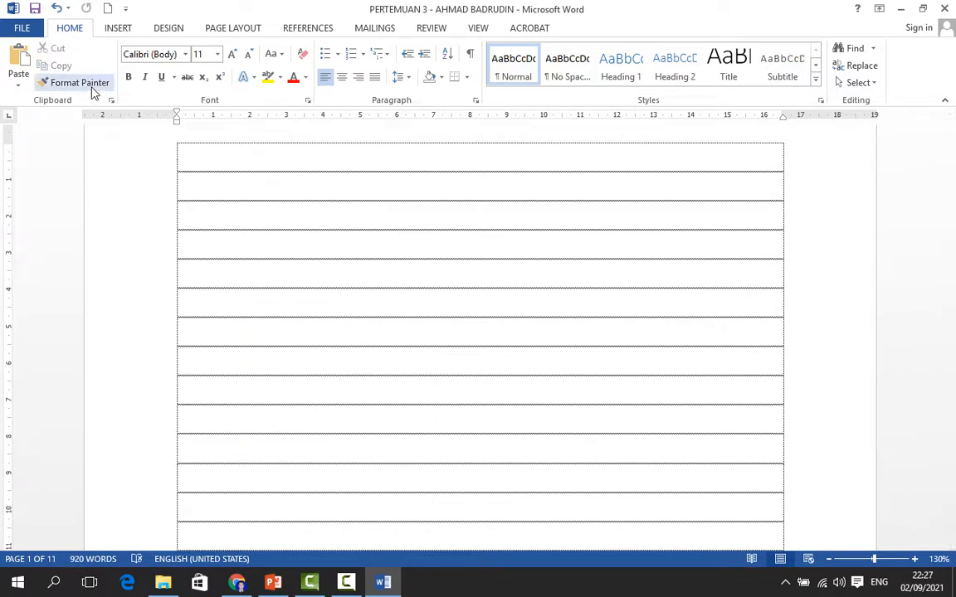
{"action": "left_click", "coordinate": [55, 8]}
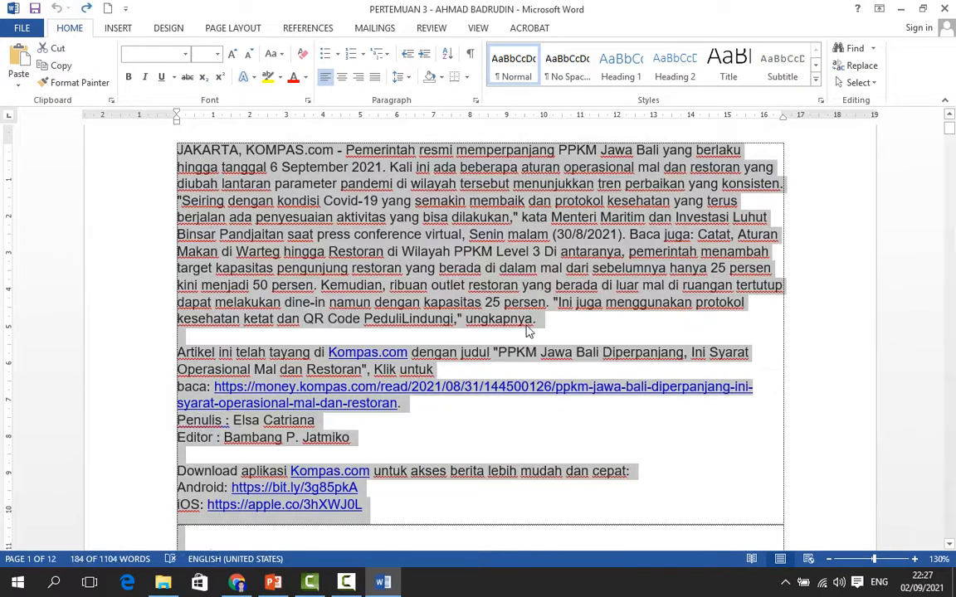
{"action": "left_click", "coordinate": [528, 330]}
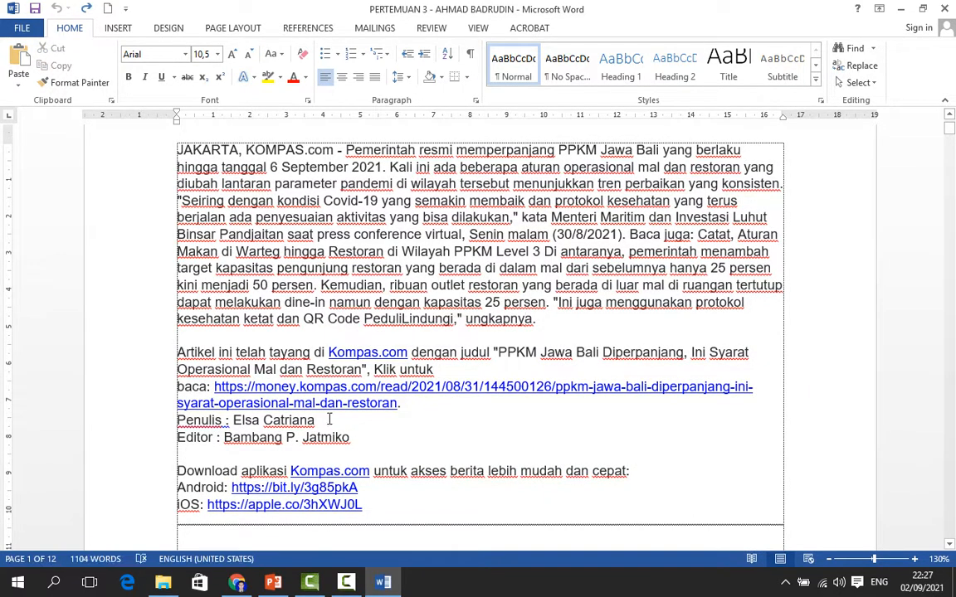
Delete the app download, Android, iOS and Editor lines at the end of the article, erasing backward from the last line
{"action": "scroll", "coordinate": [325, 480], "scroll_direction": "down", "scroll_amount": 1}
{"action": "scroll", "coordinate": [325, 479], "scroll_direction": "down", "scroll_amount": 1}
{"action": "left_click", "coordinate": [375, 412]}
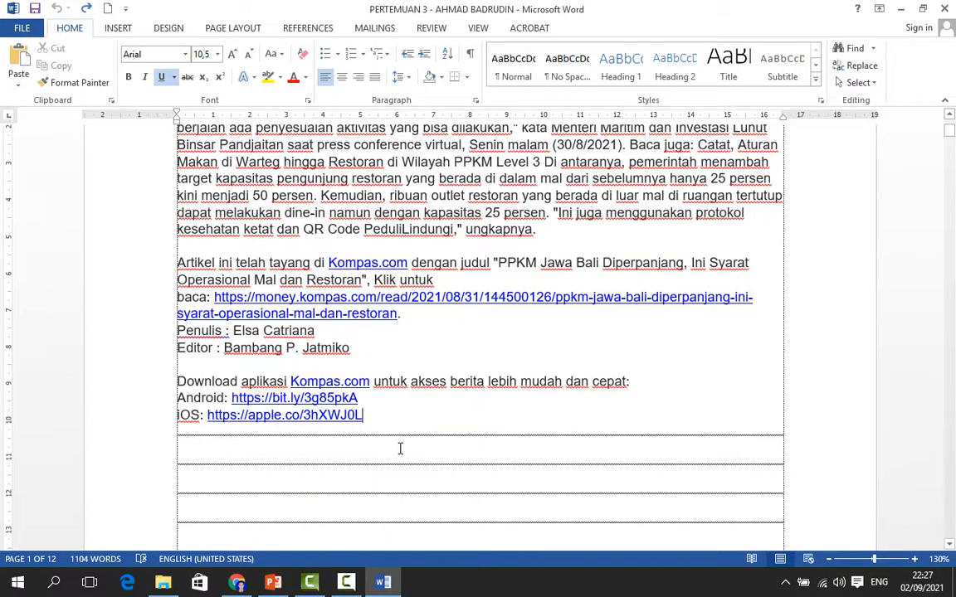
{"action": "key", "text": "BackSpace"}
{"action": "key", "text": "BackSpace"}
{"action": "key", "text": "BackSpace"}
{"action": "key", "text": "BackSpace"}
{"action": "key", "text": "BackSpace"}
{"action": "key", "text": "BackSpace"}
{"action": "key", "text": "BackSpace"}
{"action": "key", "text": "BackSpace"}
{"action": "key", "text": "BackSpace"}
{"action": "key", "text": "BackSpace"}
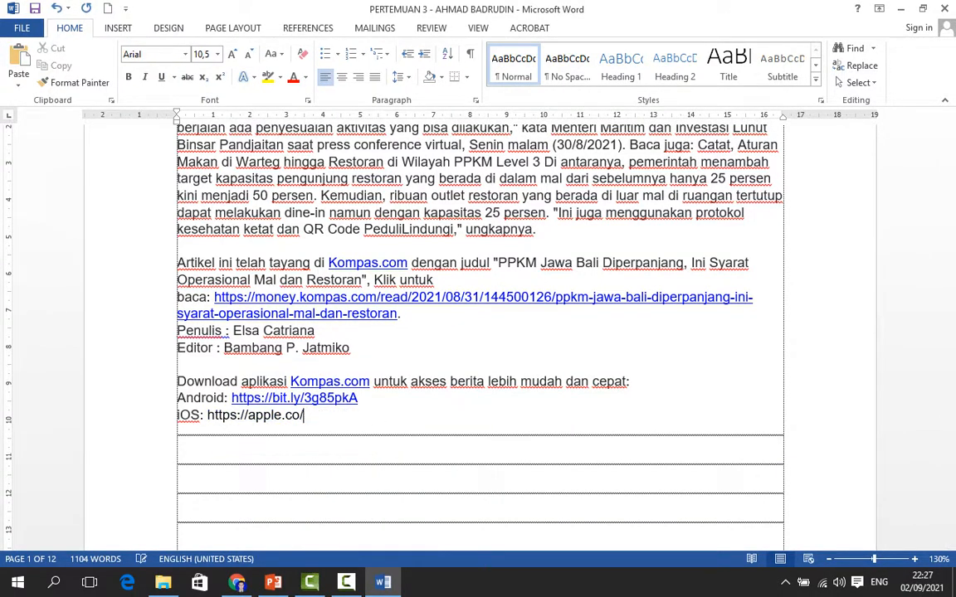
{"action": "key", "text": "BackSpace"}
{"action": "key", "text": "BackSpace"}
{"action": "key", "text": "BackSpace"}
{"action": "key", "text": "BackSpace"}
{"action": "key", "text": "BackSpace"}
{"action": "key", "text": "BackSpace"}
{"action": "key", "text": "BackSpace"}
{"action": "key", "text": "BackSpace"}
{"action": "key", "text": "BackSpace"}
{"action": "key", "text": "BackSpace"}
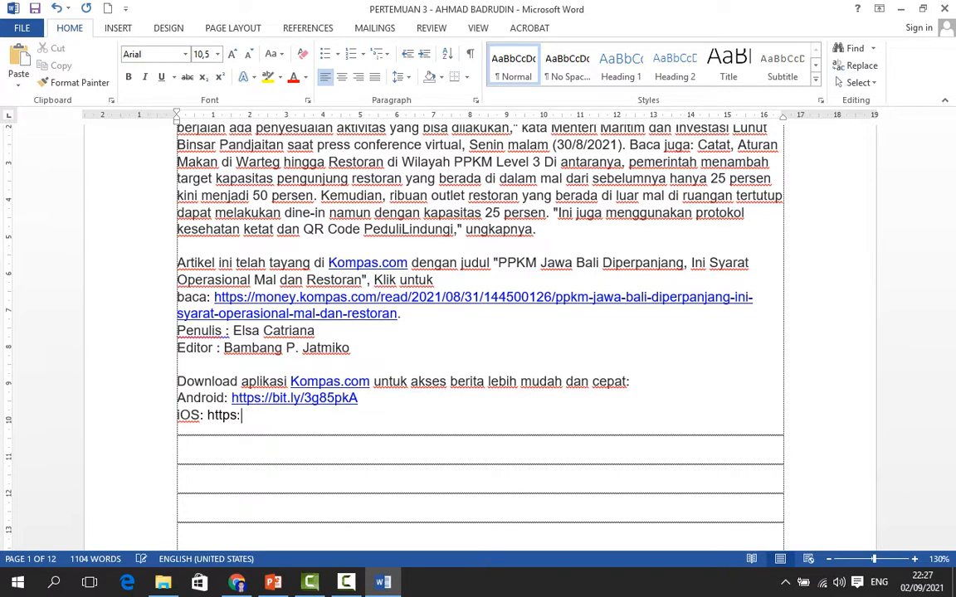
{"action": "key", "text": "BackSpace"}
{"action": "key", "text": "BackSpace"}
{"action": "key", "text": "BackSpace"}
{"action": "key", "text": "BackSpace"}
{"action": "key", "text": "BackSpace"}
{"action": "key", "text": "BackSpace"}
{"action": "key", "text": "BackSpace"}
{"action": "key", "text": "BackSpace"}
{"action": "key", "text": "BackSpace"}
{"action": "key", "text": "BackSpace"}
{"action": "key", "text": "BackSpace"}
{"action": "key", "text": "BackSpace"}
{"action": "key", "text": "BackSpace"}
{"action": "key", "text": "BackSpace"}
{"action": "key", "text": "BackSpace"}
{"action": "key", "text": "BackSpace"}
{"action": "key", "text": "BackSpace"}
{"action": "key", "text": "BackSpace"}
{"action": "key", "text": "BackSpace"}
{"action": "key", "text": "BackSpace"}
{"action": "key", "text": "BackSpace"}
{"action": "key", "text": "BackSpace"}
{"action": "key", "text": "BackSpace"}
{"action": "key", "text": "BackSpace"}
{"action": "key", "text": "BackSpace"}
{"action": "key", "text": "BackSpace"}
{"action": "key", "text": "BackSpace"}
{"action": "key", "text": "BackSpace"}
{"action": "key", "text": "BackSpace"}
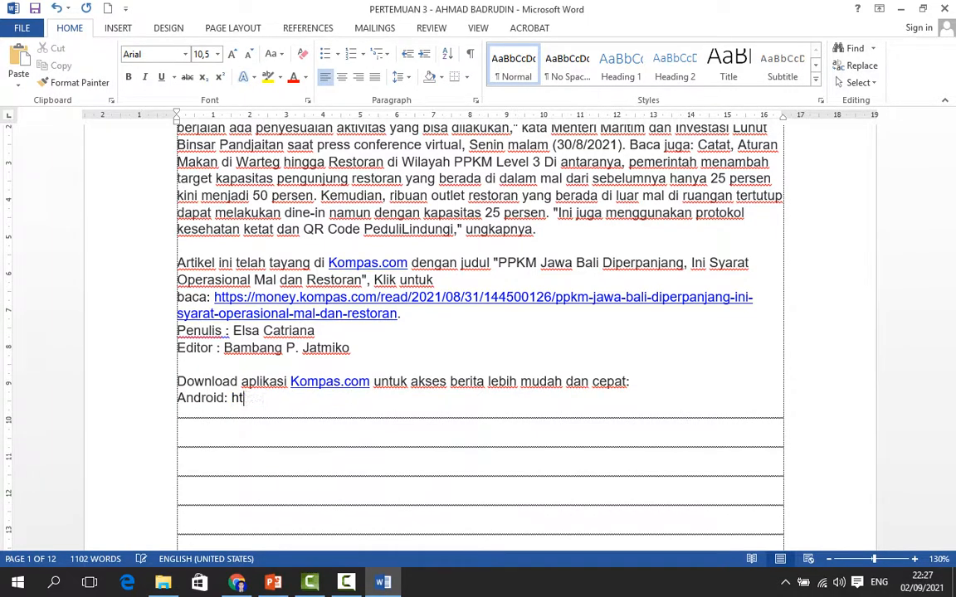
{"action": "key", "text": "BackSpace"}
{"action": "key", "text": "BackSpace"}
{"action": "key", "text": "BackSpace"}
{"action": "key", "text": "BackSpace"}
{"action": "key", "text": "BackSpace"}
{"action": "key", "text": "BackSpace"}
{"action": "key", "text": "BackSpace"}
{"action": "key", "text": "BackSpace"}
{"action": "key", "text": "BackSpace"}
{"action": "key", "text": "BackSpace"}
{"action": "key", "text": "BackSpace"}
{"action": "key", "text": "BackSpace"}
{"action": "key", "text": "BackSpace"}
{"action": "key", "text": "BackSpace"}
{"action": "key", "text": "BackSpace"}
{"action": "key", "text": "BackSpace"}
{"action": "key", "text": "BackSpace"}
{"action": "key", "text": "BackSpace"}
{"action": "key", "text": "BackSpace"}
{"action": "key", "text": "BackSpace"}
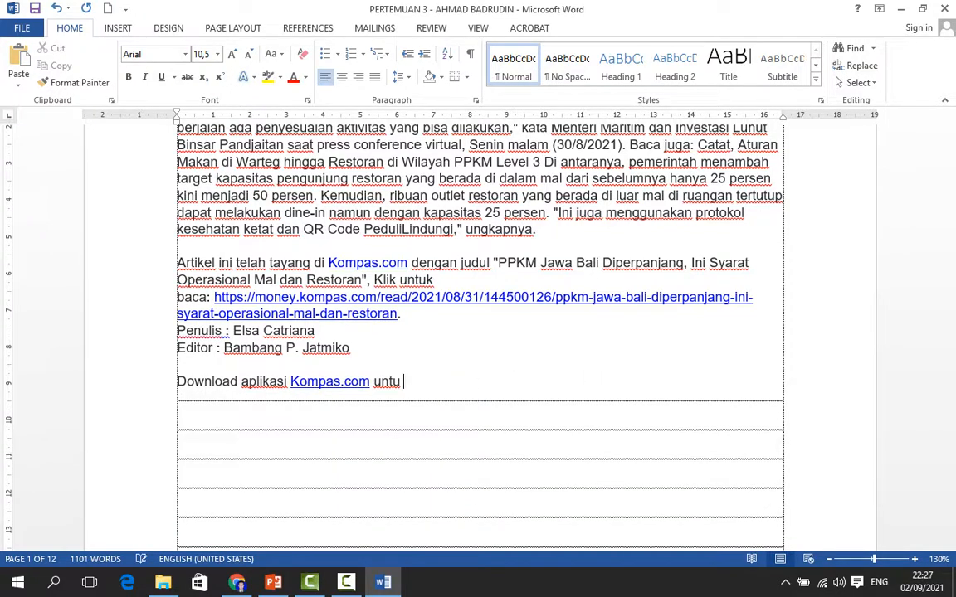
{"action": "key", "text": "BackSpace"}
{"action": "key", "text": "BackSpace"}
{"action": "key", "text": "BackSpace"}
{"action": "key", "text": "BackSpace"}
{"action": "key", "text": "BackSpace"}
{"action": "key", "text": "BackSpace"}
{"action": "key", "text": "BackSpace"}
{"action": "key", "text": "BackSpace"}
{"action": "key", "text": "BackSpace"}
{"action": "key", "text": "BackSpace"}
{"action": "key", "text": "BackSpace"}
{"action": "key", "text": "BackSpace"}
{"action": "key", "text": "BackSpace"}
{"action": "key", "text": "BackSpace"}
{"action": "key", "text": "BackSpace"}
{"action": "key", "text": "BackSpace"}
{"action": "key", "text": "BackSpace"}
{"action": "key", "text": "BackSpace"}
{"action": "key", "text": "BackSpace"}
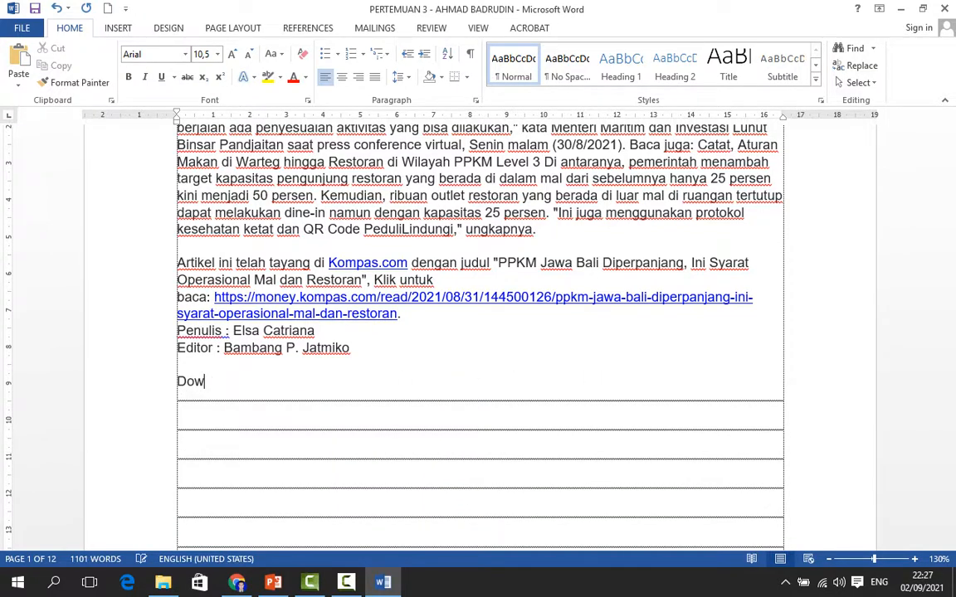
{"action": "key", "text": "BackSpace"}
{"action": "key", "text": "BackSpace"}
{"action": "key", "text": "BackSpace"}
{"action": "key", "text": "BackSpace"}
{"action": "key", "text": "BackSpace"}
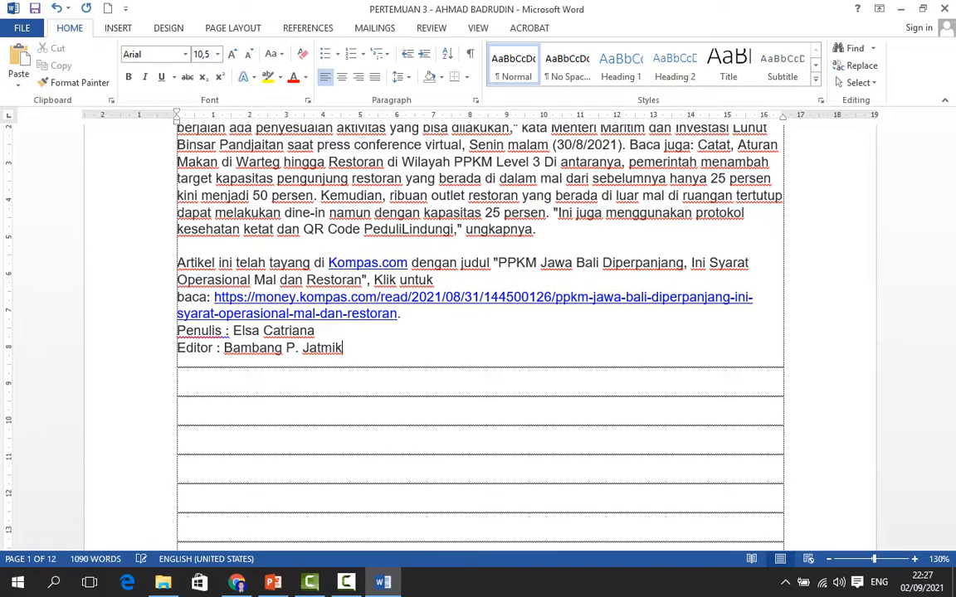
{"action": "key", "text": "BackSpace"}
{"action": "key", "text": "BackSpace"}
{"action": "key", "text": "BackSpace"}
{"action": "key", "text": "BackSpace"}
{"action": "key", "text": "BackSpace"}
{"action": "key", "text": "BackSpace"}
{"action": "key", "text": "BackSpace"}
{"action": "key", "text": "BackSpace"}
{"action": "key", "text": "BackSpace"}
{"action": "key", "text": "BackSpace"}
{"action": "key", "text": "BackSpace"}
{"action": "key", "text": "BackSpace"}
{"action": "key", "text": "BackSpace"}
{"action": "key", "text": "BackSpace"}
{"action": "key", "text": "BackSpace"}
{"action": "key", "text": "BackSpace"}
{"action": "key", "text": "BackSpace"}
{"action": "key", "text": "BackSpace"}
{"action": "key", "text": "BackSpace"}
{"action": "key", "text": "BackSpace"}
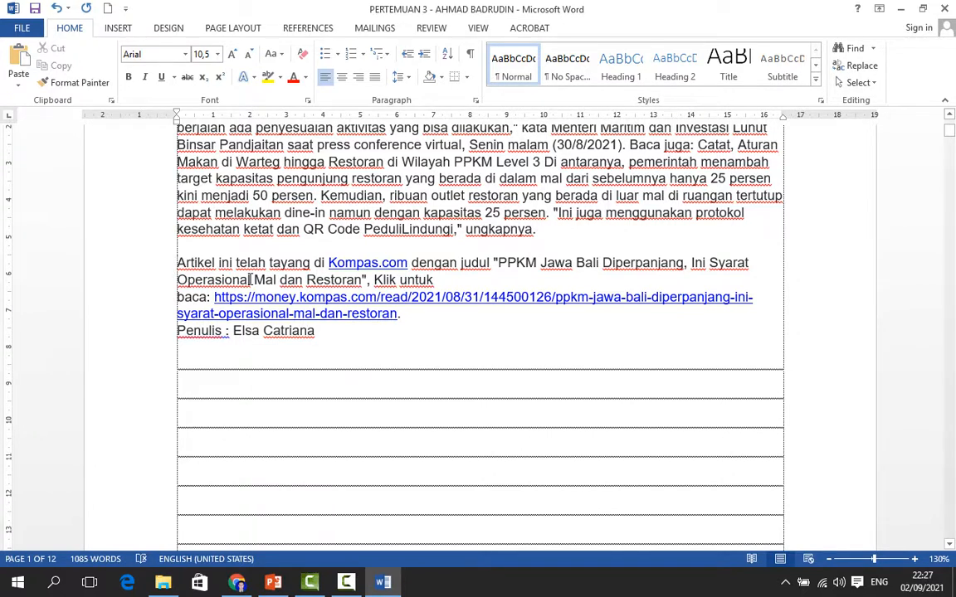
Delete the 'Artikel ini telah tayang' paragraph, its link and the Penulis line, erasing forward from the paragraph start
{"action": "key", "text": "Delete"}
{"action": "key", "text": "Delete"}
{"action": "key", "text": "Delete"}
{"action": "key", "text": "Delete"}
{"action": "key", "text": "Delete"}
{"action": "key", "text": "Delete"}
{"action": "key", "text": "Delete"}
{"action": "key", "text": "Delete"}
{"action": "key", "text": "Delete"}
{"action": "key", "text": "Delete"}
{"action": "key", "text": "Delete"}
{"action": "key", "text": "Delete"}
{"action": "key", "text": "Delete"}
{"action": "key", "text": "Delete"}
{"action": "key", "text": "Delete"}
{"action": "key", "text": "Delete"}
{"action": "key", "text": "Delete"}
{"action": "key", "text": "Delete"}
{"action": "key", "text": "Delete"}
{"action": "key", "text": "Delete"}
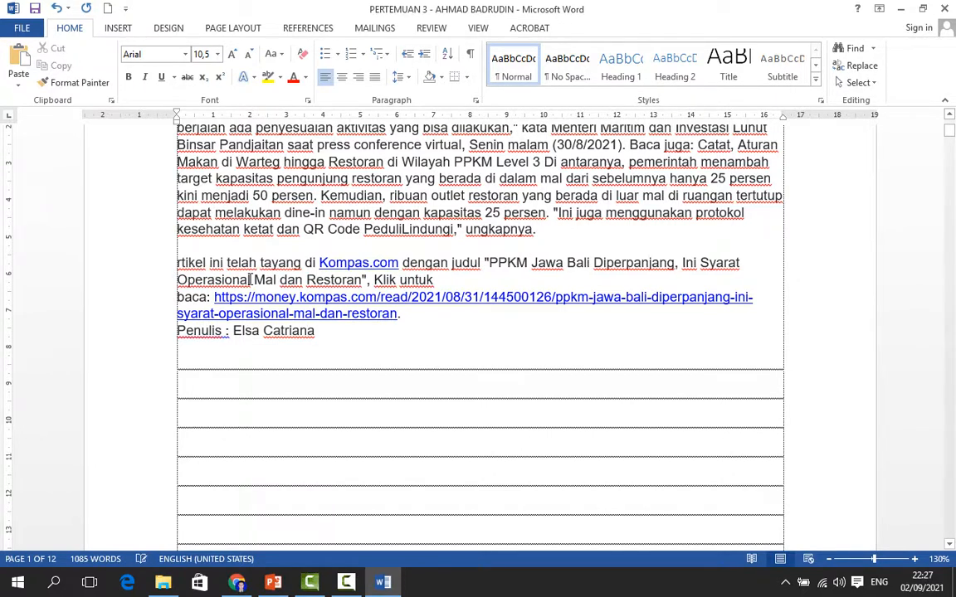
{"action": "key", "text": "Delete"}
{"action": "key", "text": "Delete"}
{"action": "key", "text": "Delete"}
{"action": "key", "text": "Delete"}
{"action": "key", "text": "Delete"}
{"action": "key", "text": "Delete"}
{"action": "key", "text": "Delete"}
{"action": "key", "text": "Delete"}
{"action": "key", "text": "Delete"}
{"action": "key", "text": "Delete"}
{"action": "key", "text": "Delete"}
{"action": "key", "text": "Delete"}
{"action": "key", "text": "Delete"}
{"action": "key", "text": "Delete"}
{"action": "key", "text": "Delete"}
{"action": "key", "text": "Delete"}
{"action": "key", "text": "Delete"}
{"action": "key", "text": "Delete"}
{"action": "key", "text": "Delete"}
{"action": "key", "text": "Delete"}
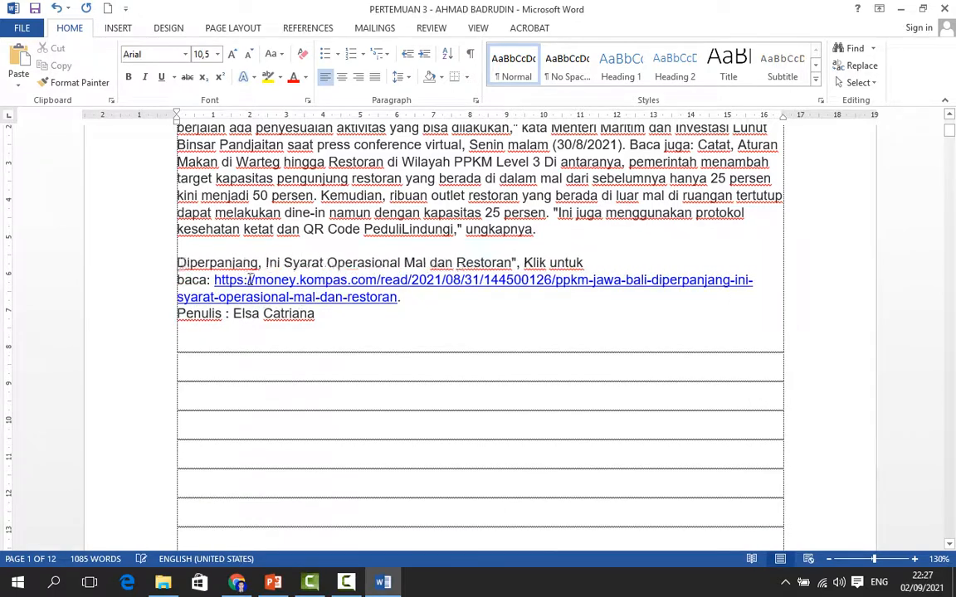
{"action": "key", "text": "Delete"}
{"action": "key", "text": "Delete"}
{"action": "key", "text": "Delete"}
{"action": "key", "text": "Delete"}
{"action": "key", "text": "Delete"}
{"action": "key", "text": "Delete"}
{"action": "key", "text": "Delete"}
{"action": "key", "text": "Delete"}
{"action": "key", "text": "Delete"}
{"action": "key", "text": "Delete"}
{"action": "key", "text": "Delete"}
{"action": "key", "text": "Delete"}
{"action": "key", "text": "Delete"}
{"action": "key", "text": "Delete"}
{"action": "key", "text": "Delete"}
{"action": "key", "text": "Delete"}
{"action": "key", "text": "Delete"}
{"action": "key", "text": "Delete"}
{"action": "key", "text": "Delete"}
{"action": "key", "text": "Delete"}
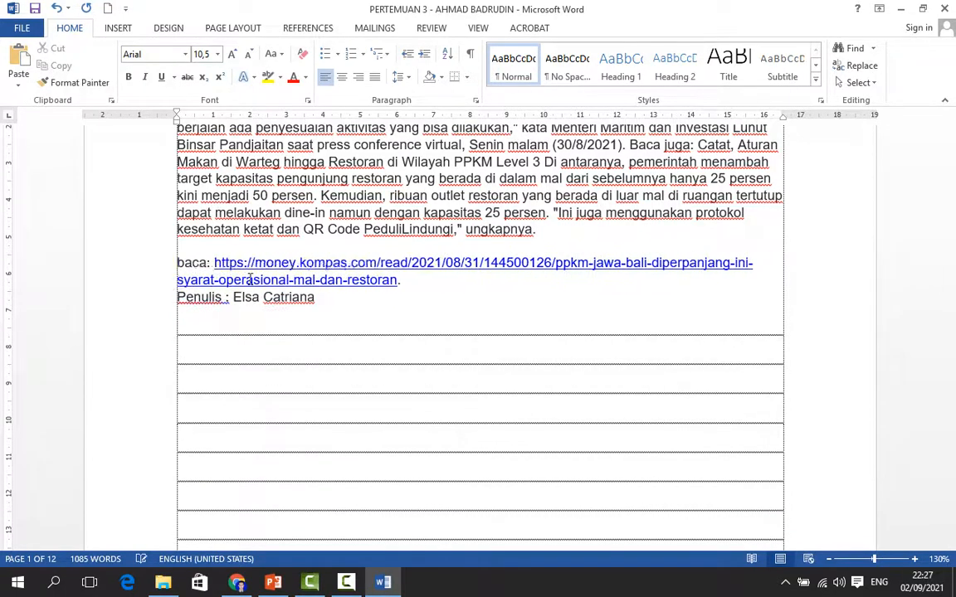
{"action": "key", "text": "Delete"}
{"action": "key", "text": "Delete"}
{"action": "key", "text": "Delete"}
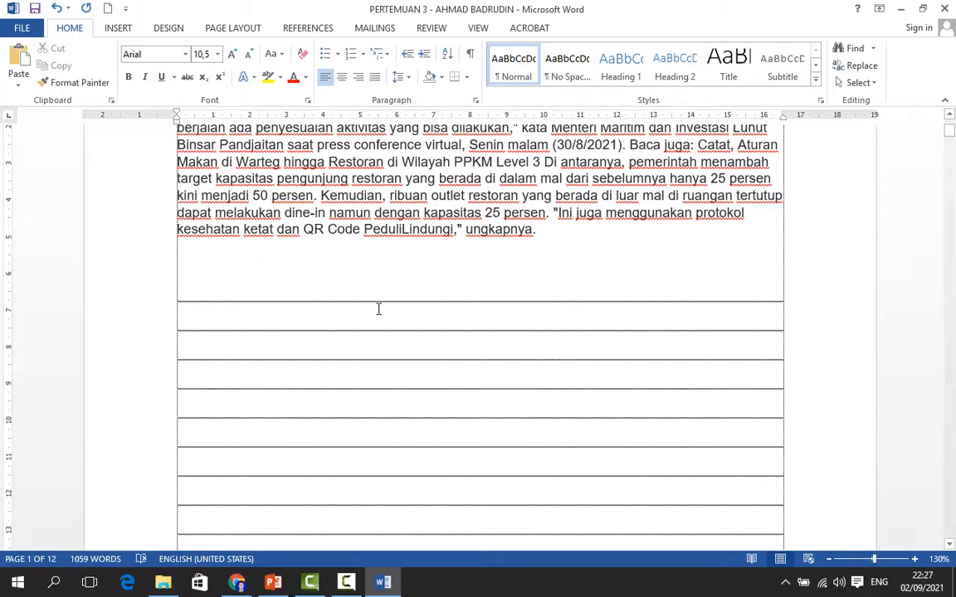
Switch back to the PowerPoint lesson outline slide
{"action": "scroll", "coordinate": [408, 325], "scroll_direction": "up", "scroll_amount": 4}
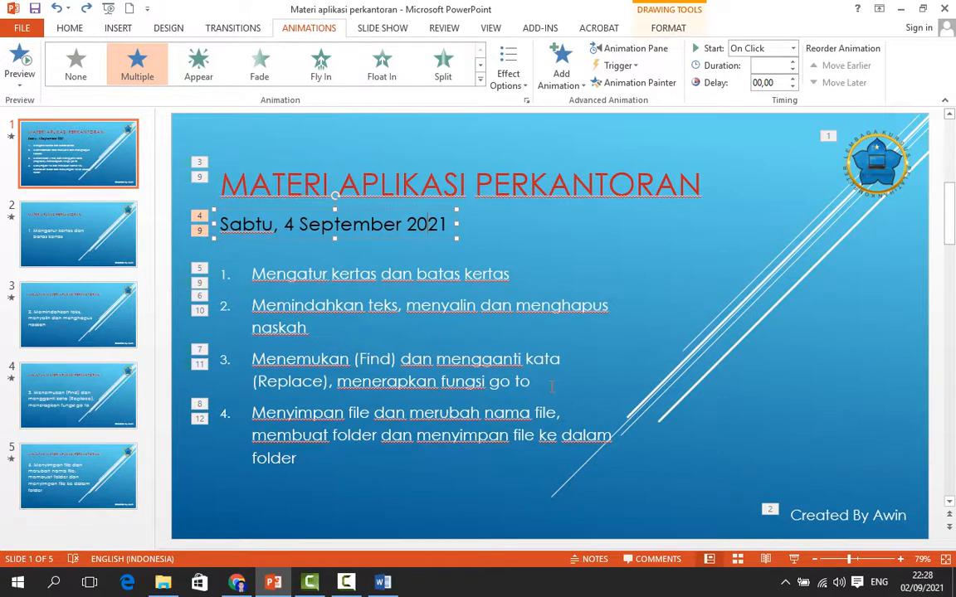
{"action": "scroll", "coordinate": [345, 402], "scroll_direction": "down", "scroll_amount": 1}
{"action": "scroll", "coordinate": [349, 382], "scroll_direction": "up", "scroll_amount": 1}
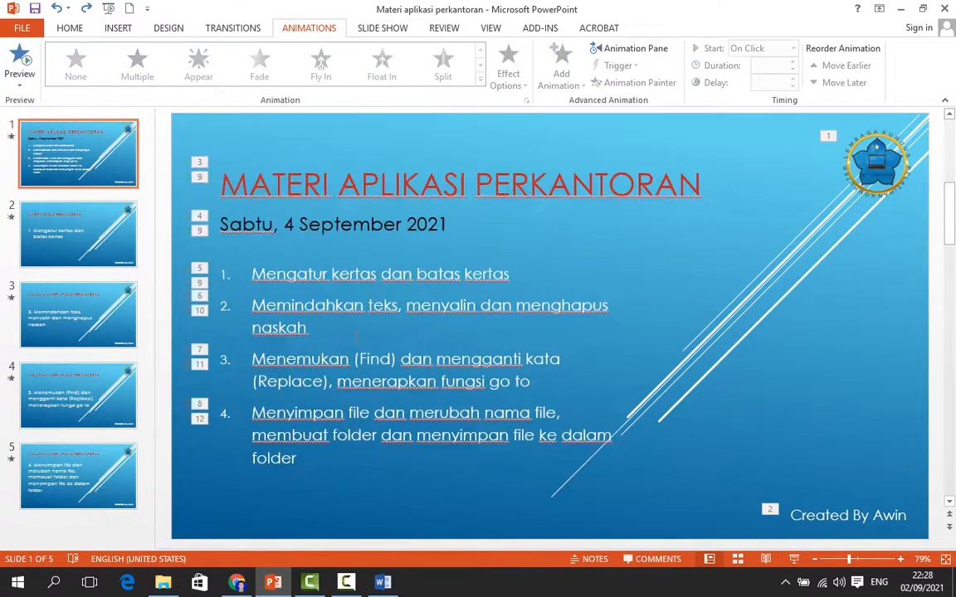